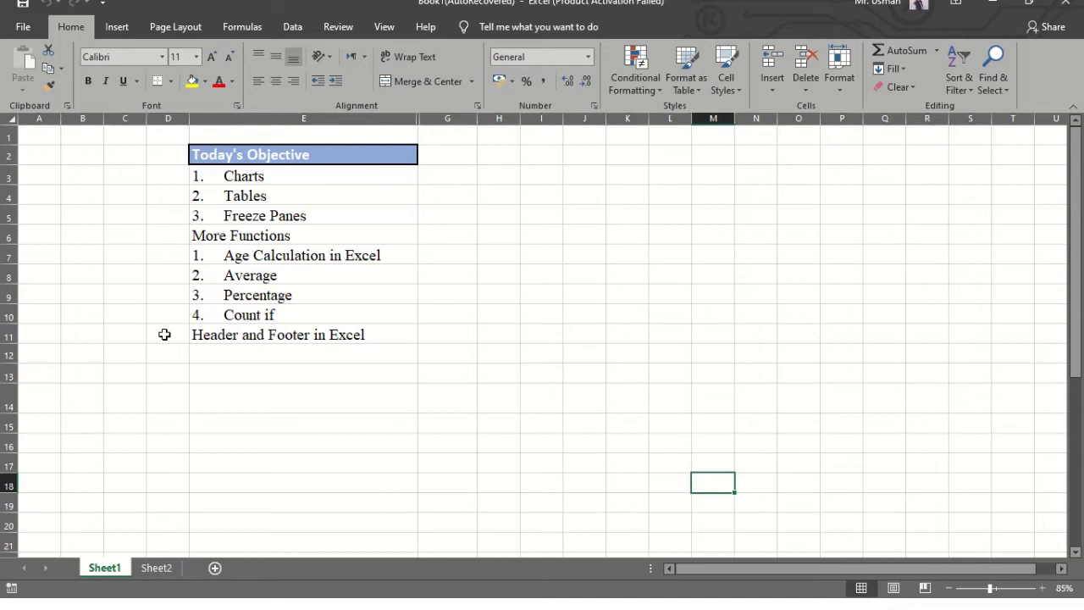
Step: Switch to Sheet2's marks table and select the names of students 1 through 10
left_click(313, 151)
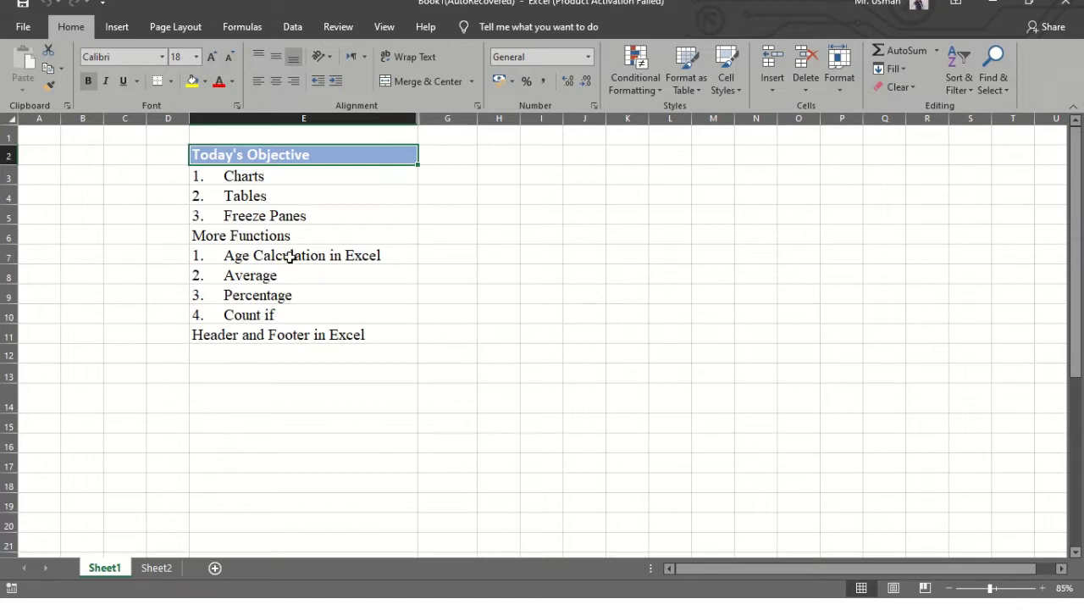
left_click(307, 179)
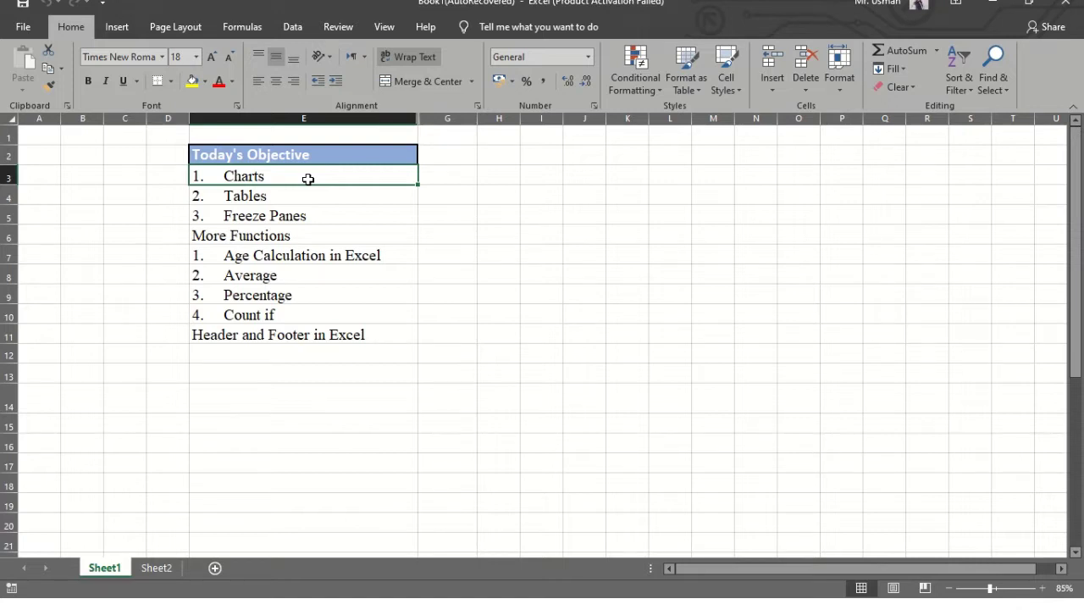
left_click(160, 568)
left_click(402, 243)
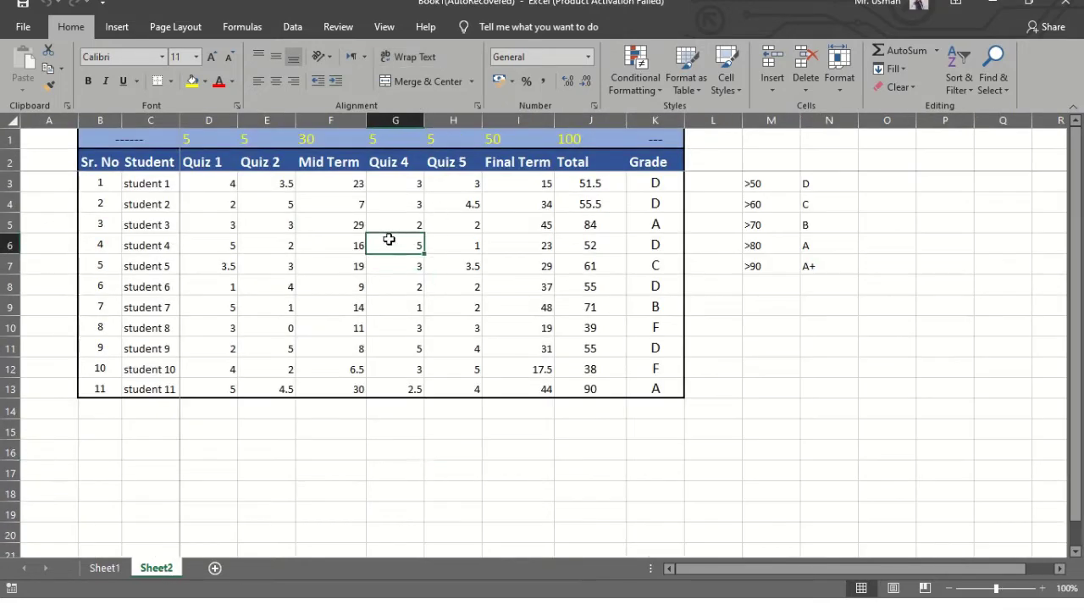
left_click(142, 183)
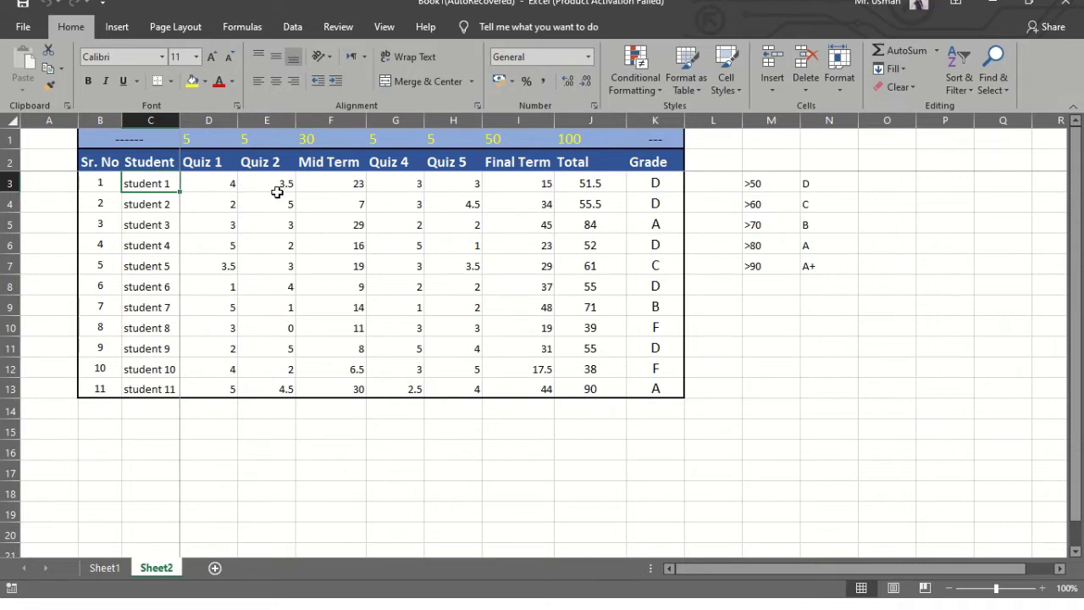
left_click(219, 180)
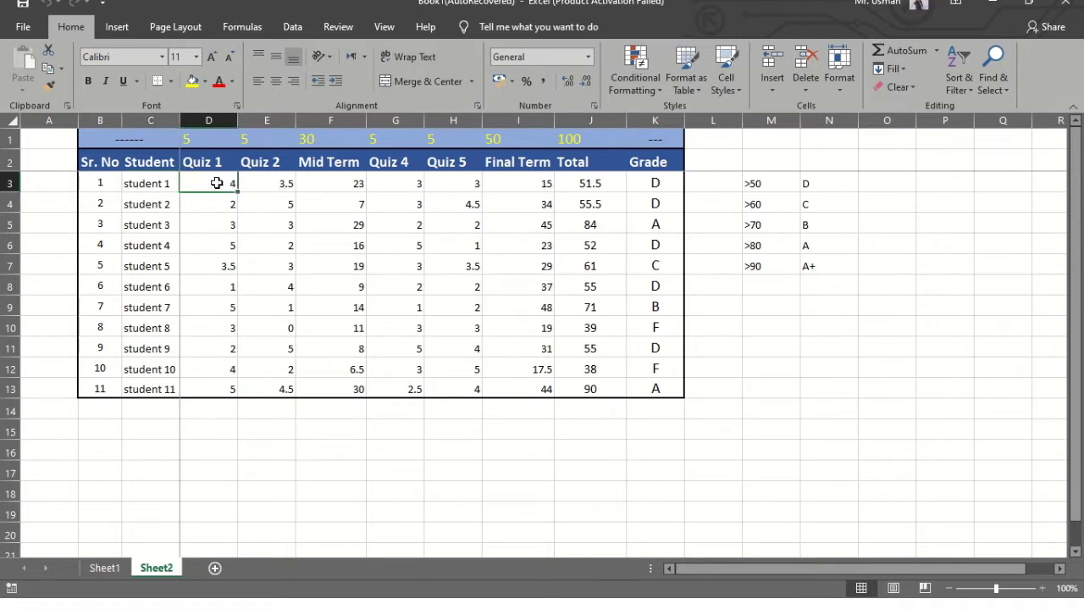
left_click(158, 181)
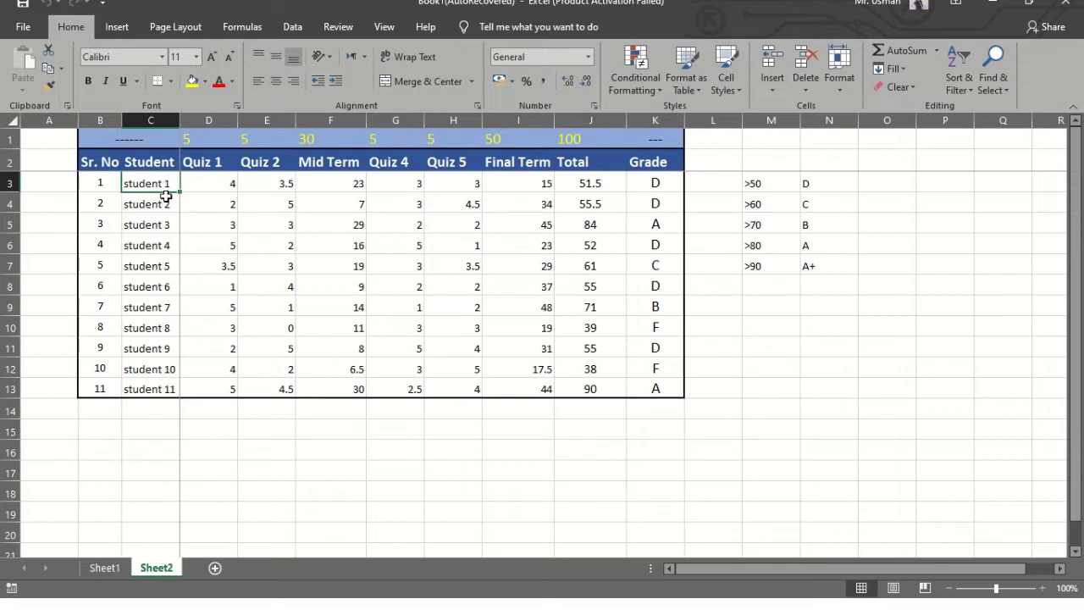
left_click_drag(161, 183, 158, 370)
left_click(212, 186)
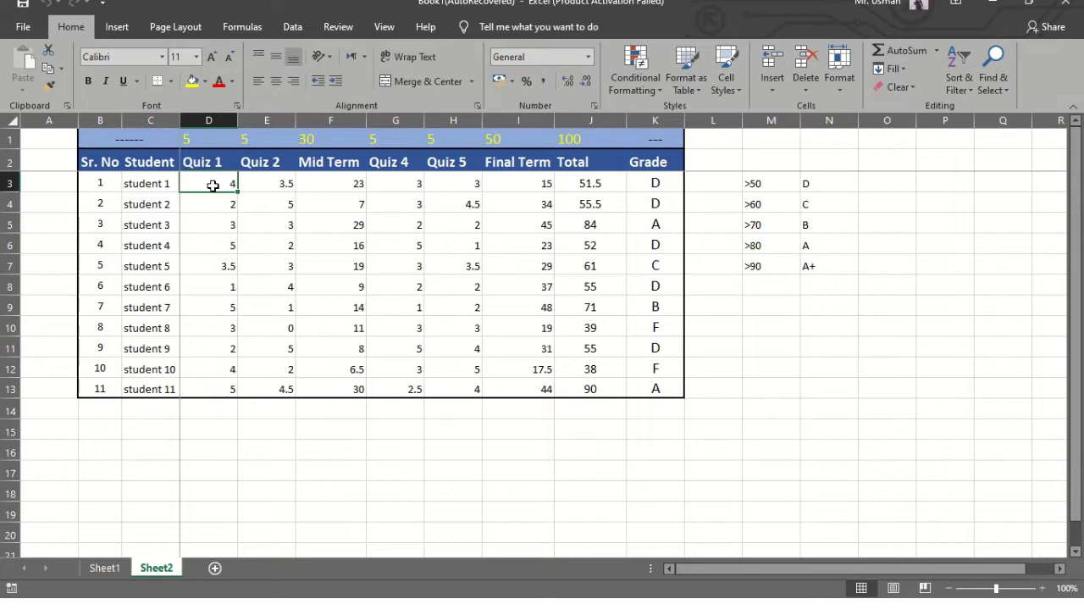
Step: Step through student 1's quiz, term, total and grade cells, then select the grade thresholds
key("Right")
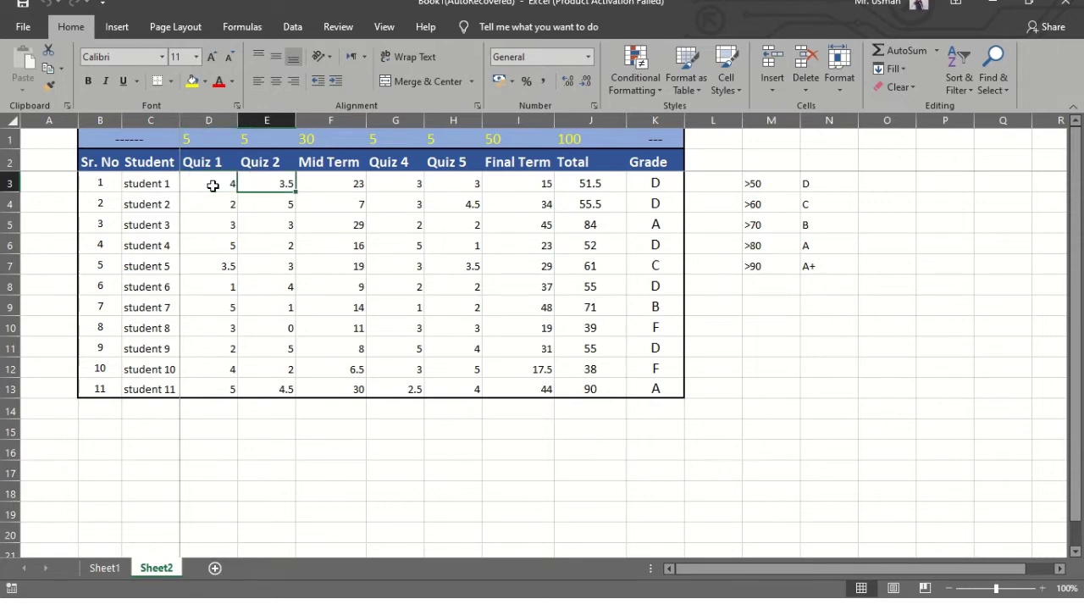
key("Up")
key("Up")
key("Left")
key("Left")
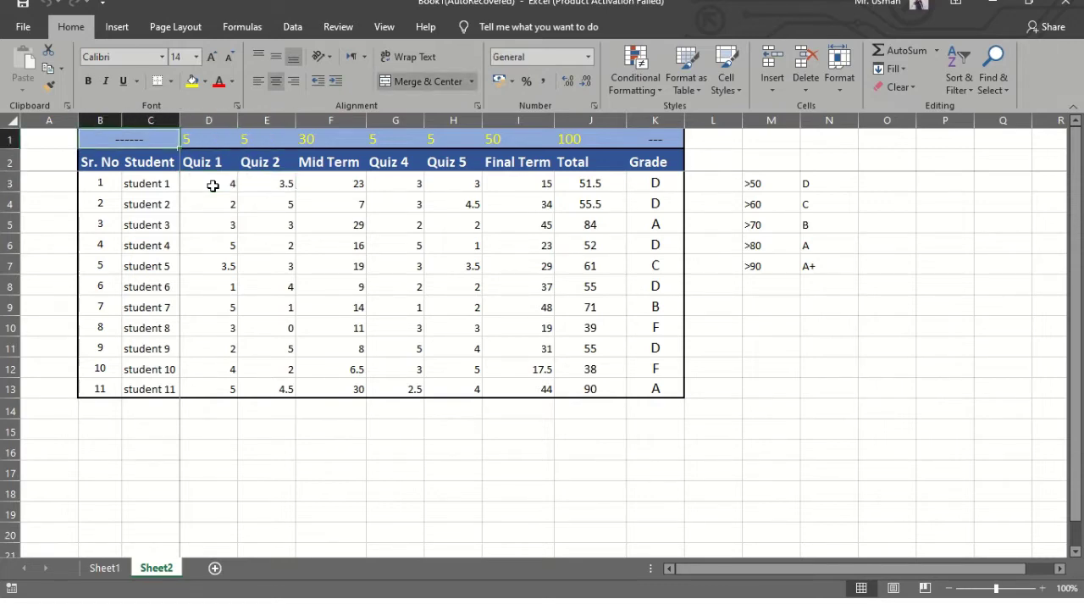
key("Right")
key("Right")
key("Right")
key("Down")
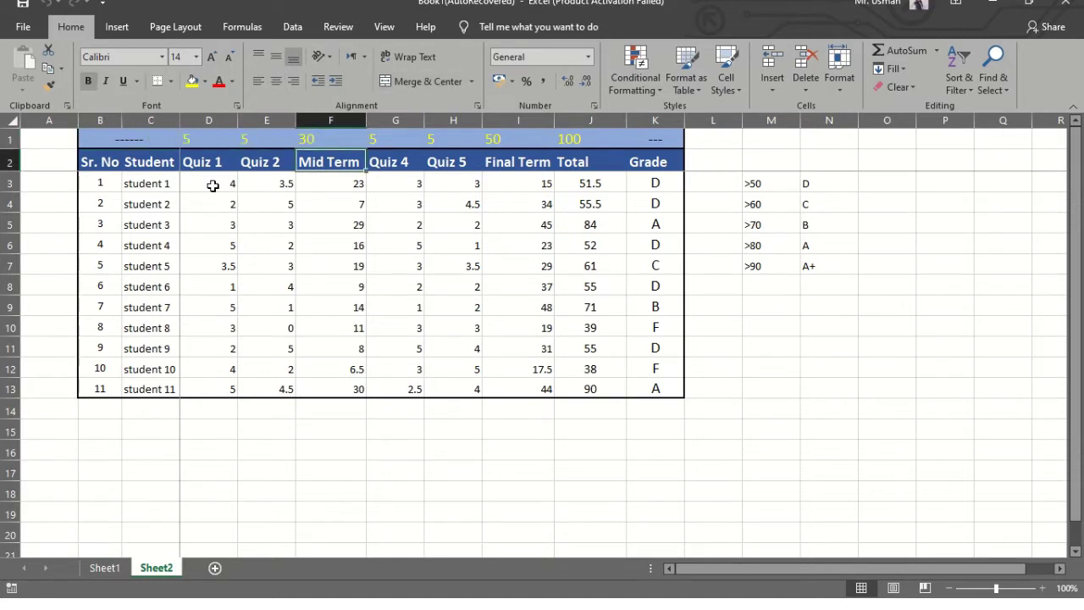
key("Up")
key("Right")
key("Right")
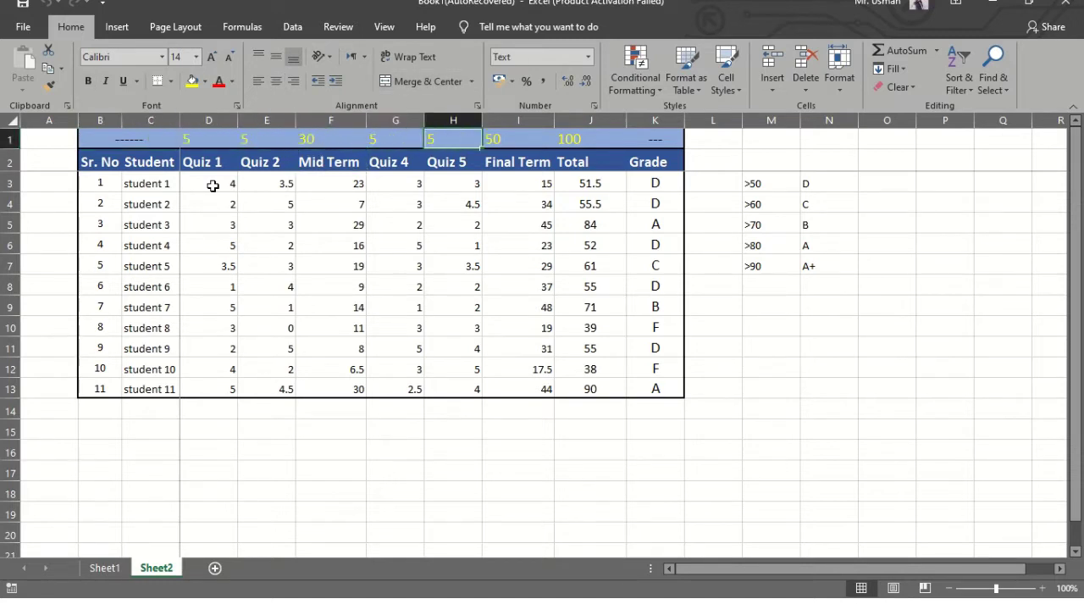
key("Down")
key("Down")
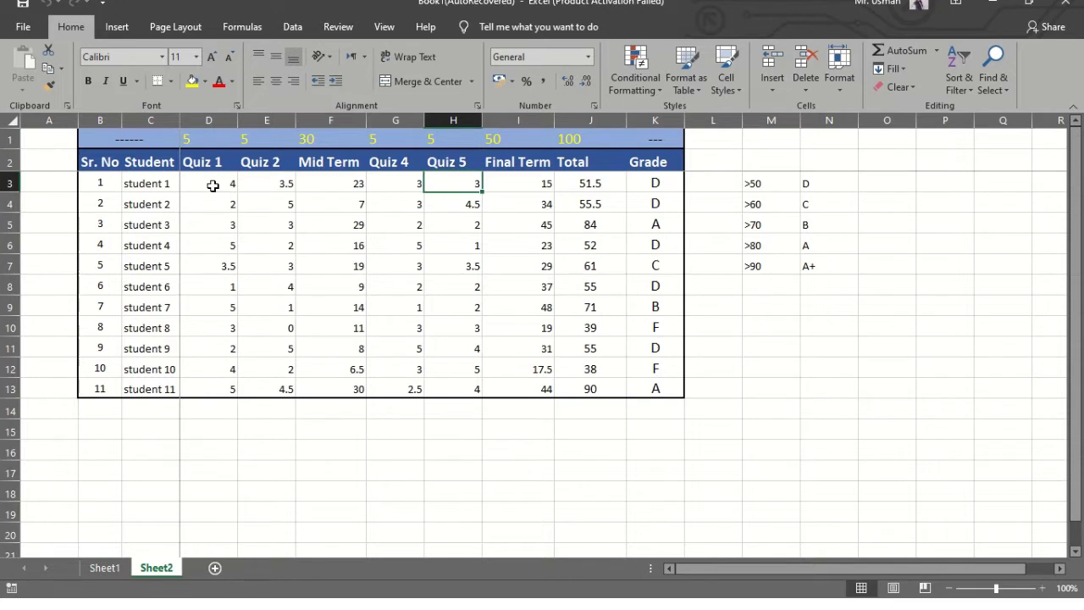
key("Right")
key("Up")
key("Up")
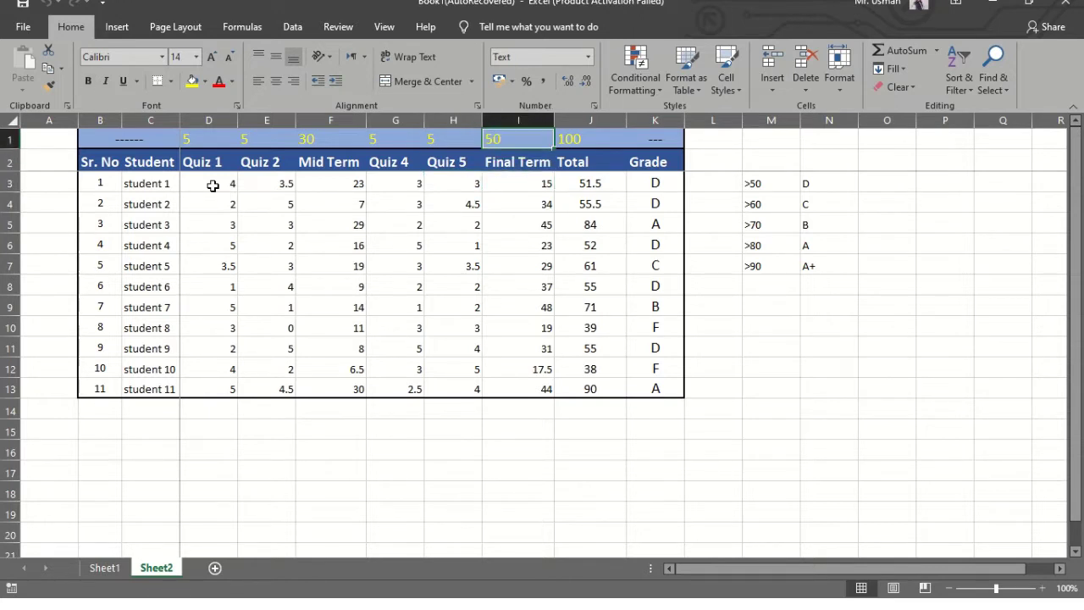
key("Down")
key("Down")
key("Down")
key("Up")
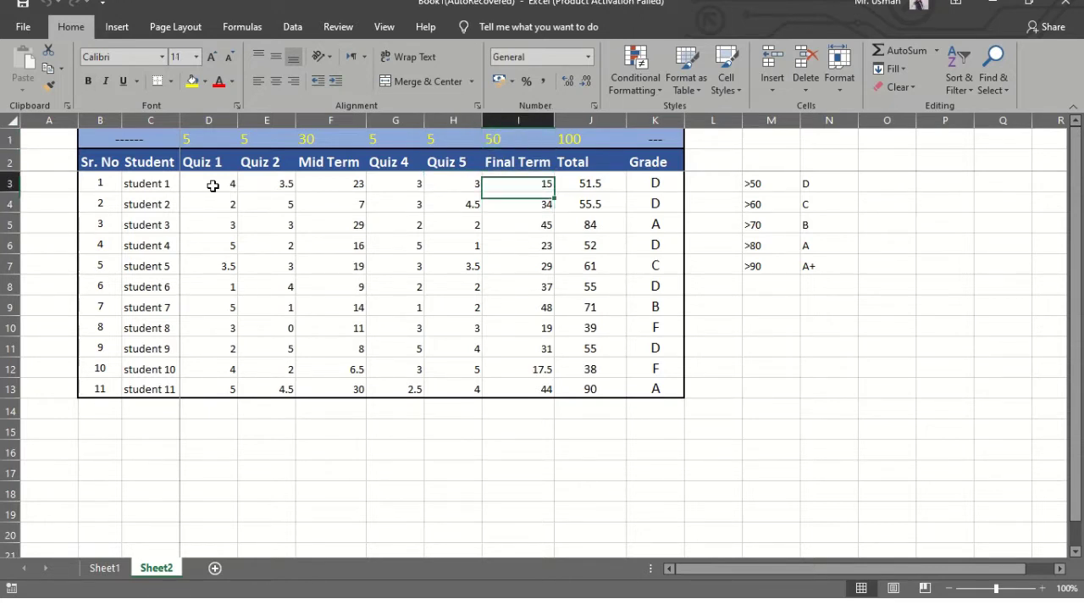
key("Up")
key("Right")
key("Down")
key("Right")
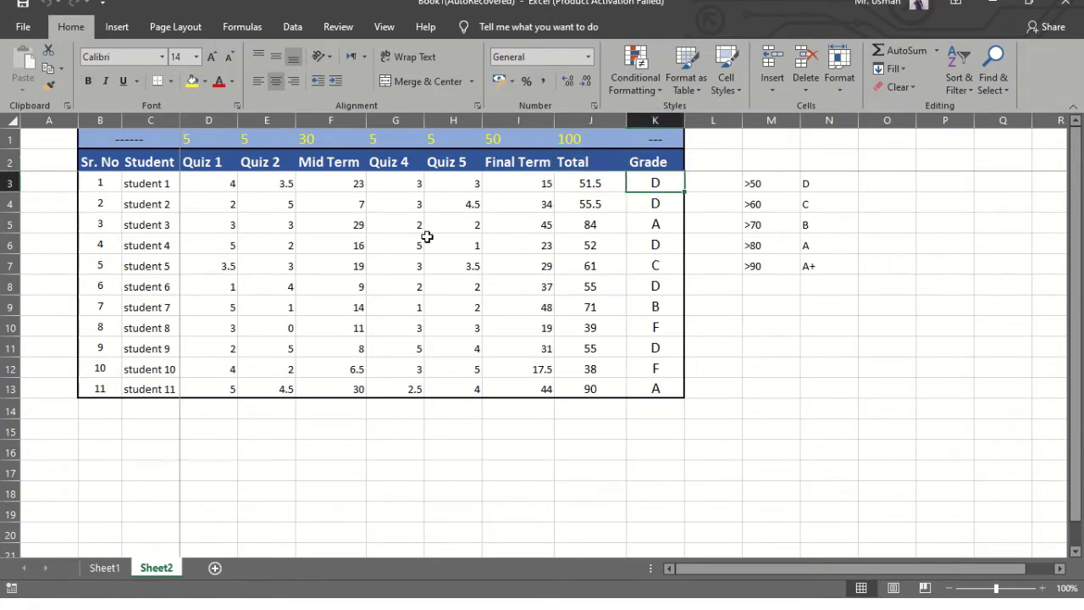
mouse_move(752, 182)
left_mouse_down()
mouse_move(844, 235)
mouse_move(832, 265)
left_mouse_up()
left_click(802, 329)
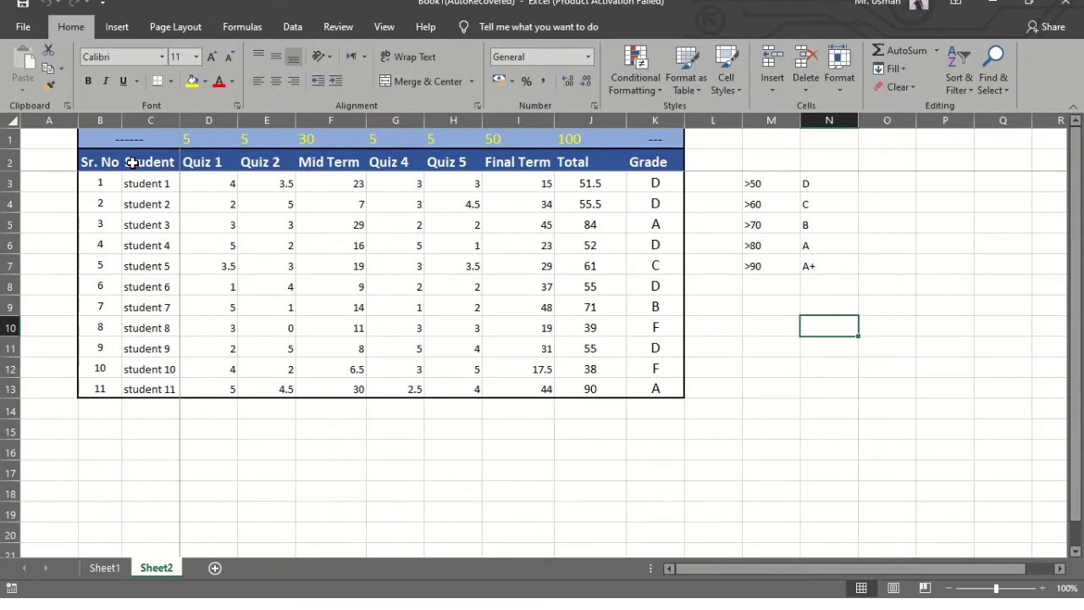
Step: Select C2:J13, the student names and marks through Total, and show the Insert commands
left_click_drag(138, 161, 608, 396)
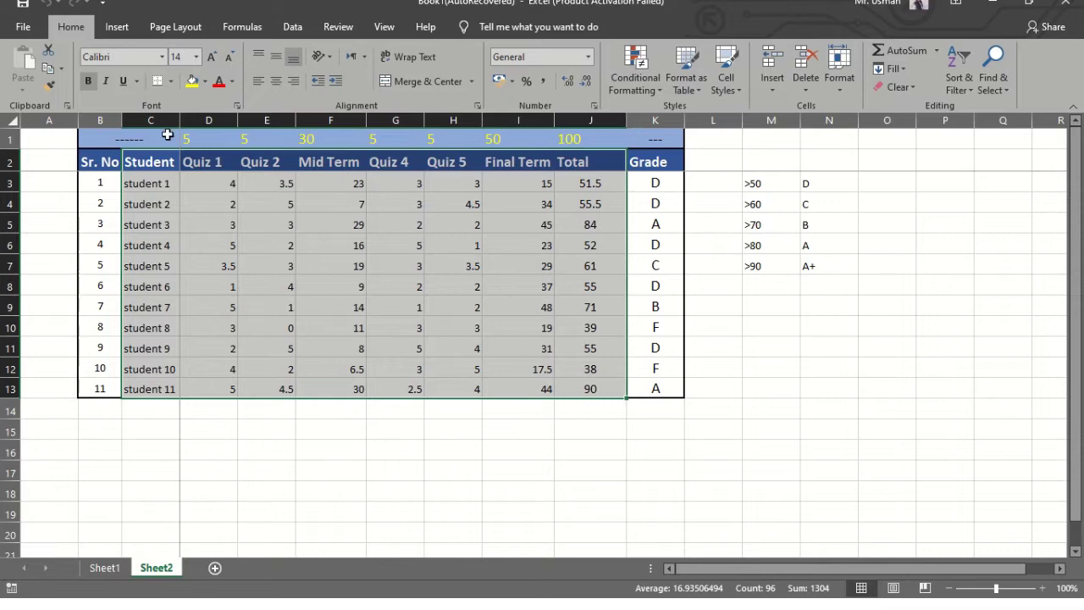
left_click(116, 30)
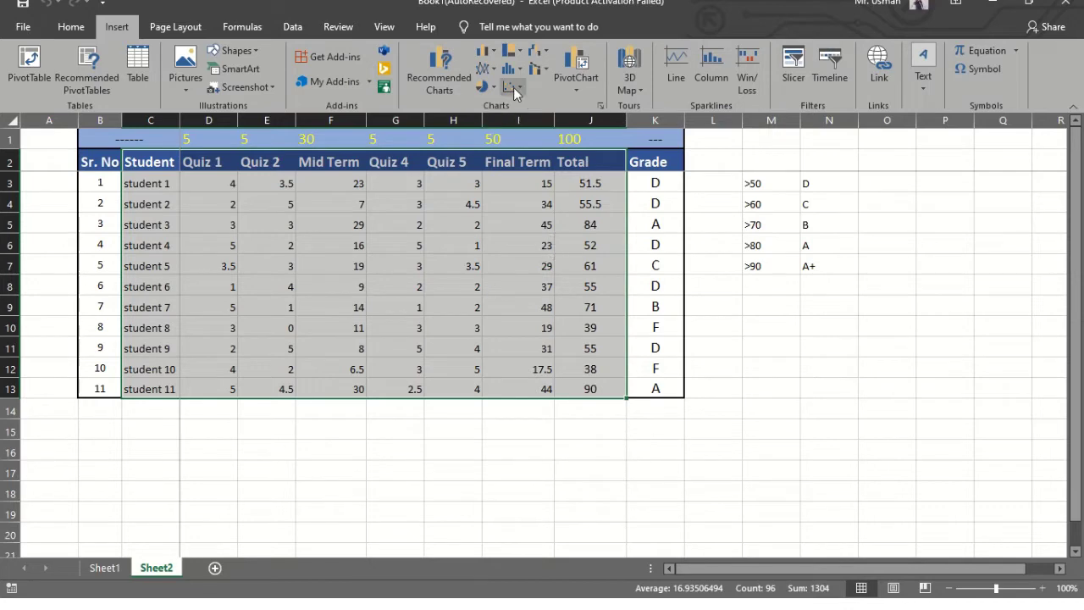
Step: Open the Insert Chart dialog and browse the recommended charts for the marks data
left_click(600, 110)
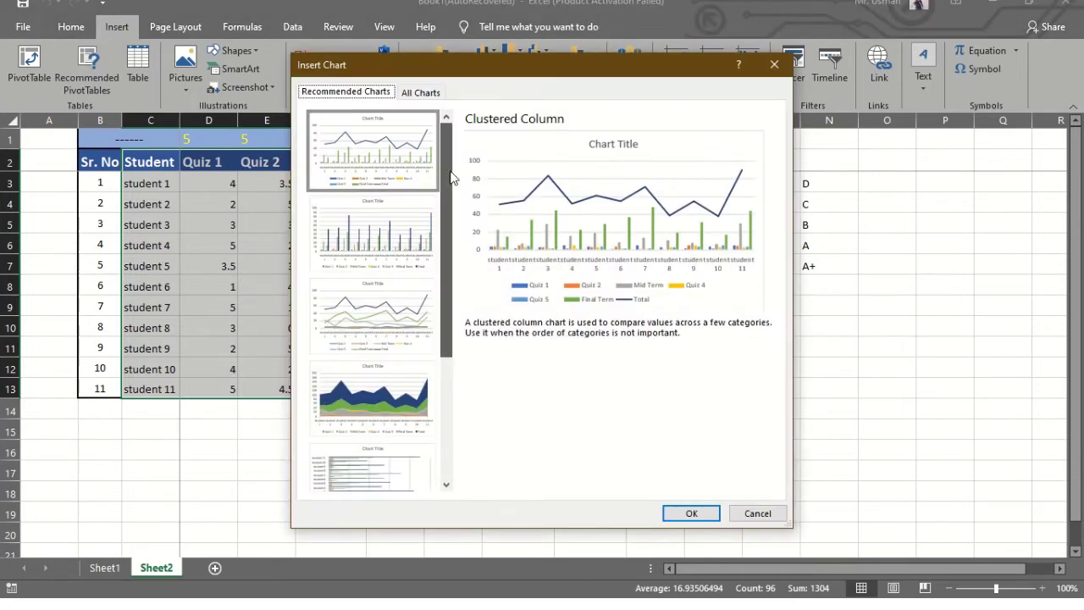
mouse_move(450, 174)
left_mouse_down()
mouse_move(451, 327)
mouse_move(443, 195)
left_mouse_up()
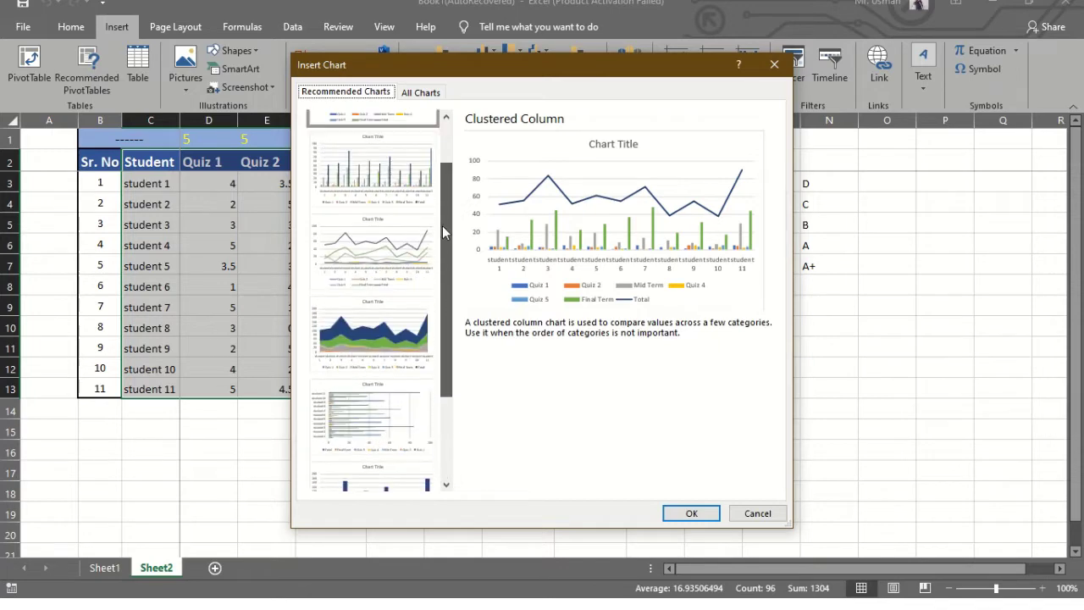
left_click(416, 93)
left_click(373, 93)
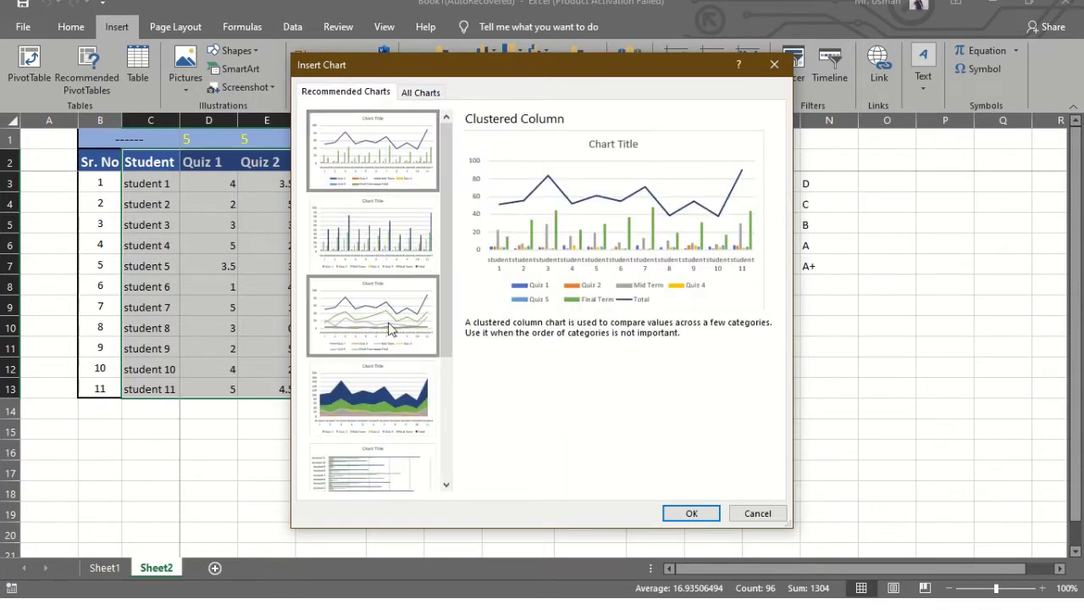
scroll(392, 330, "down", 3)
scroll(391, 330, "up", 2)
scroll(391, 330, "up", 1)
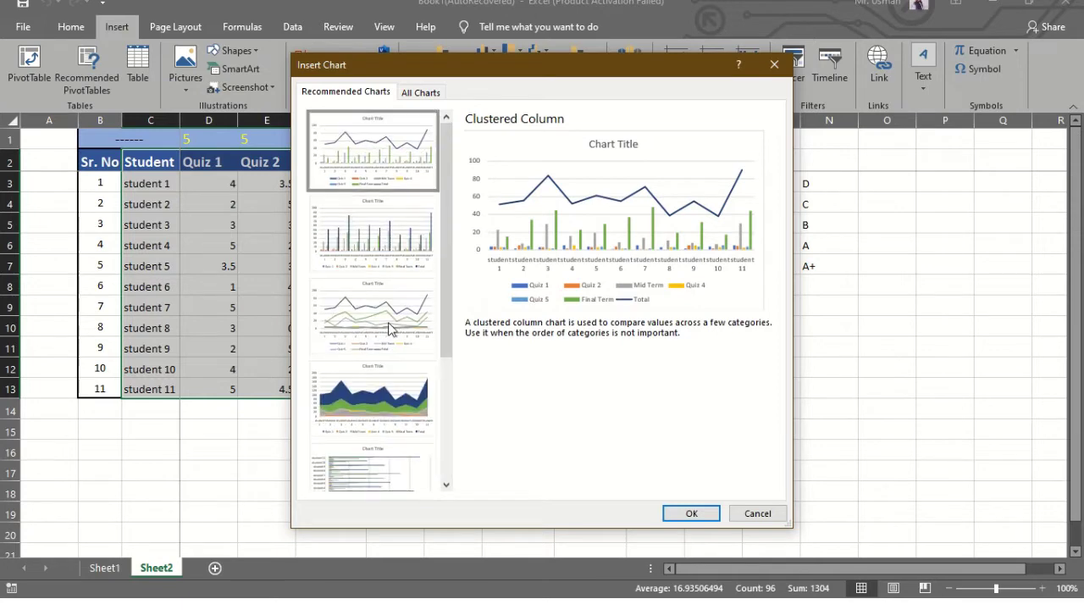
left_click_drag(444, 250, 441, 399)
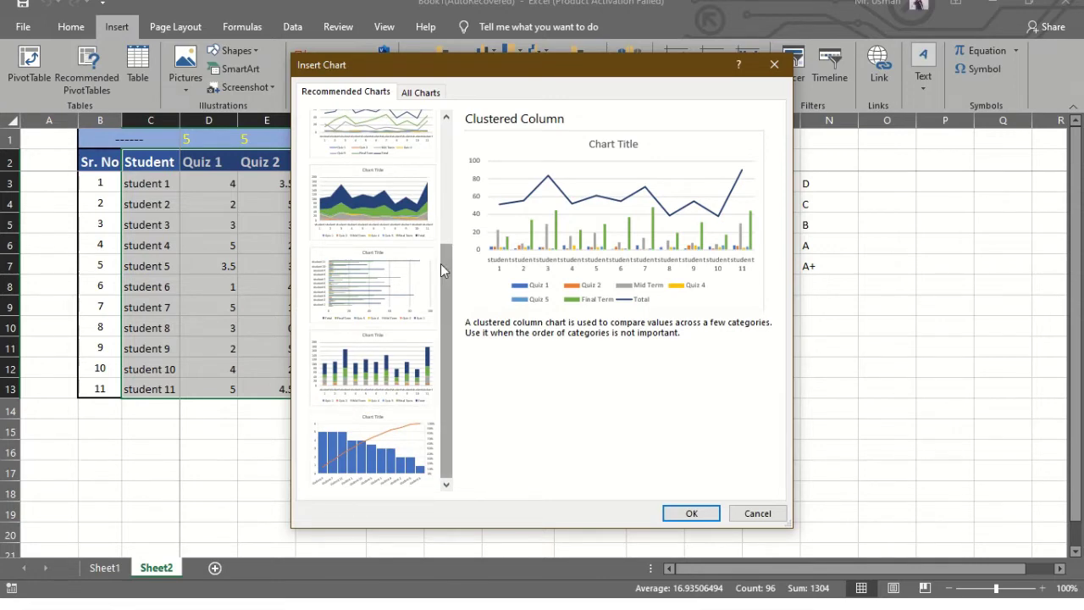
Step: Preview the line, area, stock, radar, sunburst, histogram, box-and-whisker and waterfall chart types
left_click(425, 91)
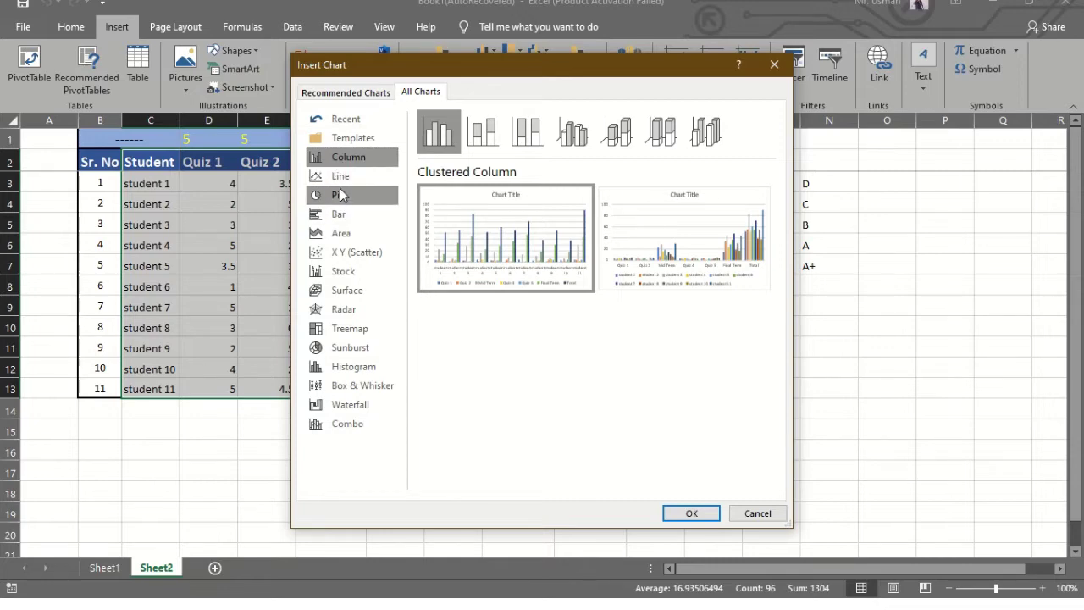
left_click(339, 176)
left_click(340, 233)
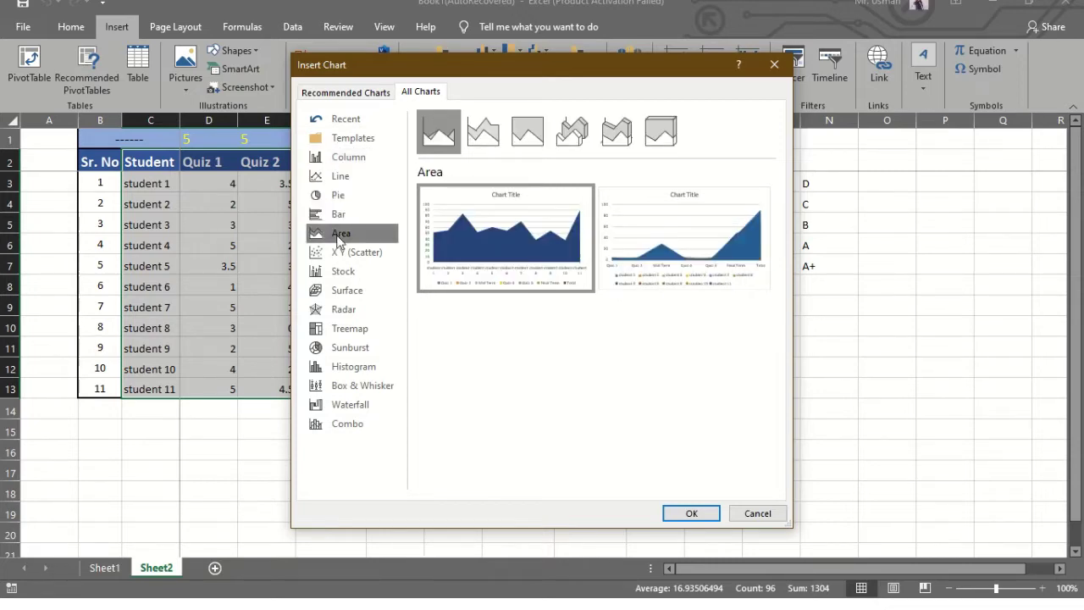
left_click(339, 273)
left_click(339, 310)
left_click(339, 351)
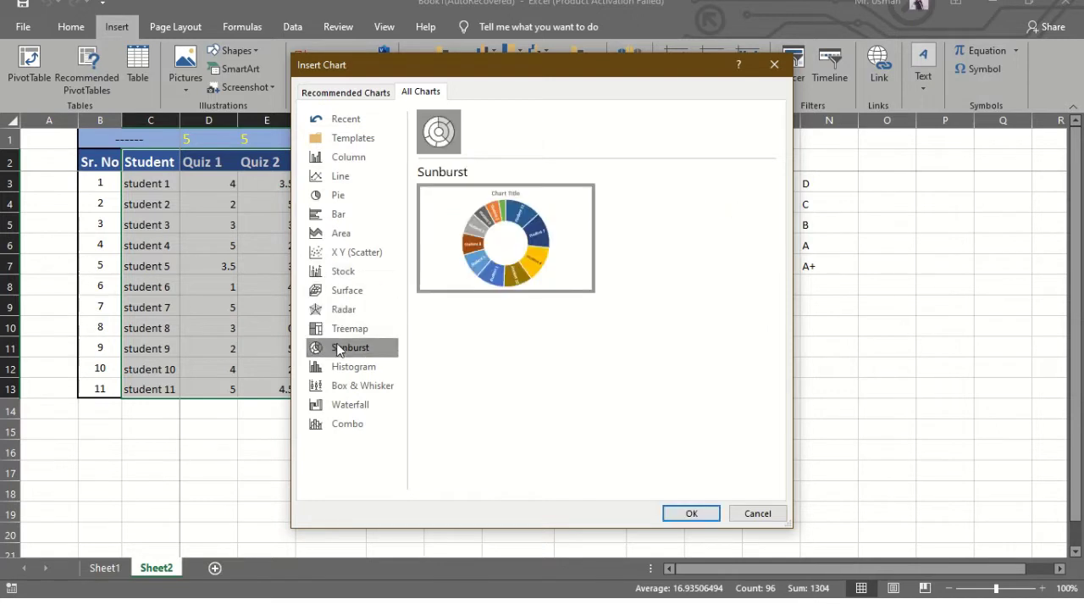
left_click(338, 366)
left_click(341, 386)
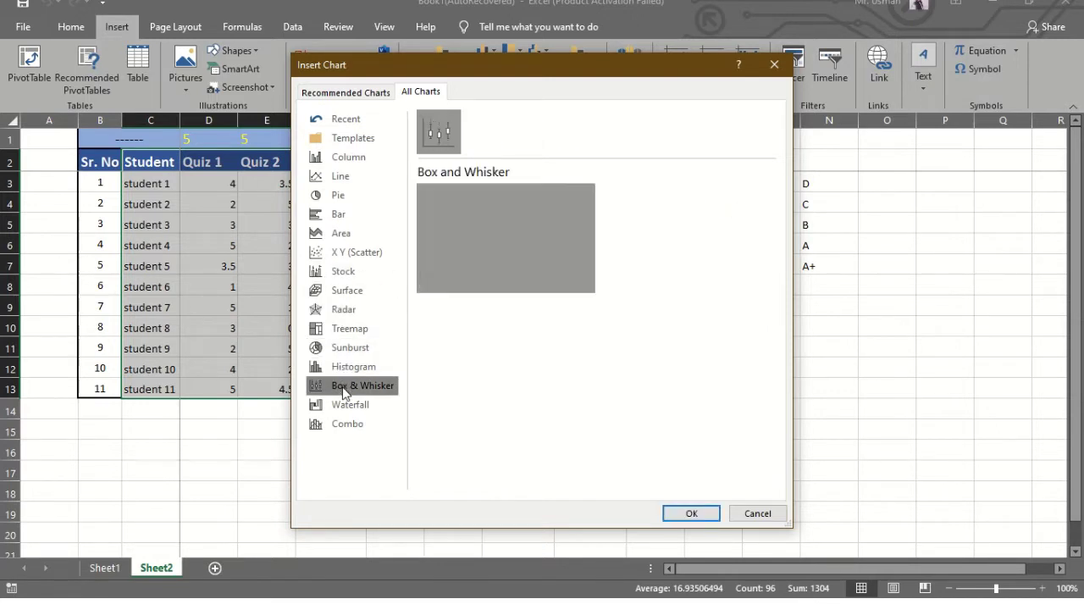
left_click(343, 403)
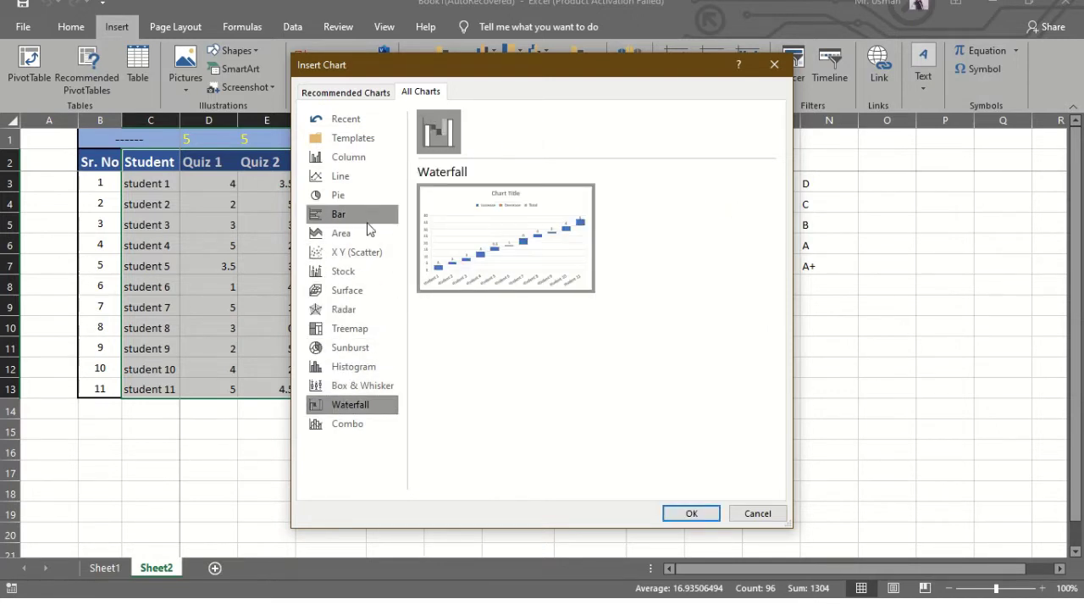
Step: Back in Recommended Charts, choose the Stacked Column chart
left_click(386, 93)
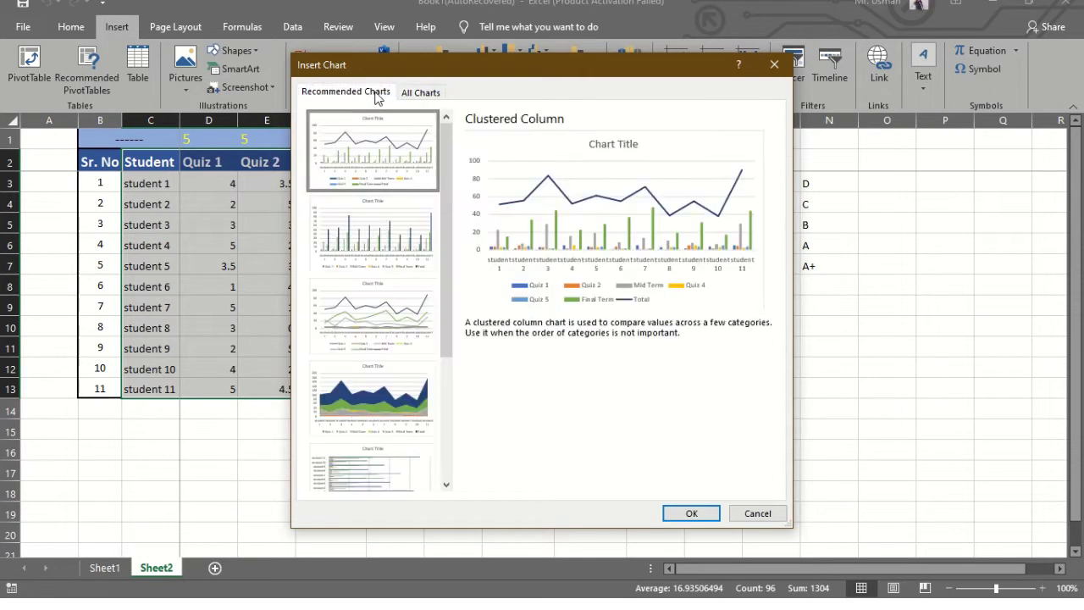
scroll(339, 391, "down", 3)
left_click(340, 386)
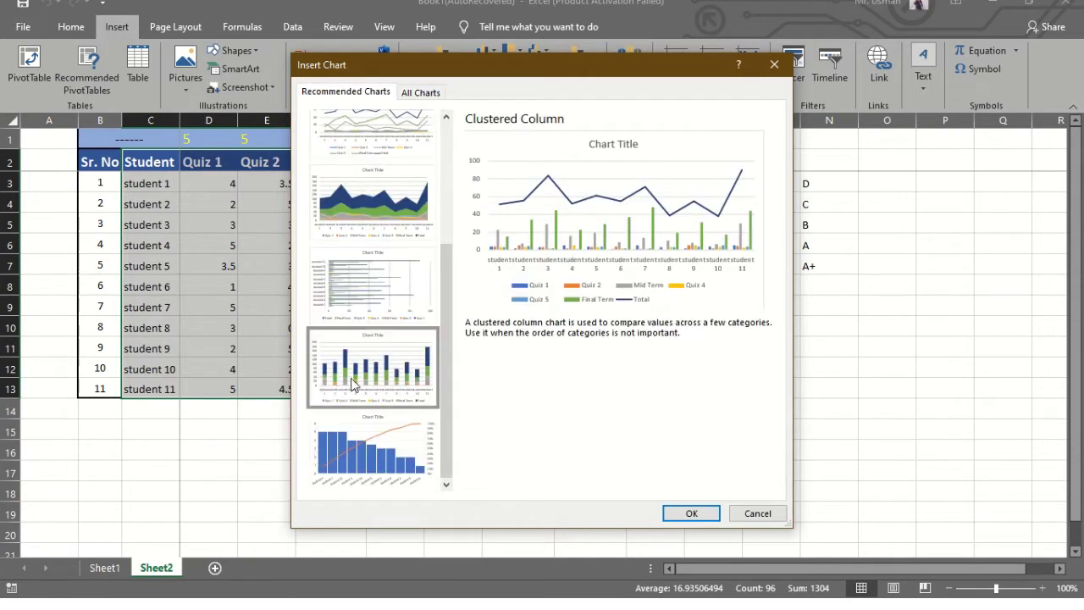
Step: Insert the stacked column chart, enlarge it, and shift it slightly right and down
left_click(690, 513)
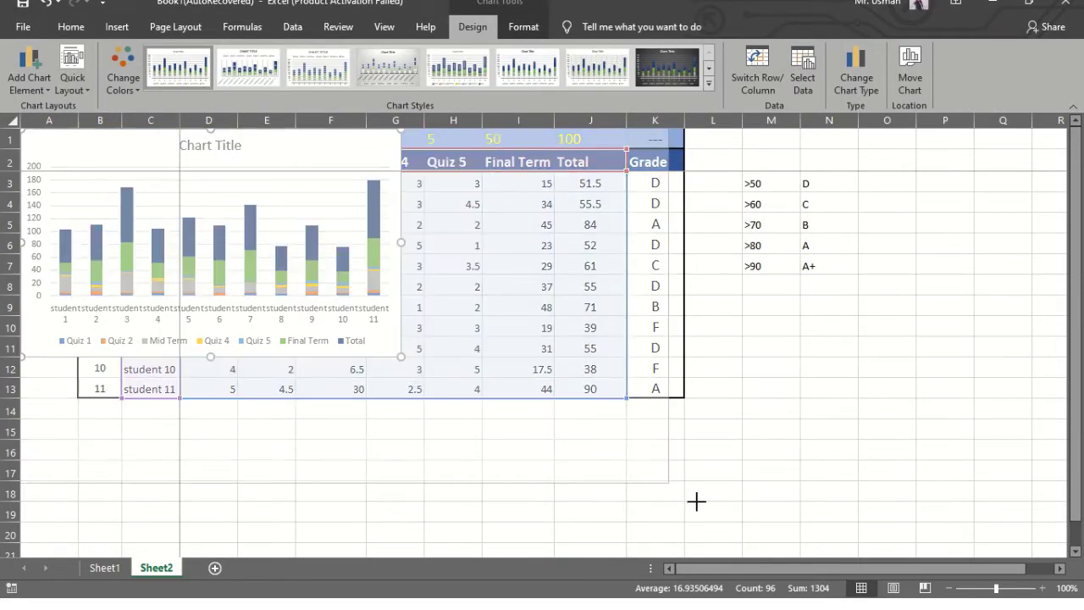
left_click_drag(401, 357, 696, 500)
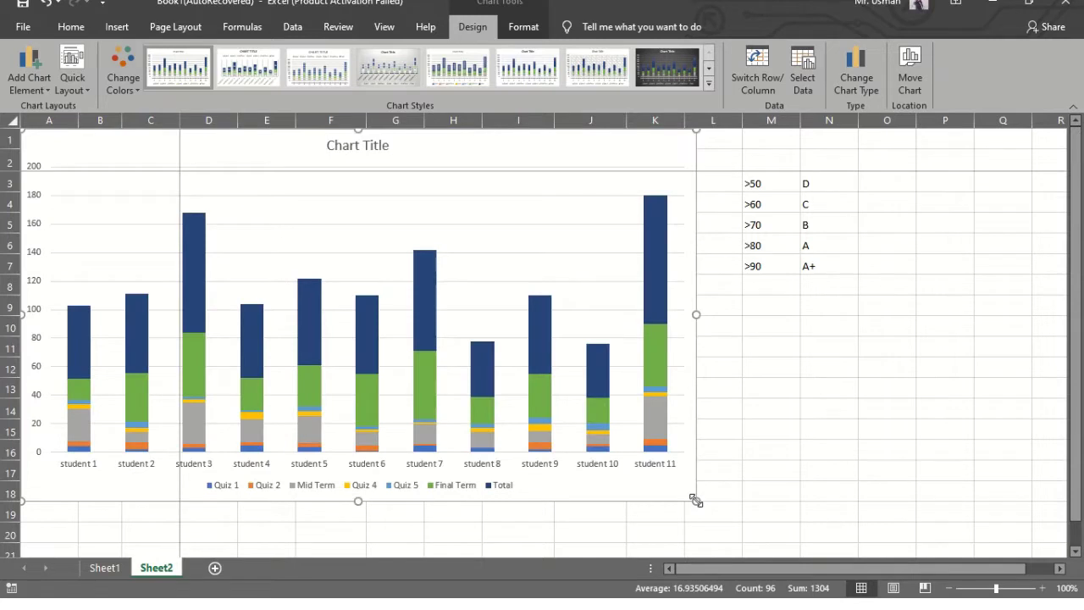
left_click(568, 224)
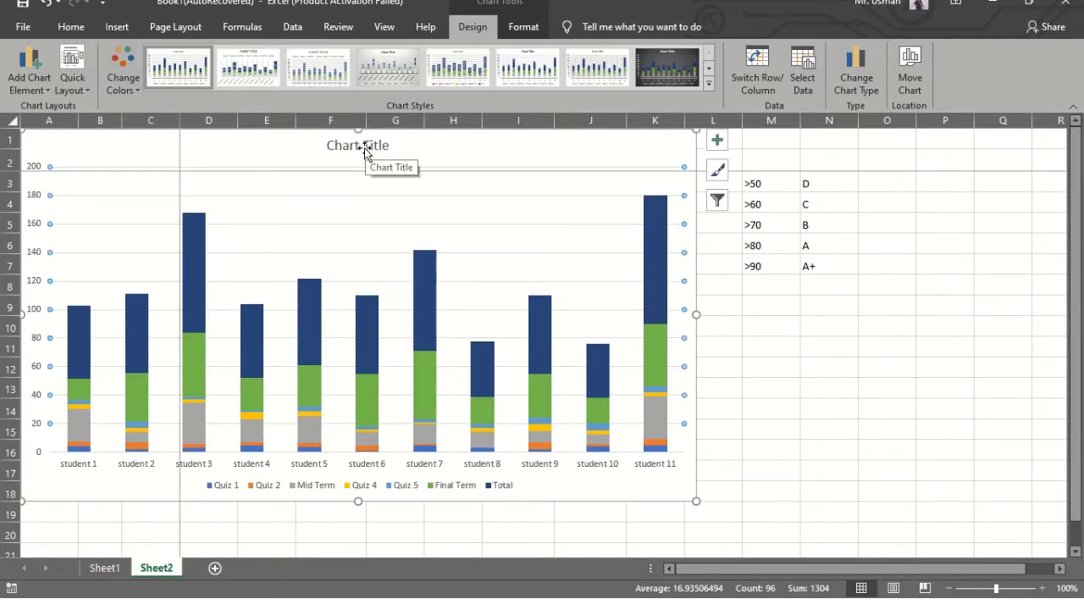
left_click(682, 486)
left_click_drag(682, 486, 772, 498)
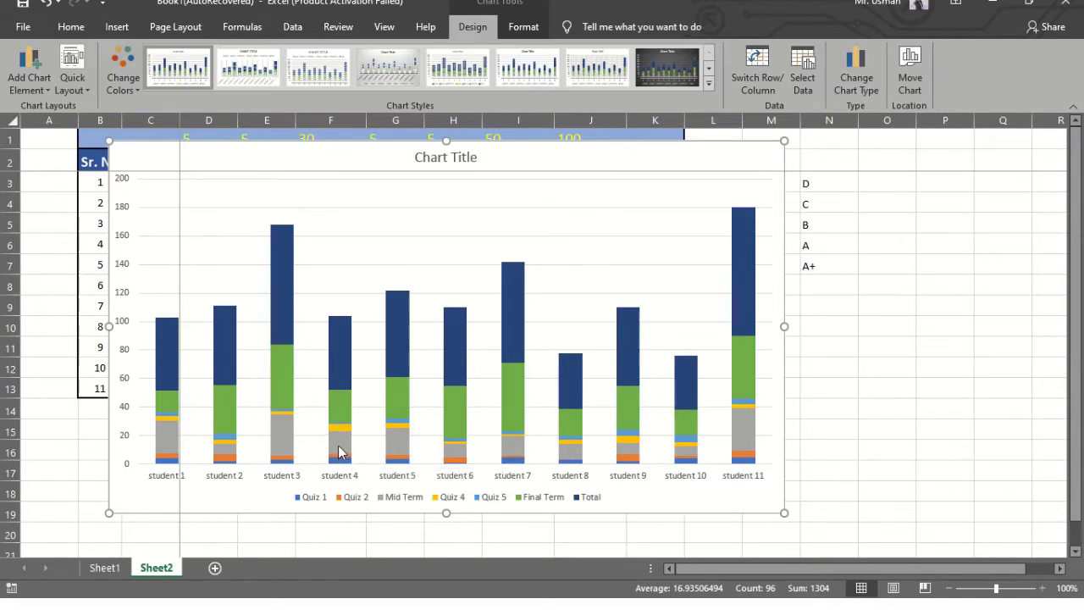
mouse_move(340, 449)
Step: Turn off the chart title and turn on data labels for every bar segment
left_click(646, 280)
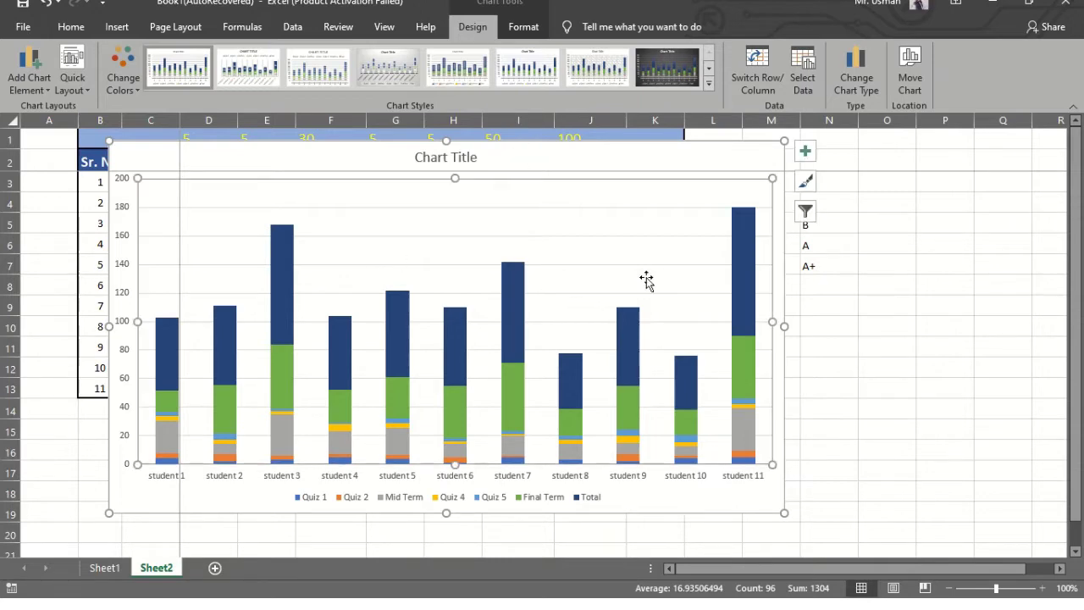
left_click(807, 155)
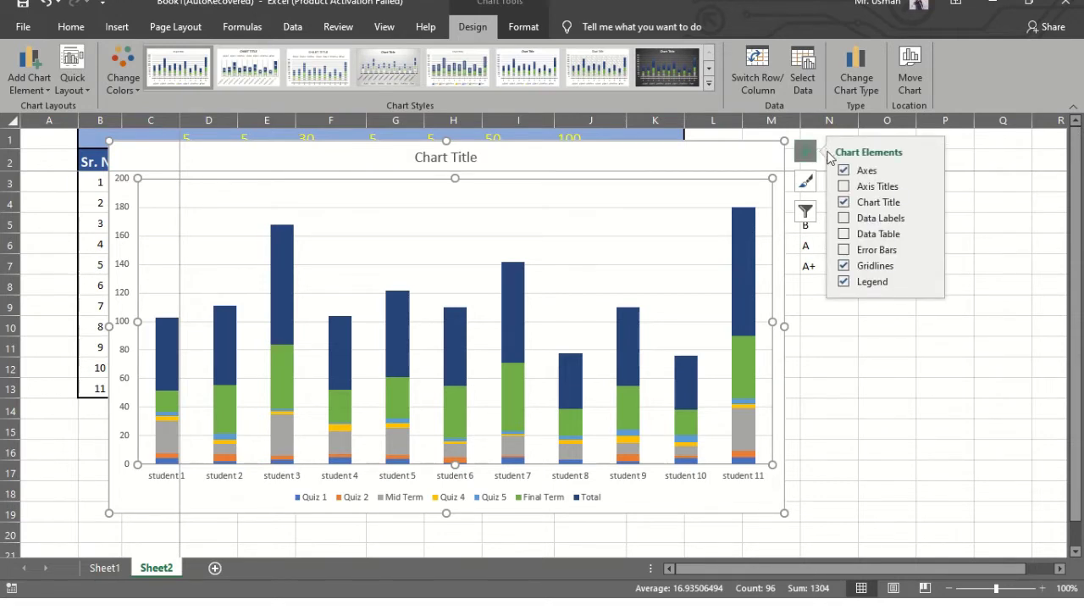
left_click(844, 202)
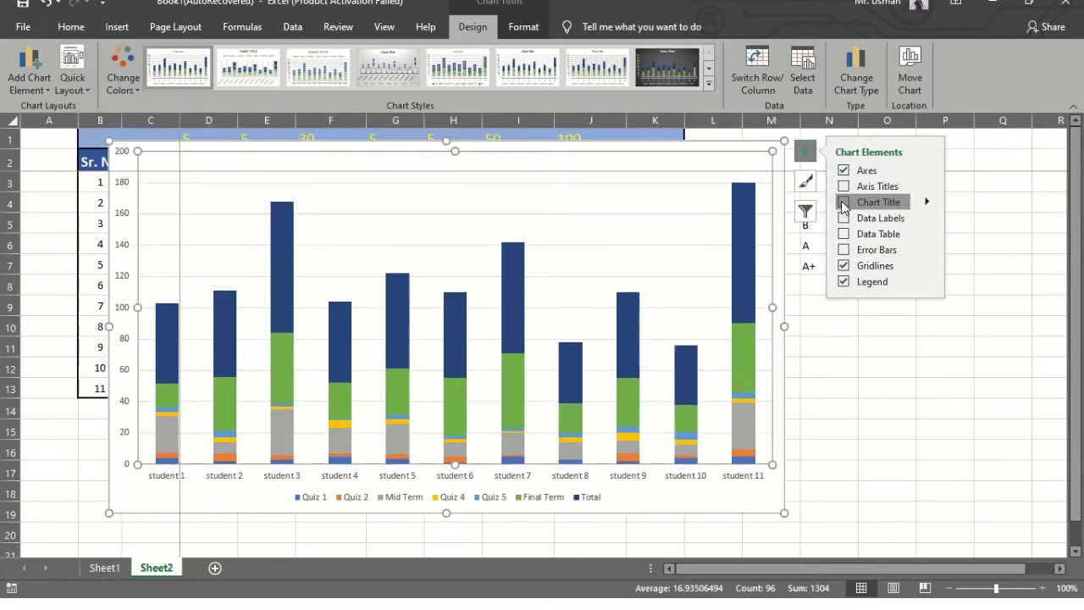
left_click(844, 203)
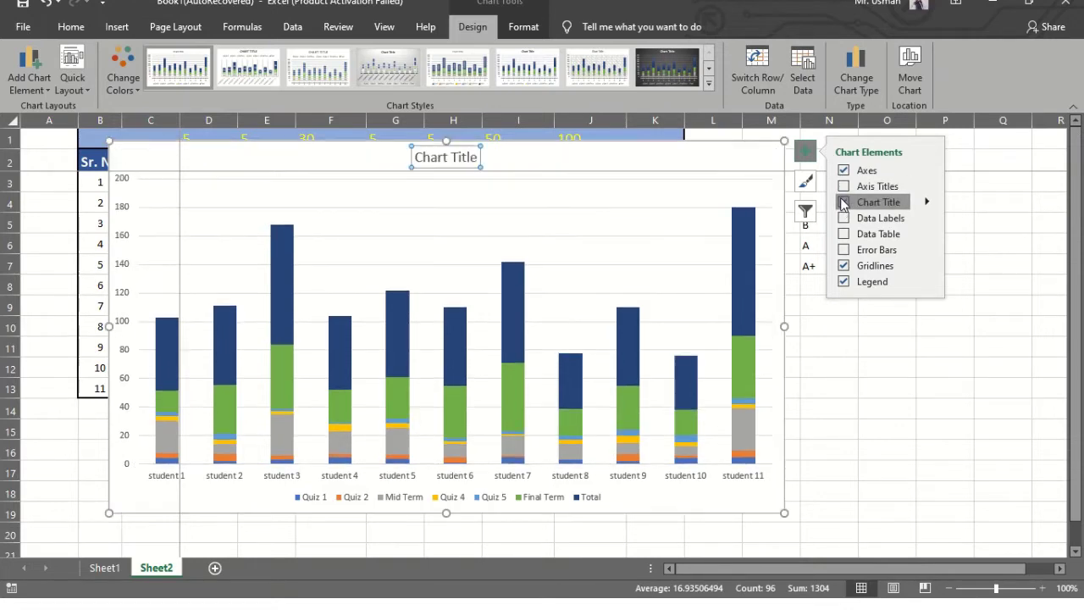
left_click(843, 203)
left_click(843, 202)
left_click(843, 203)
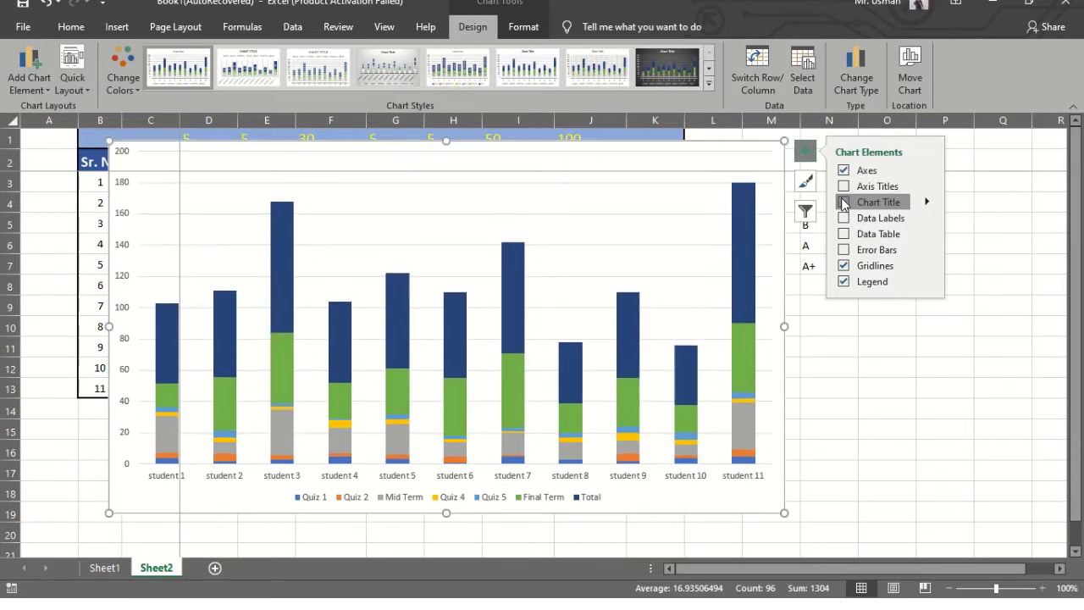
left_click(843, 218)
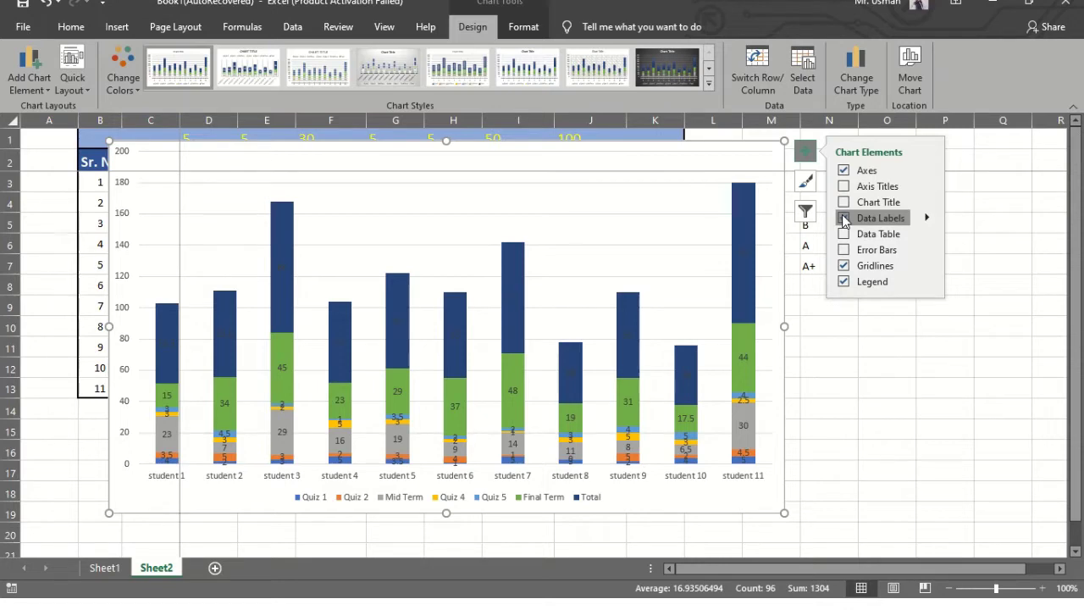
left_click(842, 218)
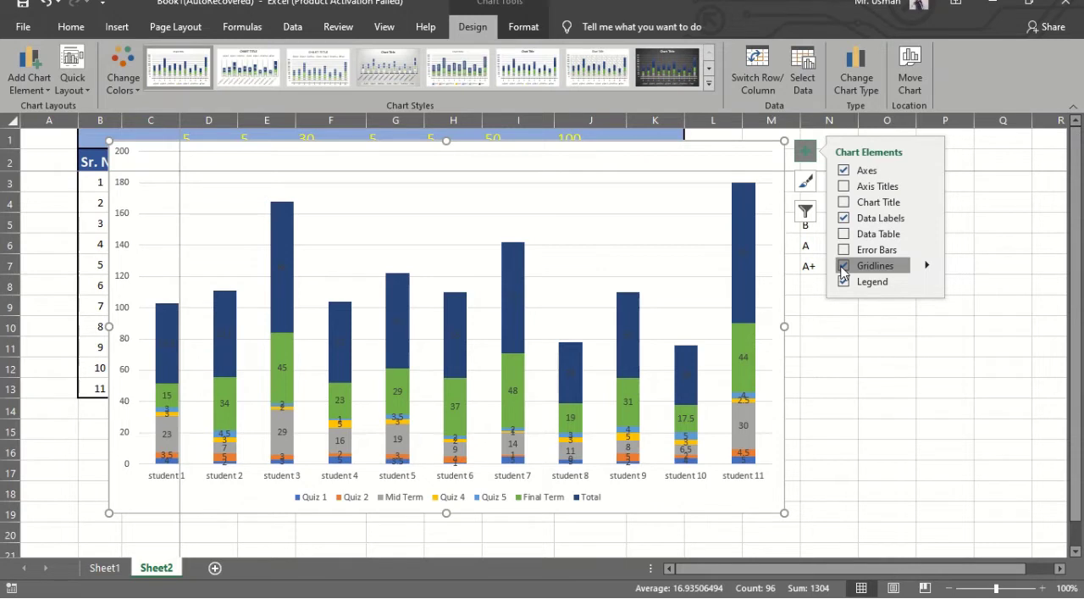
Step: Hide the chart's gridlines and show the legend at the chart's right
left_click(844, 266)
left_click(843, 266)
left_click(843, 266)
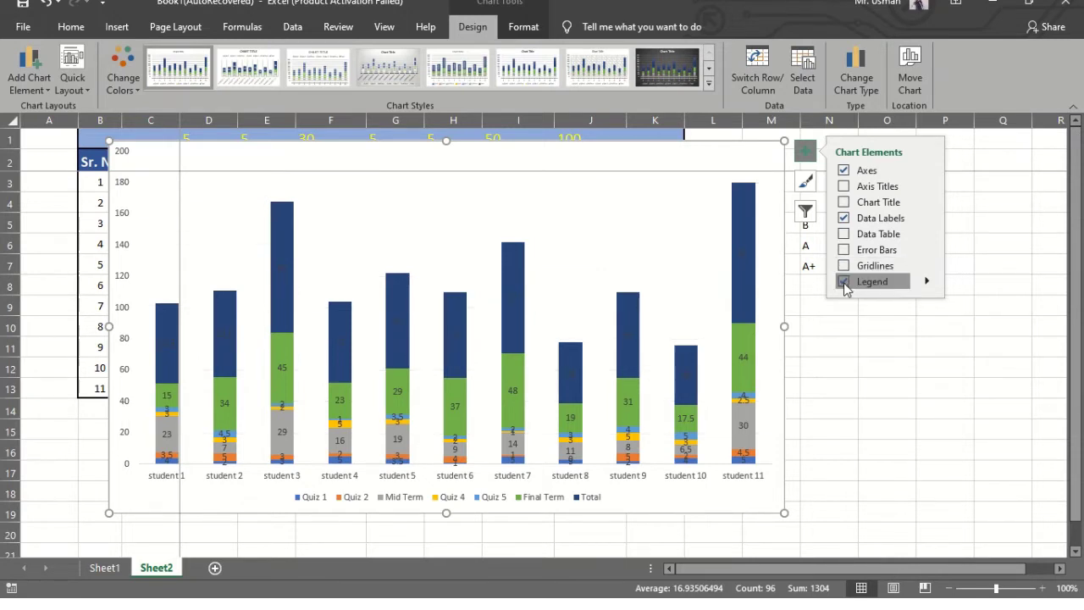
left_click(842, 283)
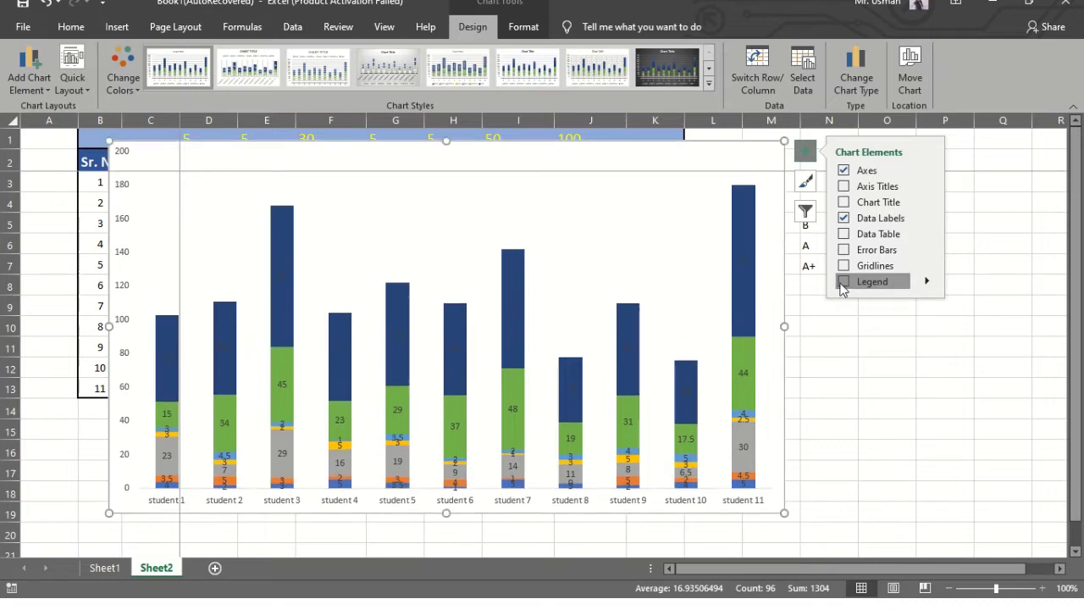
left_click(842, 286)
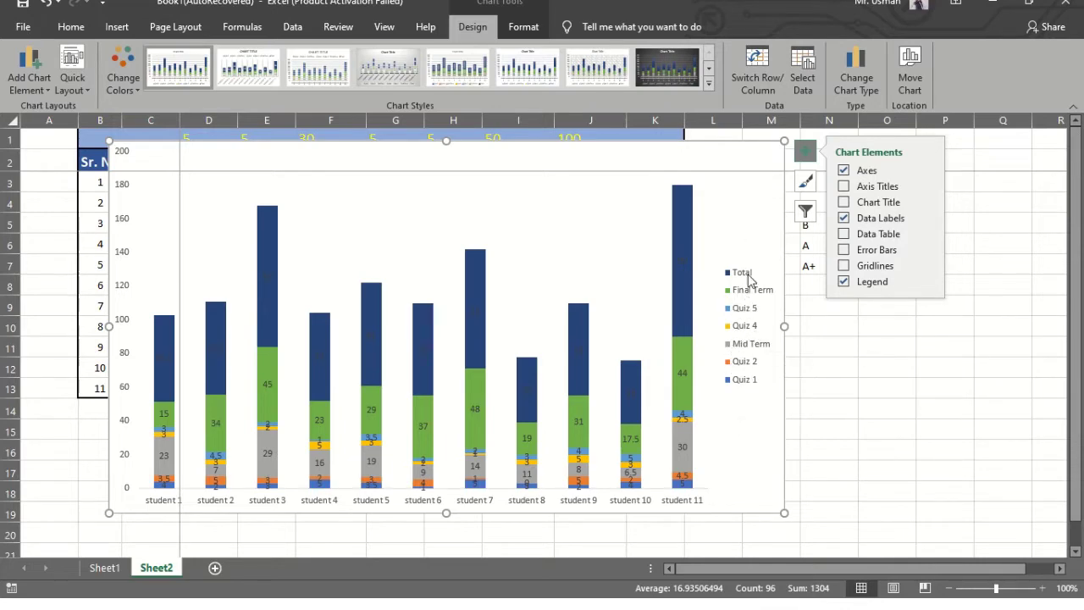
left_click(844, 282)
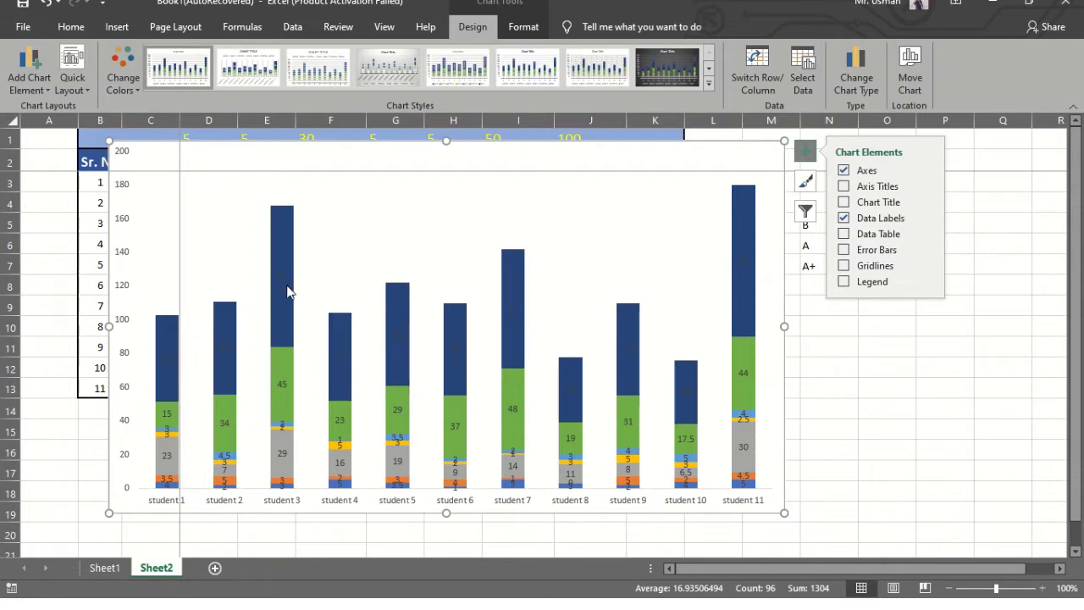
mouse_move(286, 290)
mouse_move(568, 432)
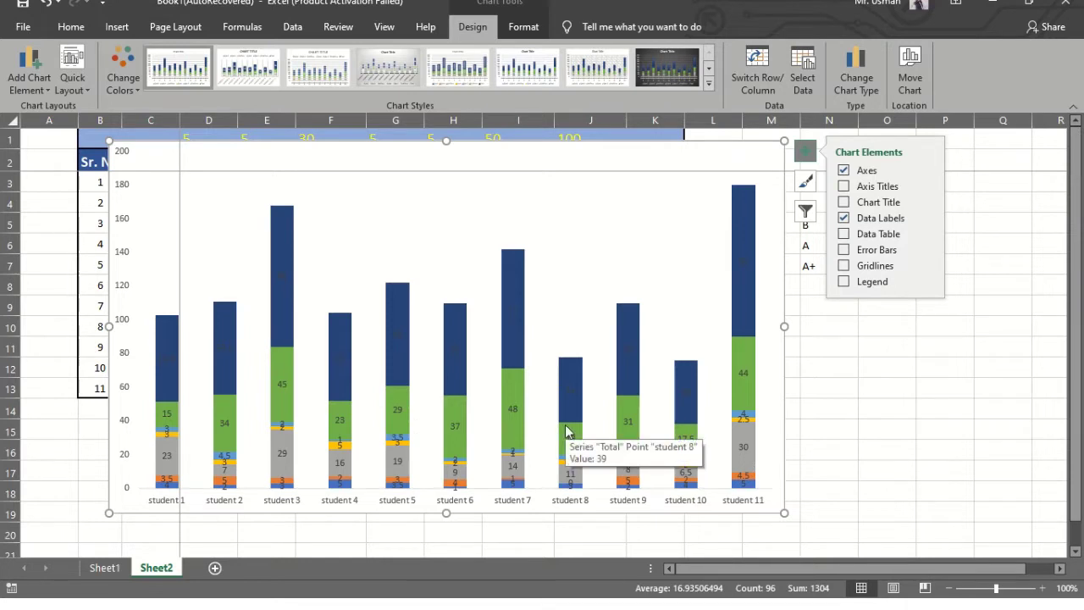
left_click(844, 282)
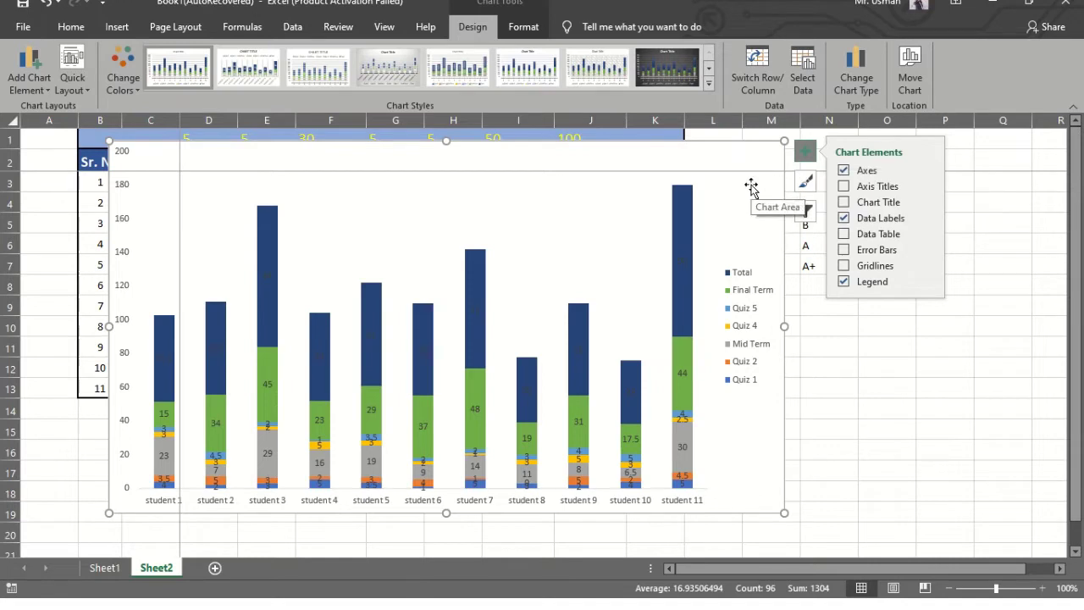
Step: Apply Chart Style 8, the dark style, to the marks chart
left_click(802, 190)
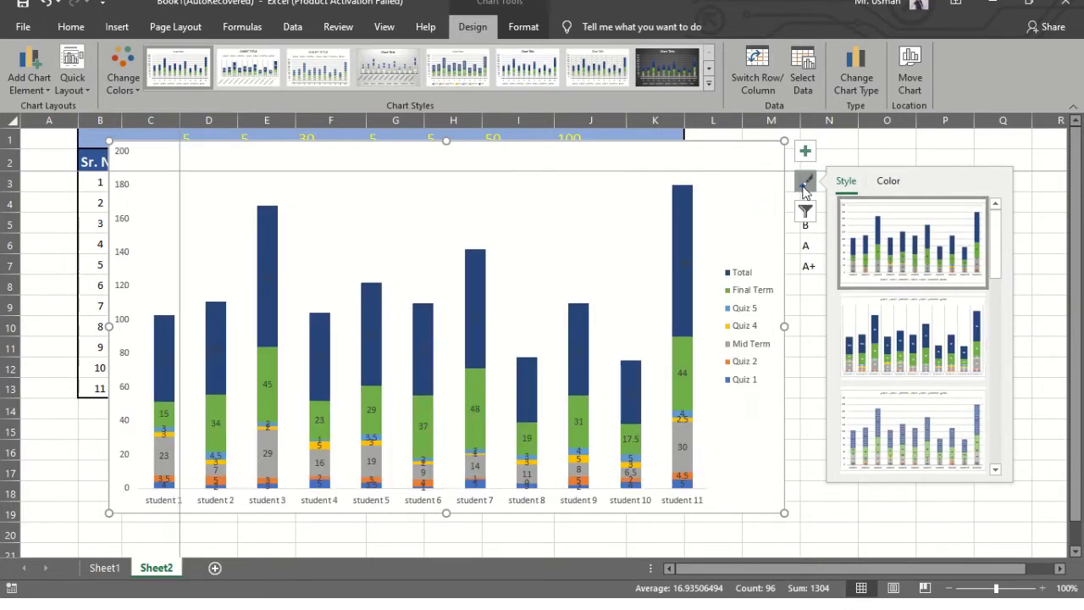
left_click(801, 183)
mouse_move(485, 32)
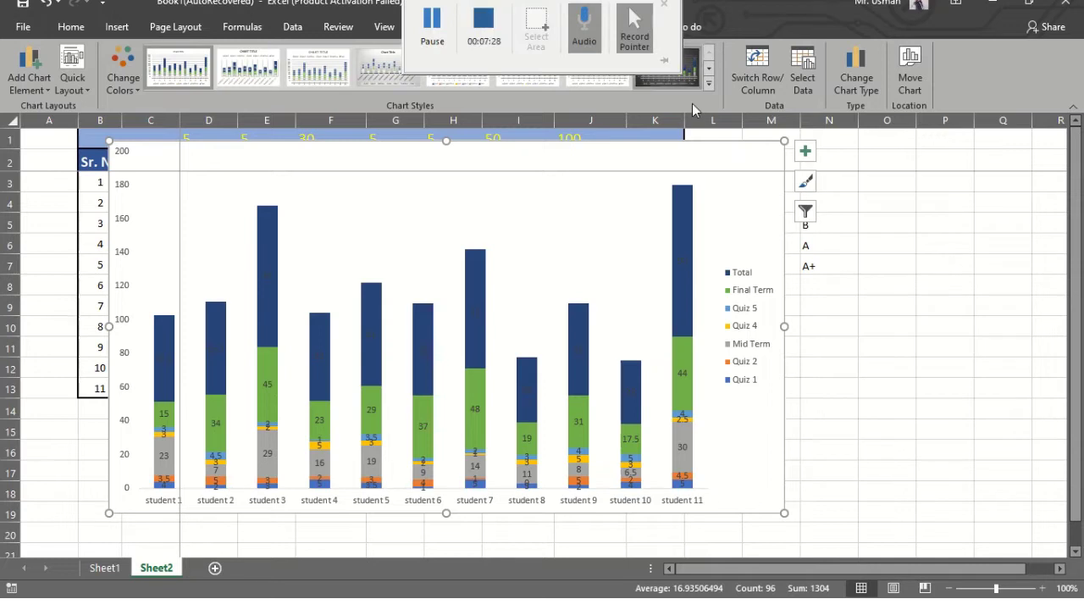
left_click(709, 86)
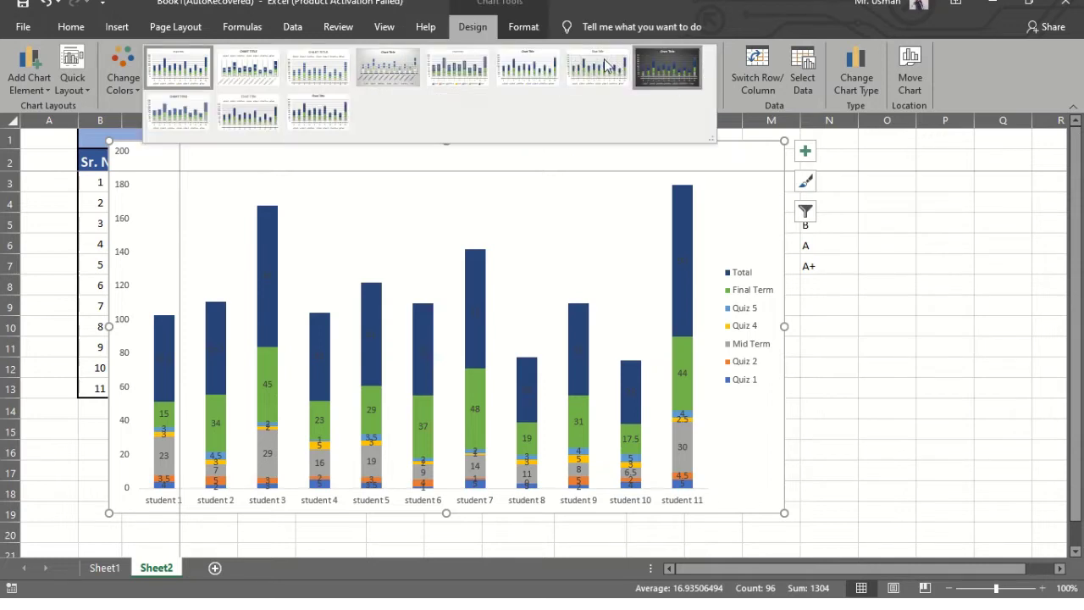
left_click(660, 64)
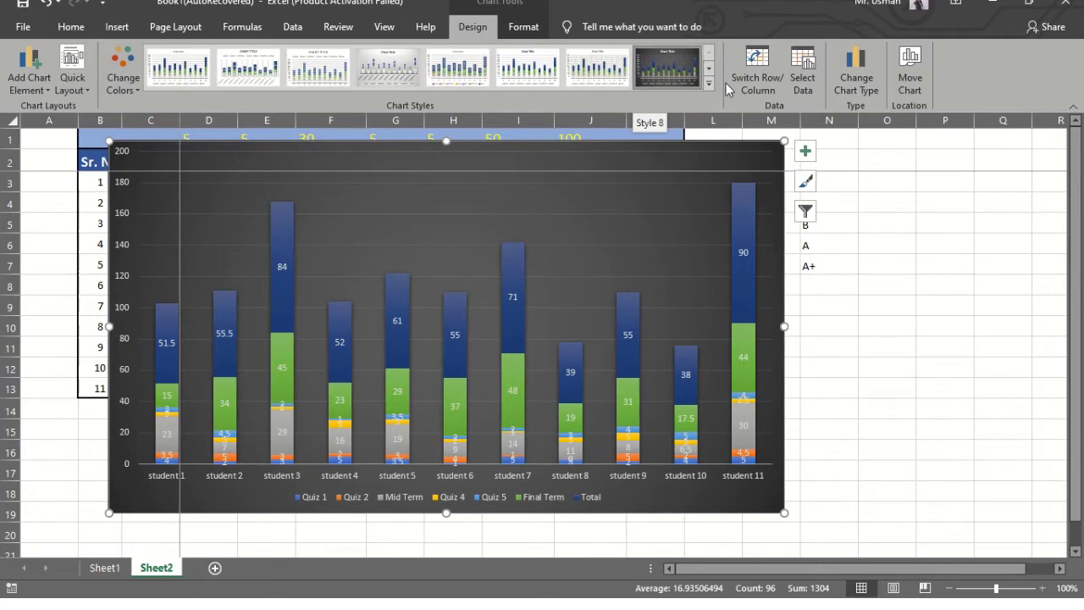
Step: In Chart Filters, clear Quiz 1, 2, 4, 5 and students 7–11, and apply
left_click(805, 213)
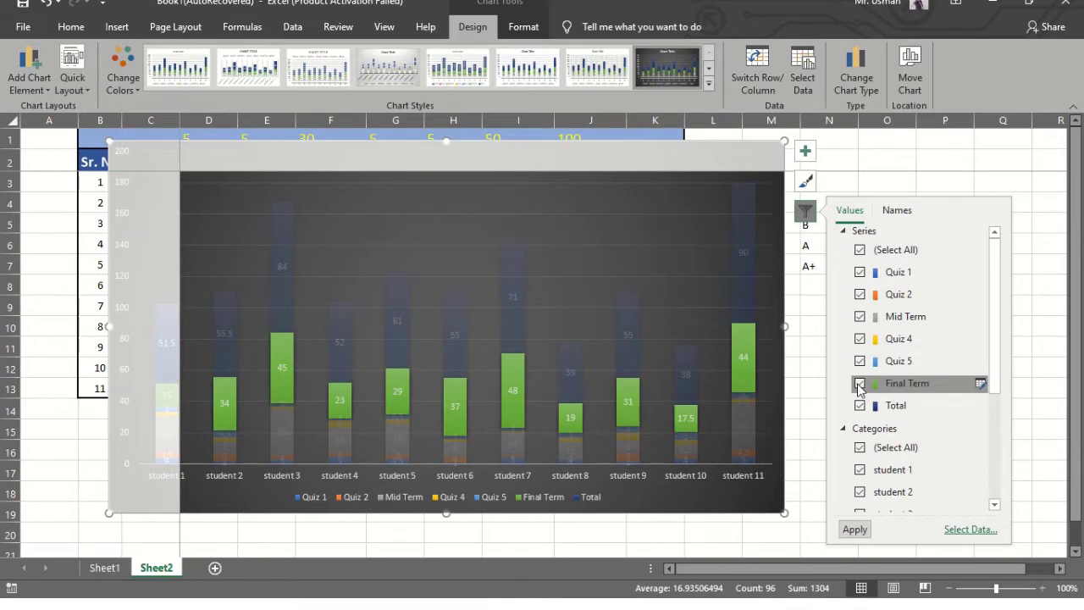
left_click(859, 339)
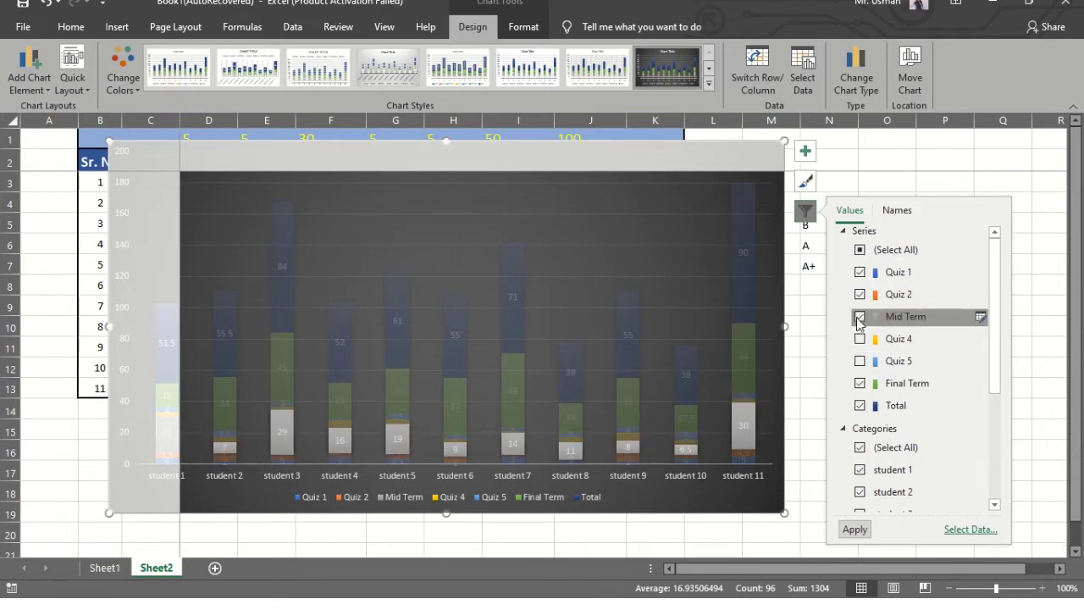
left_click(859, 317)
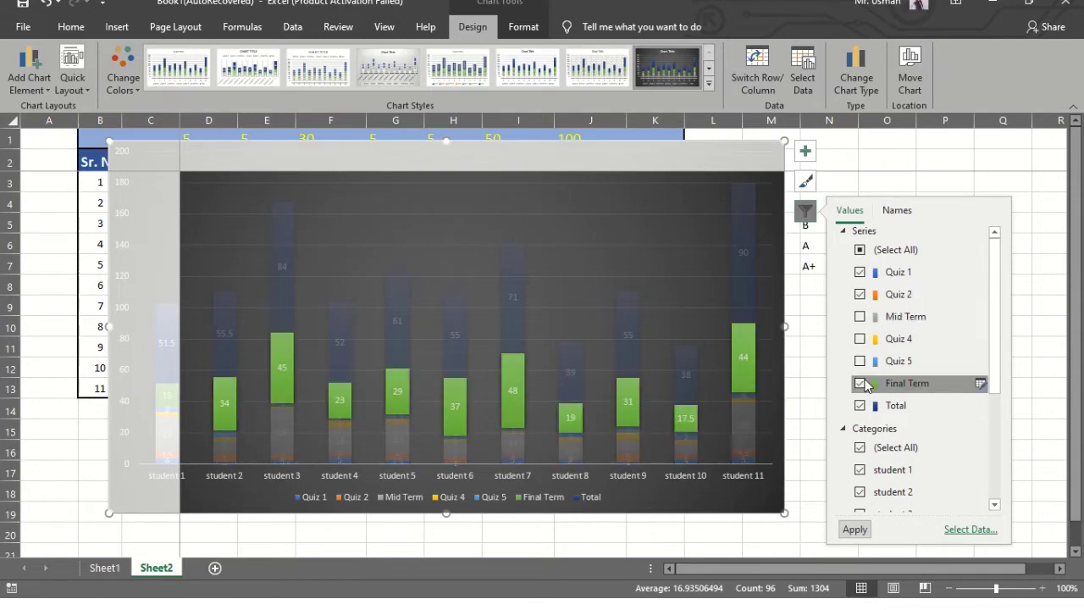
left_click(859, 294)
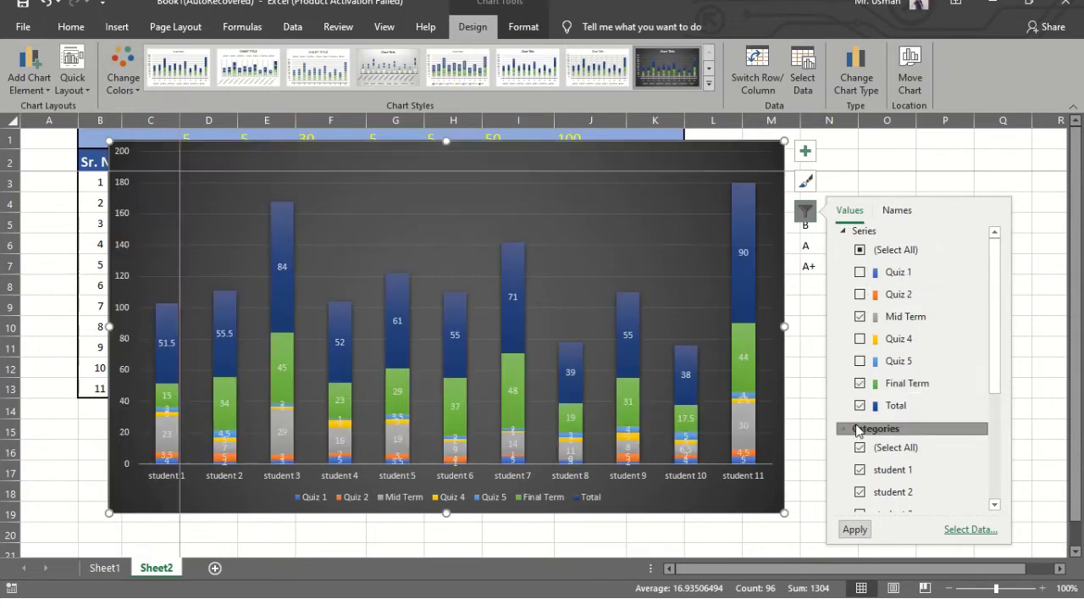
scroll(854, 433, "down", 2)
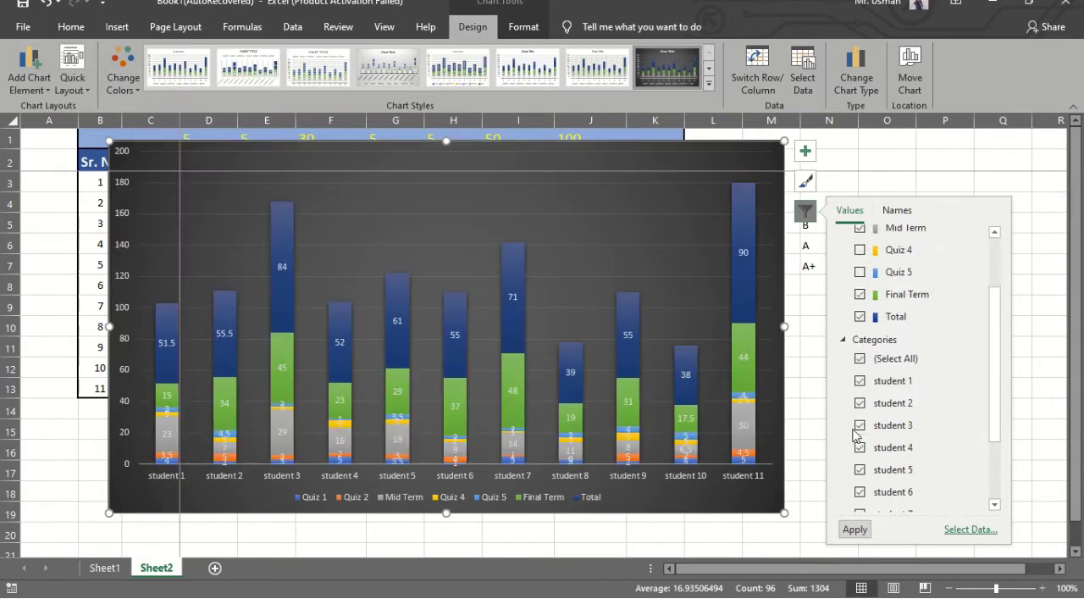
scroll(854, 434, "down", 3)
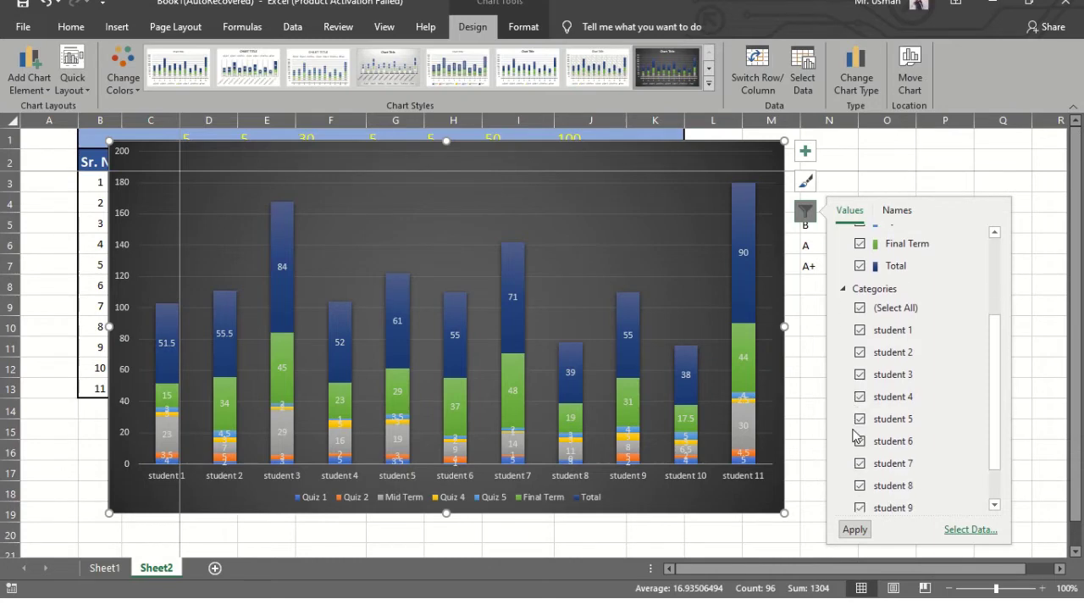
scroll(855, 434, "down", 1)
scroll(855, 436, "down", 1)
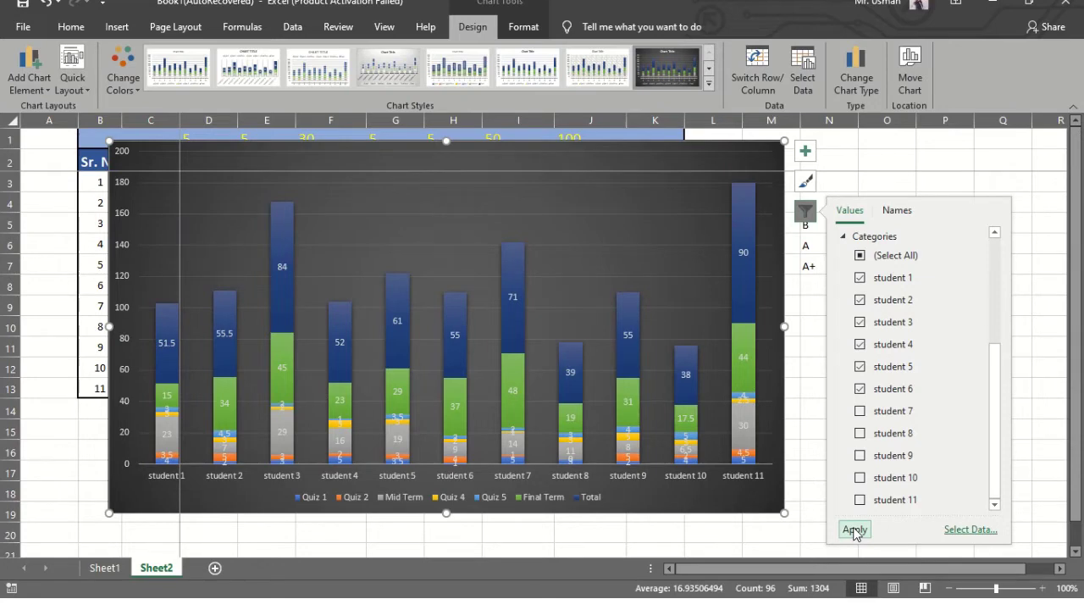
scroll(940, 279, "up", 3)
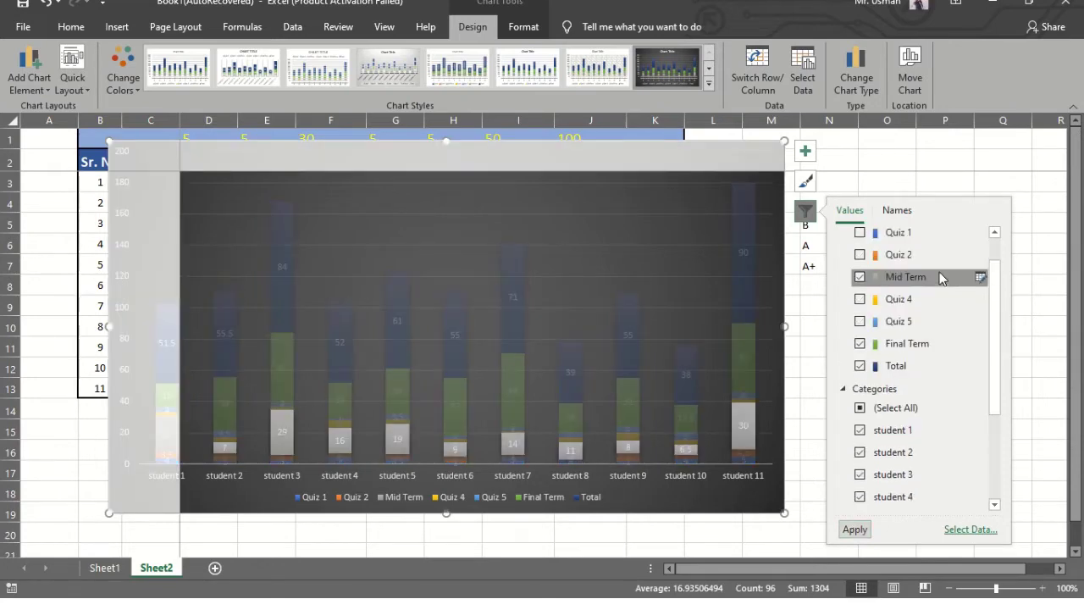
left_click(854, 530)
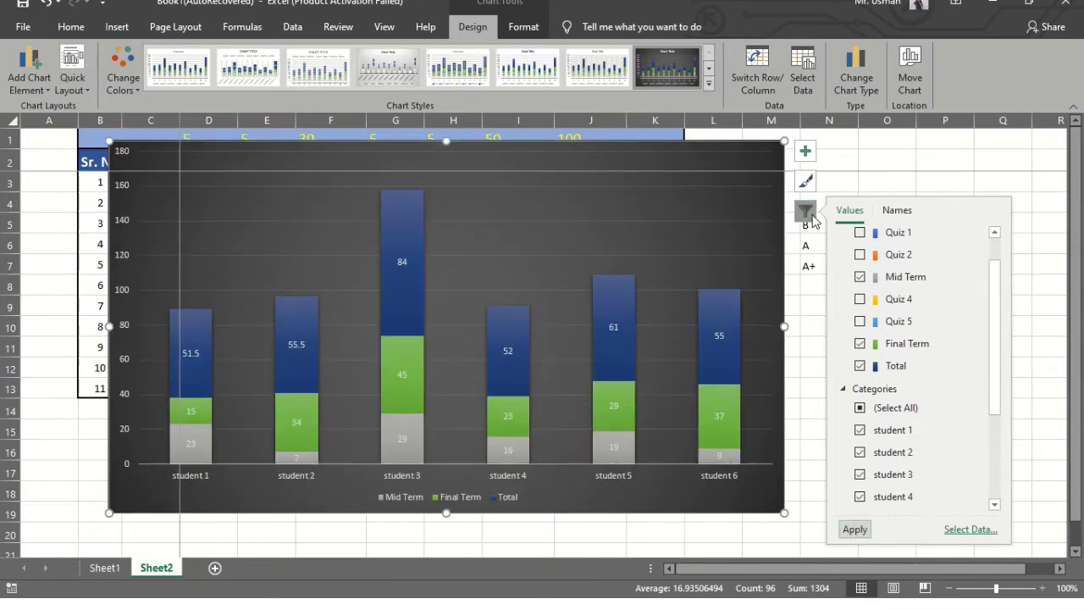
left_click(805, 211)
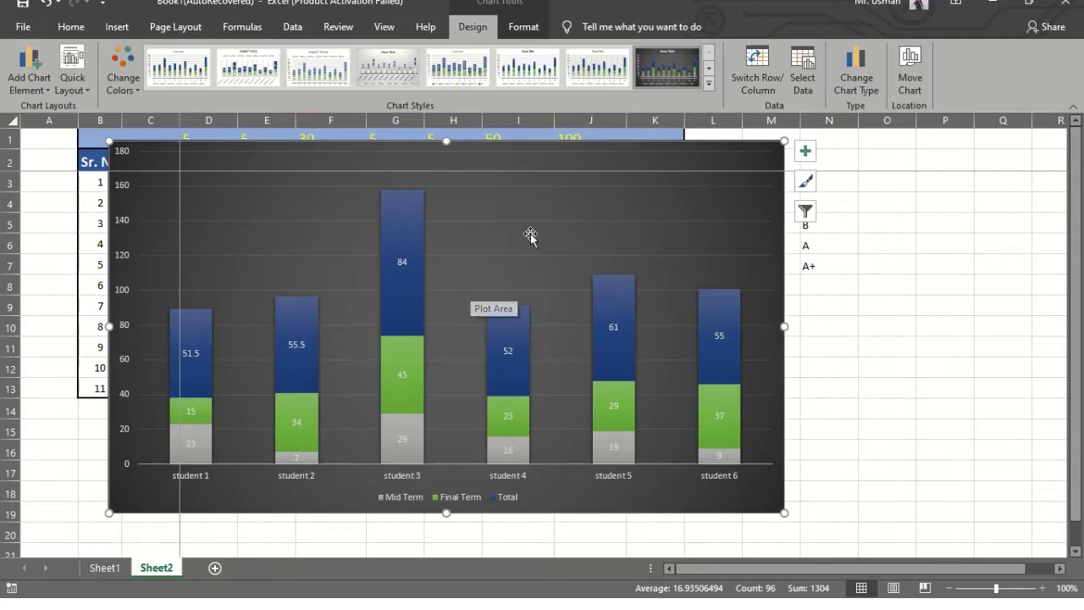
Step: Try moving the plot area, undo it, then nudge the whole chart up and right
left_click(695, 270)
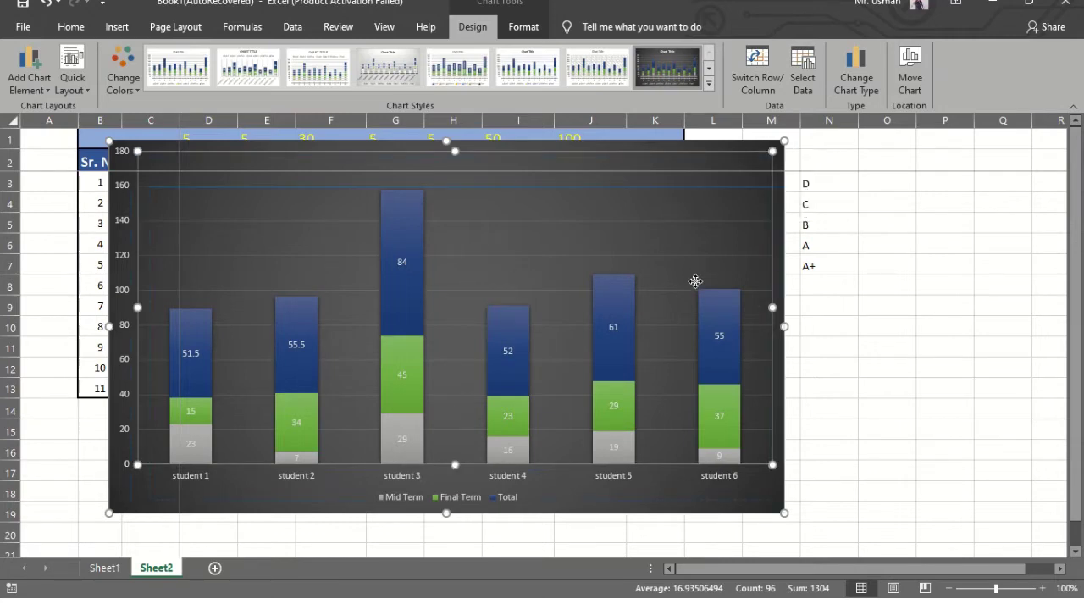
left_click_drag(695, 281, 694, 281)
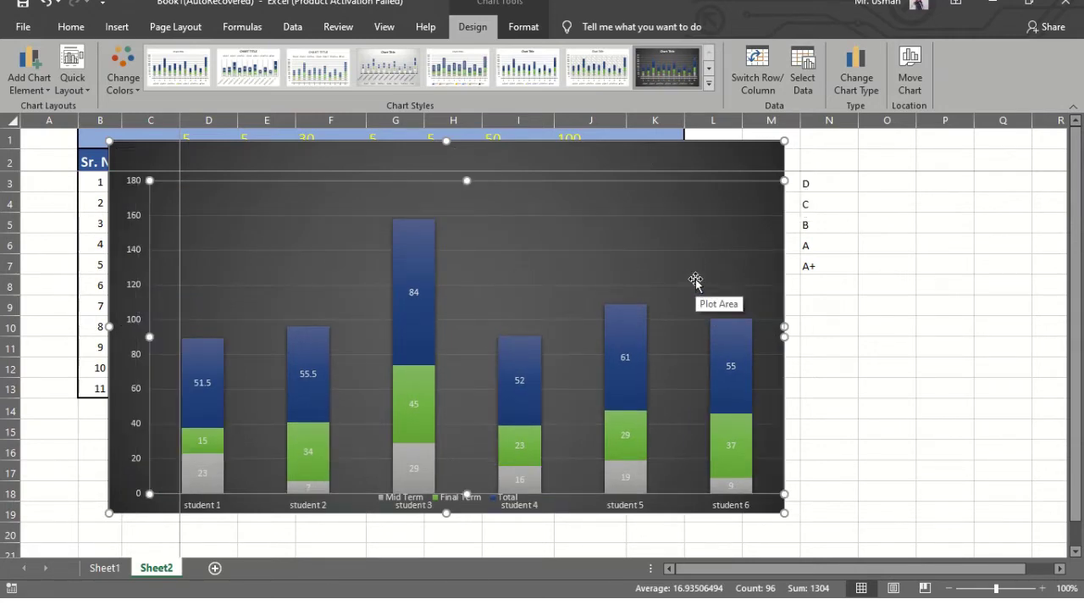
key("ctrl+z")
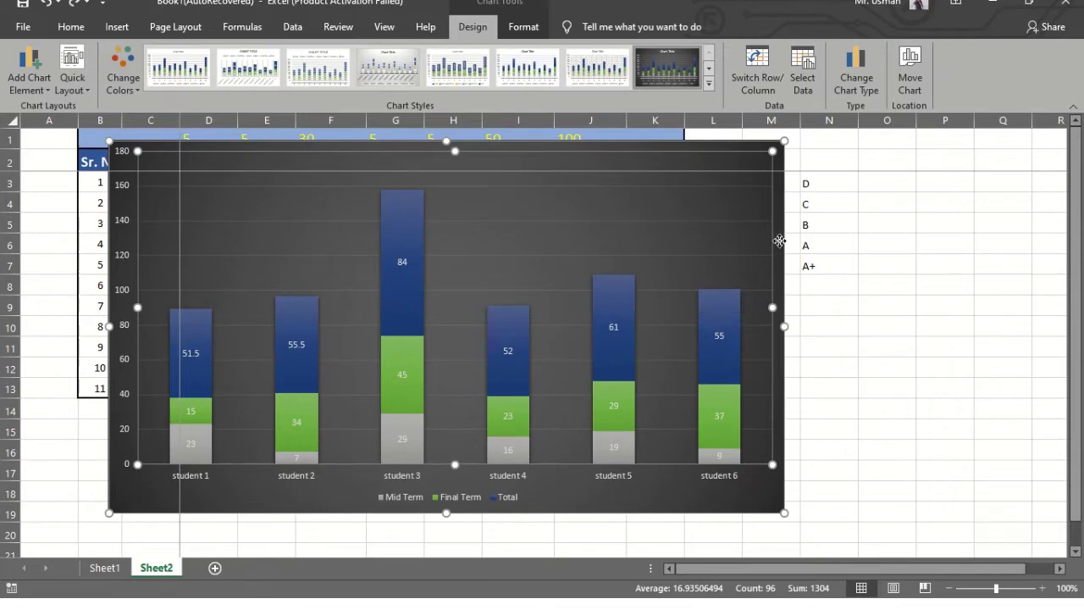
mouse_move(777, 244)
left_mouse_down()
mouse_move(935, 493)
mouse_move(786, 220)
left_mouse_up()
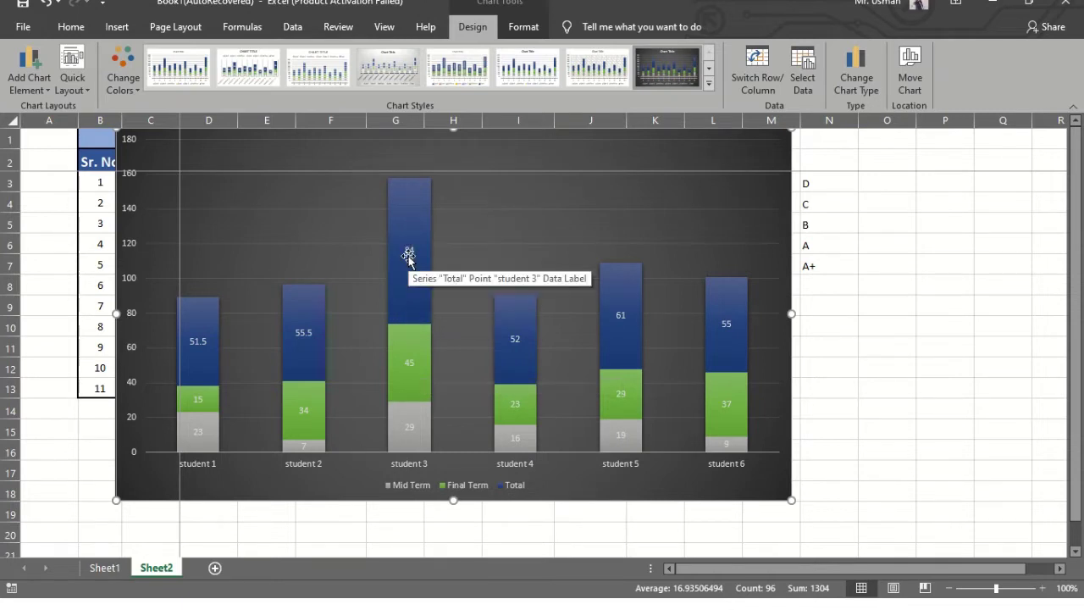
left_click(785, 163)
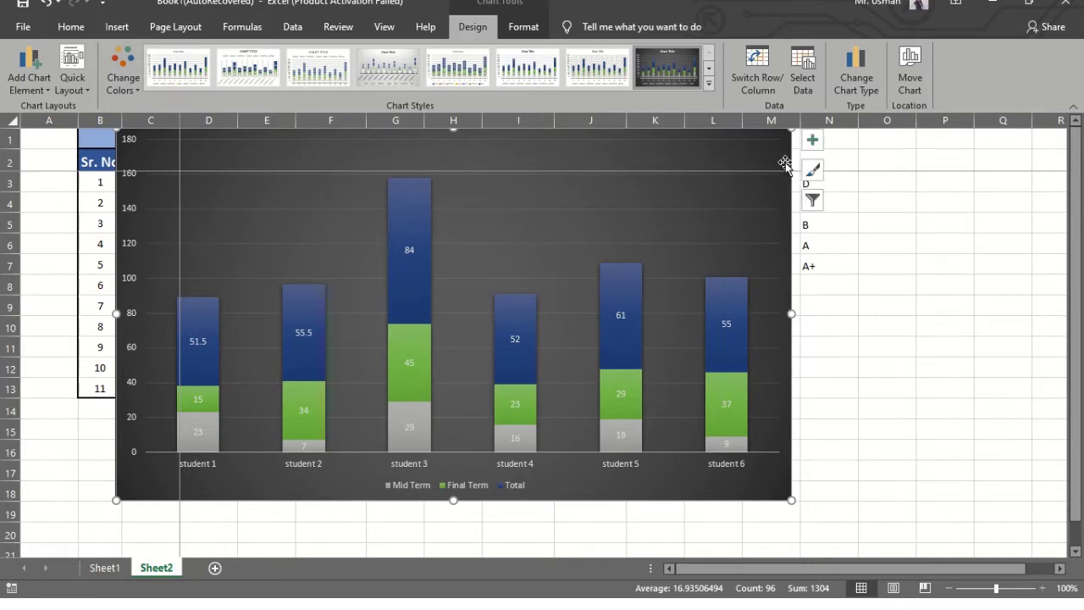
Step: Delete the marks chart and select students 1–4 with their Quiz 1 marks (C3:D6)
key("Delete")
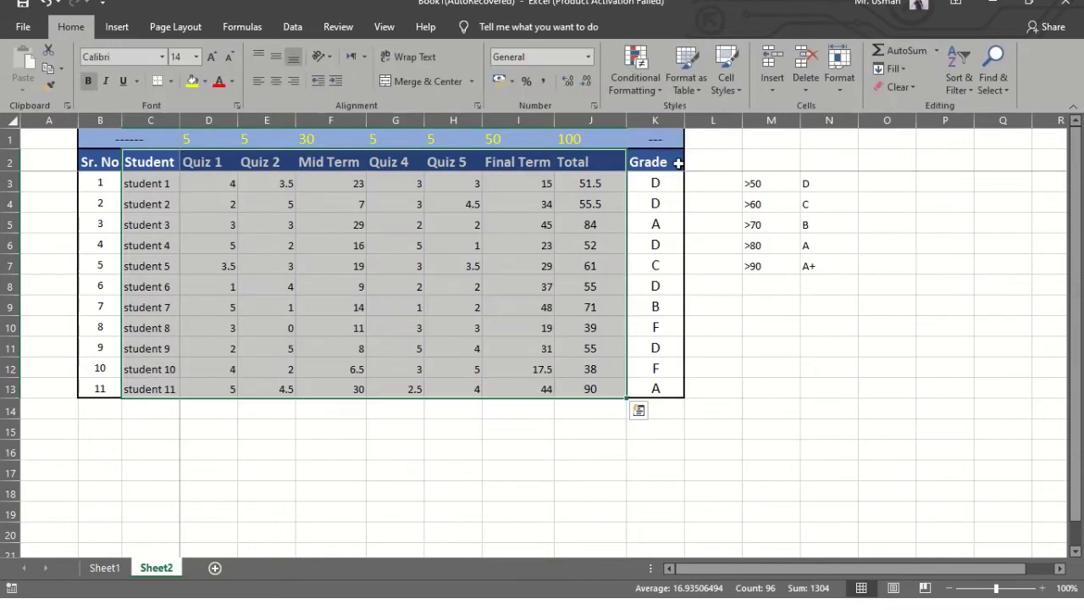
left_click_drag(339, 182, 370, 191)
mouse_move(152, 161)
left_mouse_down()
mouse_move(218, 369)
mouse_move(210, 254)
left_mouse_up()
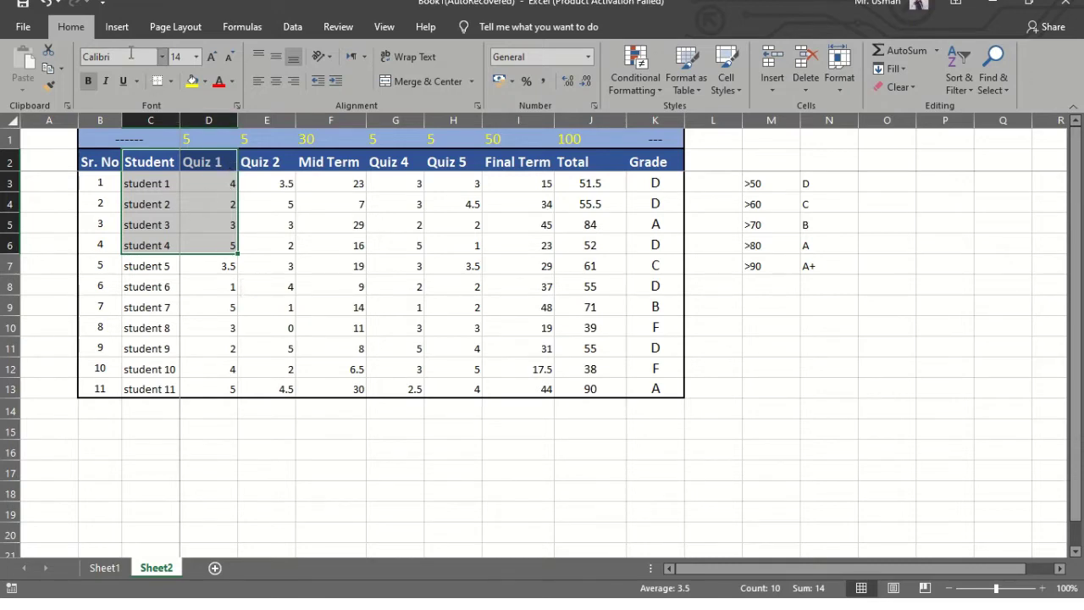
left_click(119, 28)
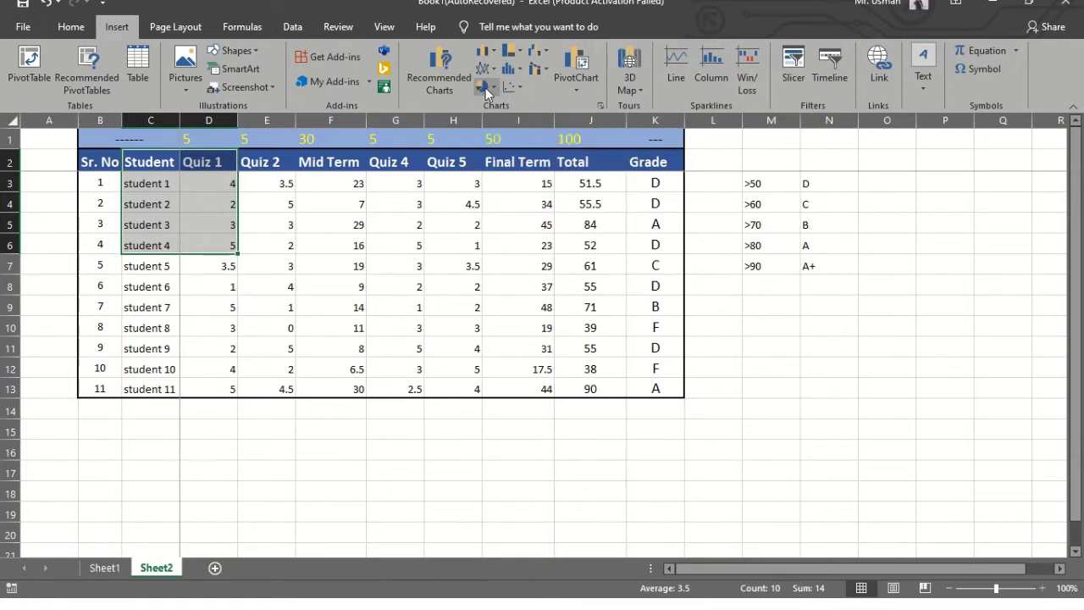
Step: Insert a 3-D pie chart of the Quiz 1 marks and move it right of the names
left_click(485, 86)
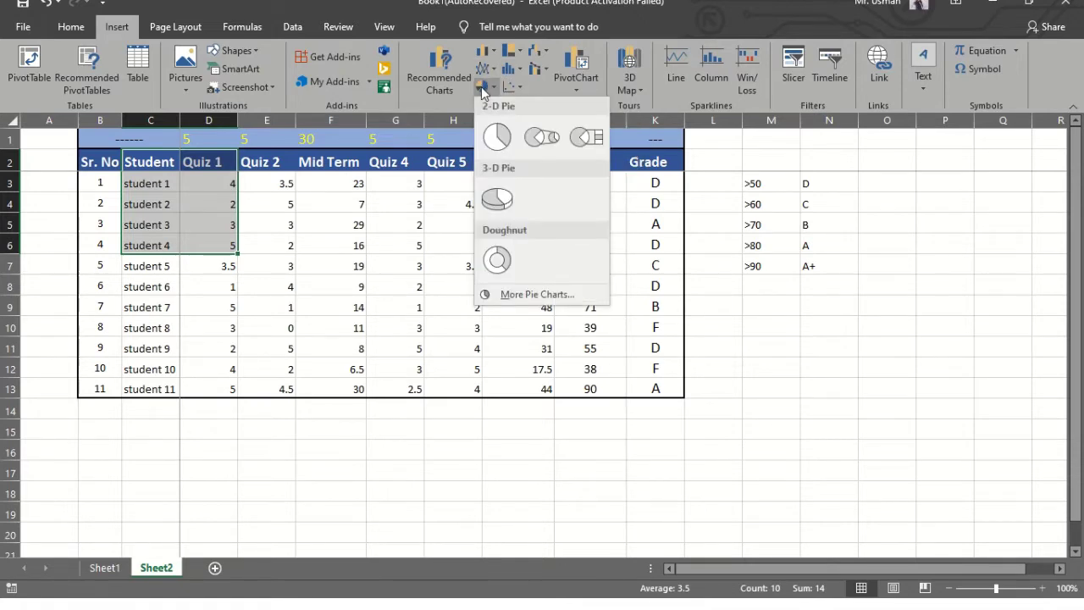
left_click(497, 197)
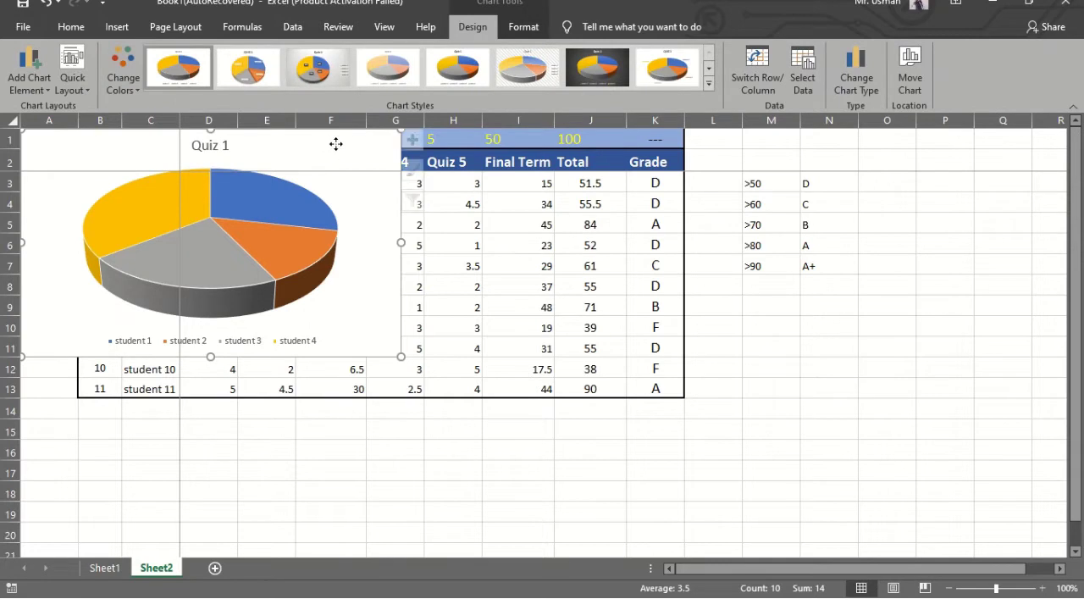
left_click_drag(337, 151, 624, 239)
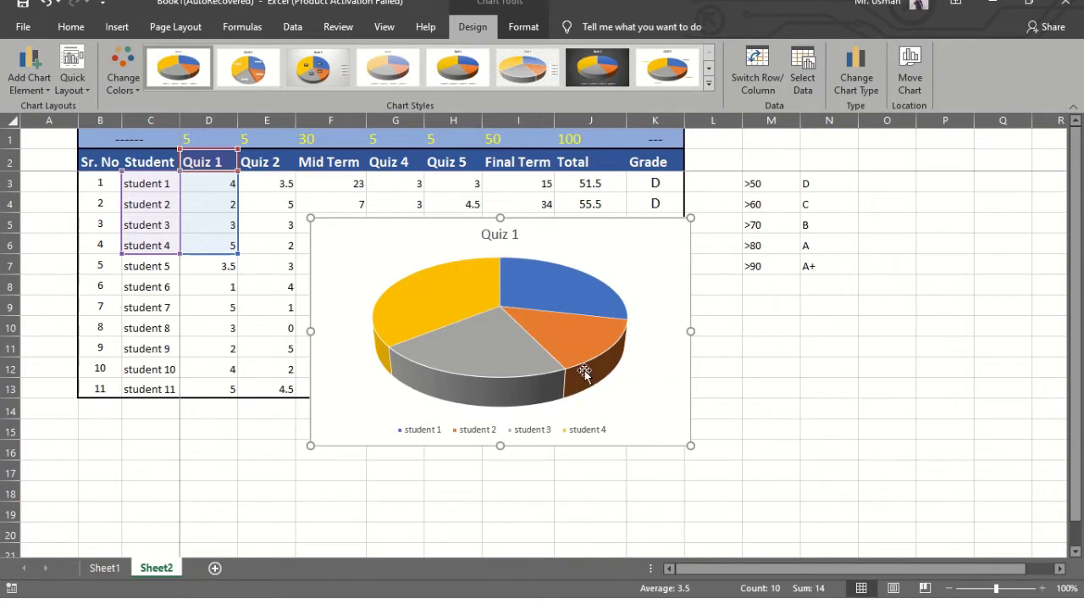
Step: Add data labels to the pie slices and apply Chart Style 5 with a bold title
left_click(503, 314)
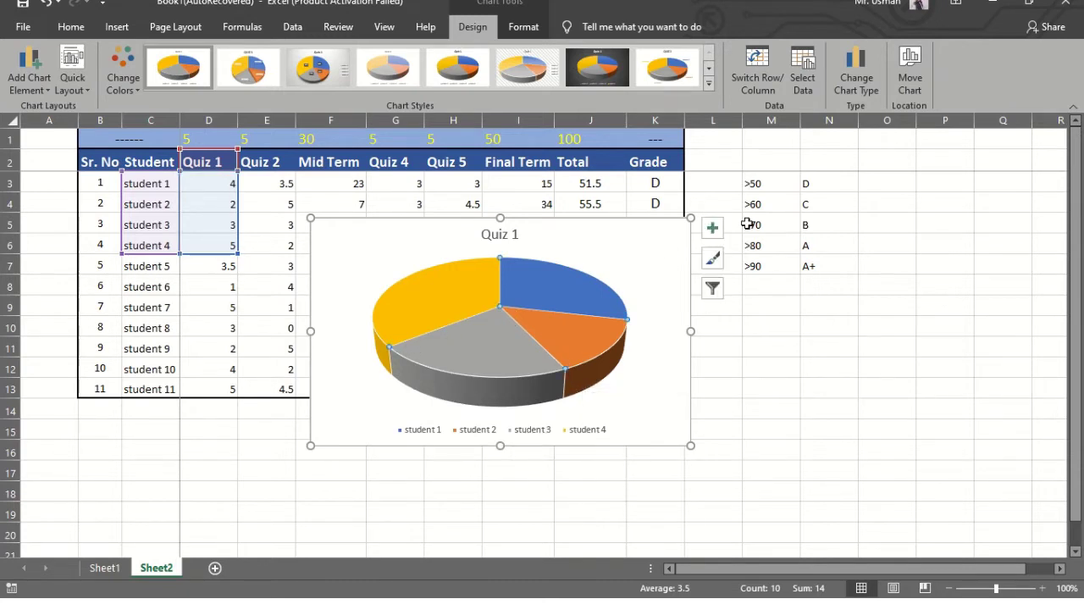
left_click(712, 227)
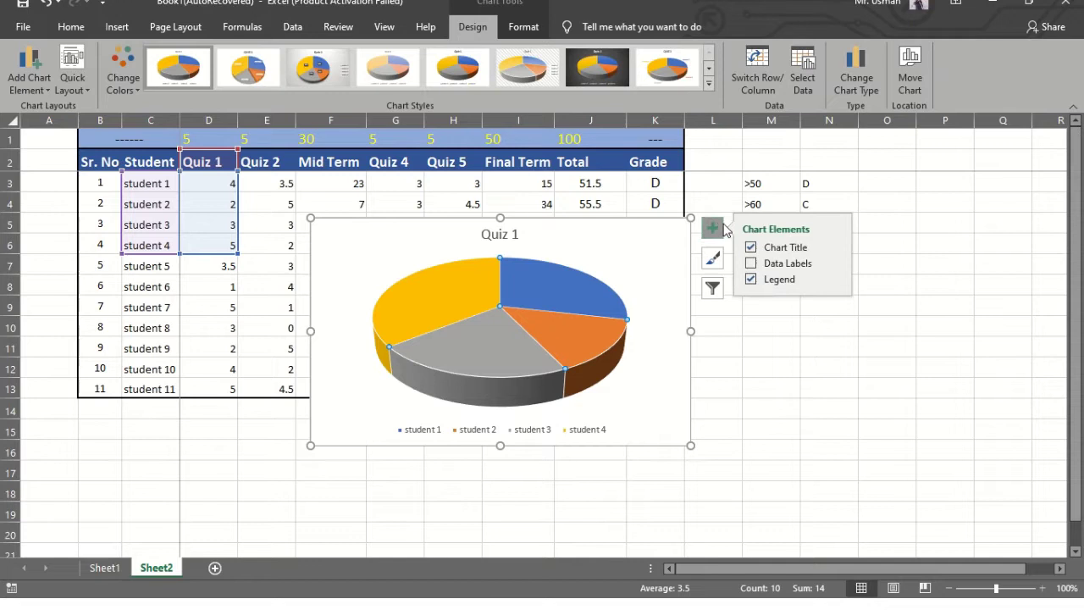
left_click(750, 264)
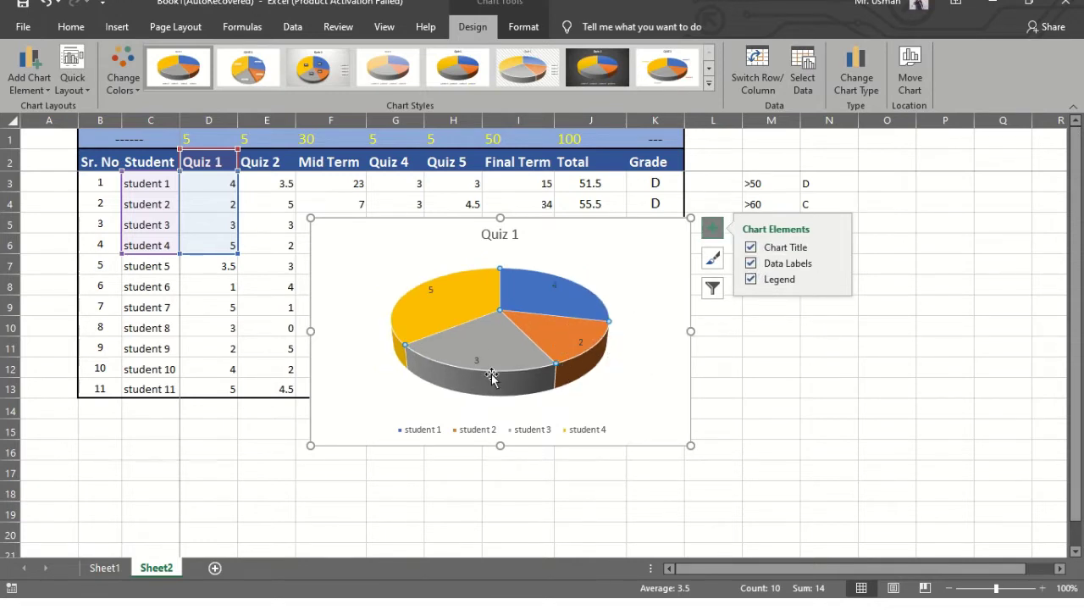
left_click(541, 337)
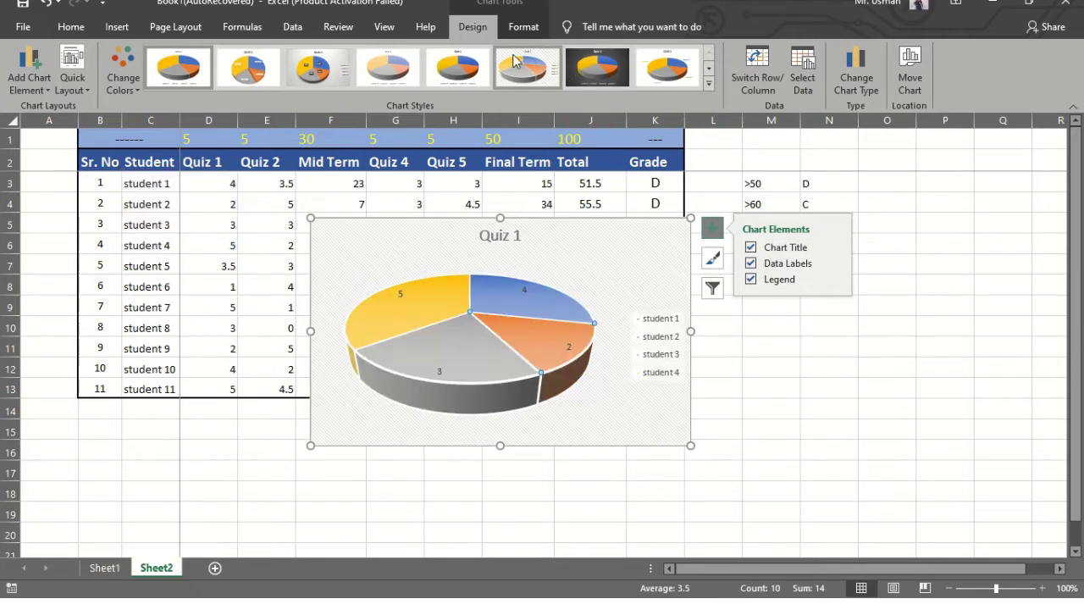
left_click(465, 66)
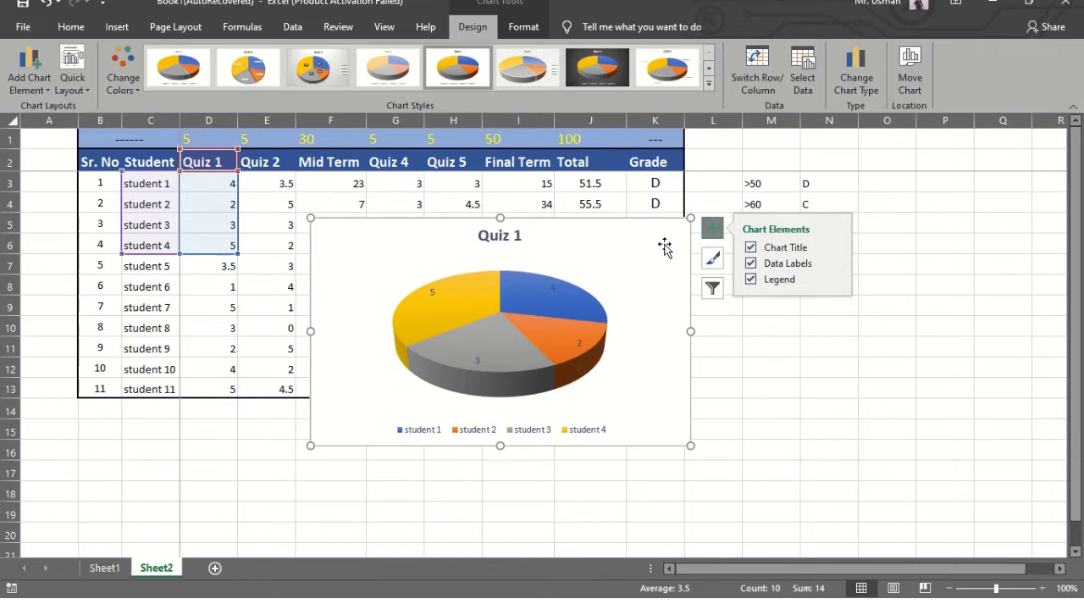
Step: Delete the Quiz 1 3-D pie chart from Sheet2
left_click(665, 246)
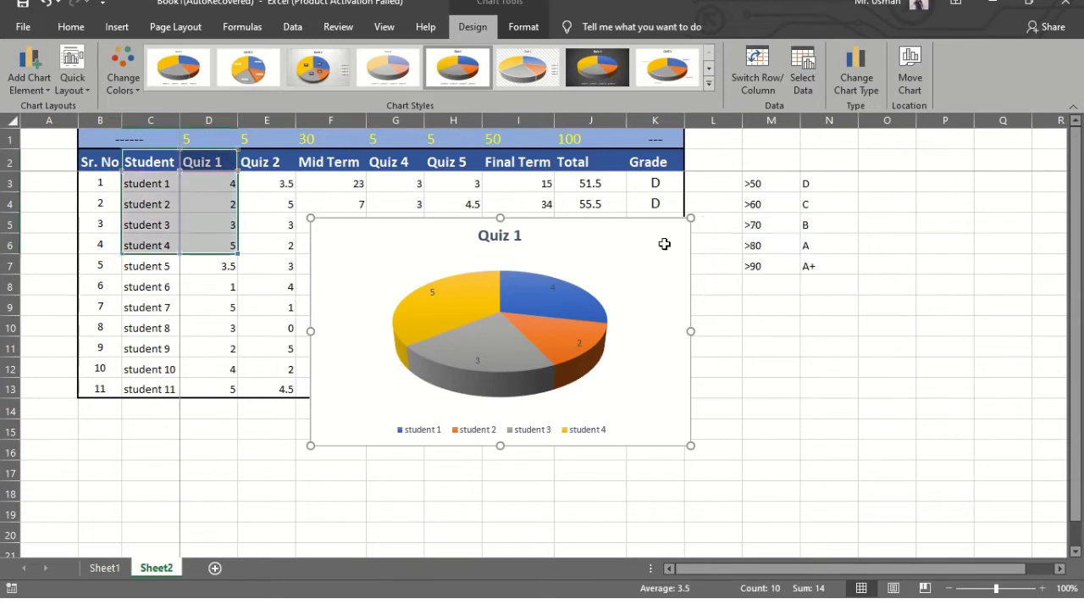
key("Delete")
left_click(515, 266)
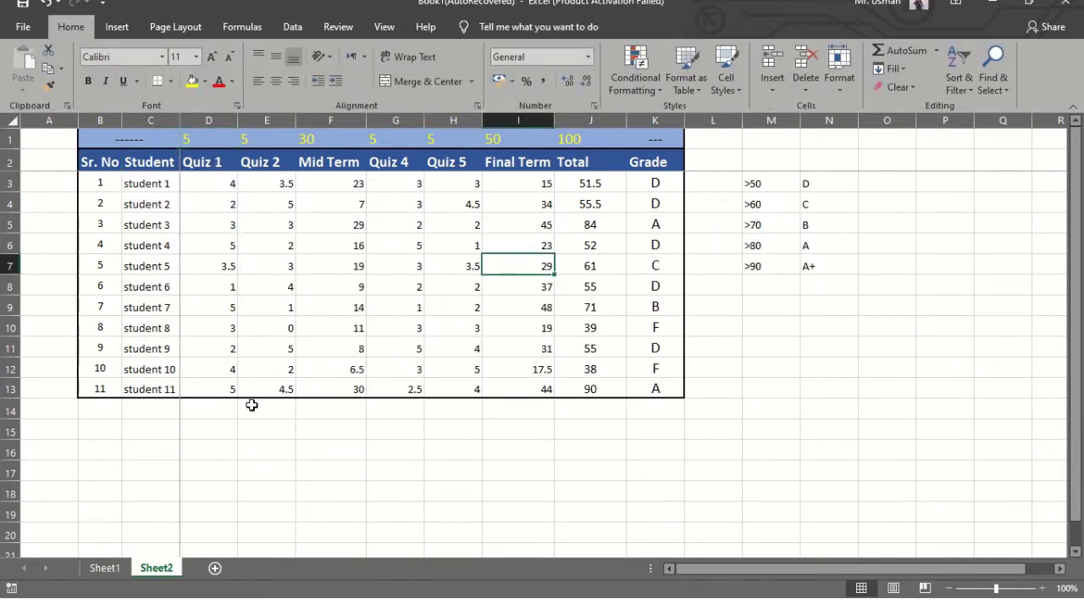
Step: Glance at Sheet1, then on Sheet2 select the quiz marks block D4:F9
left_click(102, 568)
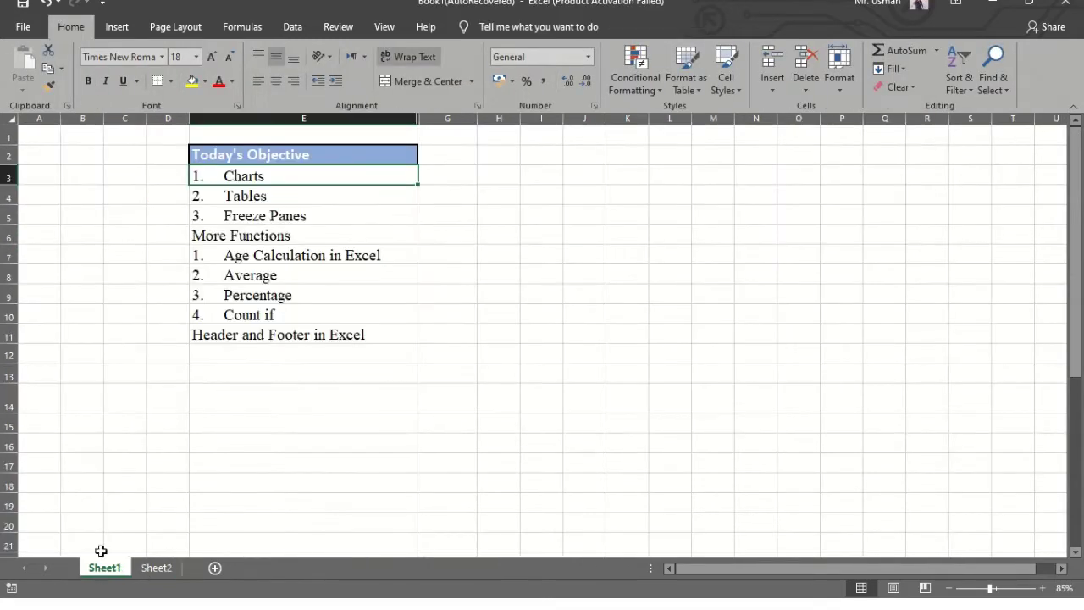
left_click(154, 568)
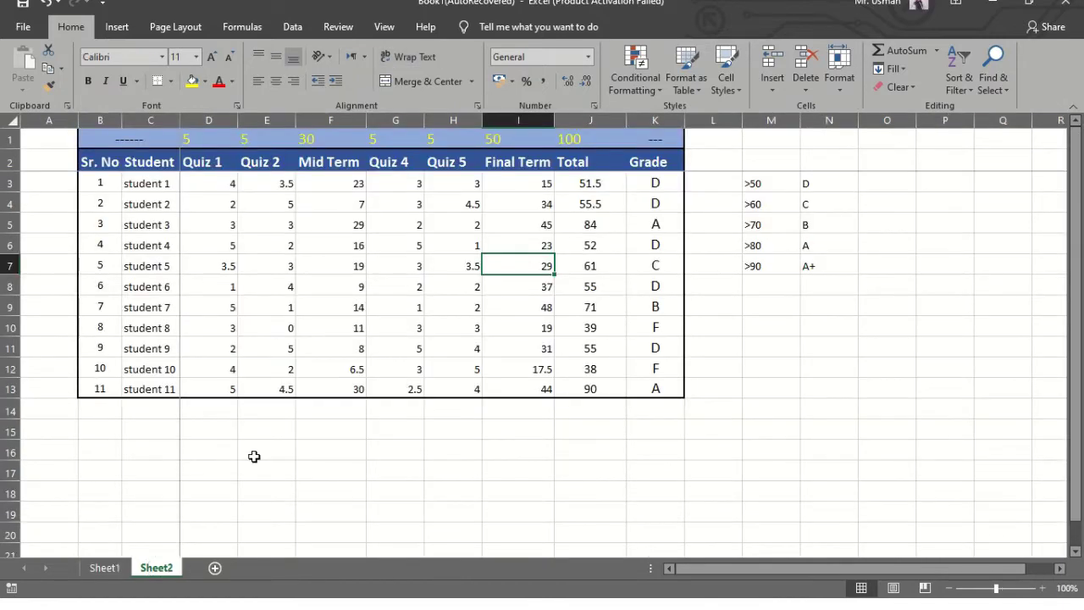
mouse_move(231, 208)
left_mouse_down()
mouse_move(292, 284)
mouse_move(351, 298)
left_mouse_up()
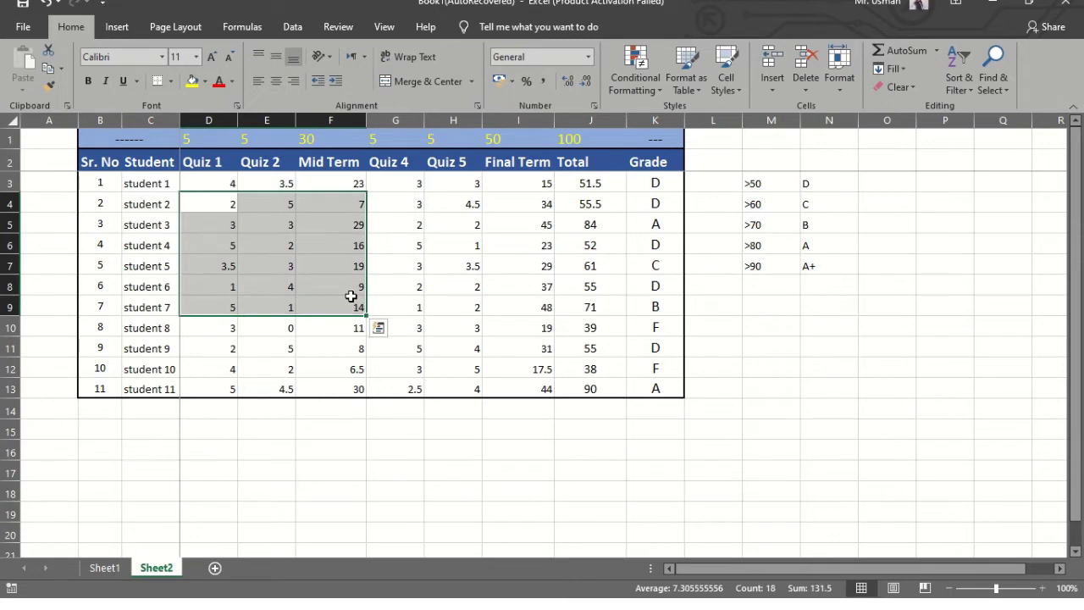
left_click(112, 28)
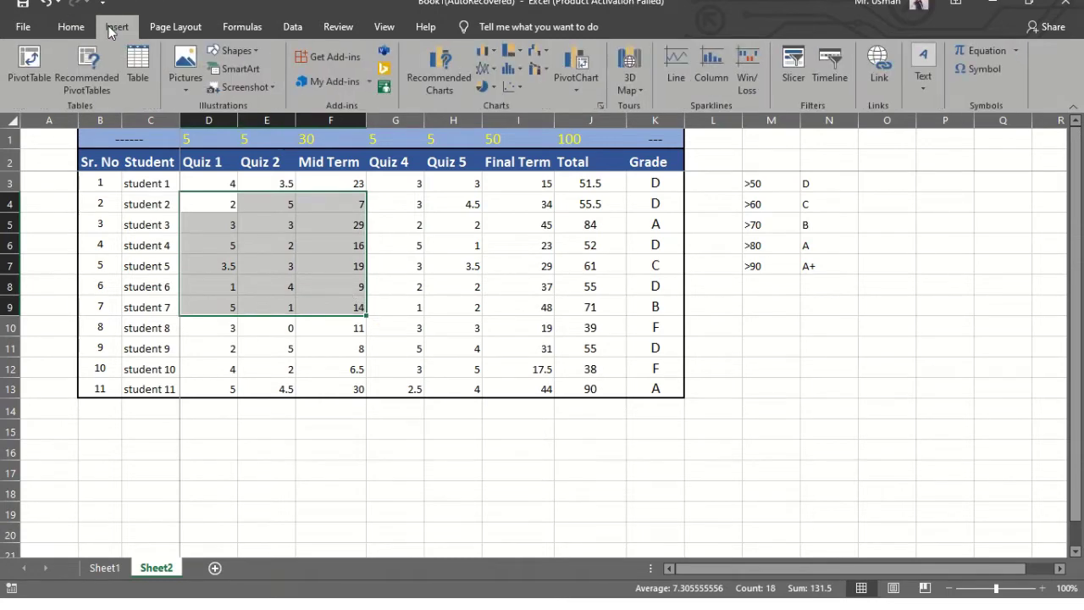
Step: Create a table over D3:H12, giving it generic Column1–Column5 headers
left_click(136, 66)
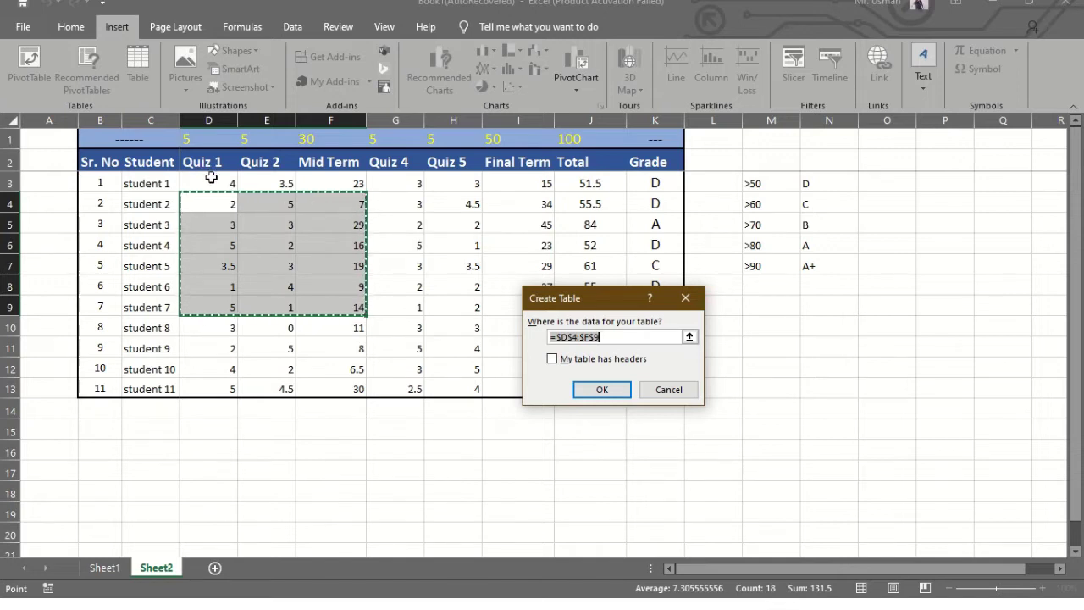
left_click_drag(210, 177, 437, 373)
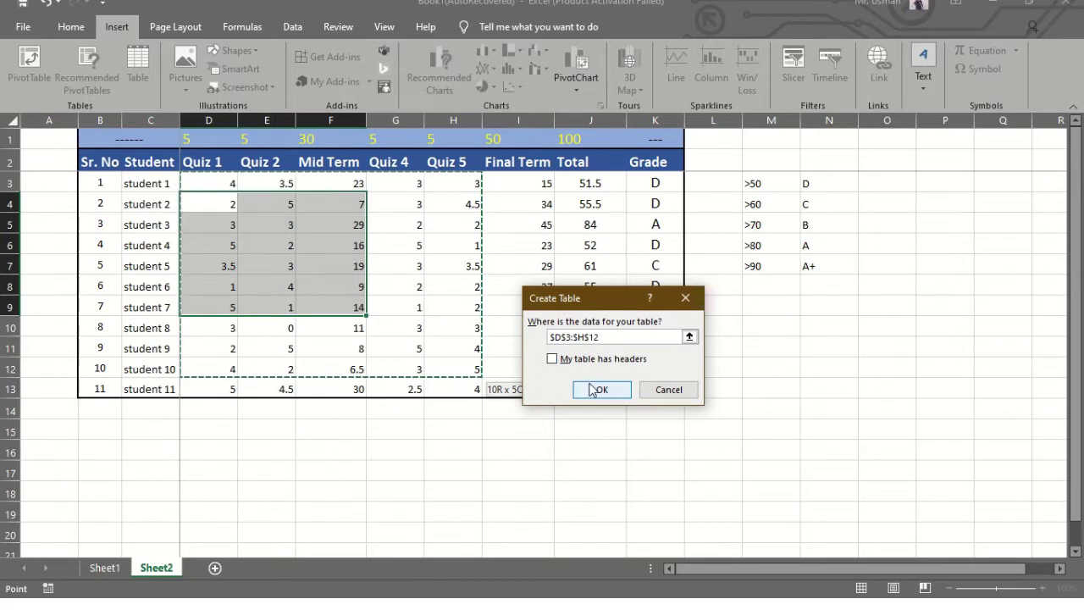
left_click(596, 389)
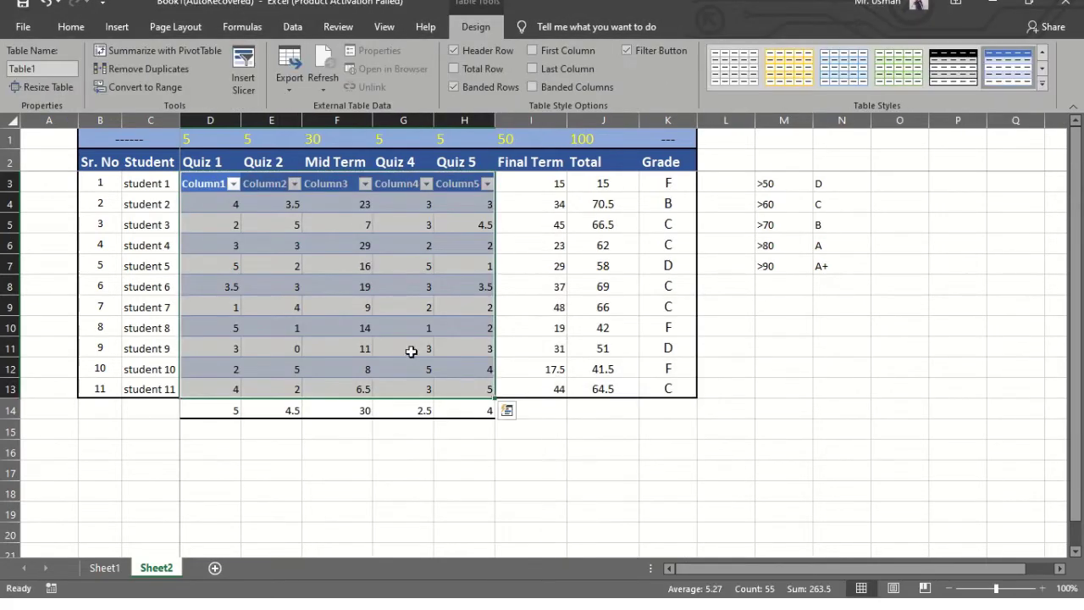
Step: Sort the table ascending by Column1 from its filter dropdown
left_click_drag(477, 224, 480, 250)
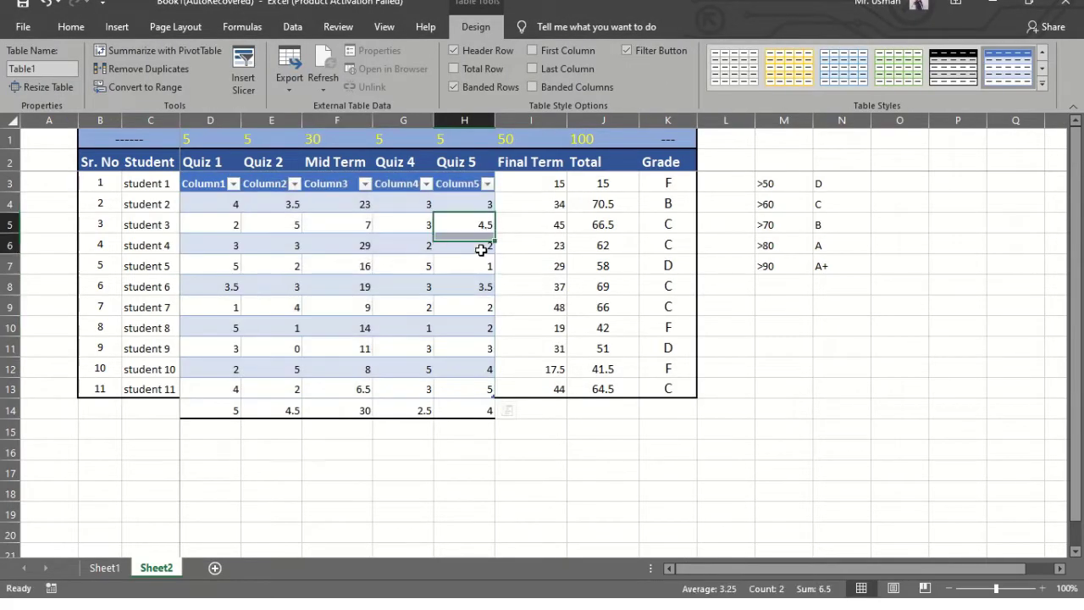
left_click(574, 203)
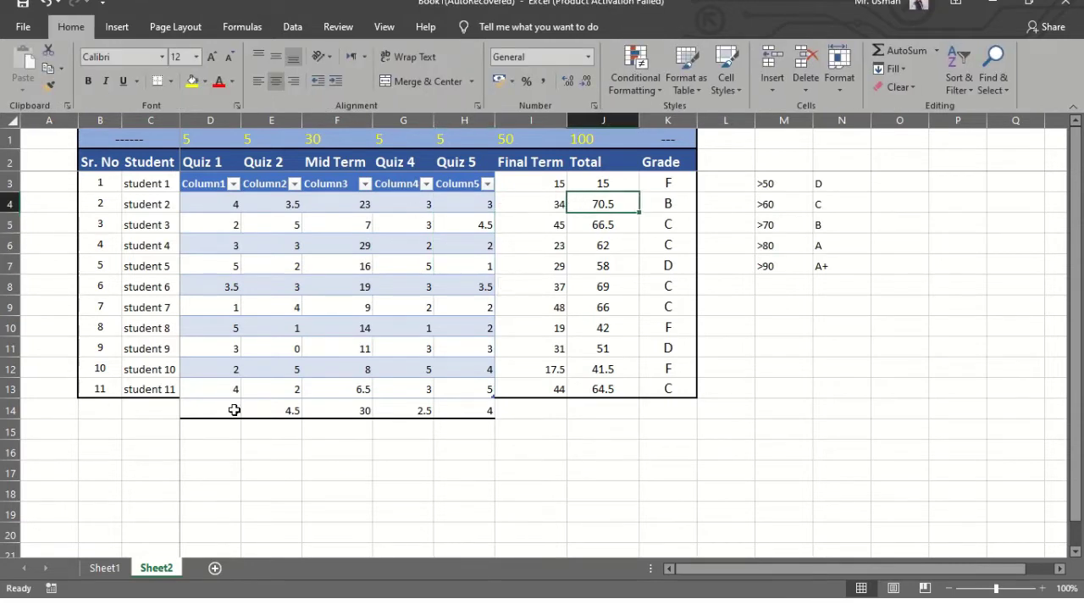
left_click(213, 182)
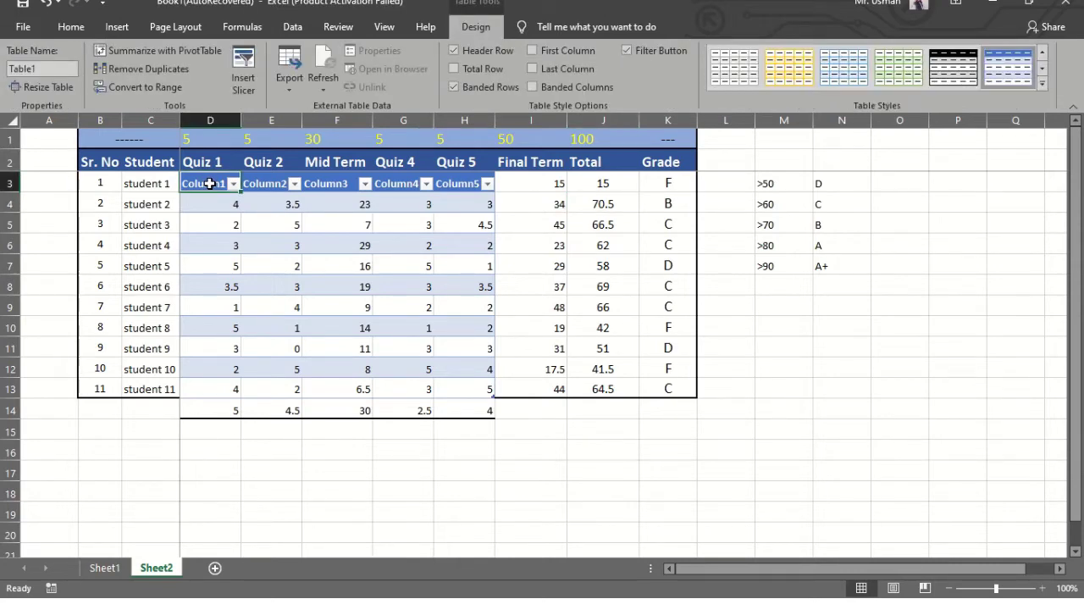
left_click(233, 183)
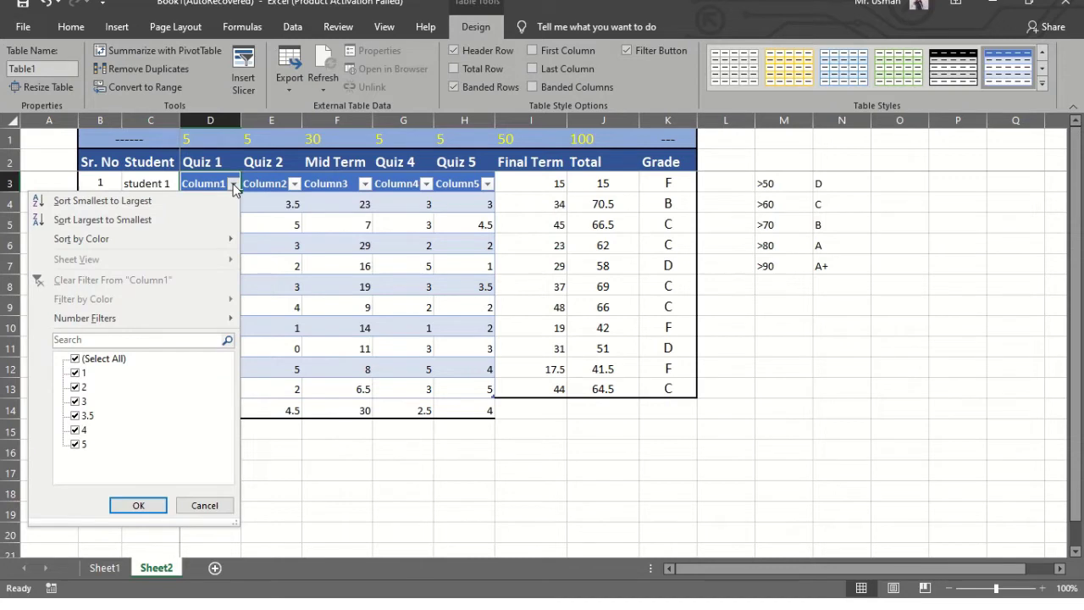
left_click(233, 183)
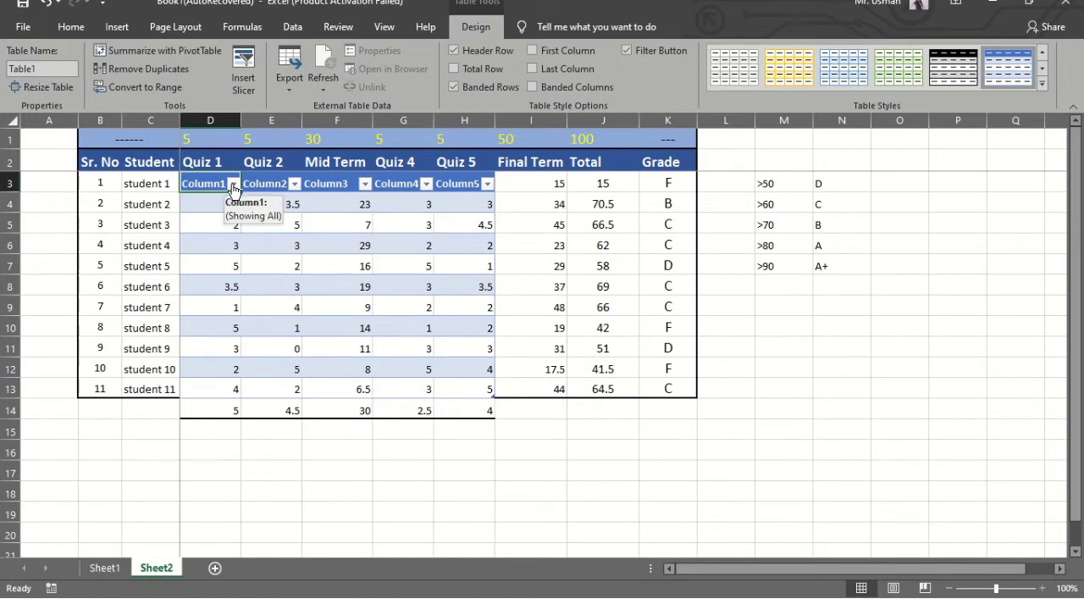
left_click(233, 185)
mouse_move(166, 242)
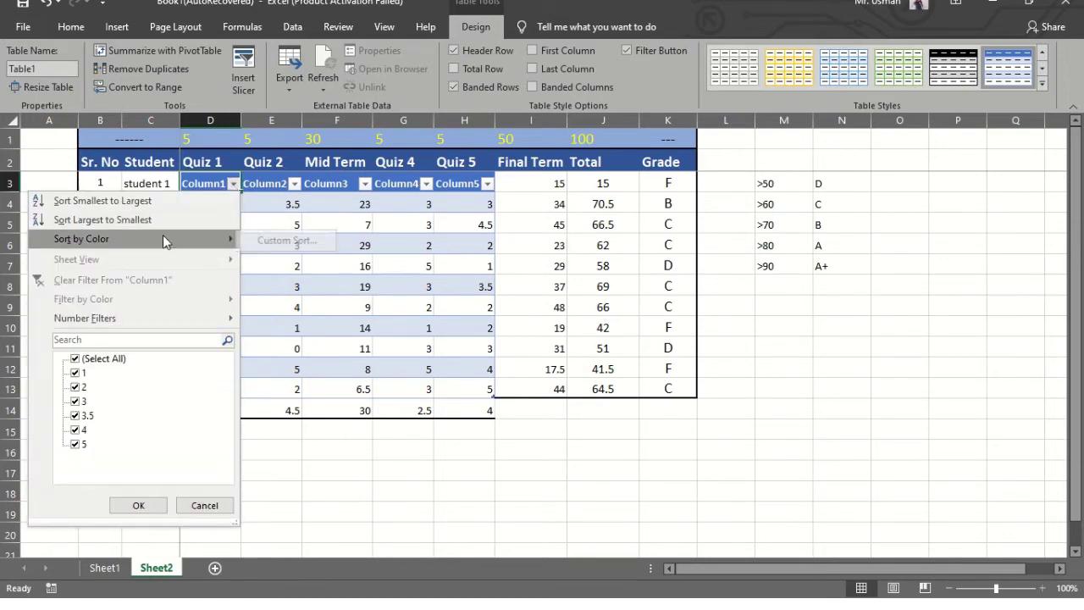
left_click(123, 208)
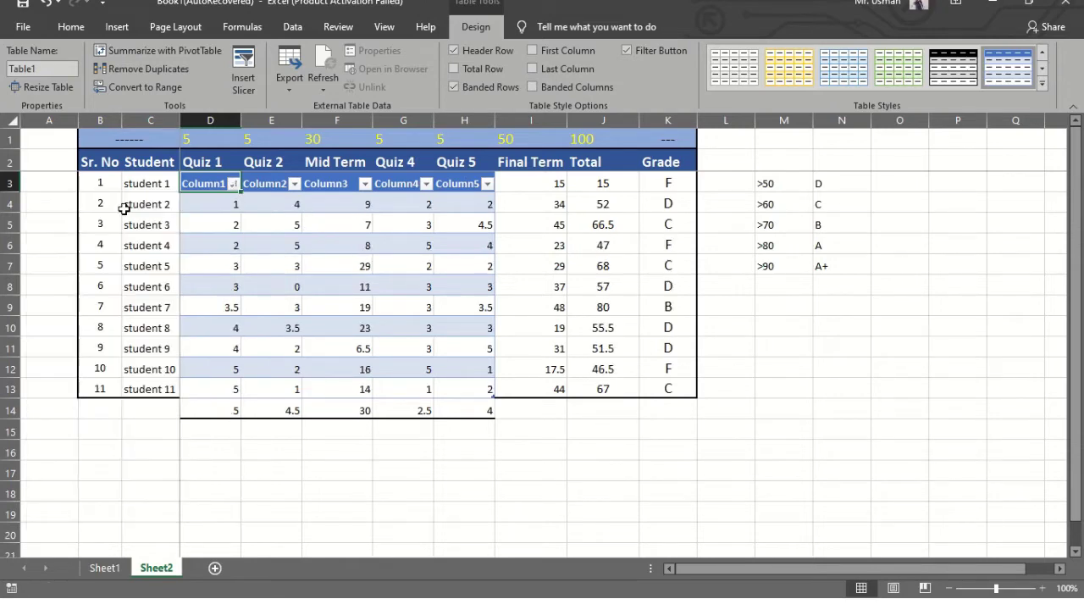
Step: Sort the table by Column2 descending, then by Column4 smallest to largest
left_click(295, 183)
left_click(224, 222)
left_click(365, 183)
mouse_move(281, 241)
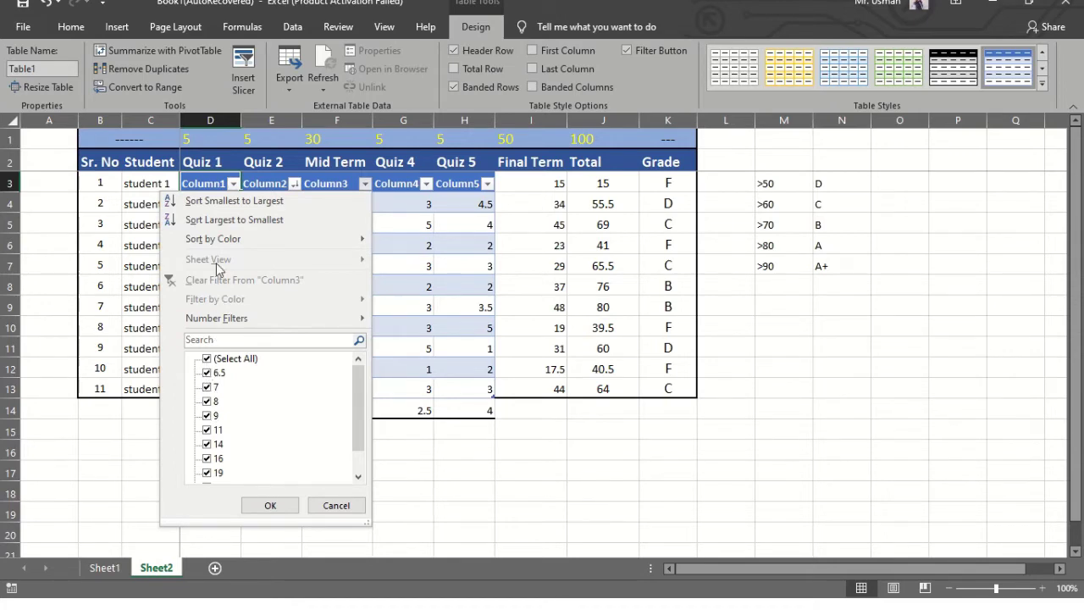
mouse_move(227, 238)
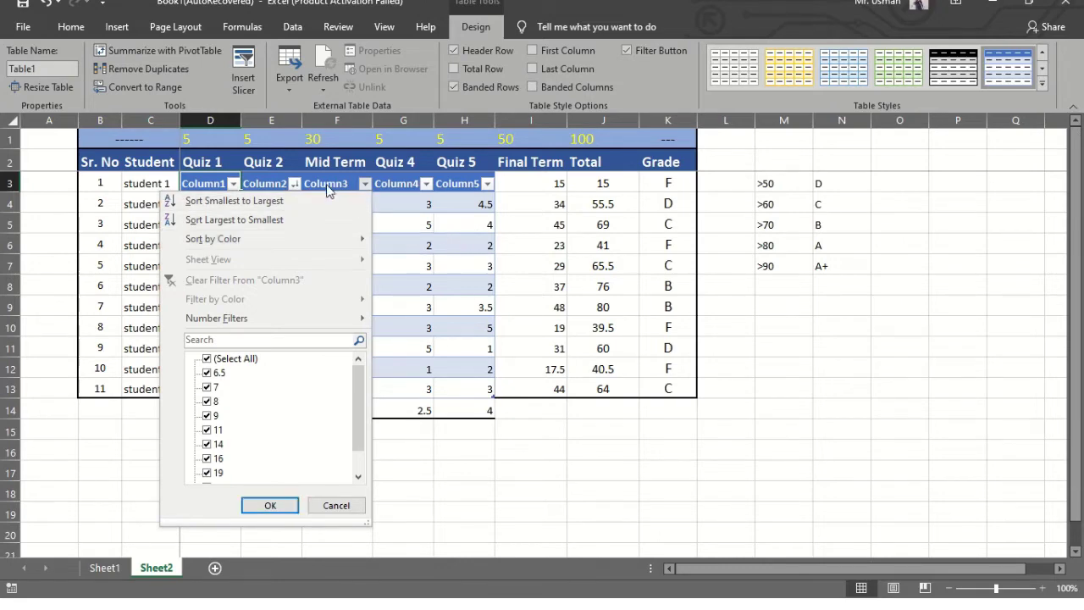
left_click(365, 184)
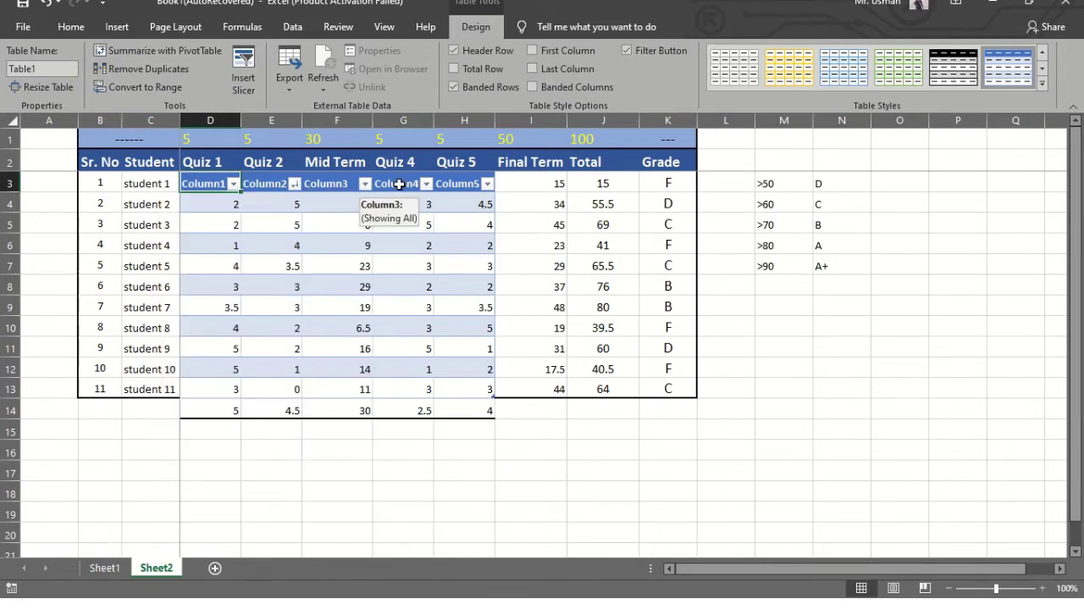
left_click(426, 184)
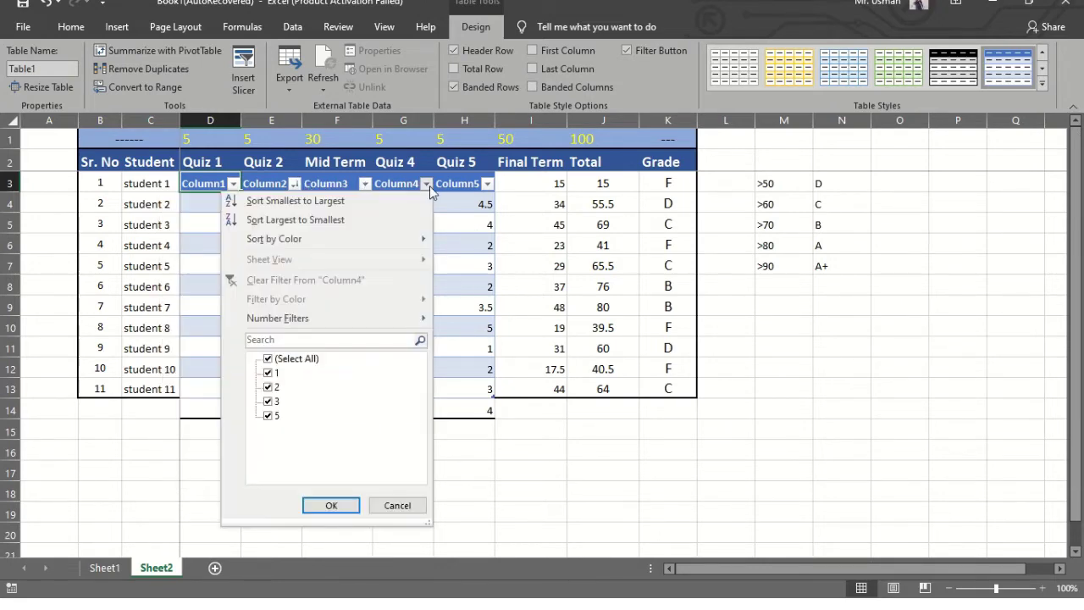
left_click(367, 200)
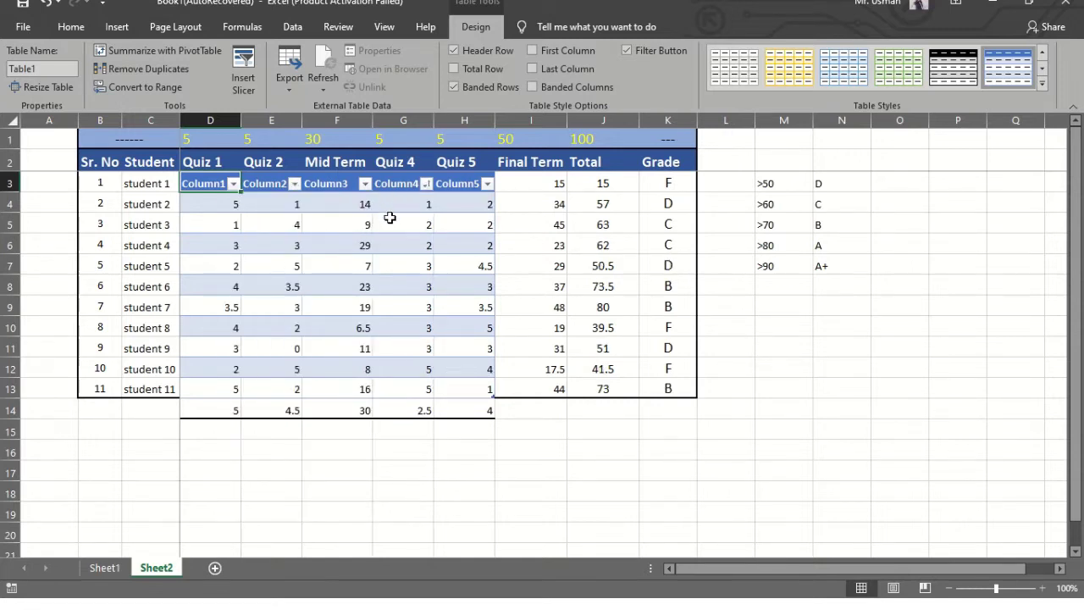
Step: Undo the sort and table formatting with Ctrl+Z, restoring Sheet2's original marks layout
key("ctrl+z")
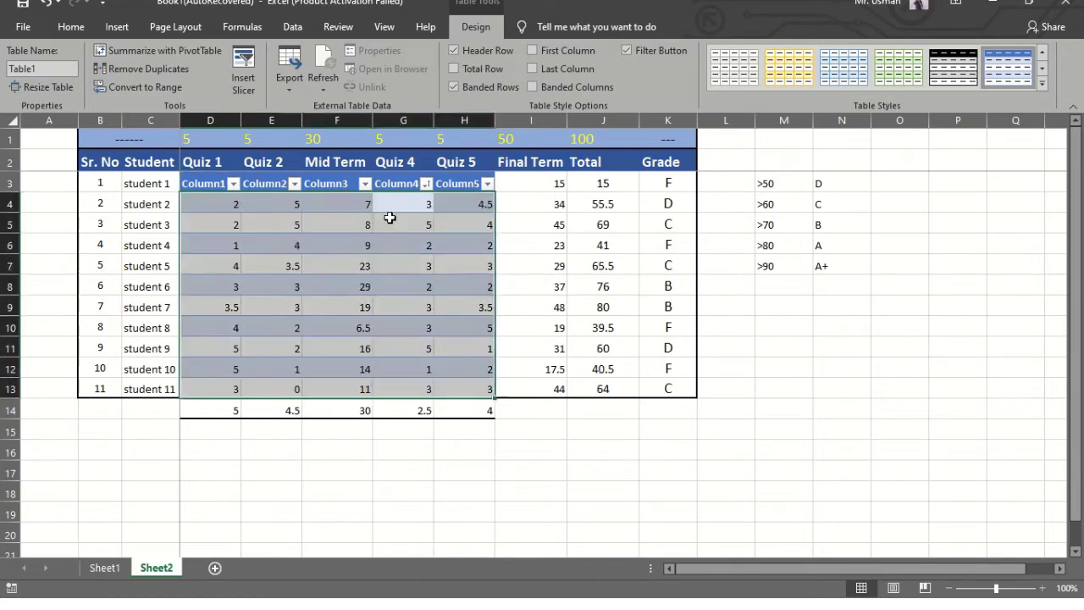
key("ctrl+z")
key("ctrl+z")
key("ctrl+z")
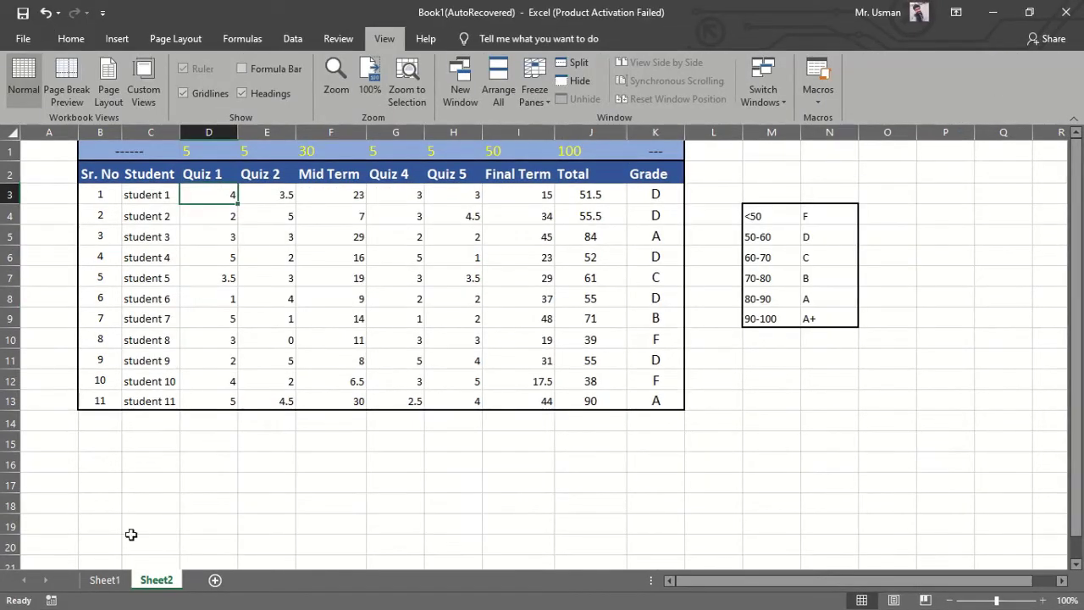
left_click(108, 582)
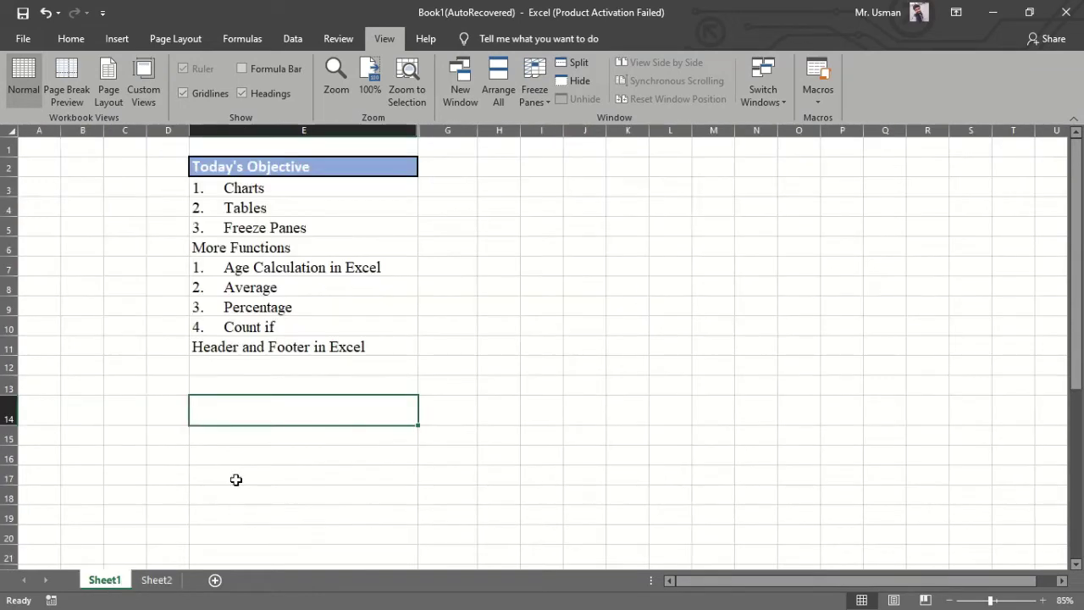
left_click(158, 579)
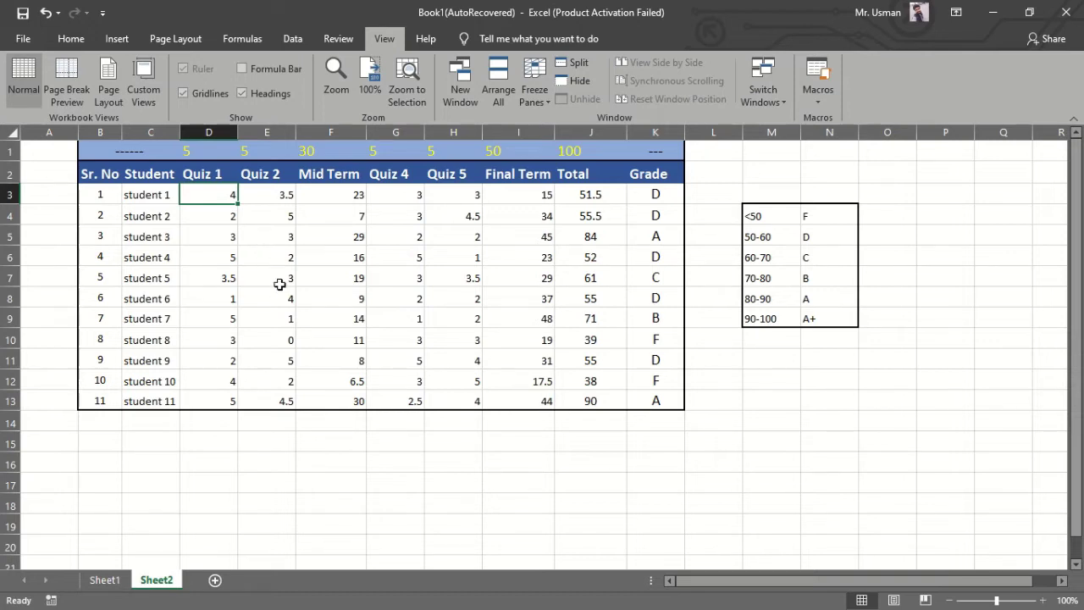
scroll(323, 416, "down", 1)
scroll(323, 415, "up", 1)
left_click(10, 173)
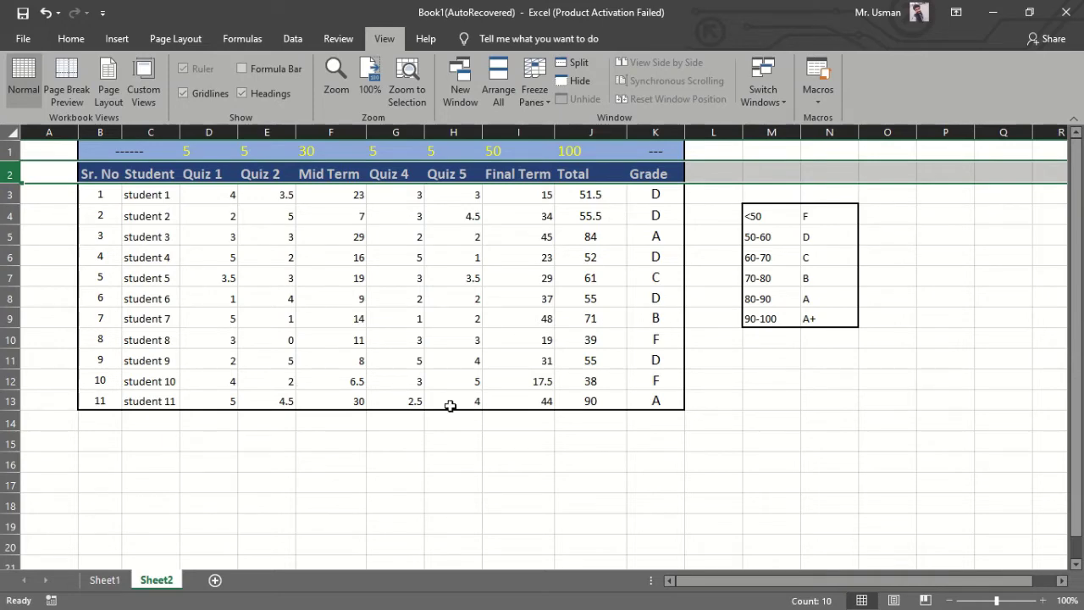
scroll(449, 406, "down", 1)
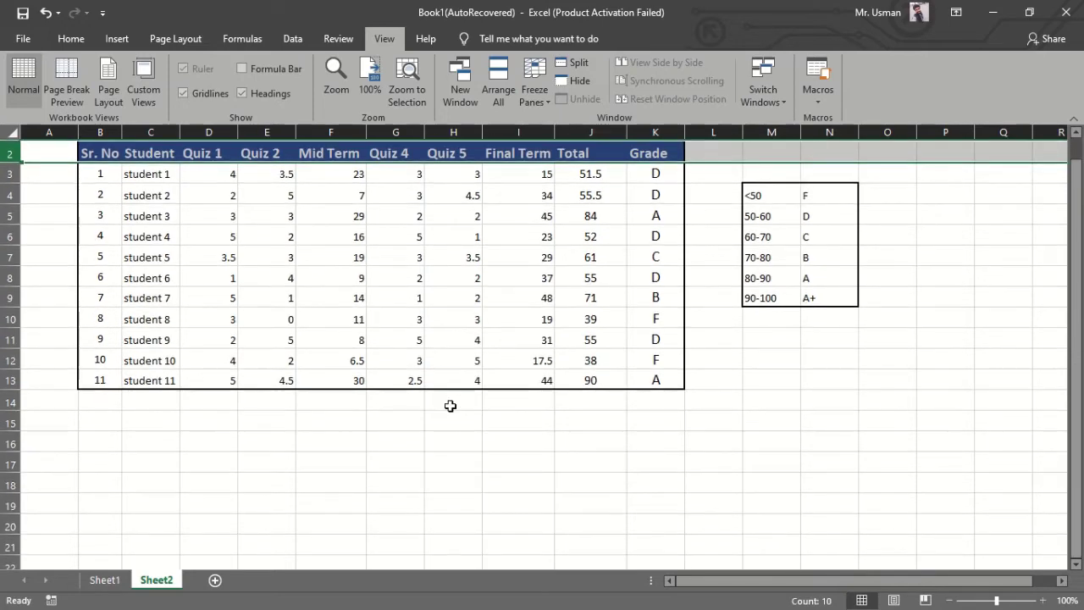
scroll(450, 406, "up", 1)
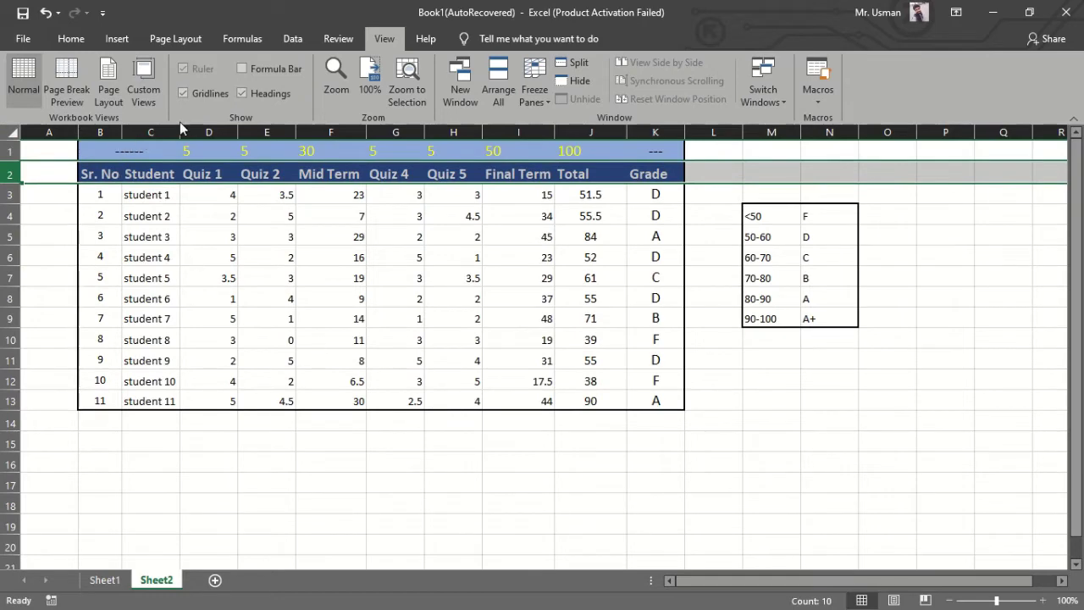
left_click(154, 129)
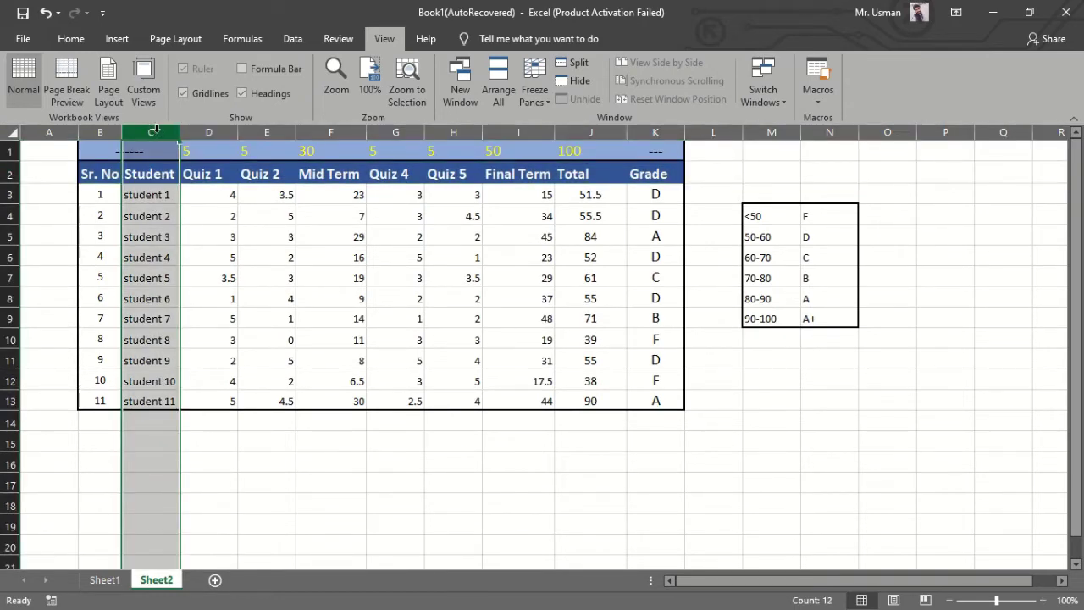
left_click(1063, 582)
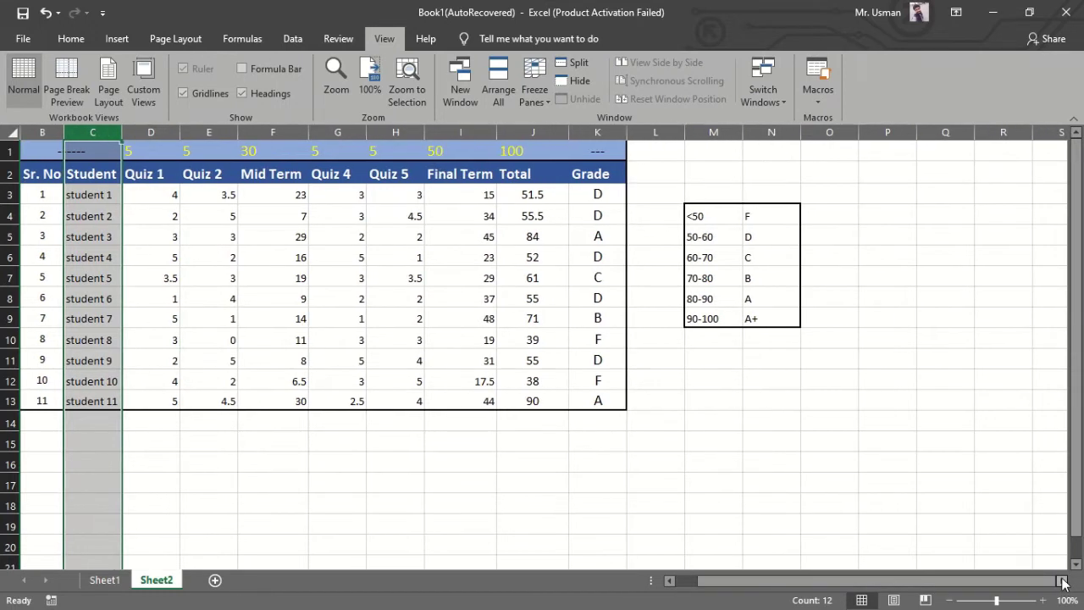
left_click(1063, 582)
left_click(1063, 582)
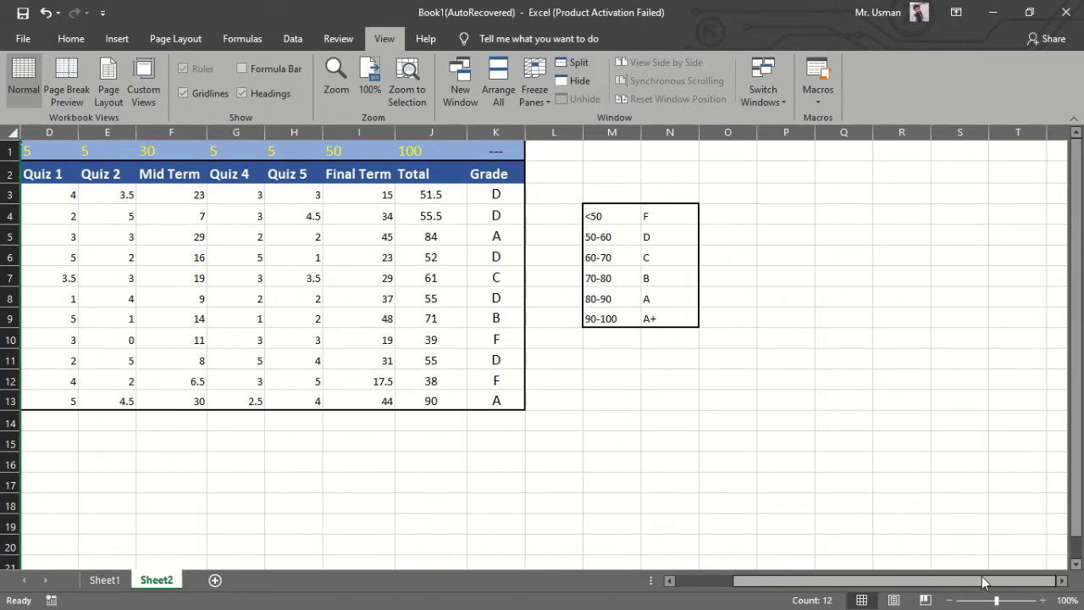
left_click_drag(983, 581, 918, 584)
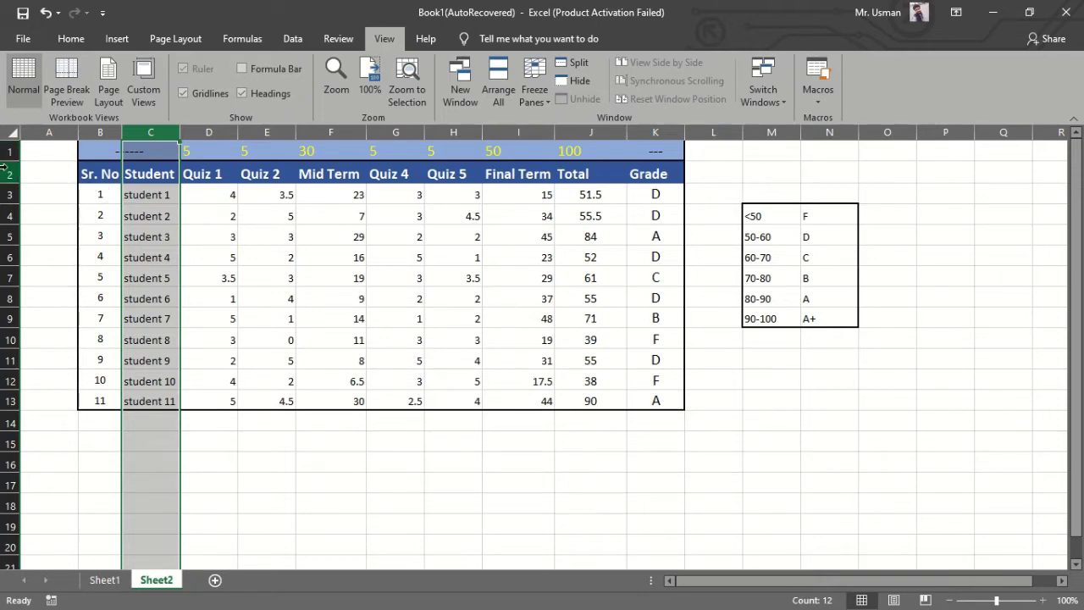
left_click(381, 360)
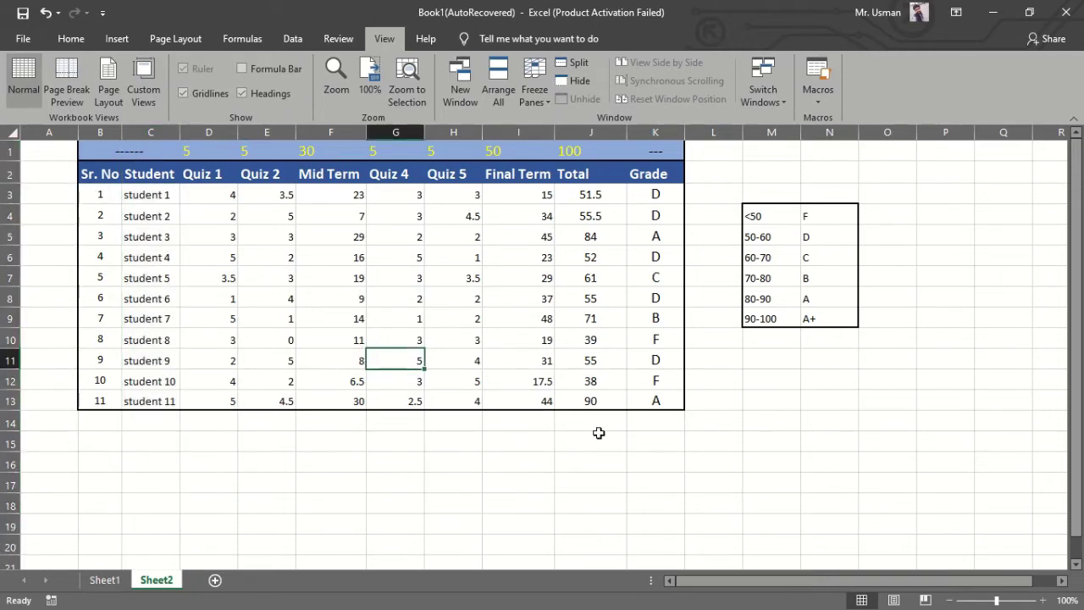
scroll(598, 433, "down", 18)
scroll(426, 418, "up", 5)
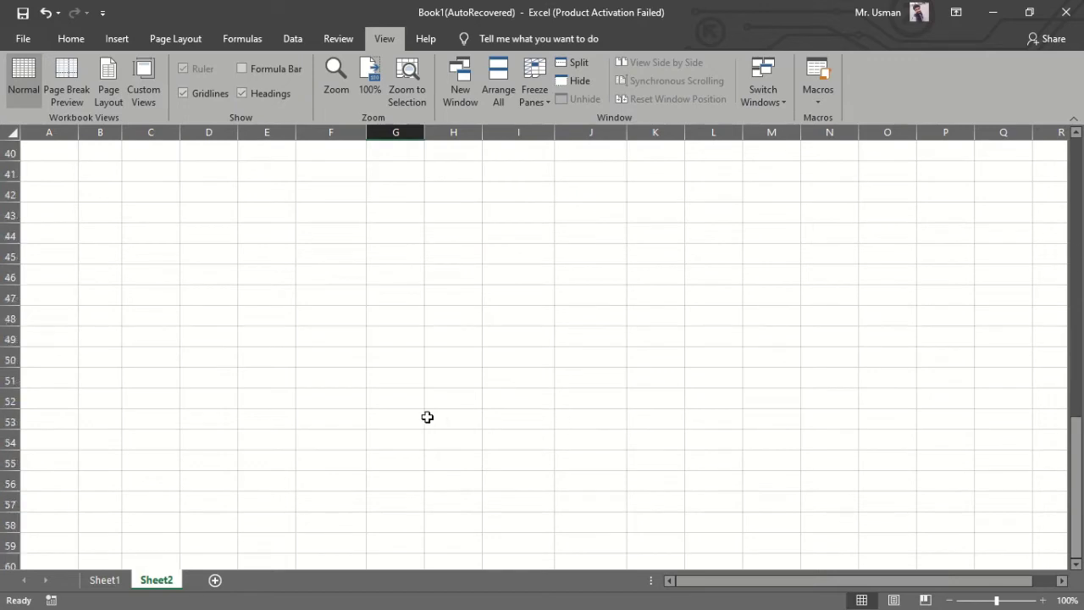
scroll(426, 417, "up", 13)
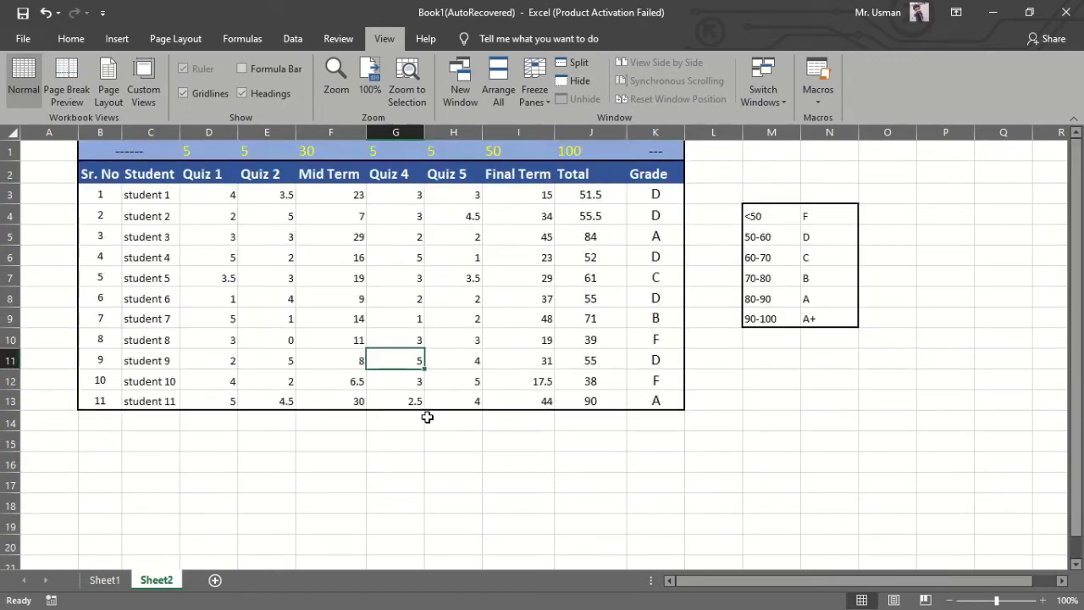
left_click(519, 132)
scroll(530, 325, "down", 3)
scroll(530, 325, "down", 11)
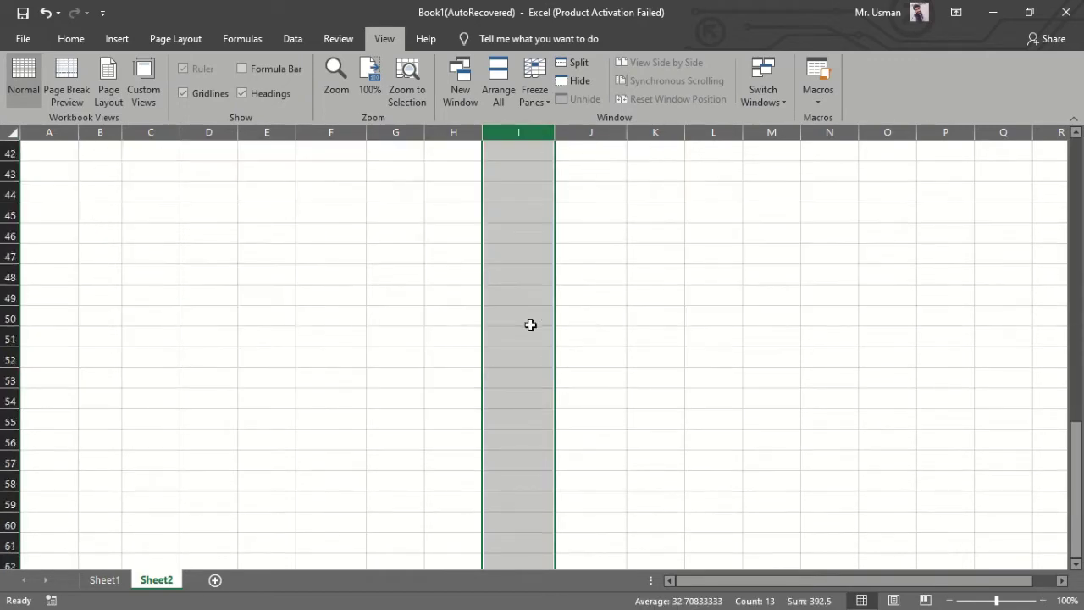
scroll(530, 325, "down", 12)
scroll(530, 325, "down", 6)
left_click(519, 377)
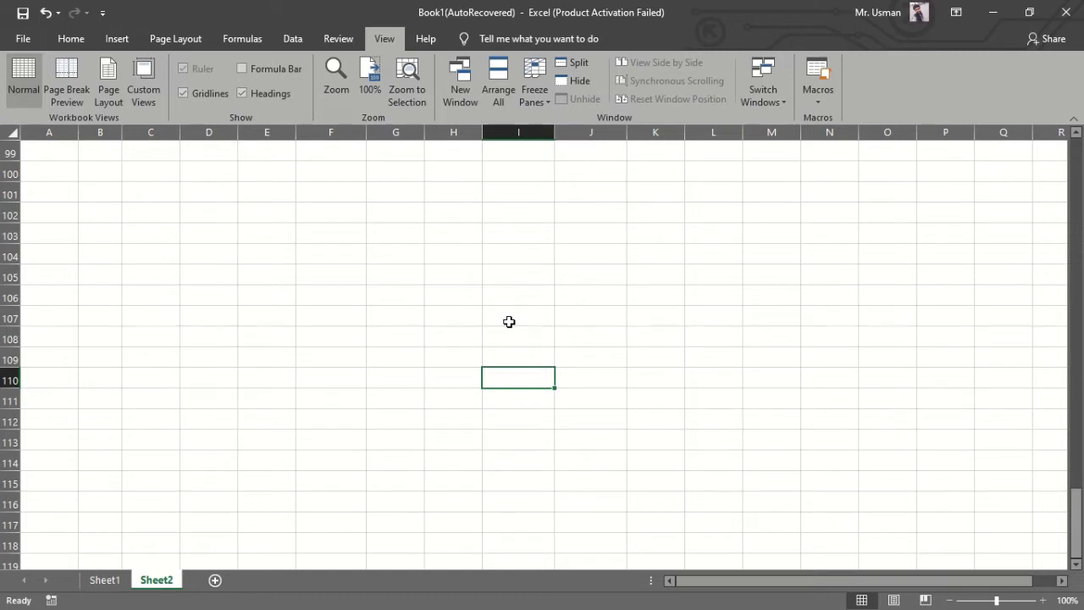
type("59")
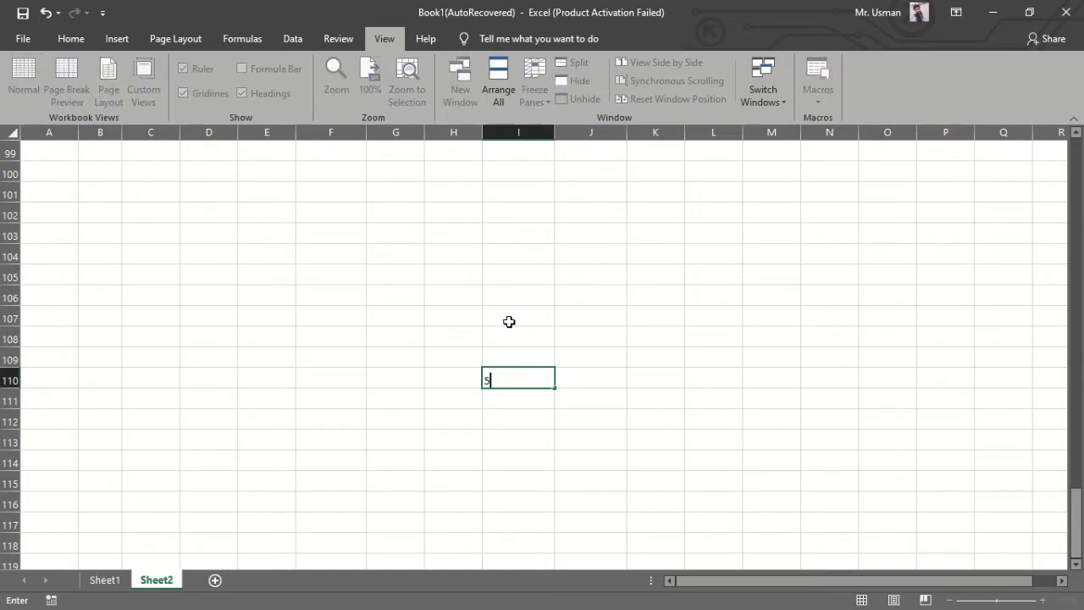
key("Return")
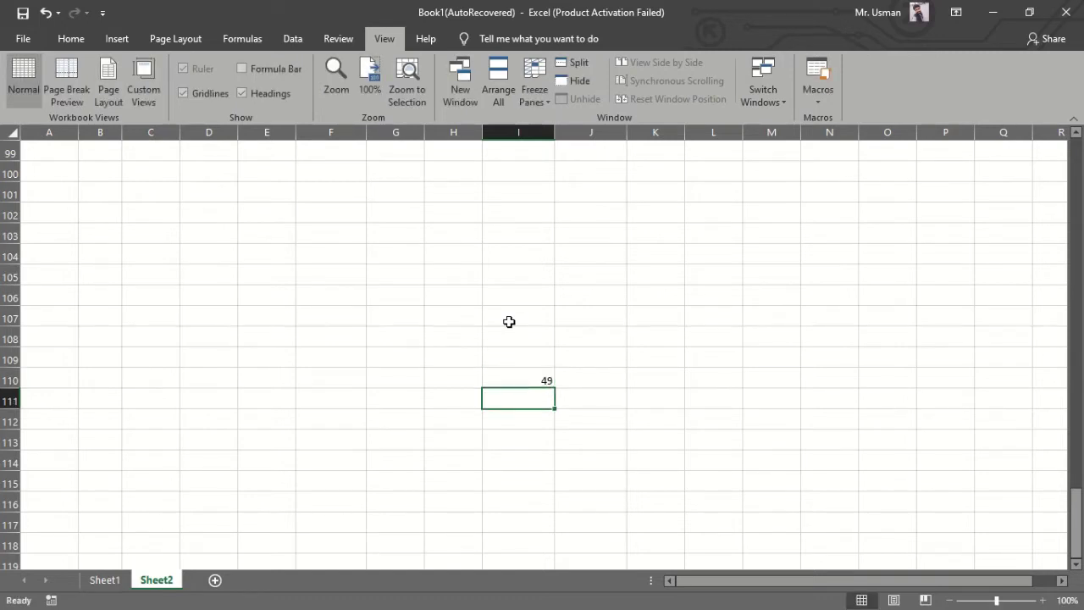
scroll(511, 394, "down", 3)
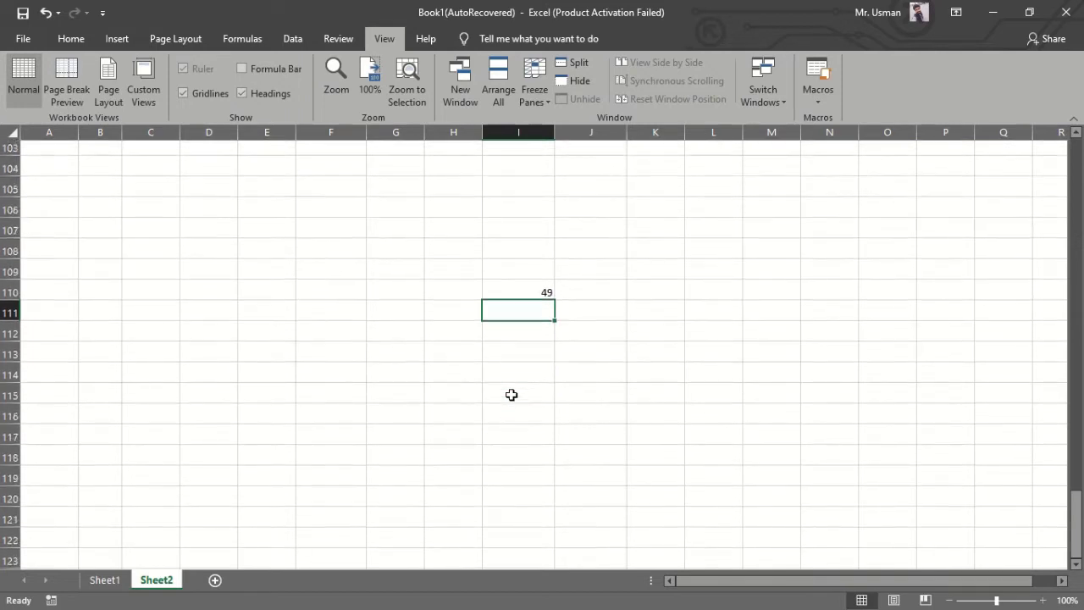
left_click(535, 194)
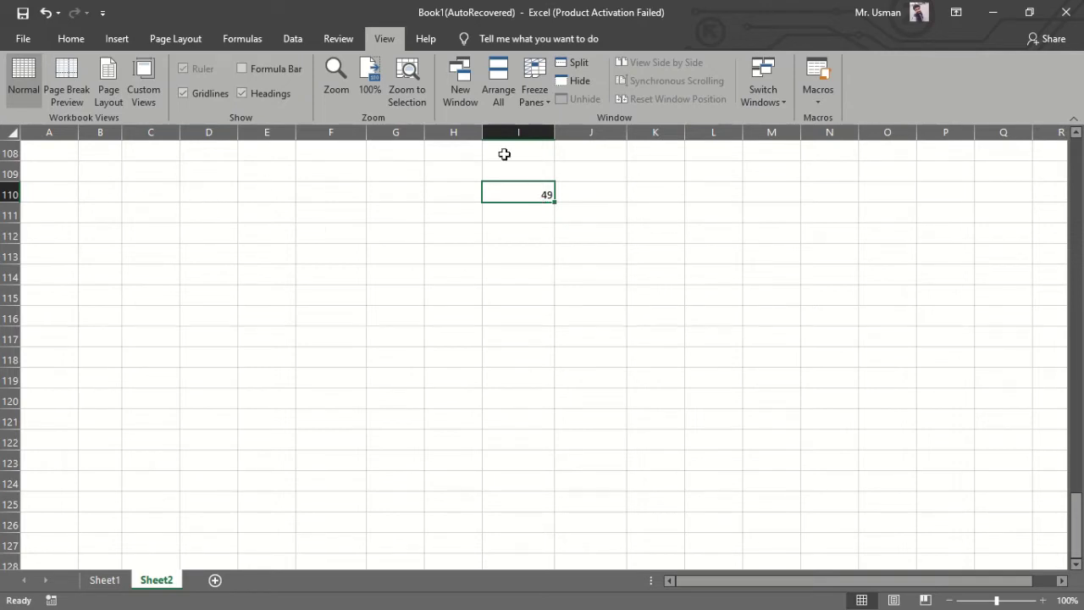
left_click(452, 190)
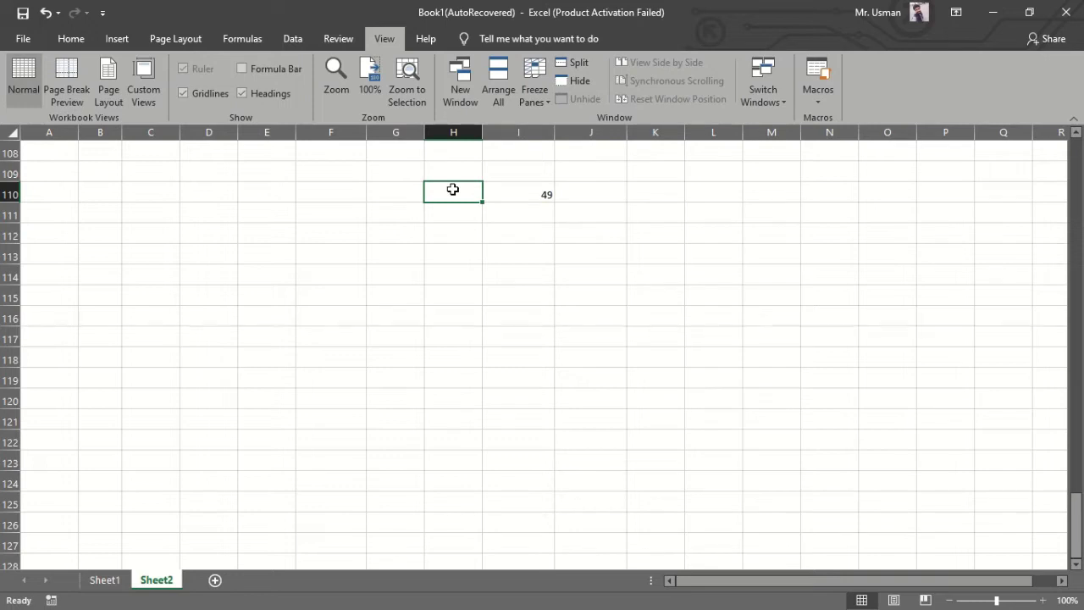
type("9")
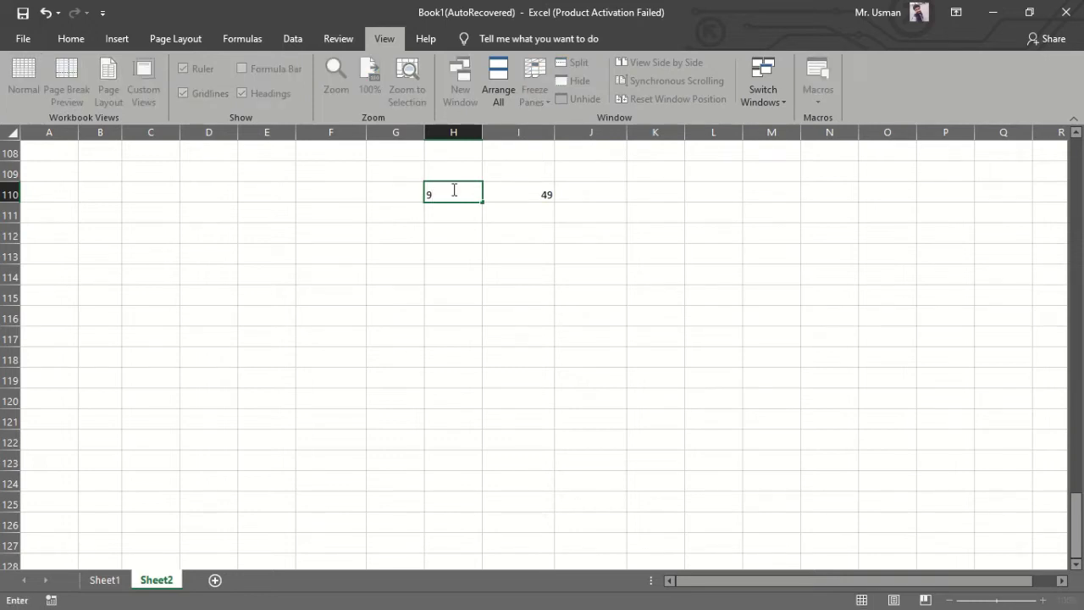
key("Return")
key("Left")
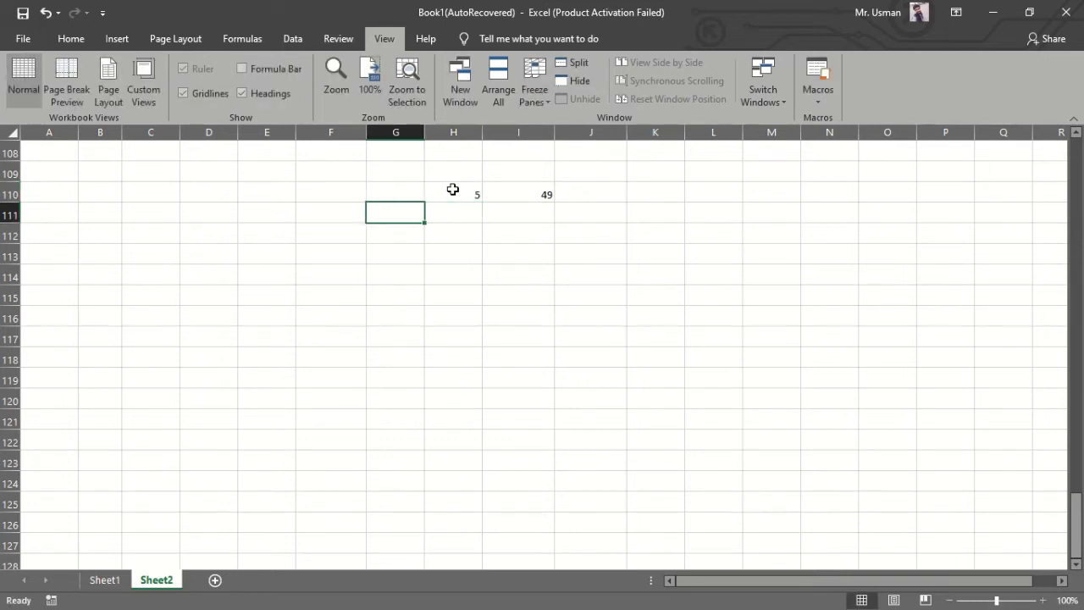
key("Up")
type("4")
key("Return")
scroll(460, 216, "up", 3)
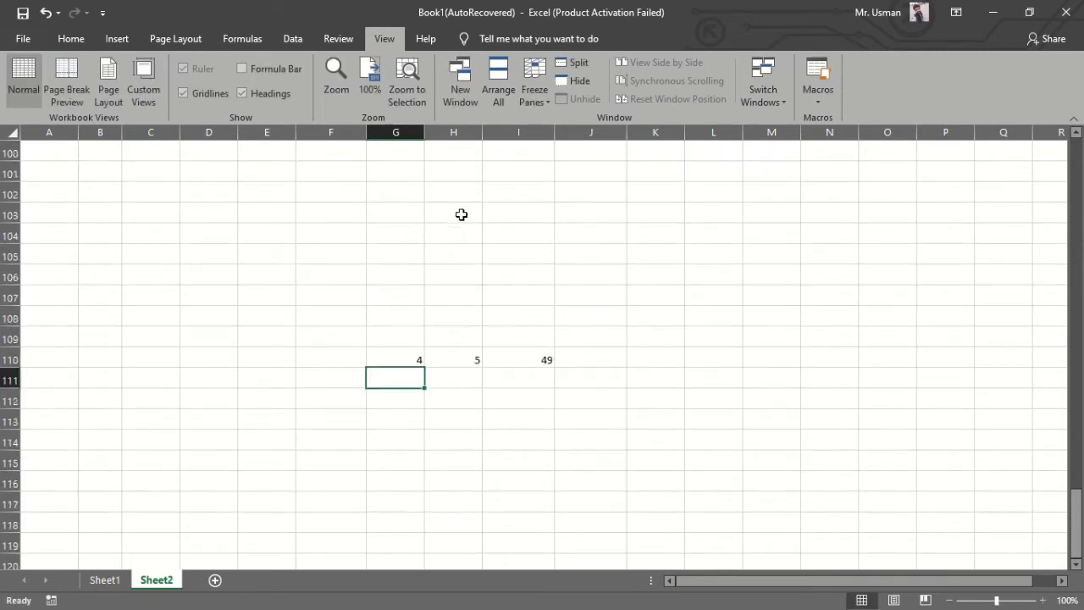
scroll(460, 214, "up", 2)
scroll(461, 214, "down", 6)
scroll(460, 213, "up", 3)
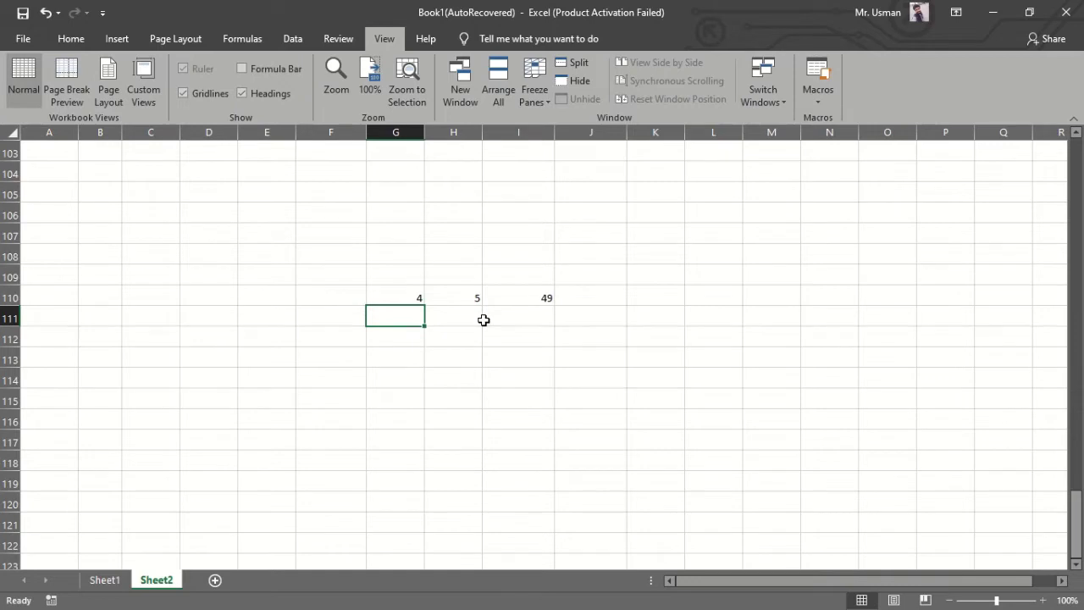
left_click(539, 303)
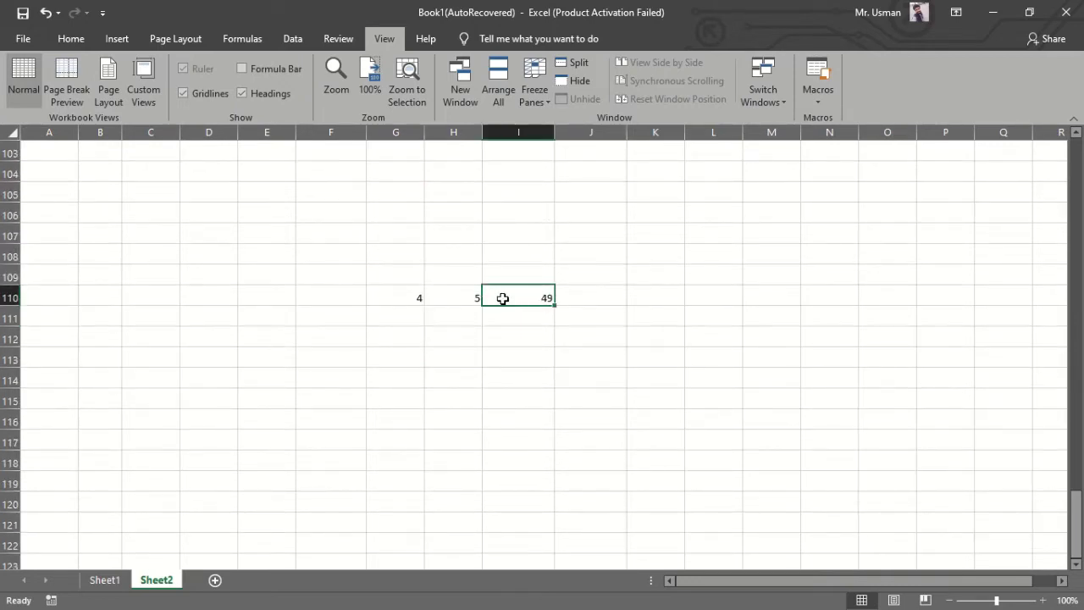
left_click(442, 303)
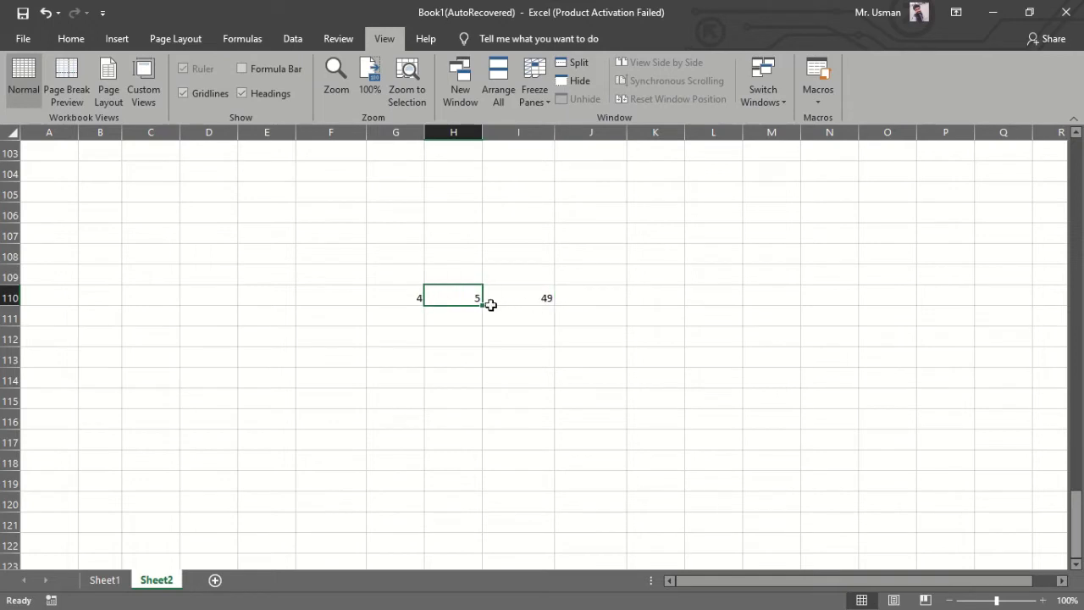
left_click(405, 292)
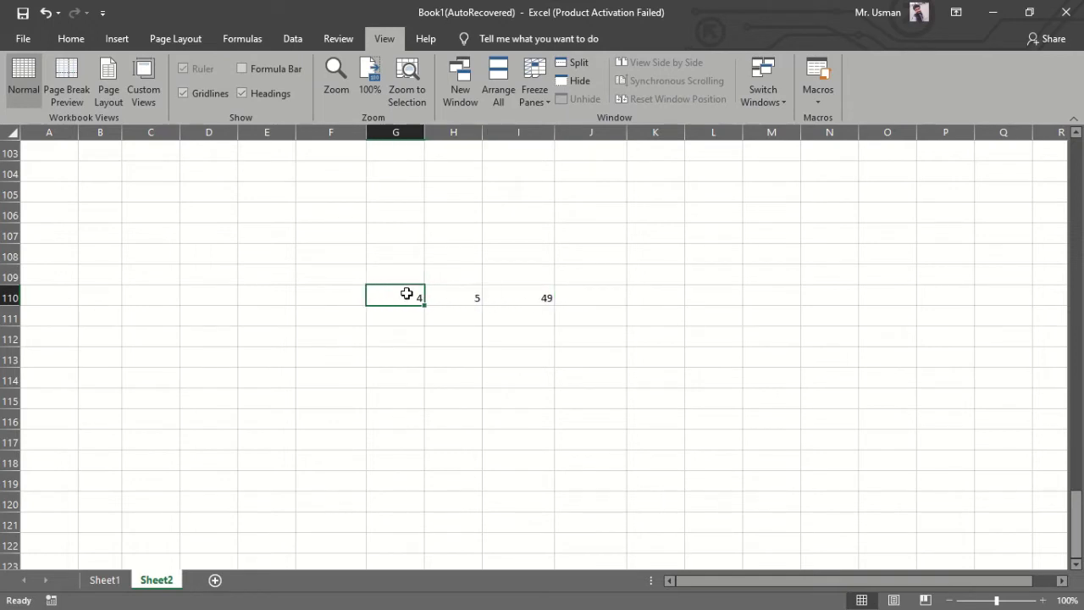
left_click(477, 300)
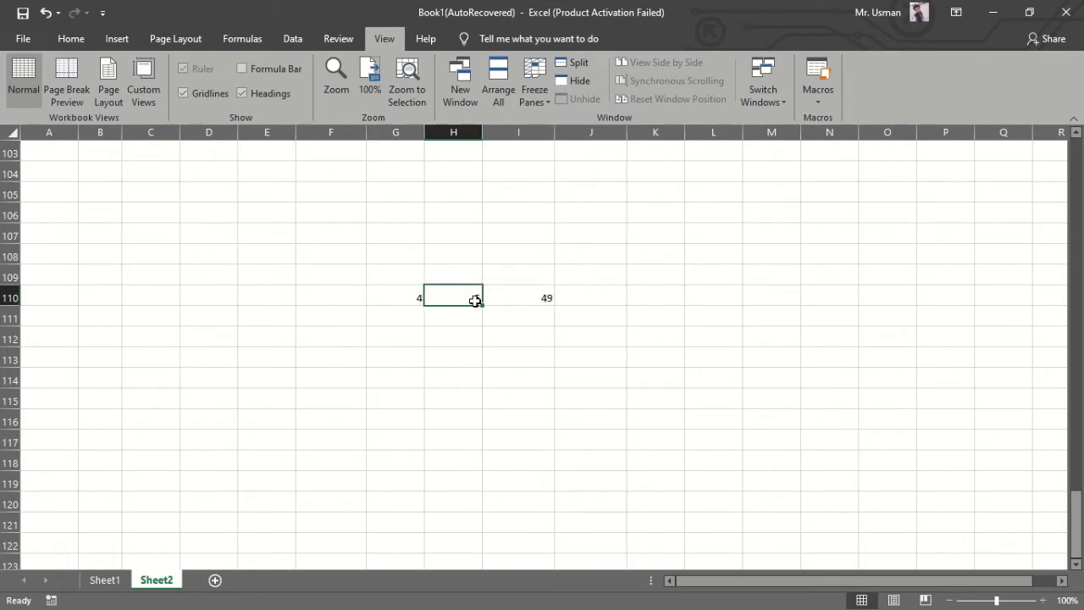
left_click(544, 295)
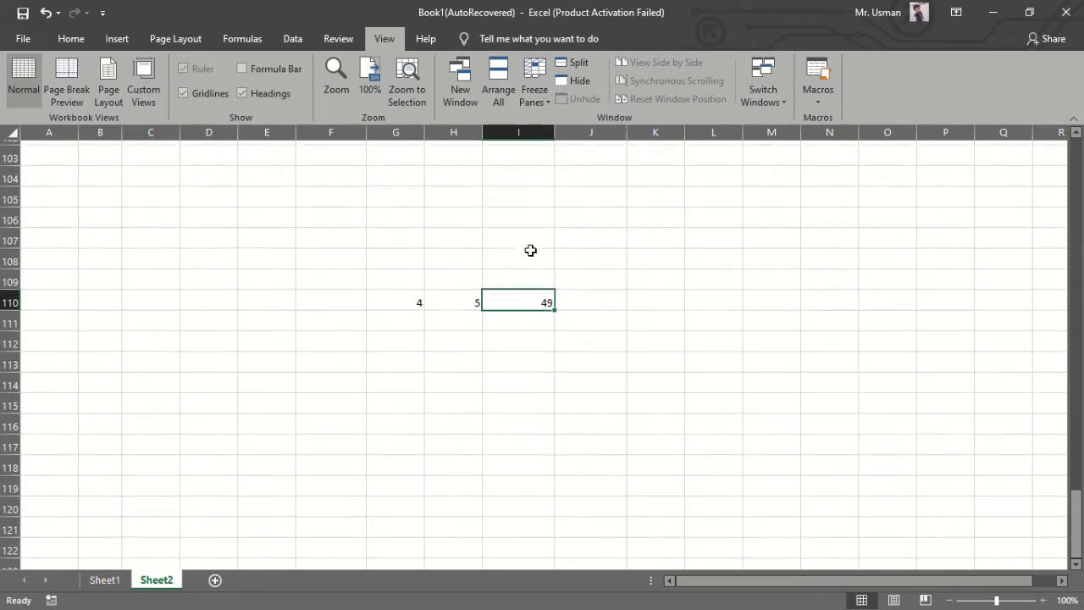
scroll(530, 250, "up", 3)
Step: Scroll to row 1 of Sheet2 and select heading row 2
scroll(530, 250, "up", 4)
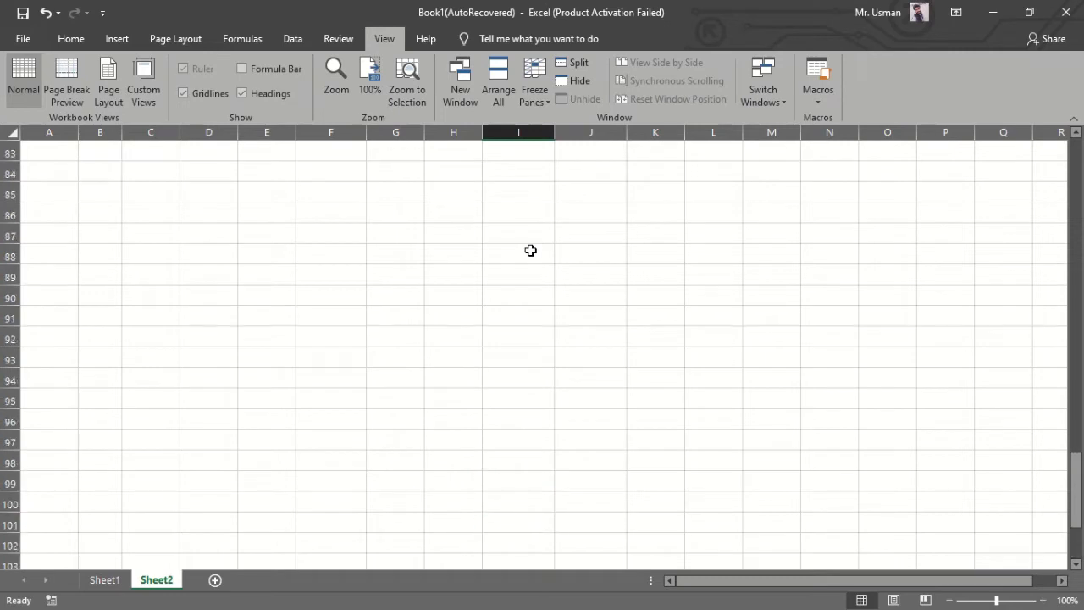
scroll(530, 250, "up", 4)
scroll(530, 250, "up", 2)
scroll(530, 250, "up", 3)
scroll(530, 250, "up", 10)
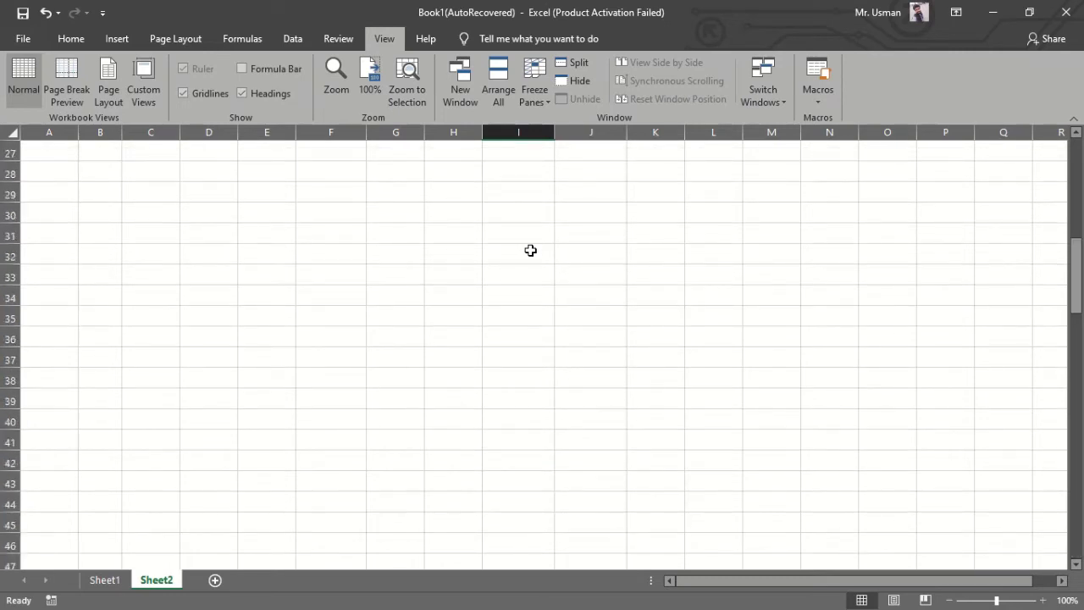
scroll(530, 250, "up", 9)
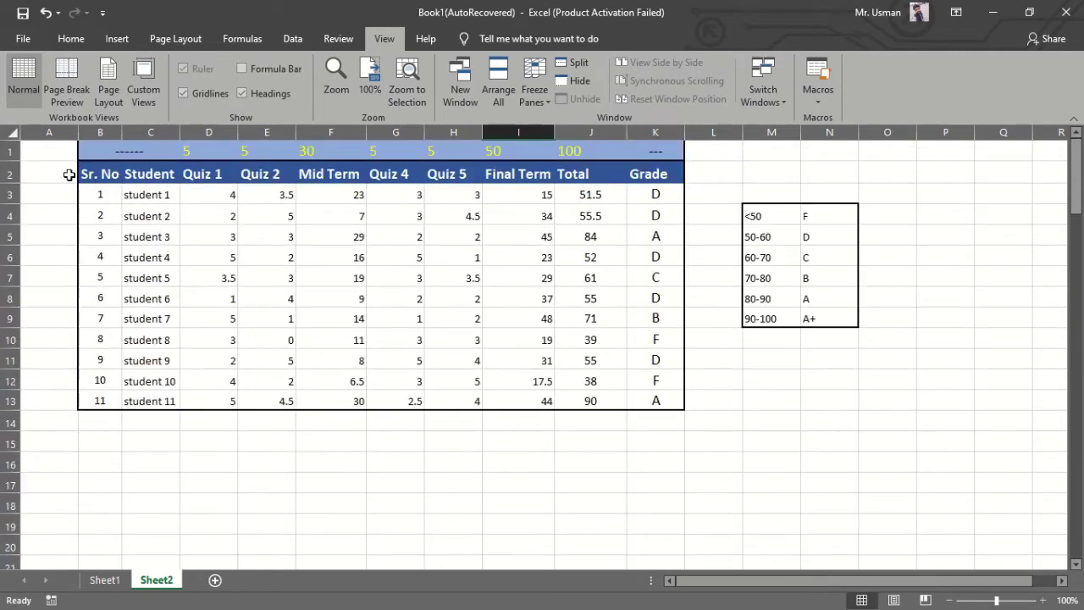
left_click(6, 170)
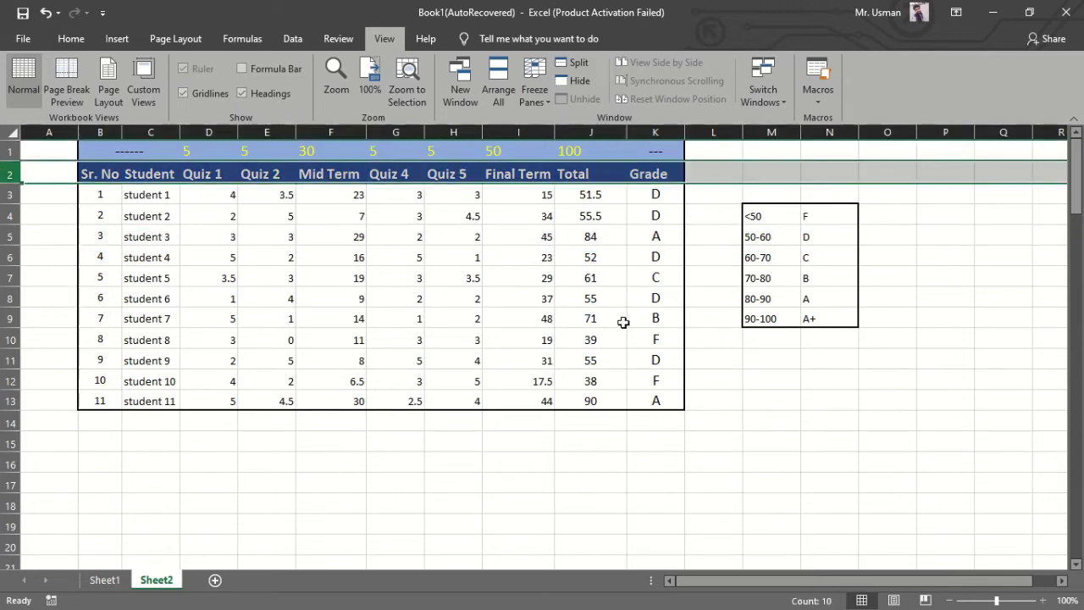
scroll(530, 359, "down", 1)
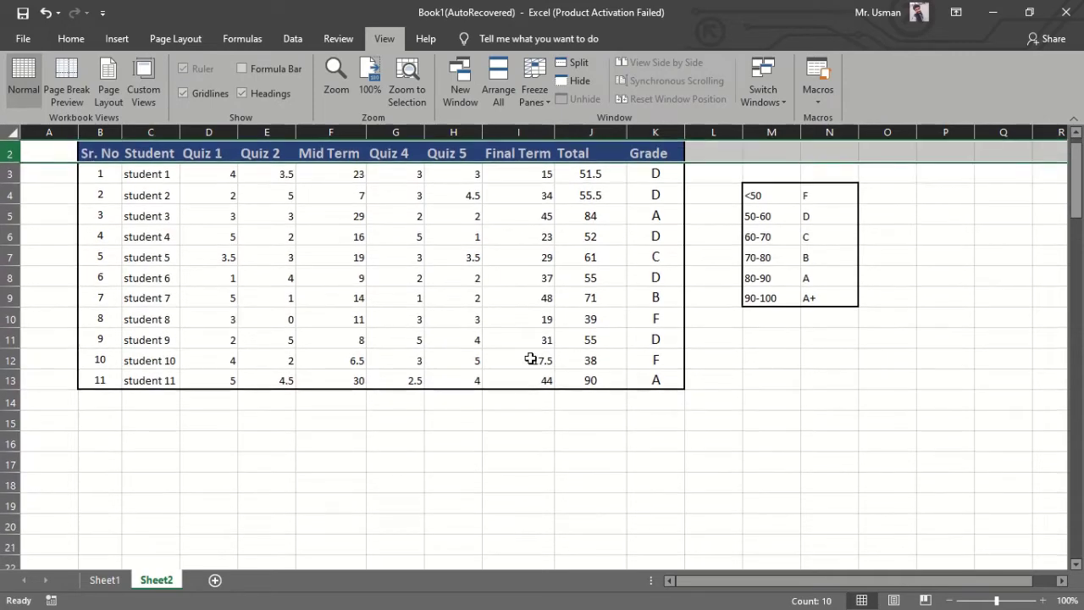
scroll(530, 359, "up", 1)
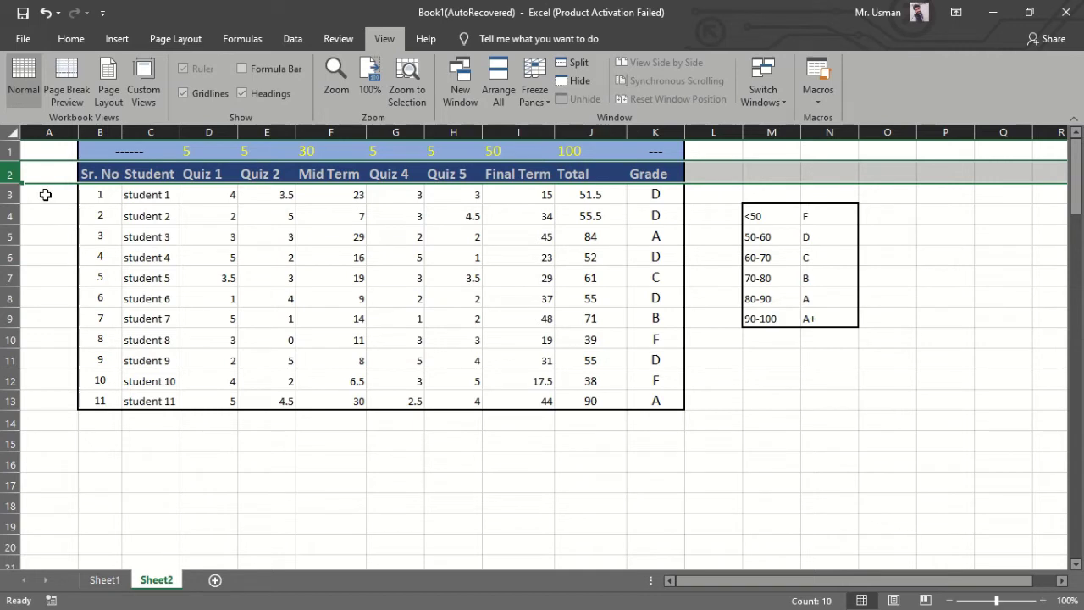
left_click(45, 194)
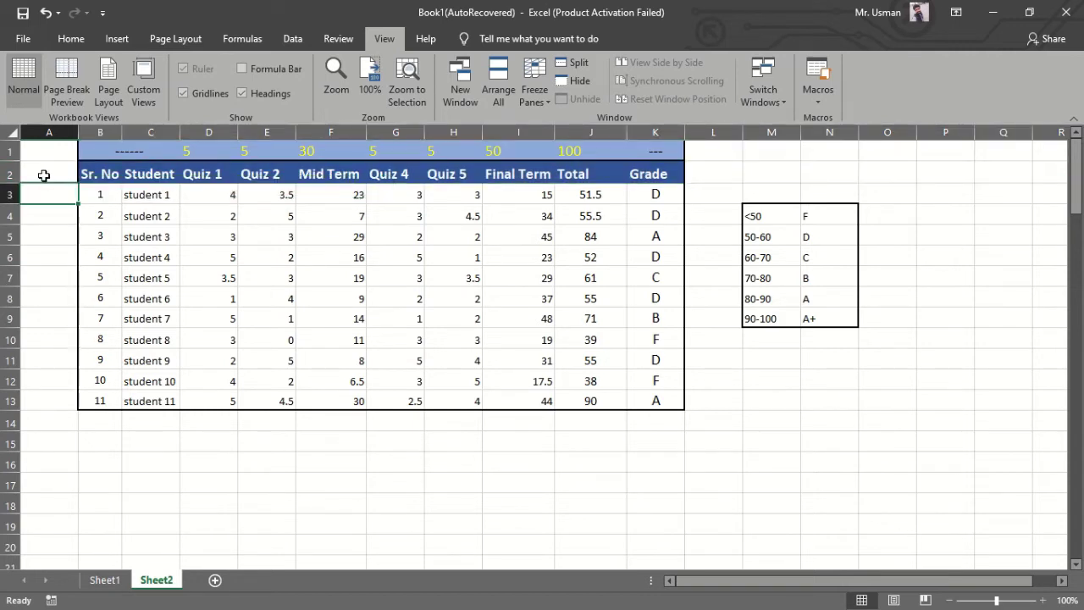
left_click(43, 174)
left_click(11, 174)
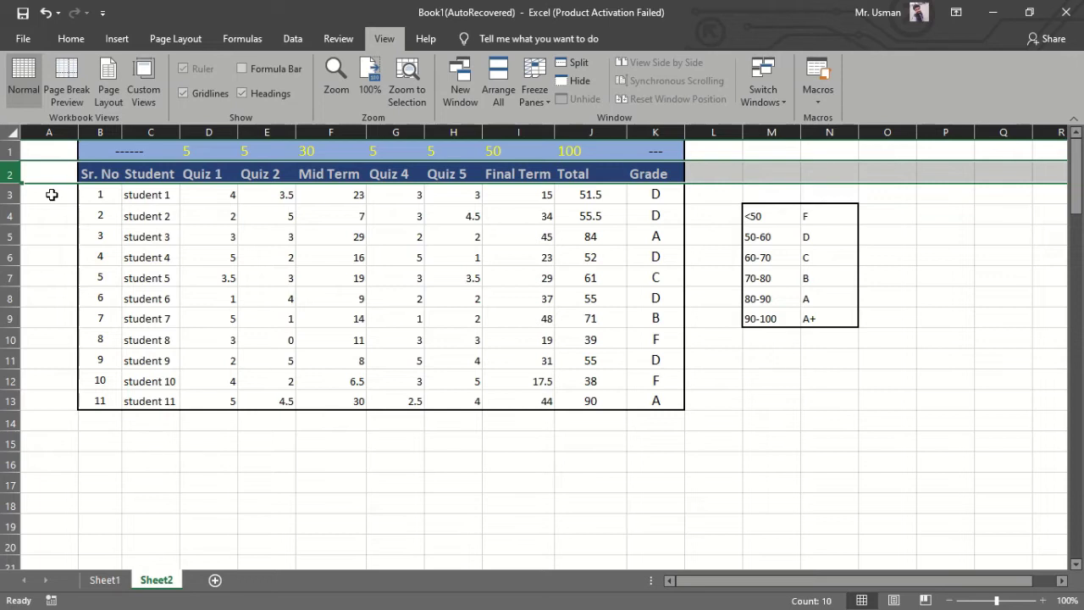
Step: Select A3 and apply Freeze Panes so rows 1–2 stay fixed
left_click(52, 195)
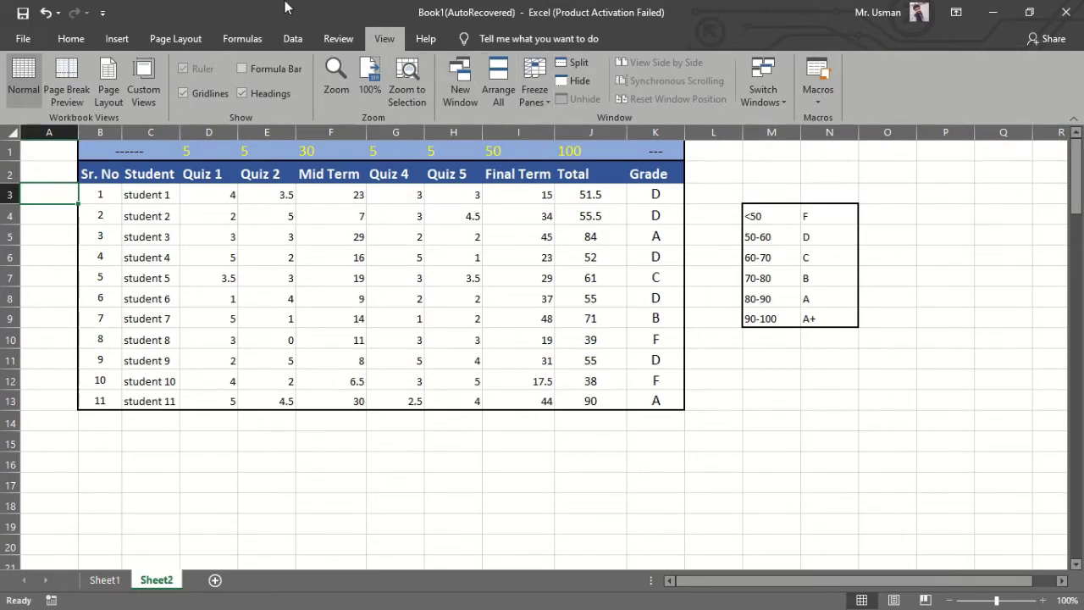
mouse_move(411, 48)
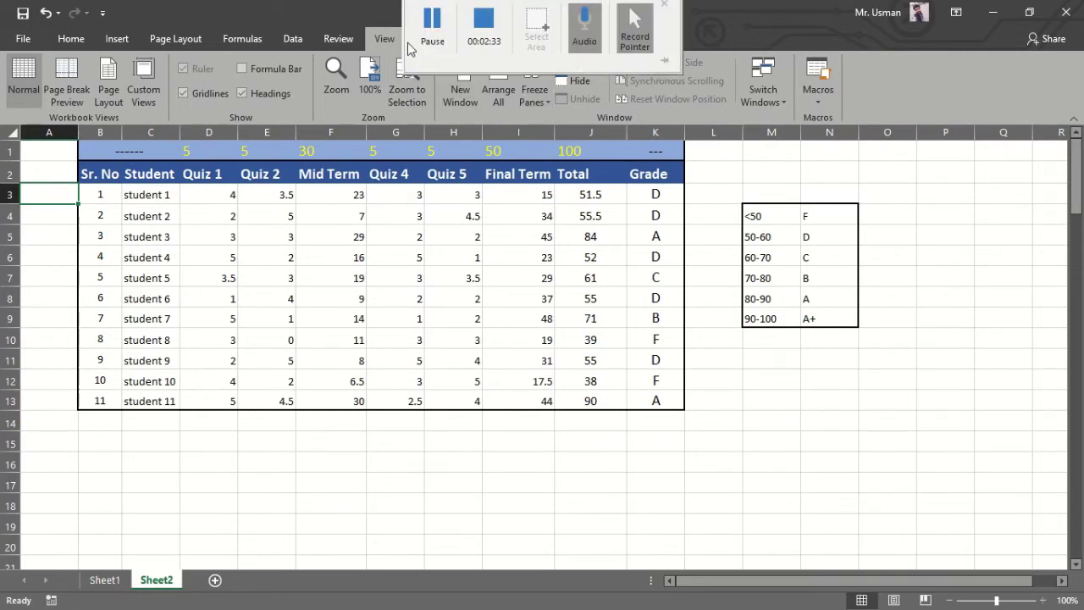
left_click(541, 96)
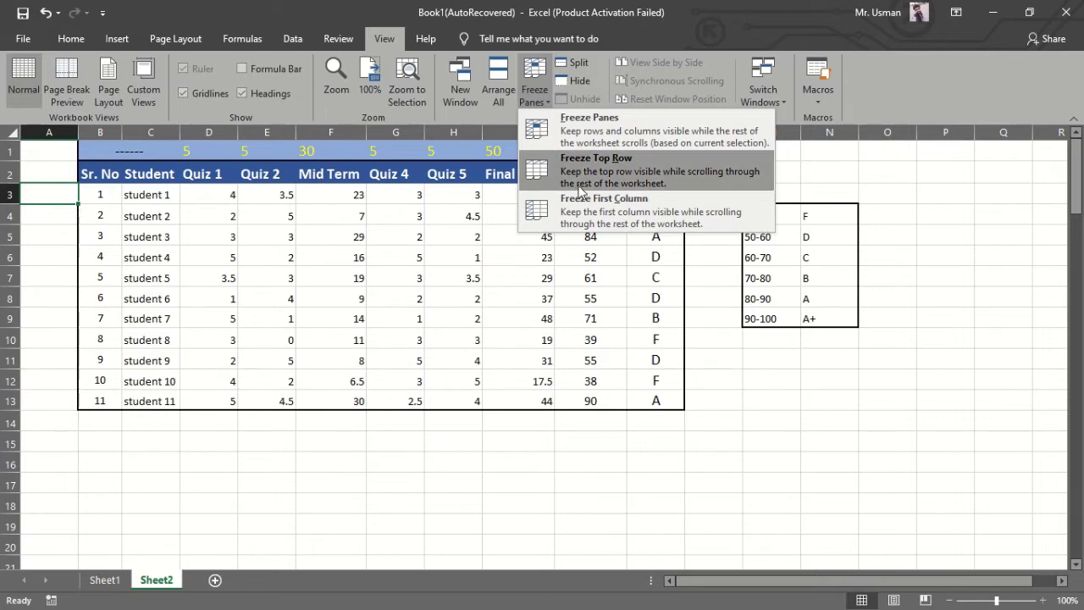
left_click(578, 142)
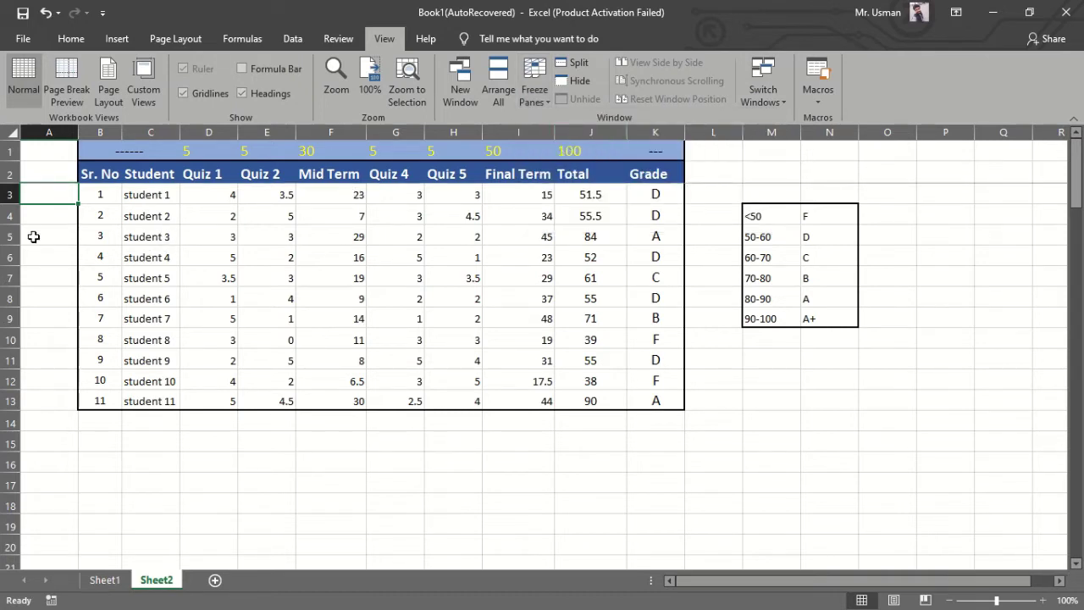
left_click(89, 234)
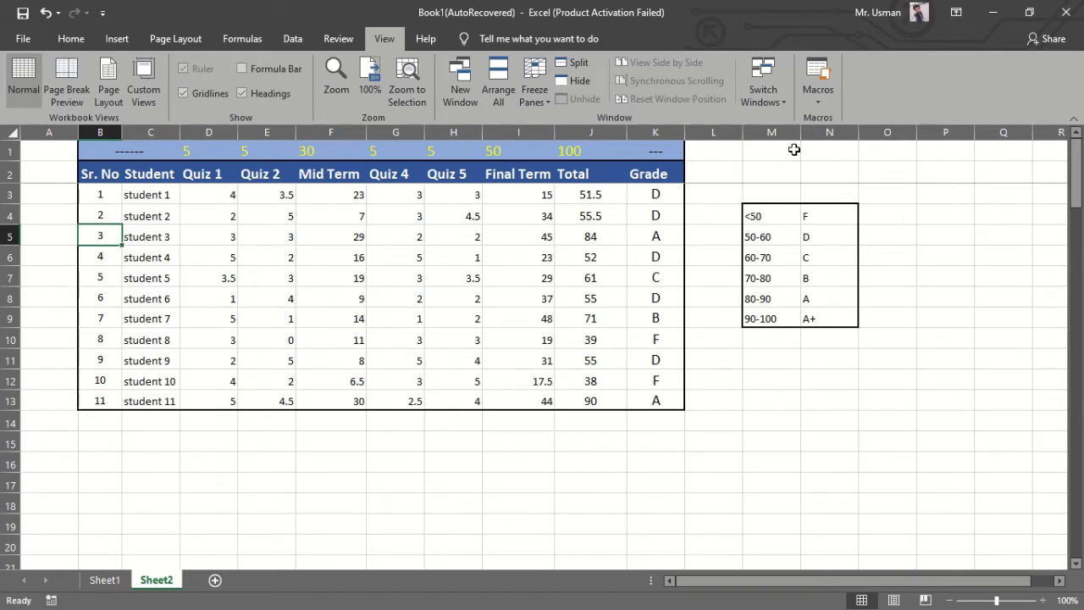
left_click(718, 165)
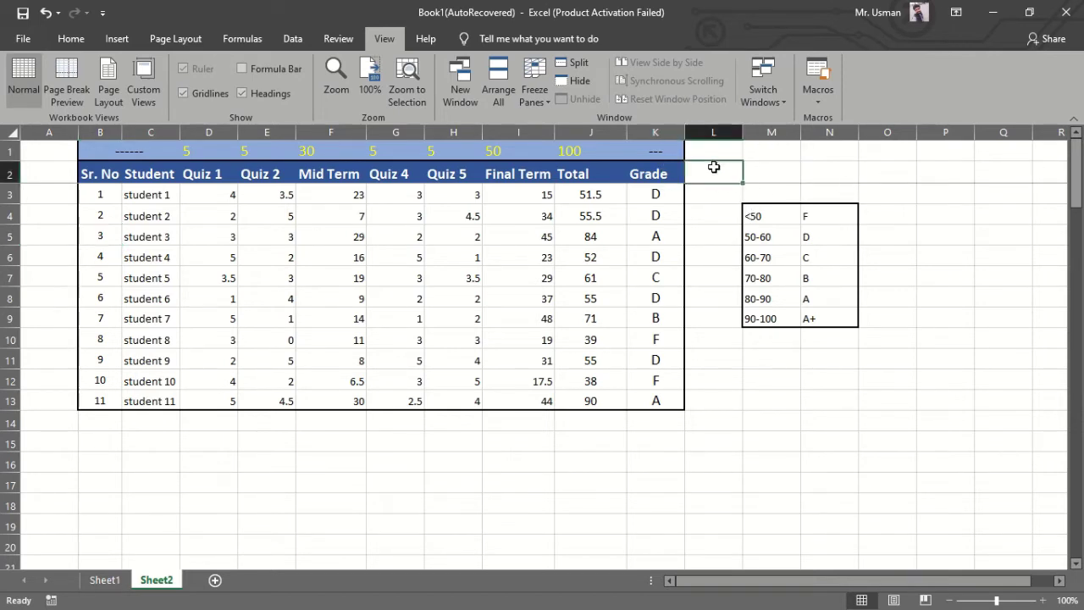
left_click_drag(34, 153, 34, 174)
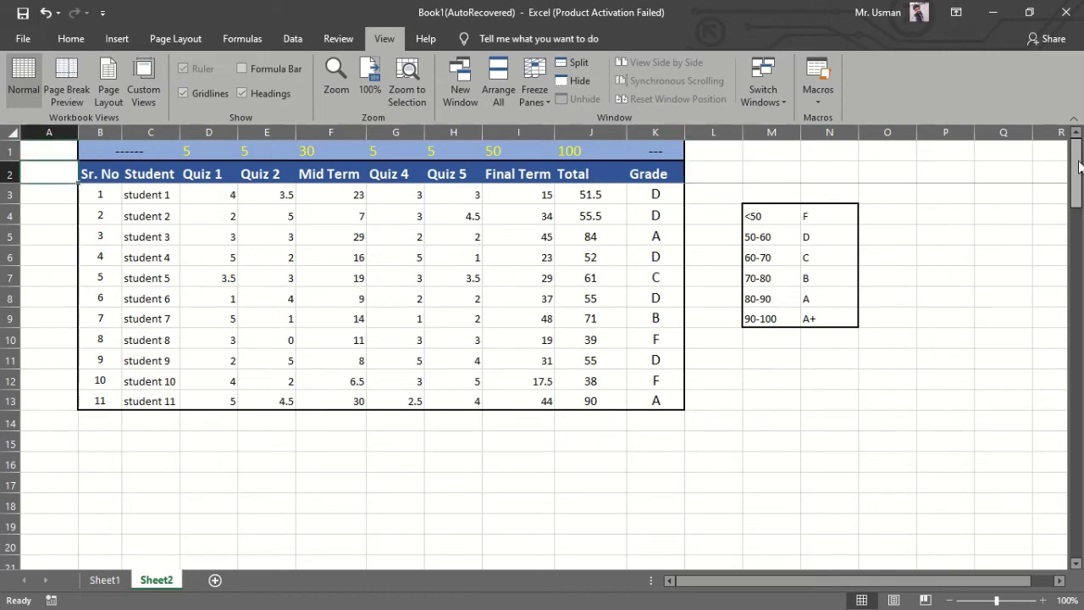
left_click_drag(1078, 165, 1074, 351)
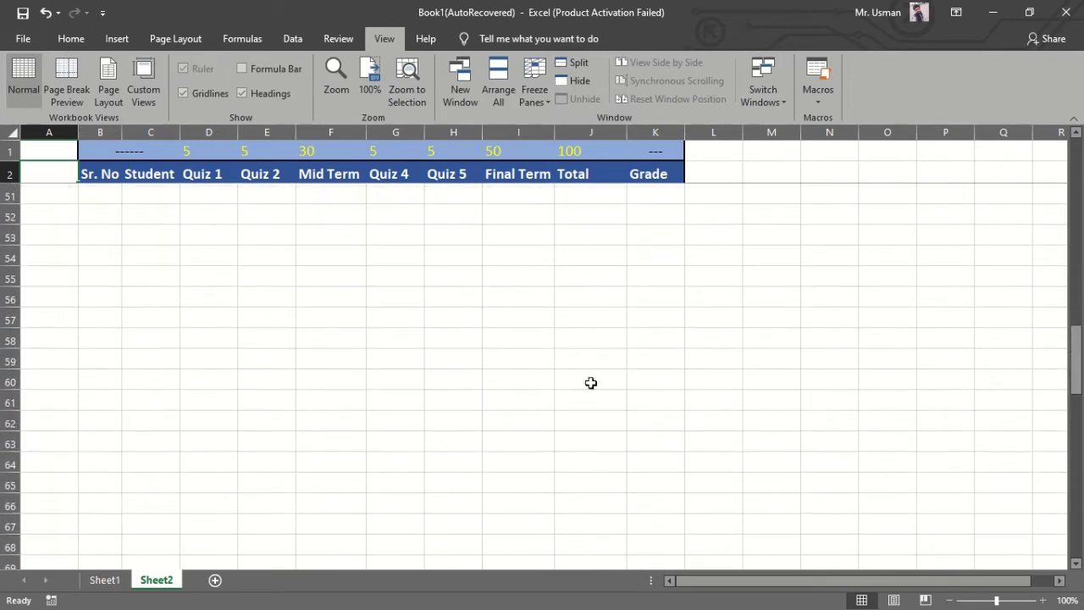
scroll(591, 383, "down", 11)
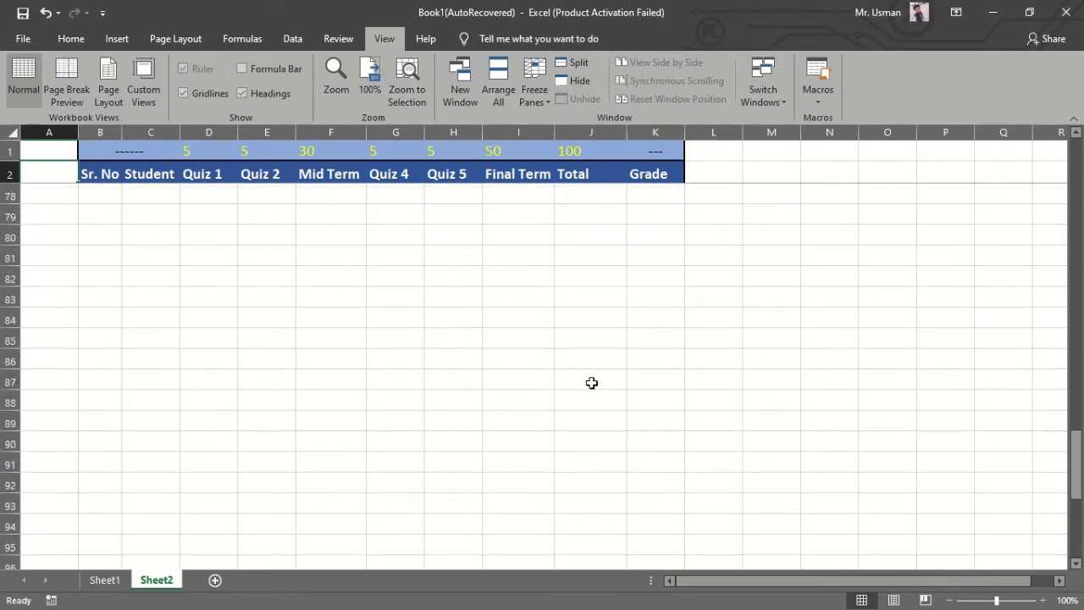
scroll(591, 383, "down", 6)
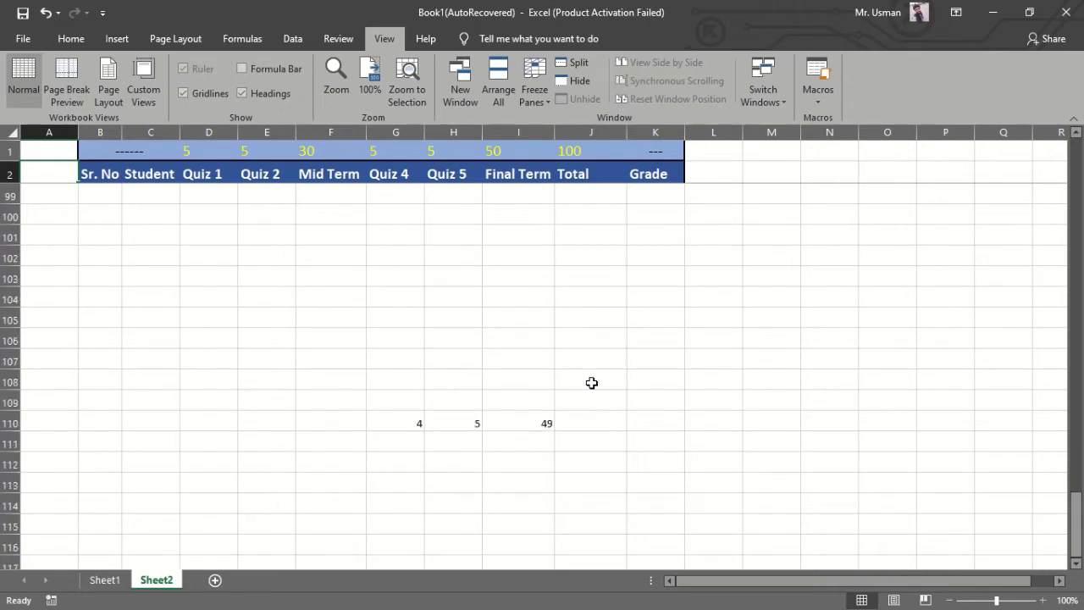
scroll(591, 382, "down", 2)
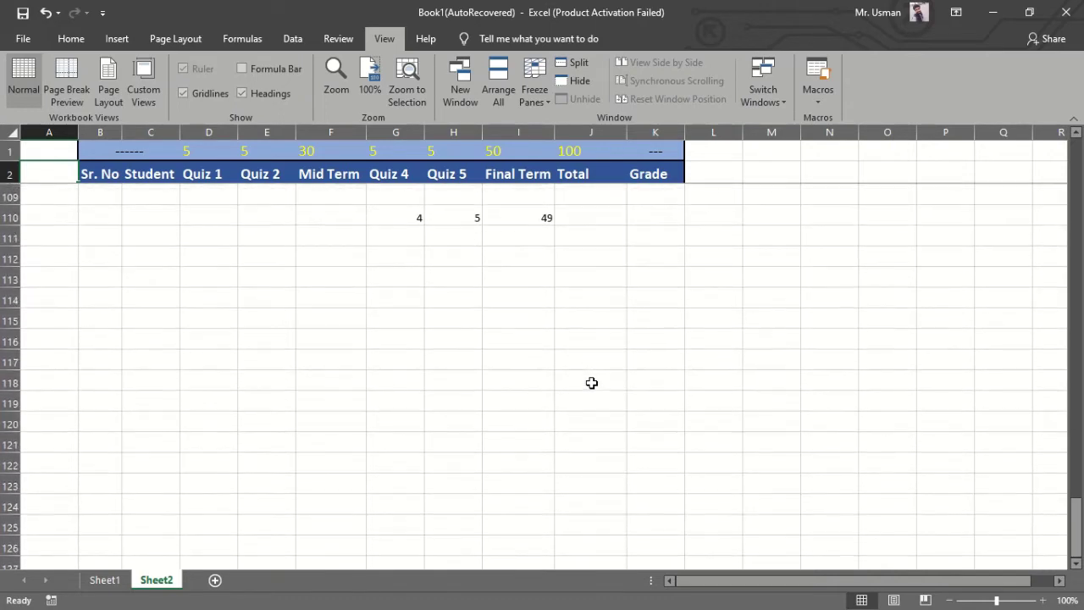
left_click(522, 213)
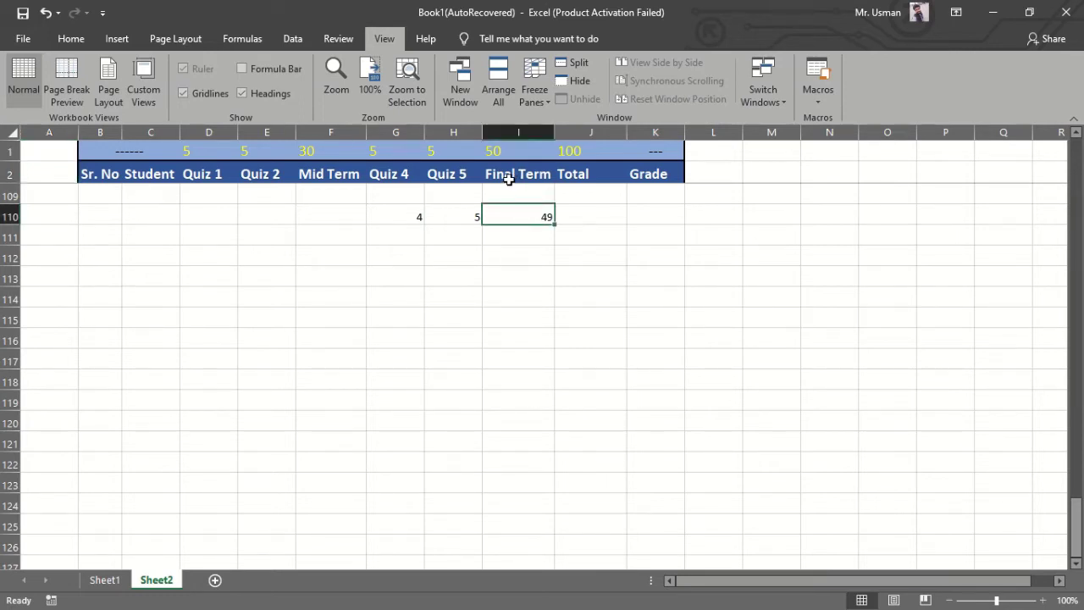
left_click(457, 215)
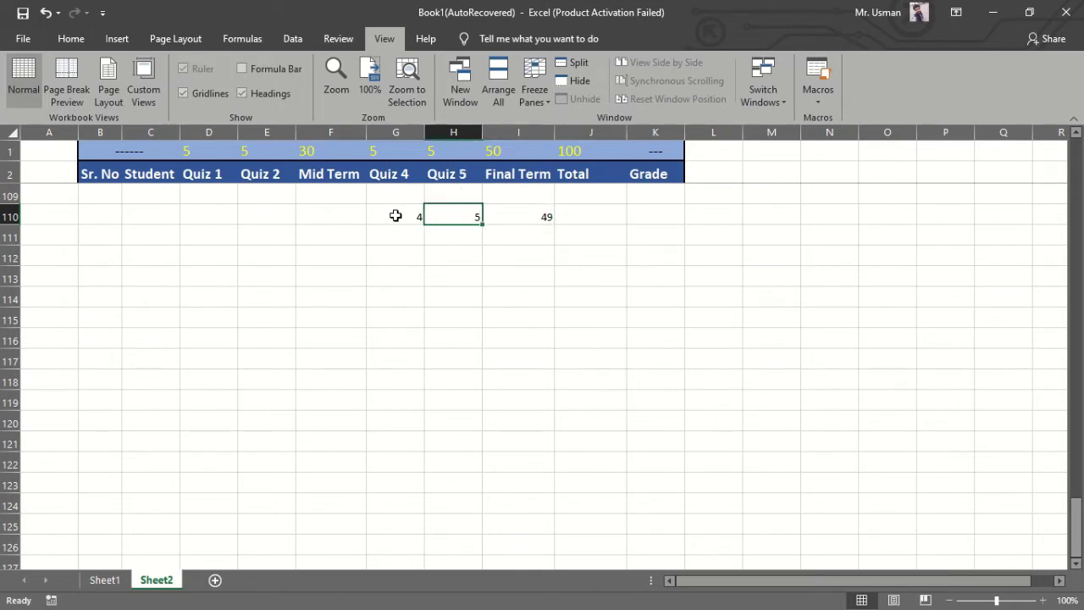
left_click(259, 388)
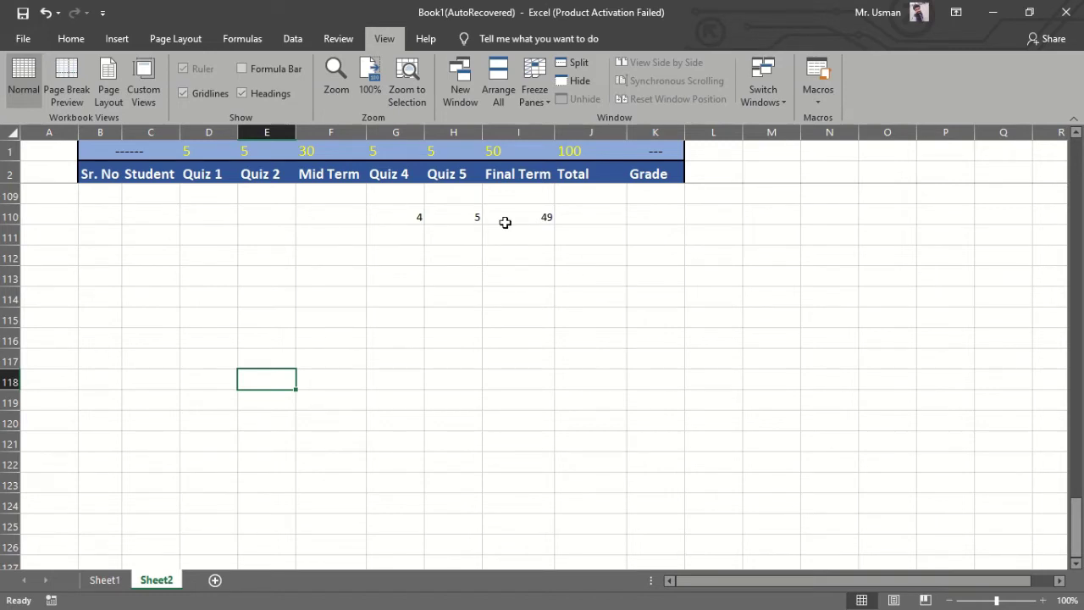
scroll(504, 222, "up", 1)
scroll(506, 223, "up", 1)
scroll(403, 229, "up", 2)
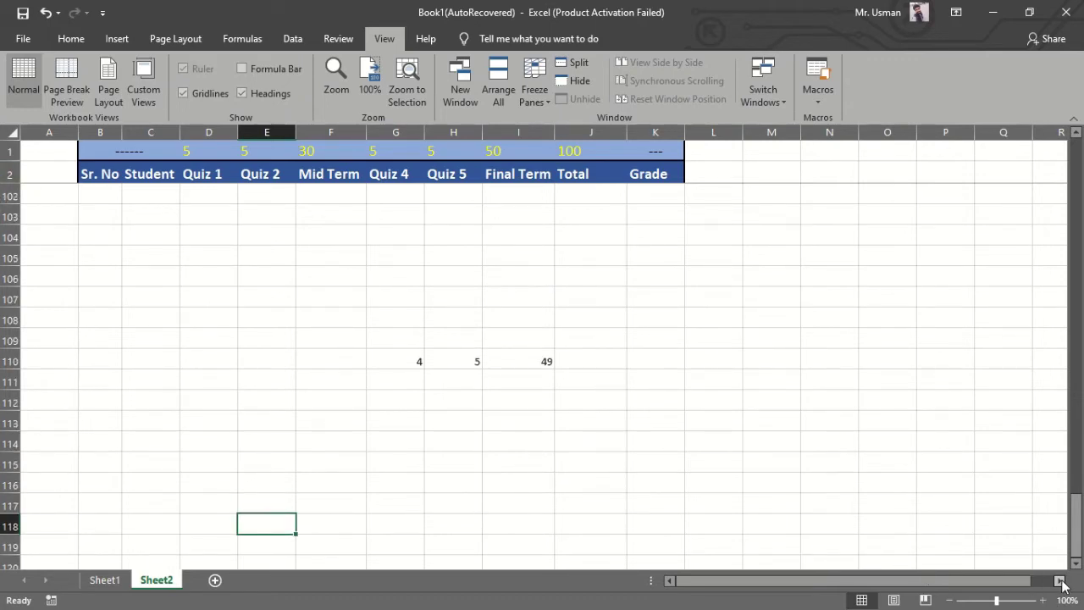
left_click_drag(1063, 584, 1062, 584)
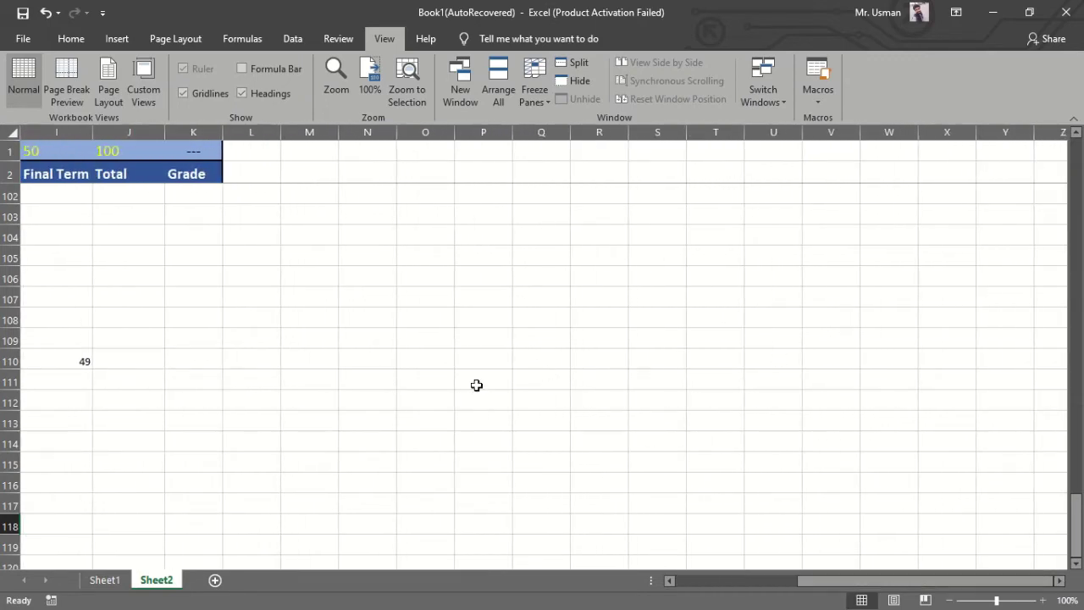
scroll(246, 388, "left", 4)
scroll(246, 388, "up", 20)
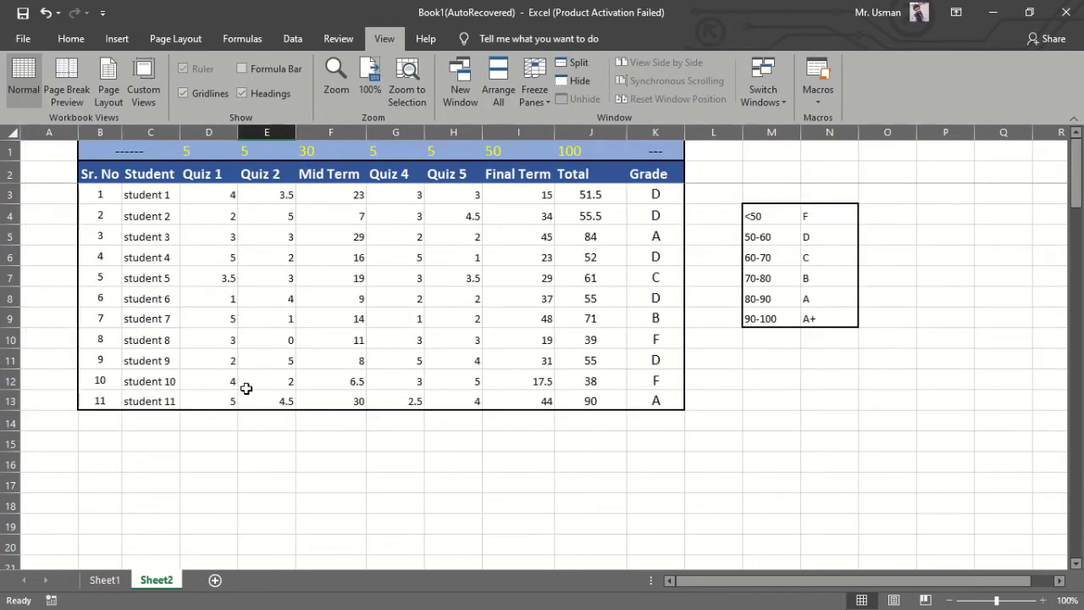
Step: Check the totals in J10 and J11, then scroll back to column A and select the Student column
left_click(597, 360)
left_click(599, 340)
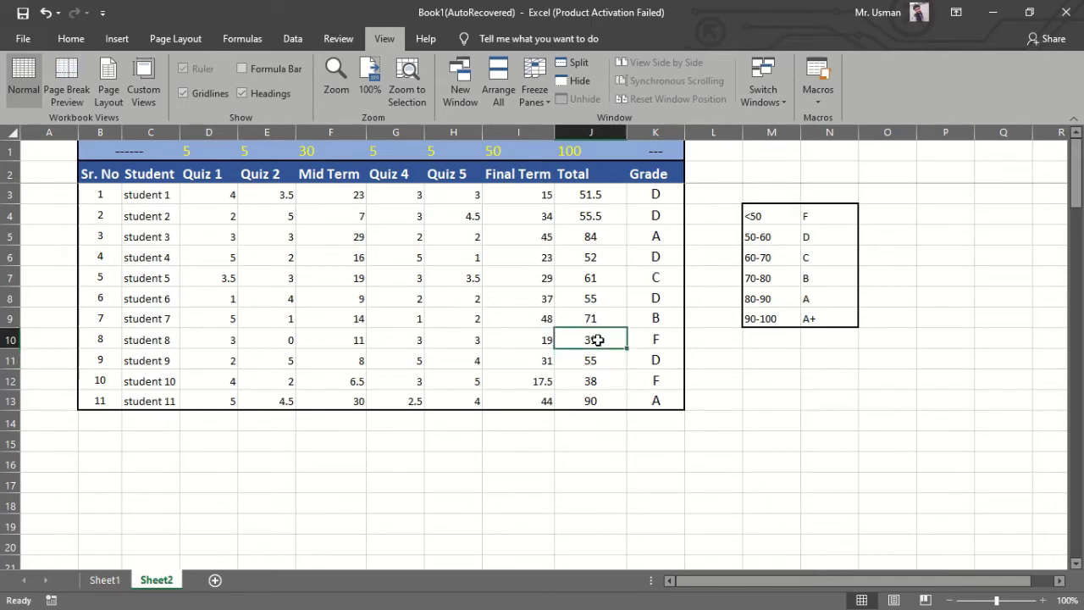
scroll(630, 365, "right", 3)
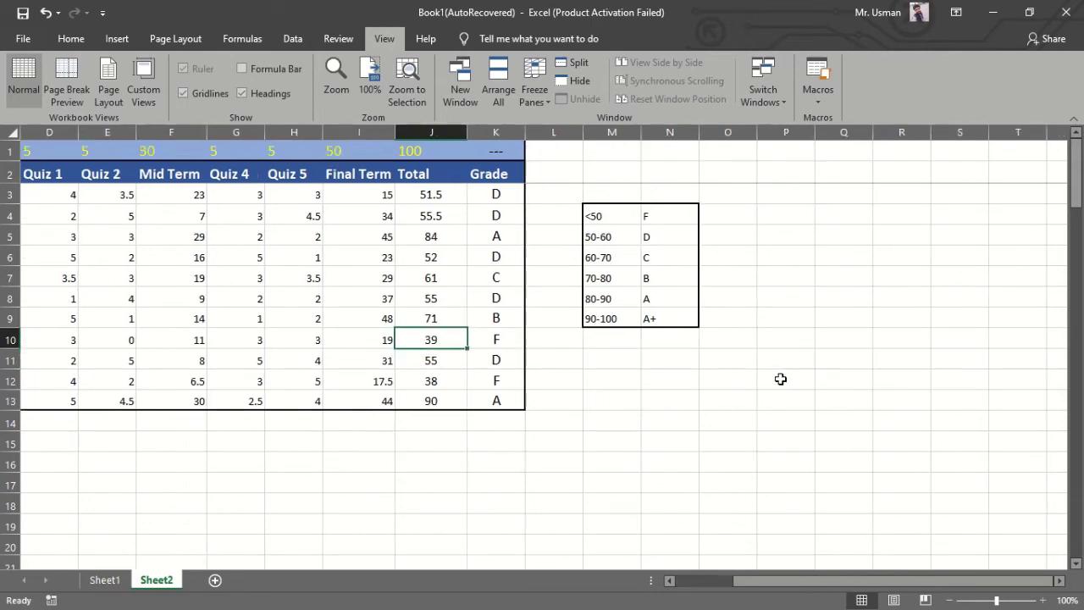
scroll(780, 378, "right", 3)
scroll(780, 378, "right", 4)
scroll(779, 378, "left", 3)
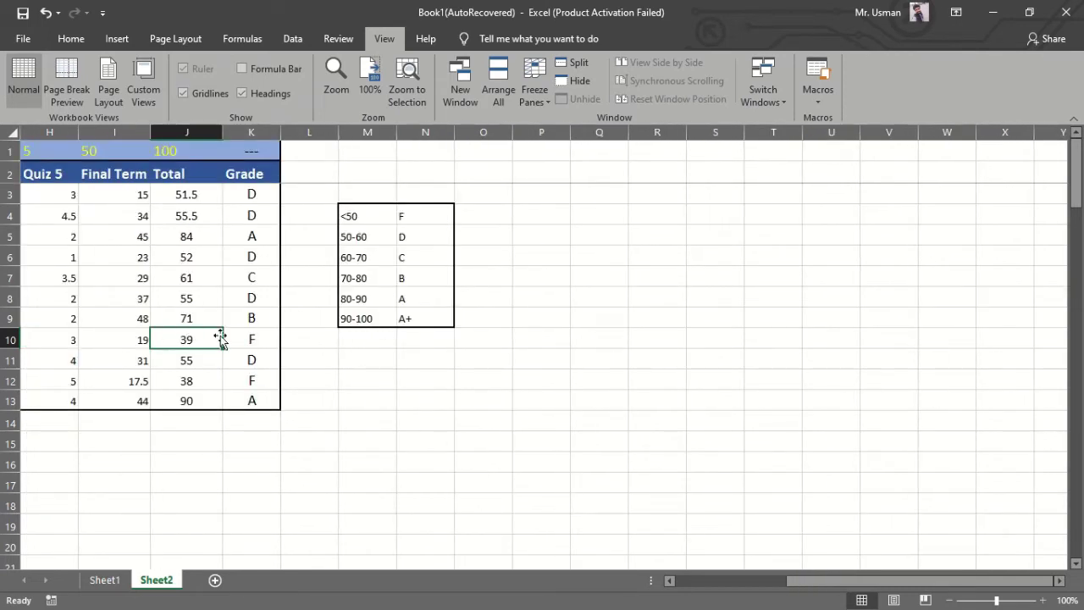
left_click(276, 337)
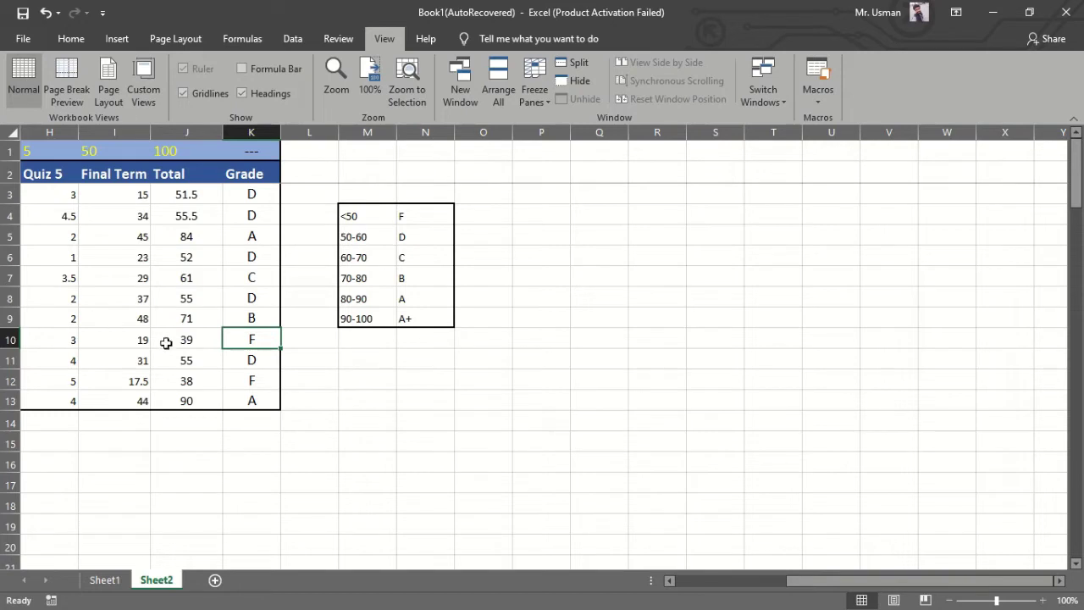
scroll(236, 339, "left", 3)
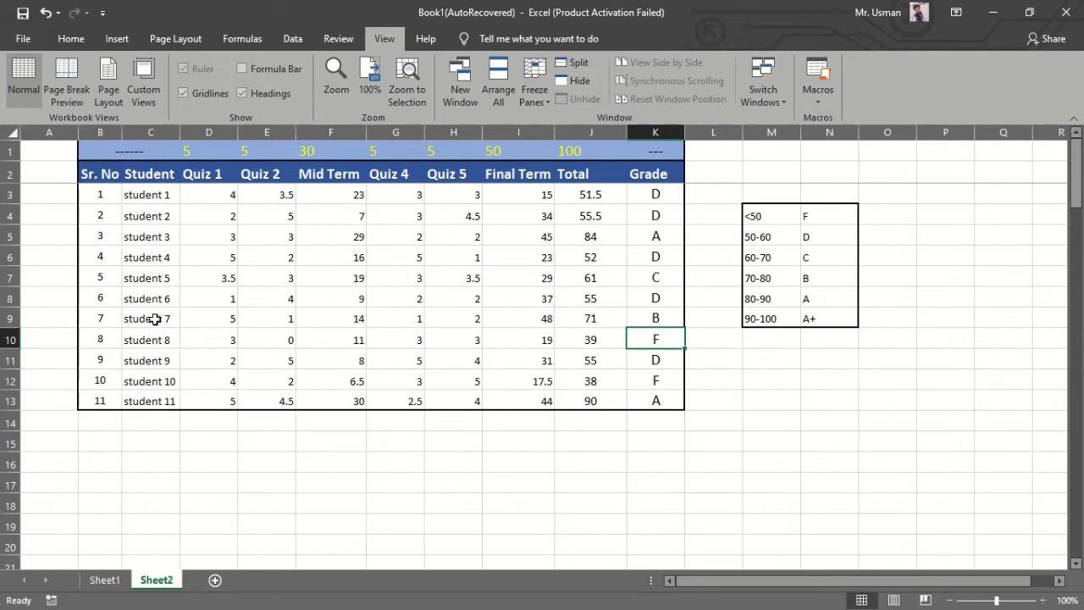
left_click(152, 127)
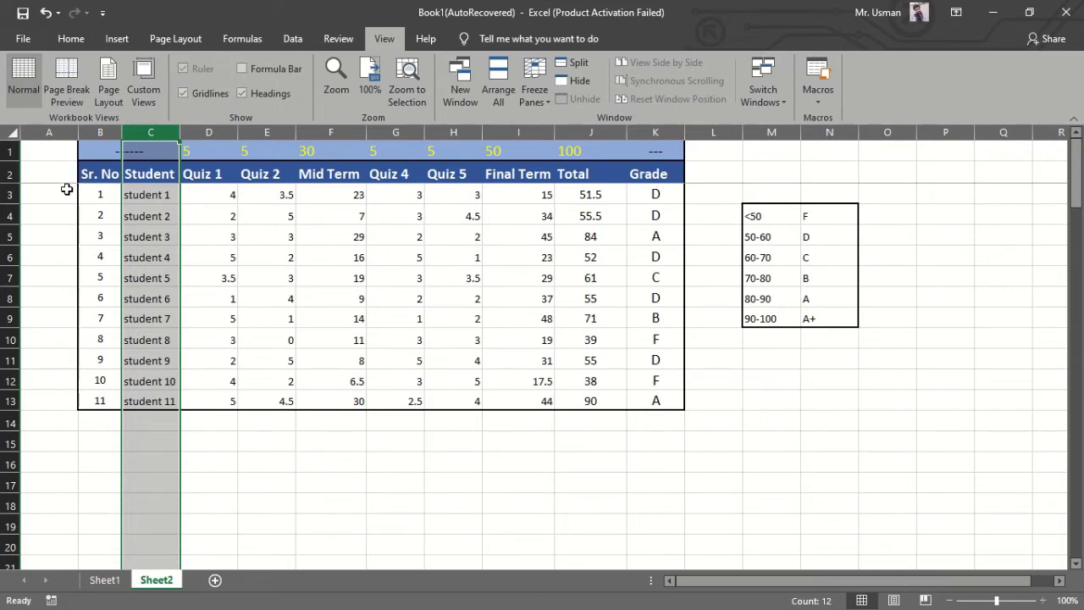
Step: Select D1 and unfreeze the existing frozen heading rows
left_click(66, 189)
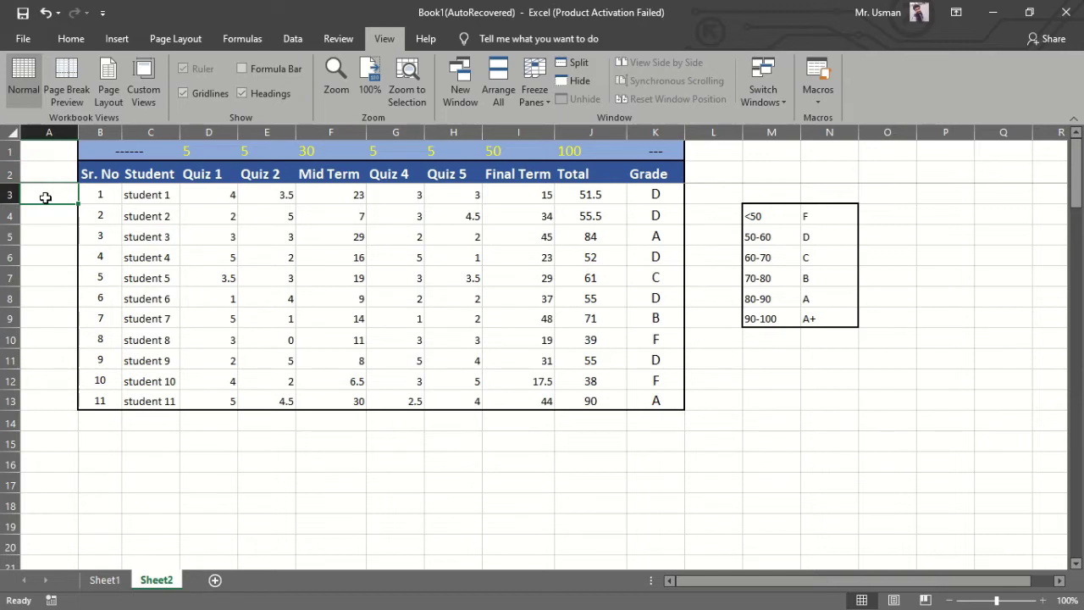
left_click(163, 127)
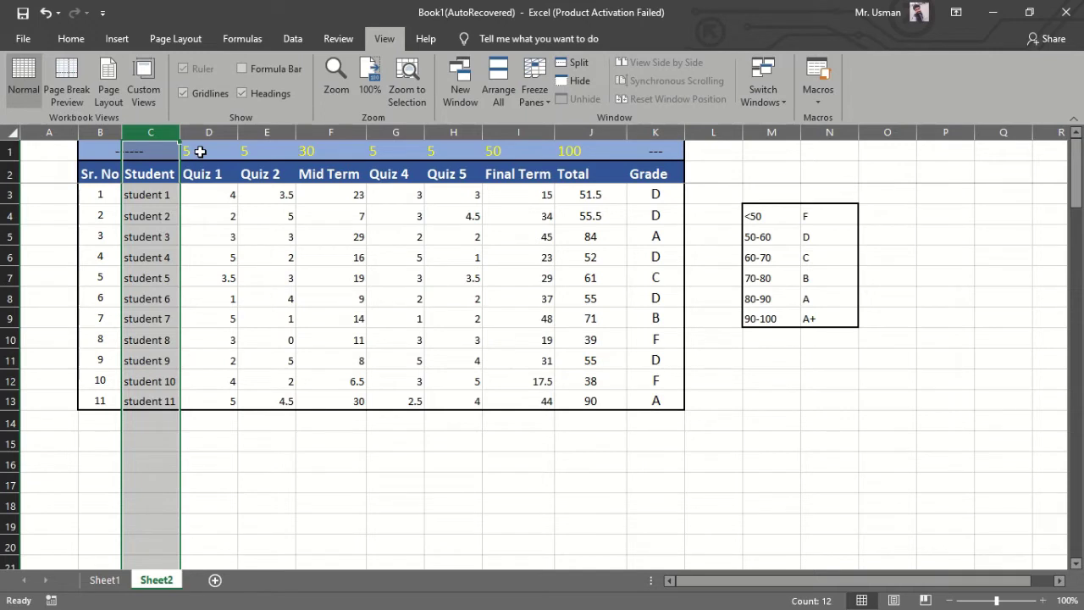
left_click(200, 150)
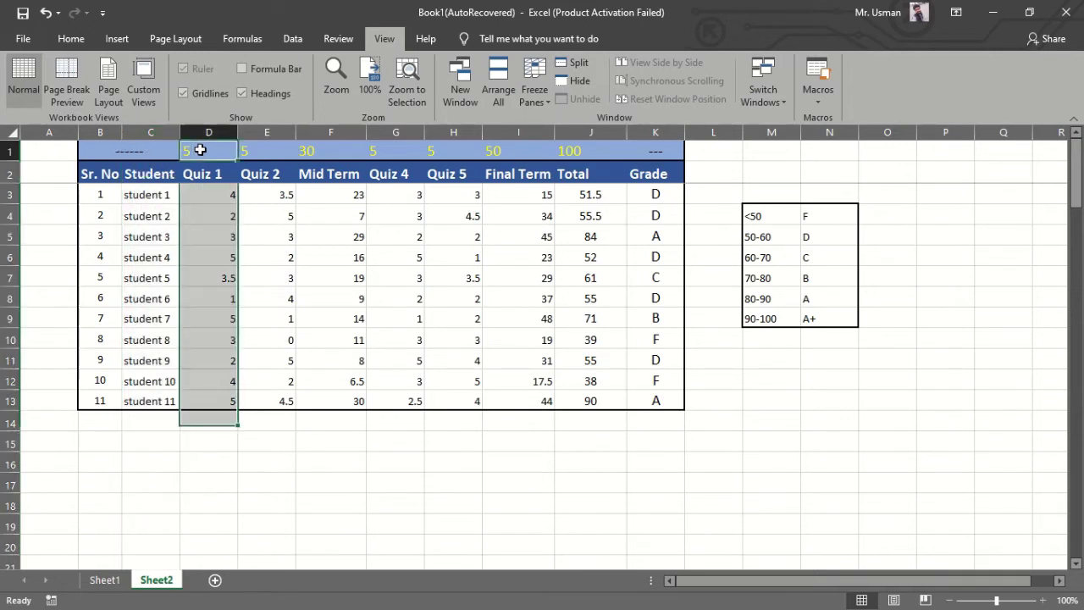
left_click(534, 93)
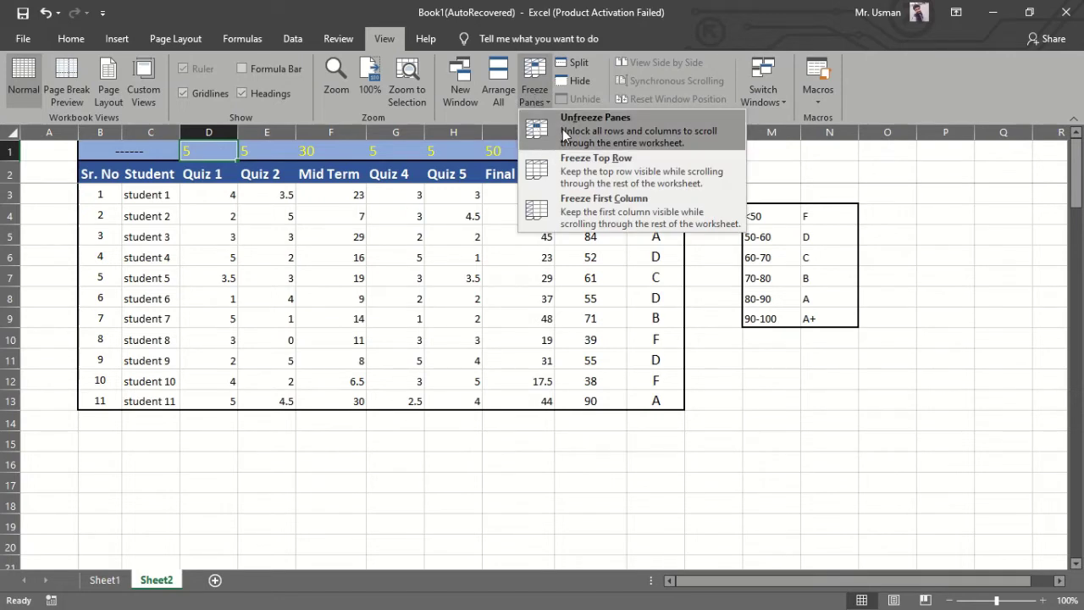
left_click(562, 127)
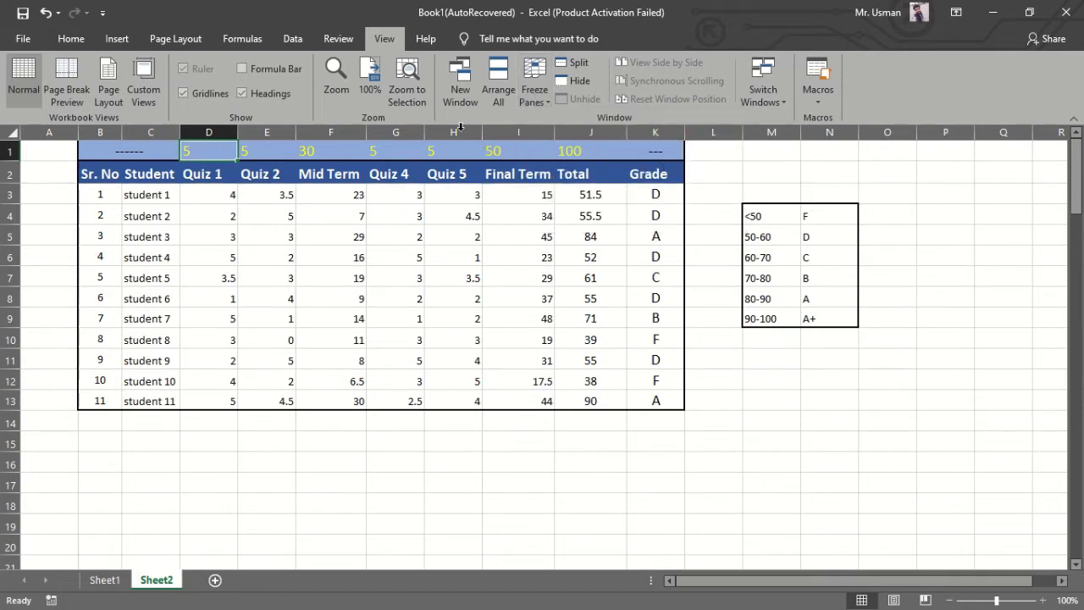
Step: Freeze panes at D1 so columns A–C stay fixed
left_click(543, 93)
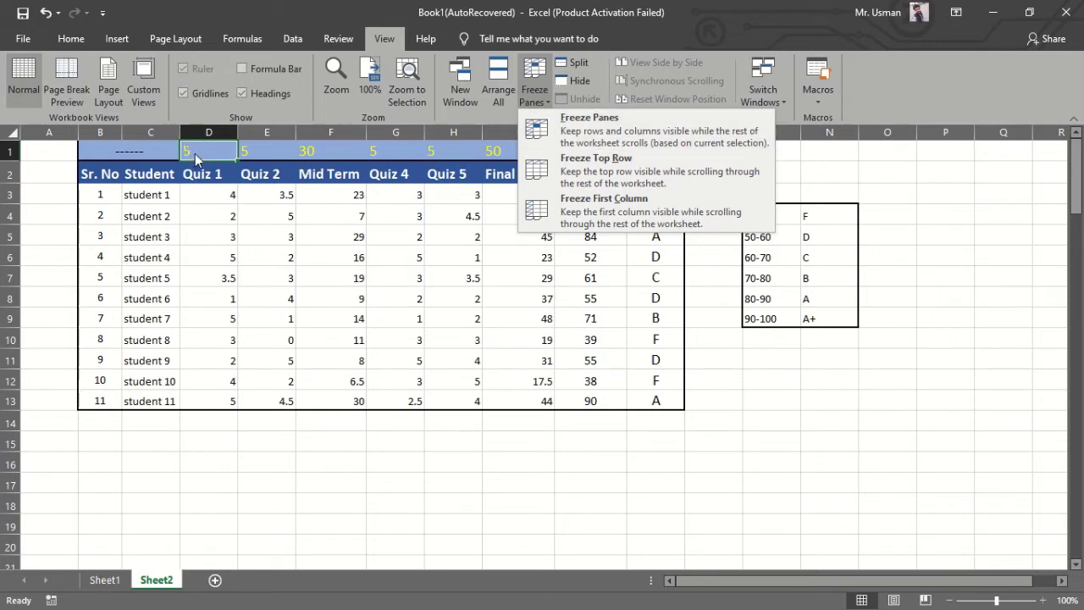
left_click(582, 128)
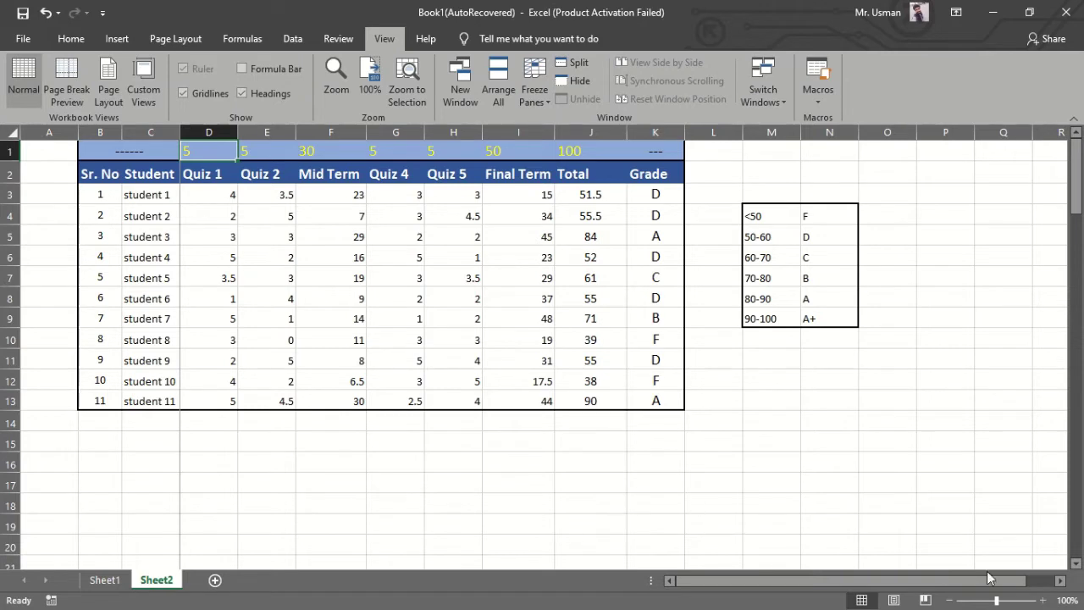
mouse_move(1061, 581)
left_mouse_down()
mouse_move(994, 593)
mouse_move(1041, 584)
left_mouse_up()
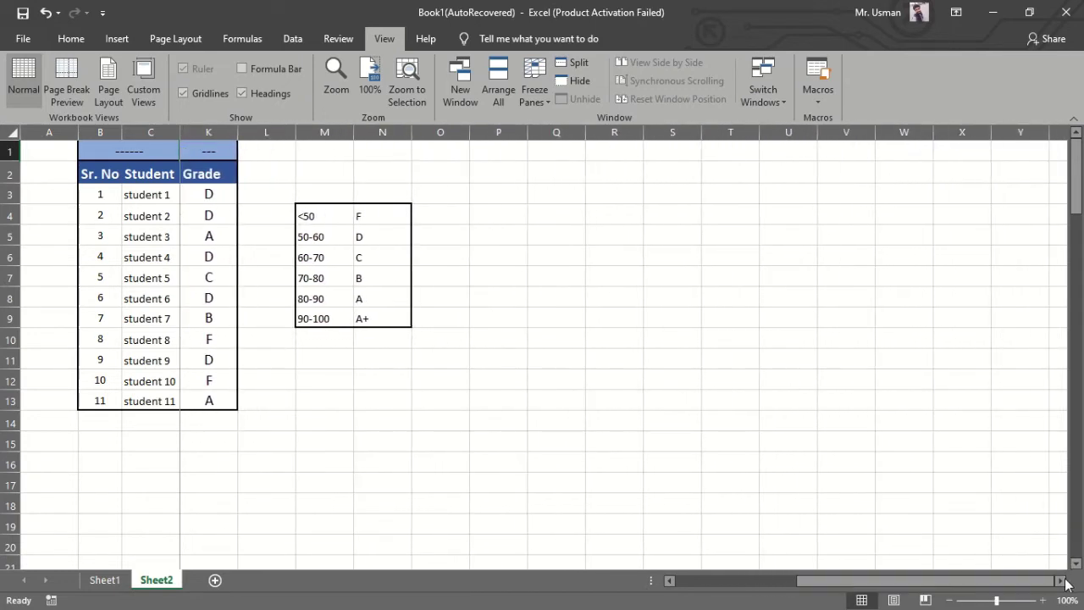
Step: Enter 0 in far-right cell AB9 and compare it with student 7's name in C9
left_click(1059, 581)
left_click(843, 319)
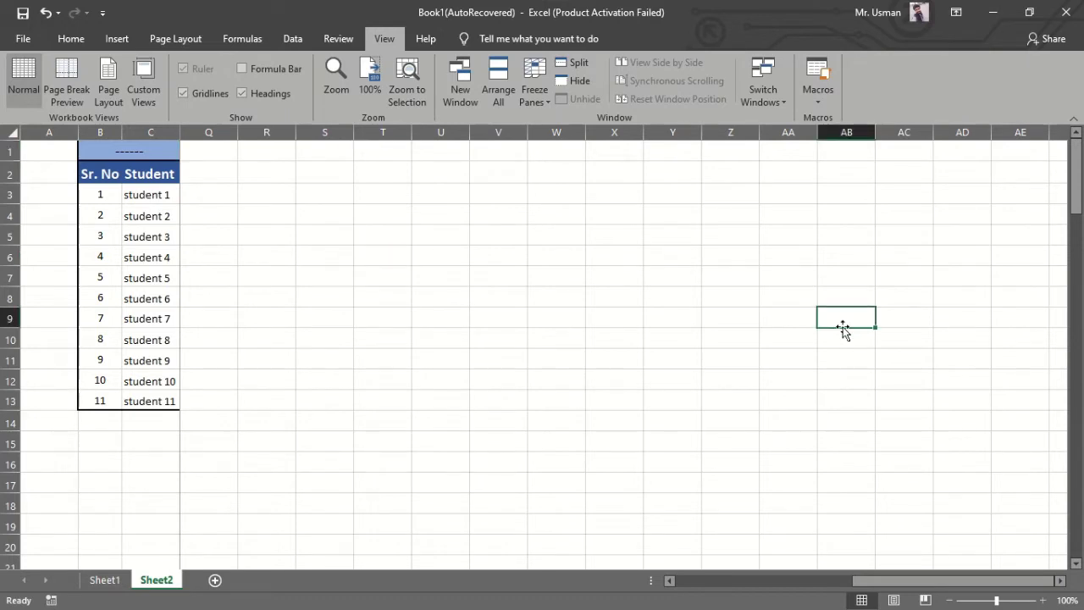
type("000")
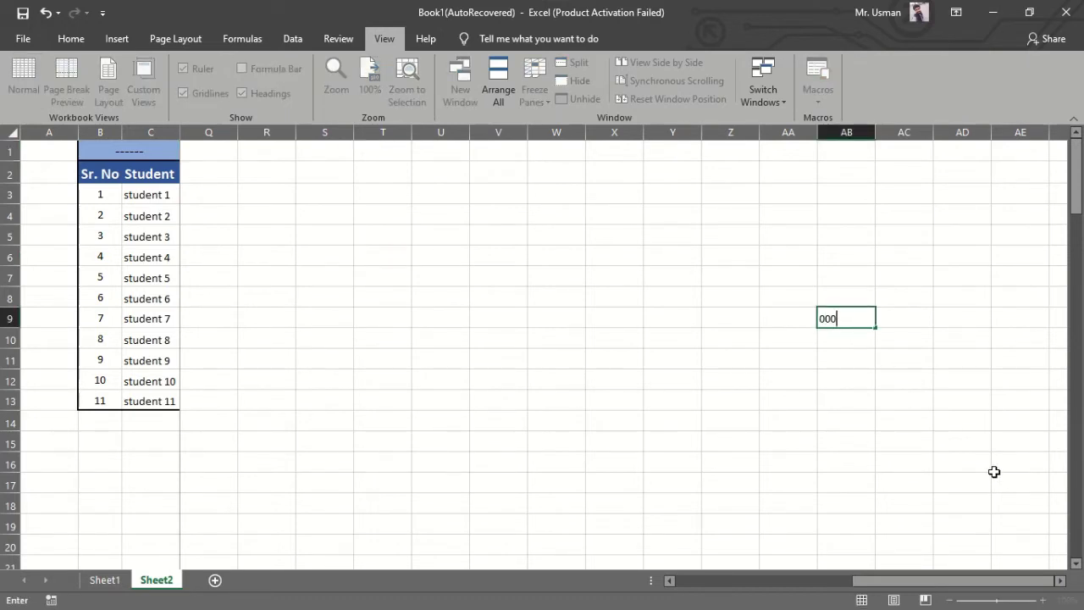
left_click(1060, 581)
left_click_drag(1060, 581, 1060, 581)
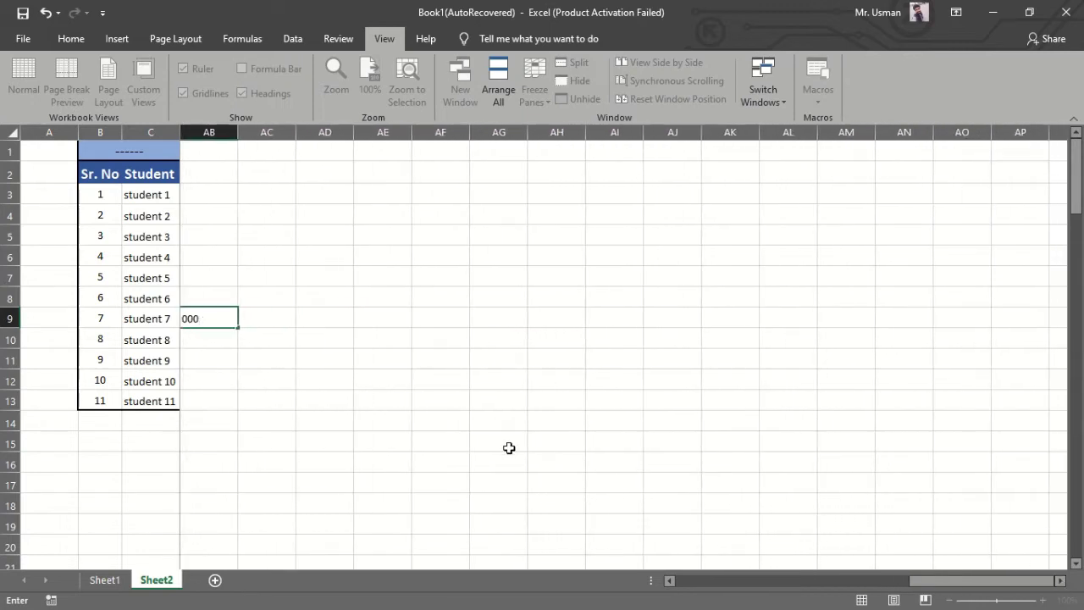
left_click(149, 321)
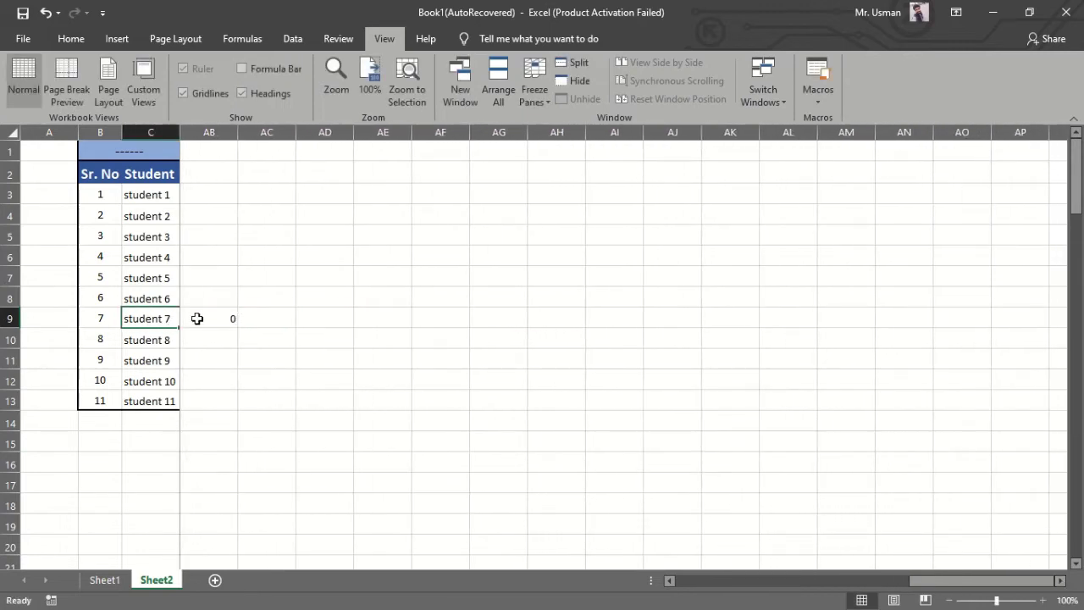
left_click(197, 320)
left_click(169, 318)
left_click(210, 321)
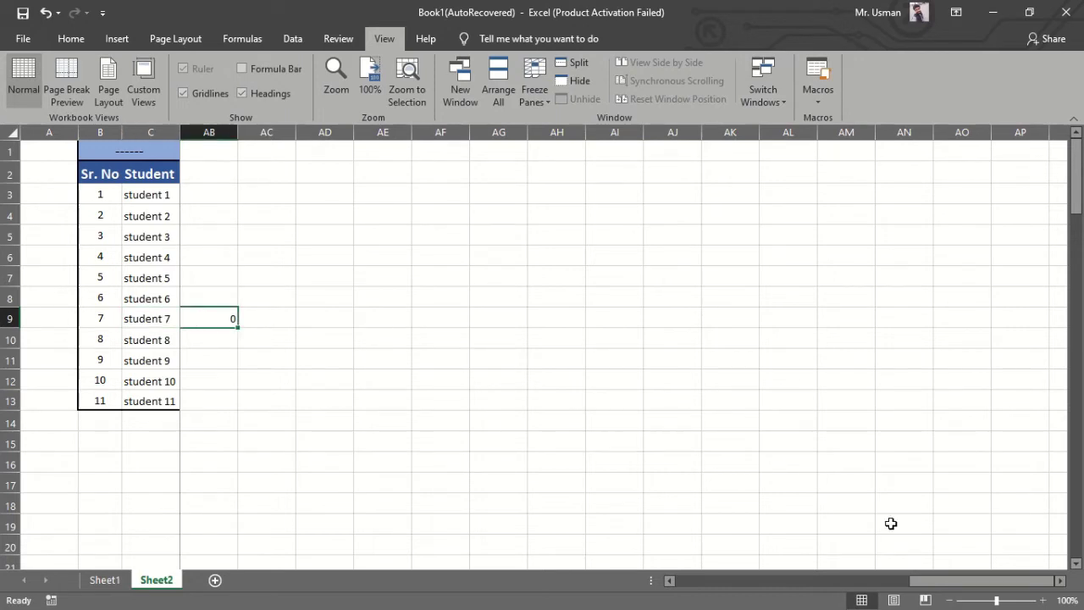
mouse_move(928, 581)
left_mouse_down()
mouse_move(735, 600)
mouse_move(712, 591)
left_mouse_up()
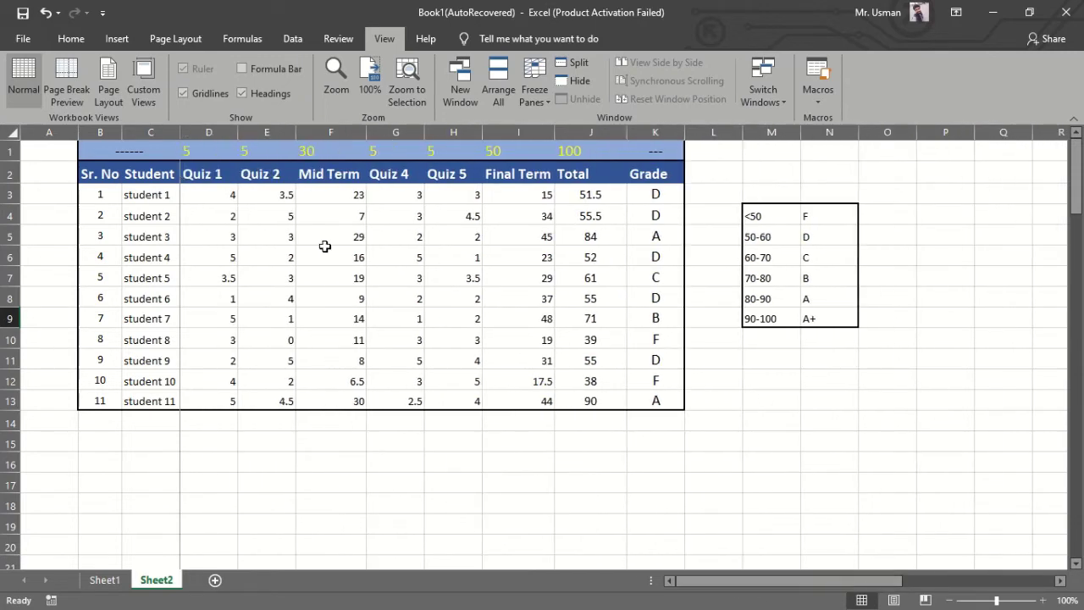
Step: Select D1 and unfreeze the locked name columns
left_click(203, 145)
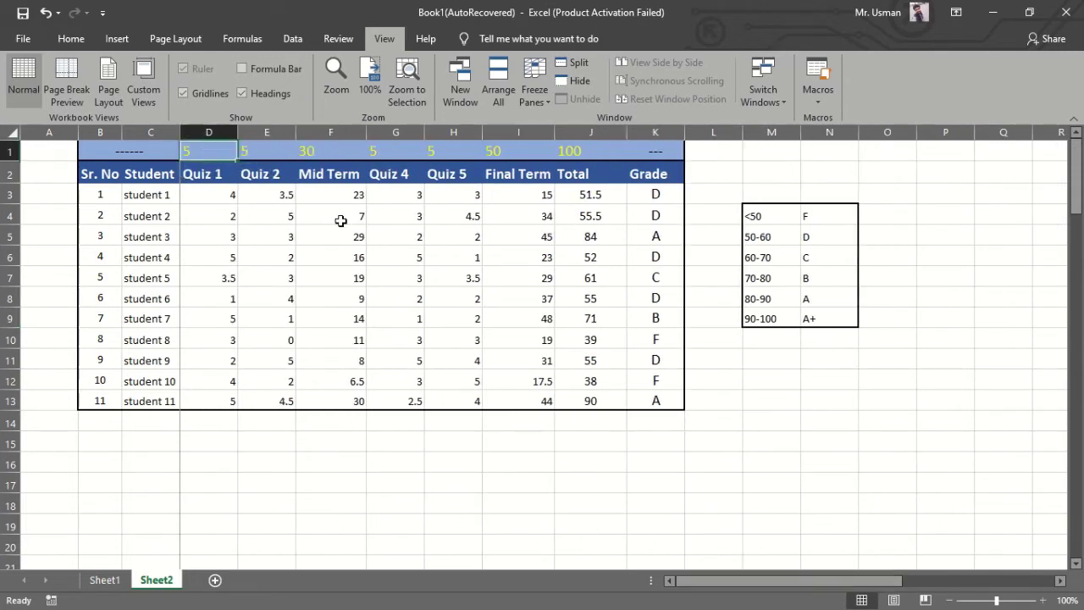
left_click(540, 89)
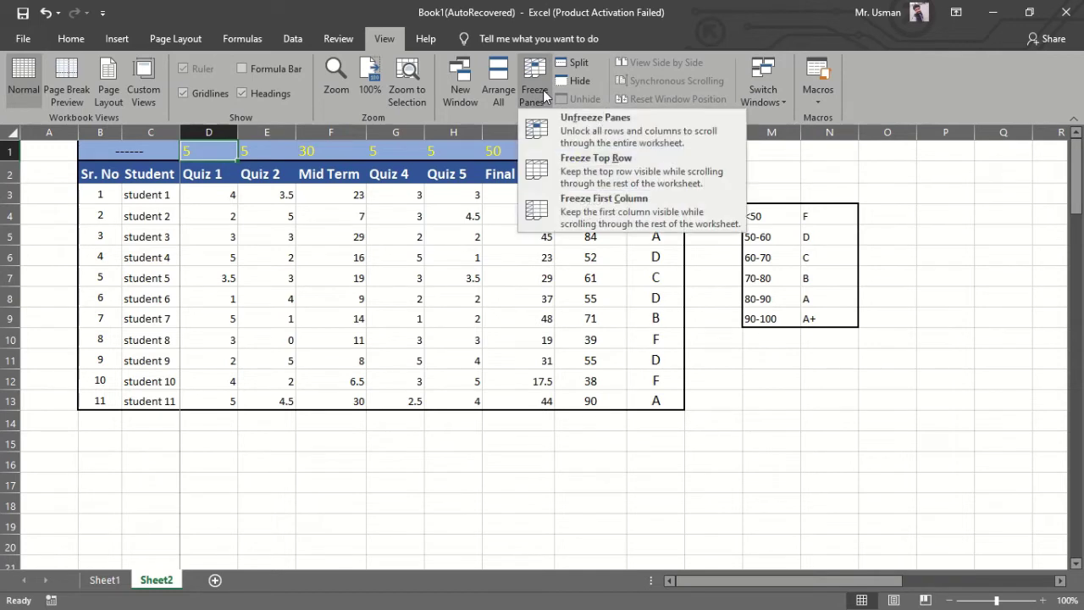
left_click(556, 135)
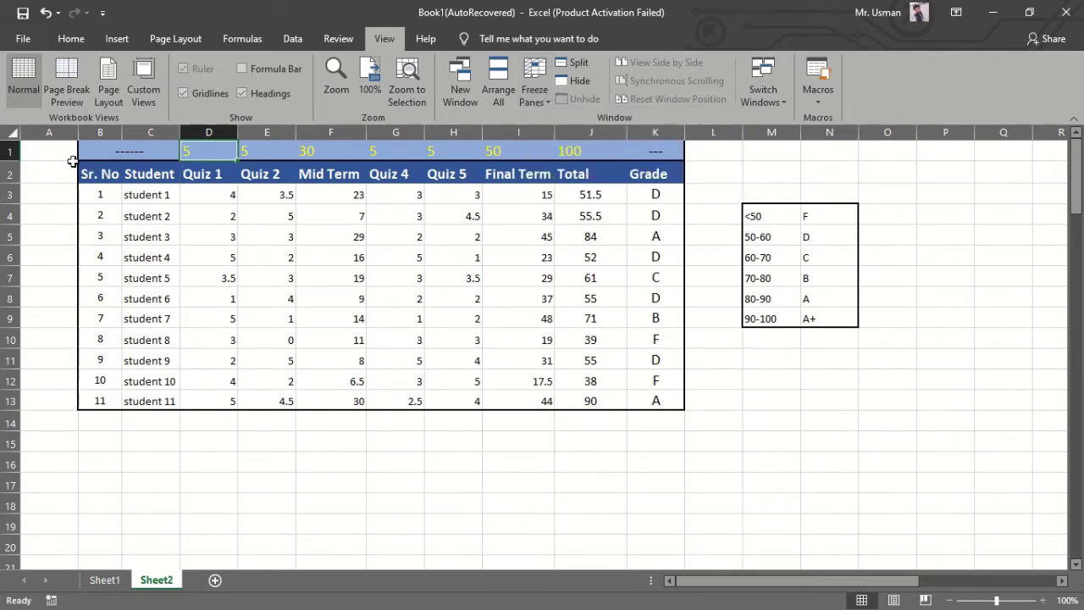
left_click(219, 218)
left_click(216, 236)
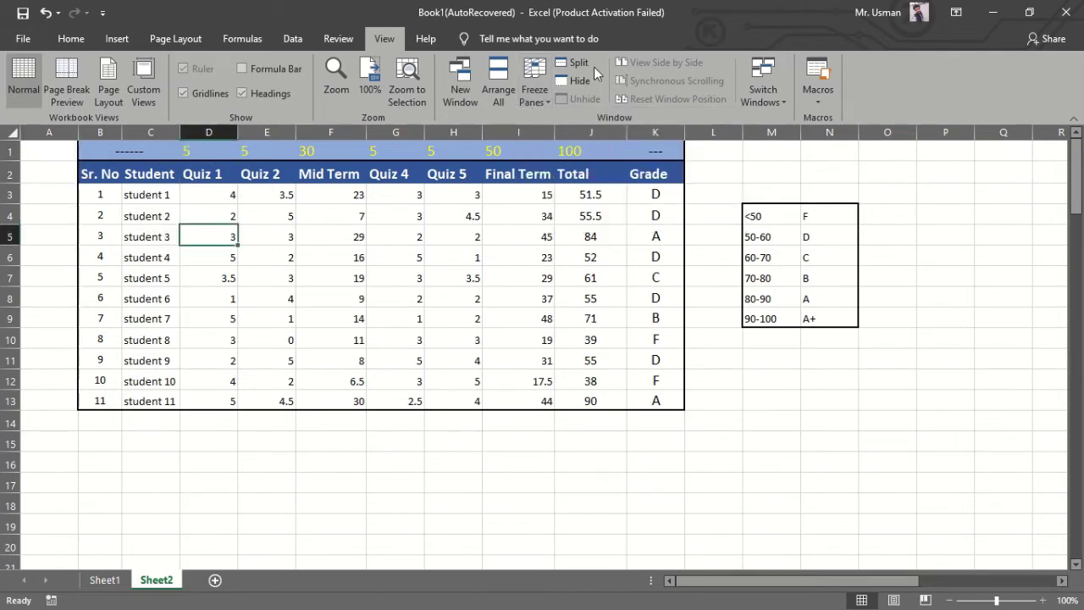
left_click(491, 396)
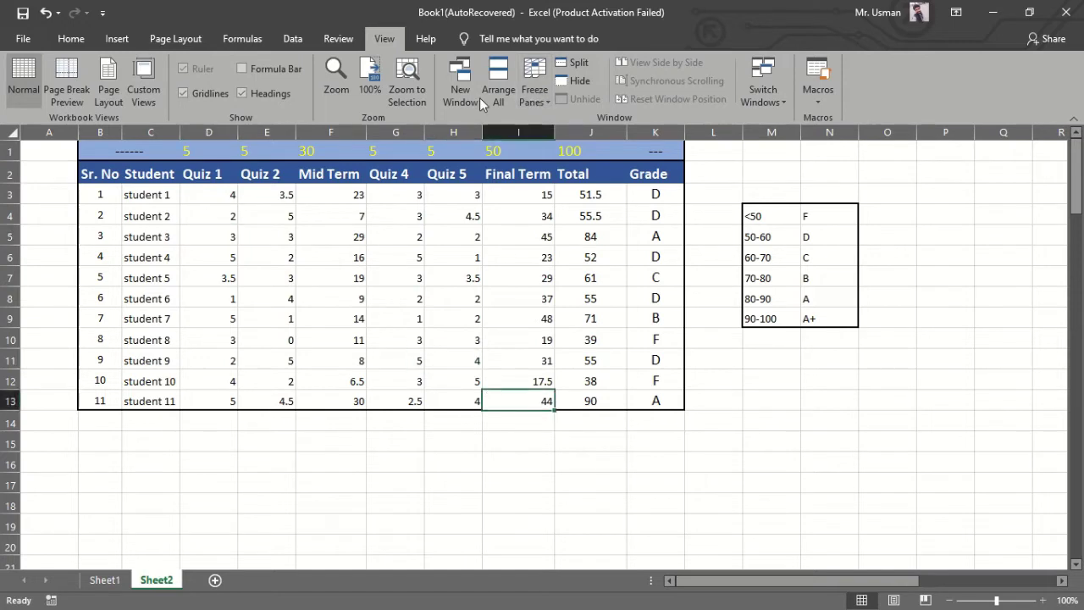
Step: Freeze only the top row and scroll to confirm it stays fixed
left_click(538, 93)
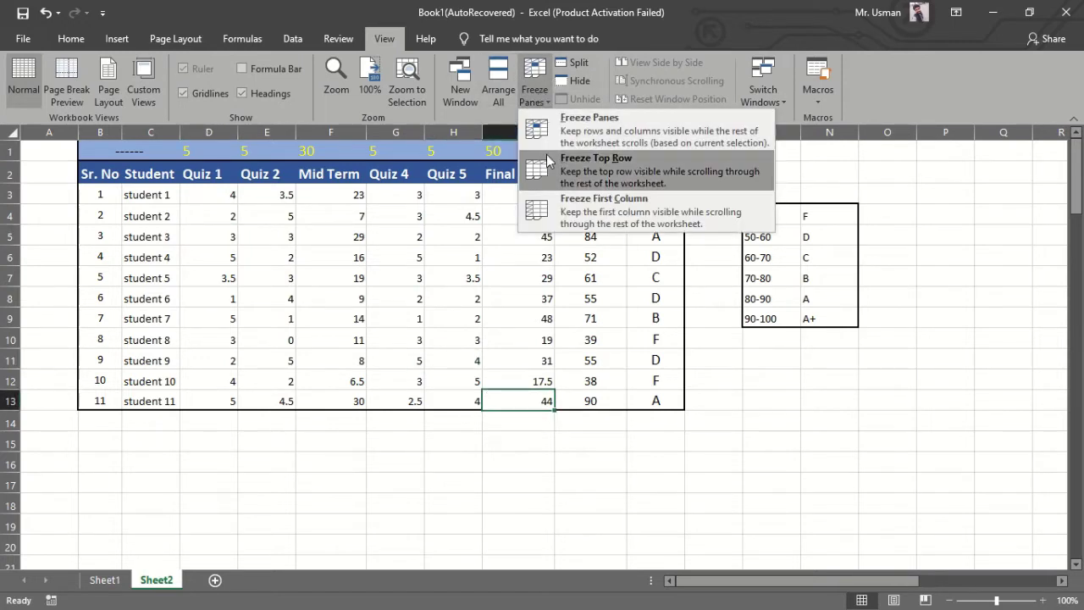
left_click(548, 160)
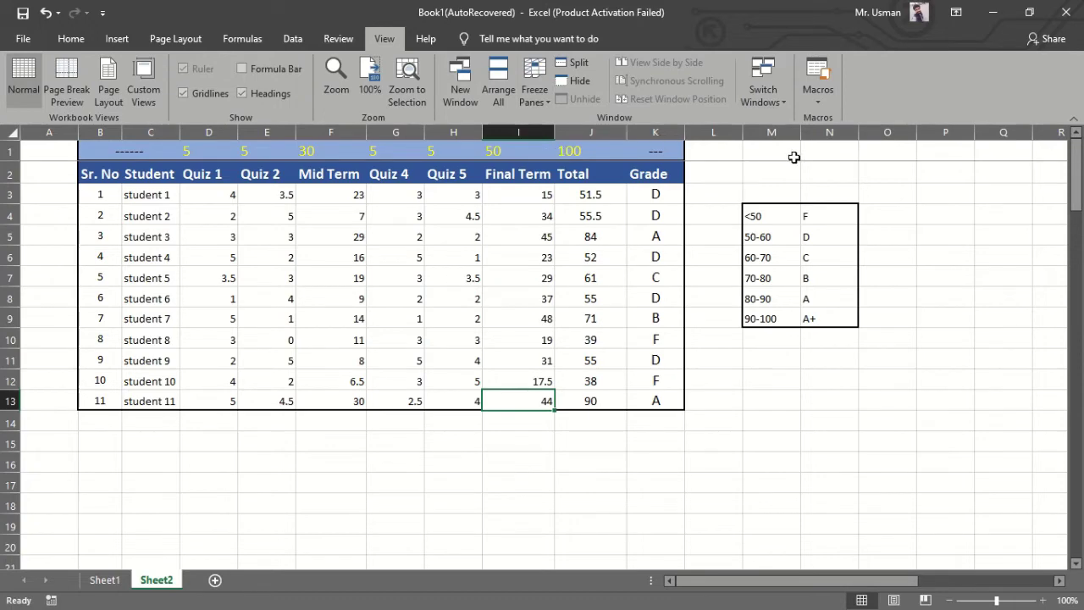
scroll(718, 337, "down", 1)
scroll(718, 337, "down", 1)
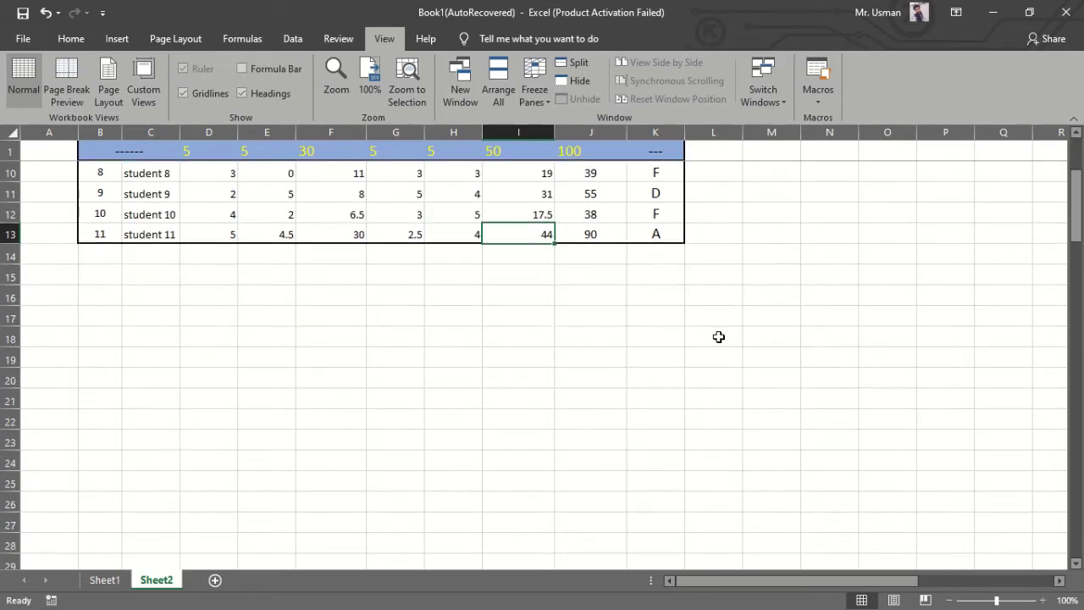
scroll(718, 337, "up", 1)
scroll(718, 337, "down", 1)
scroll(718, 337, "up", 1)
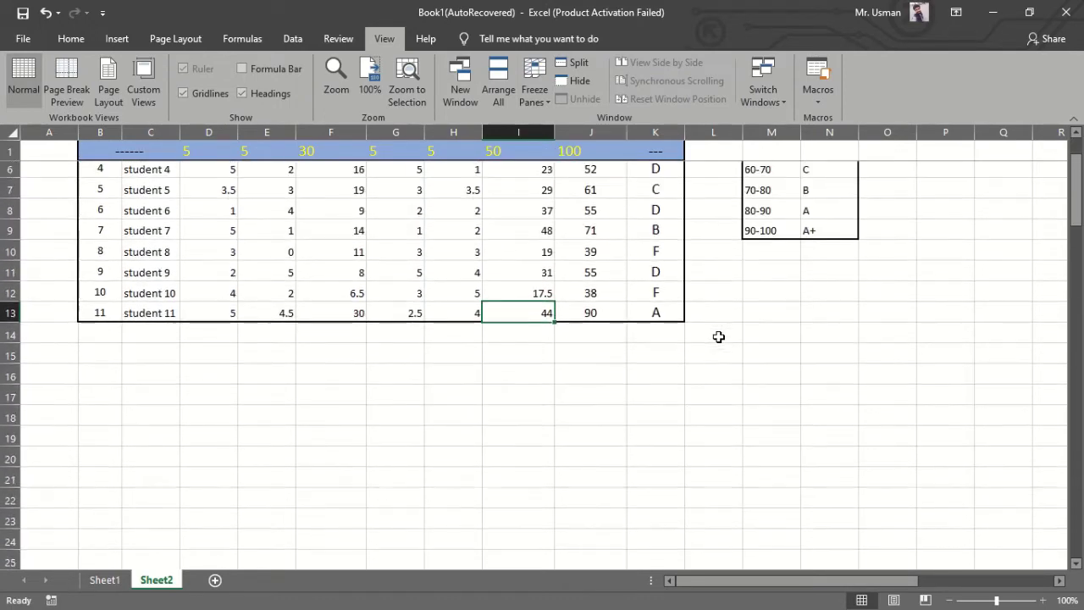
scroll(718, 337, "down", 1)
scroll(718, 337, "up", 1)
scroll(712, 322, "up", 2)
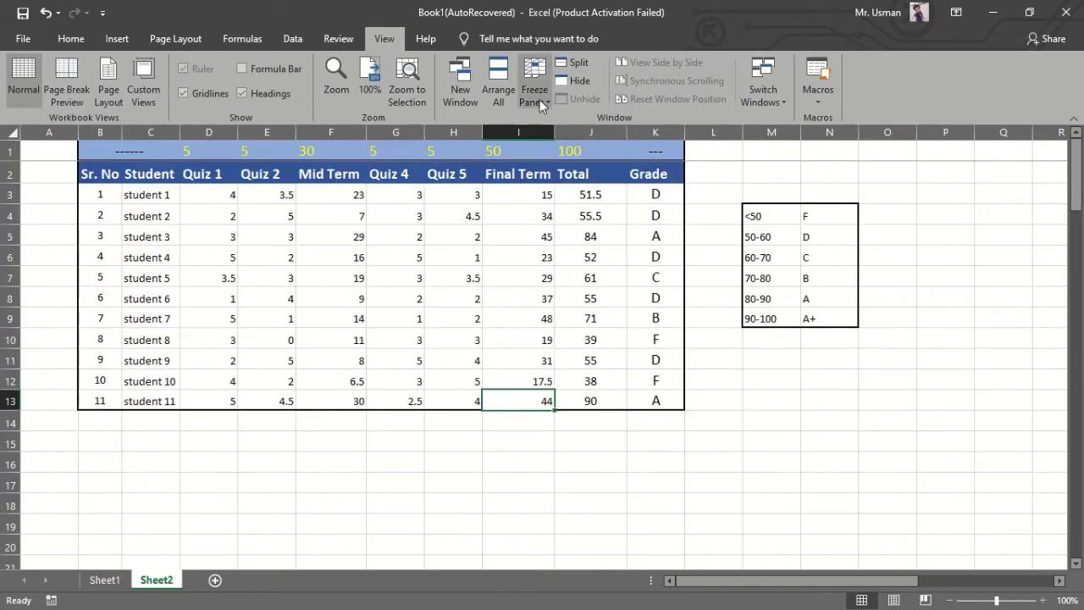
left_click(534, 84)
left_click(575, 202)
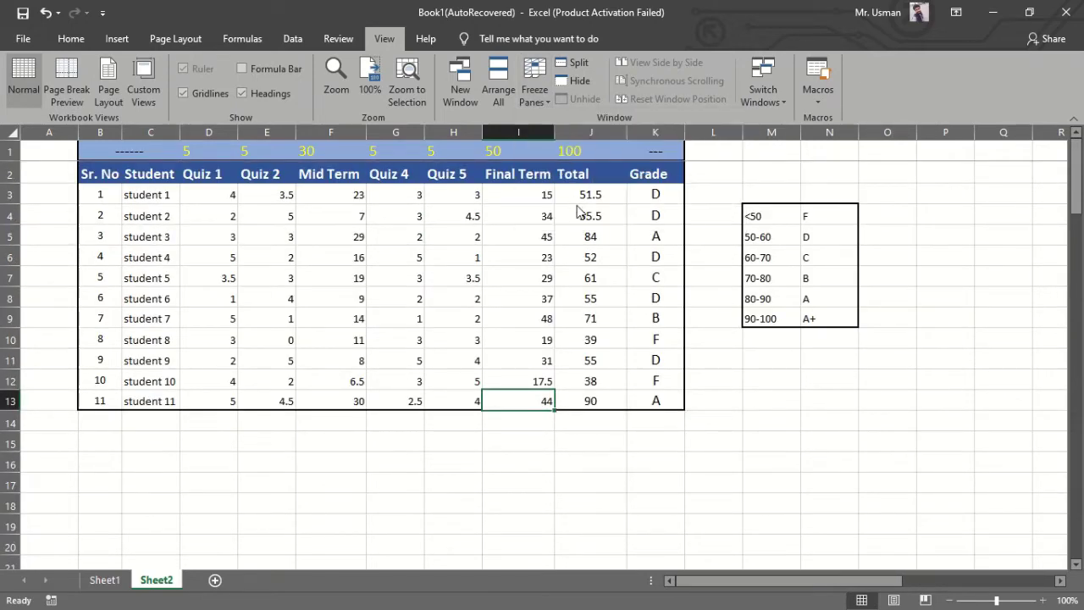
mouse_move(747, 581)
left_mouse_down()
mouse_move(784, 598)
mouse_move(755, 598)
left_mouse_up()
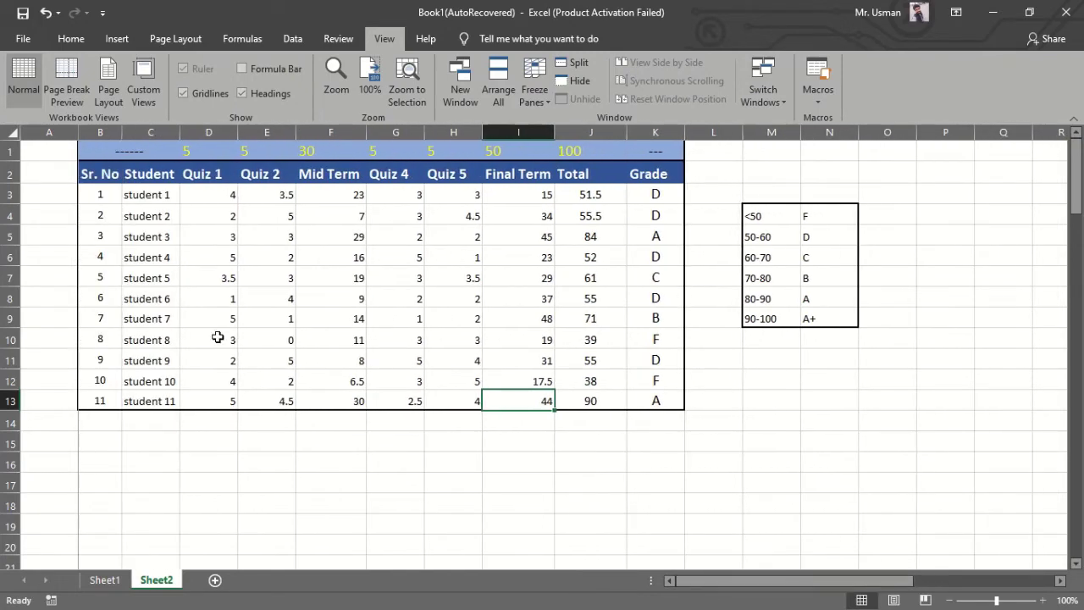
left_click(532, 100)
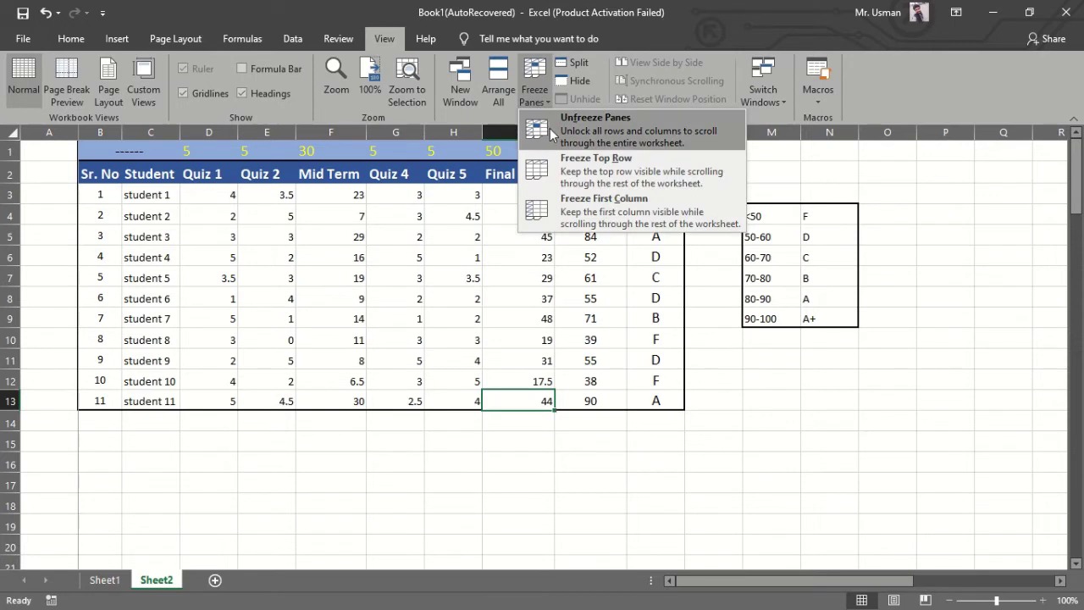
left_click(542, 125)
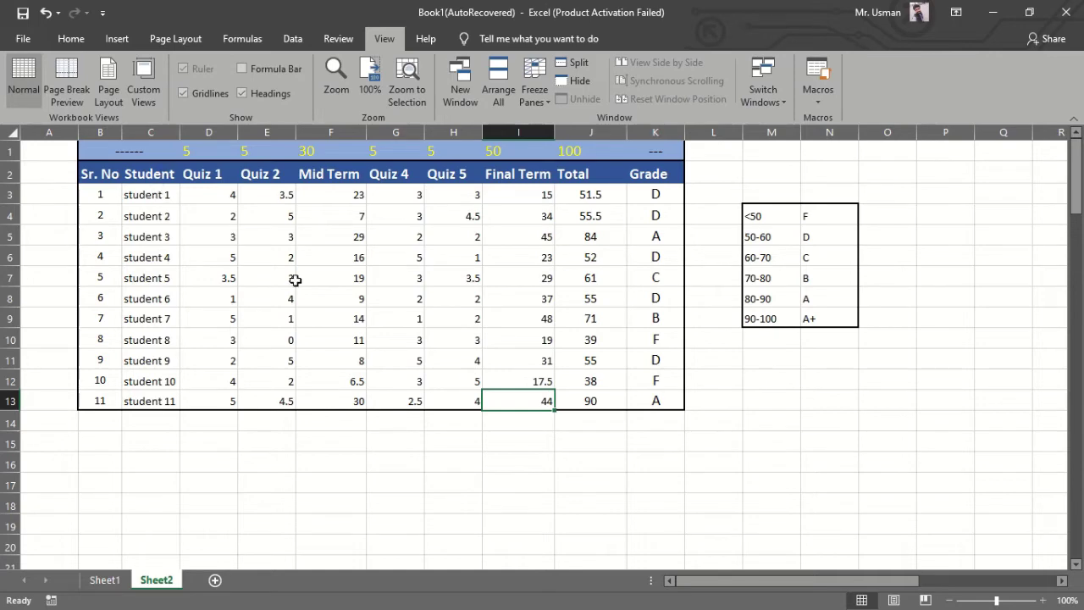
scroll(296, 281, "right", 2)
scroll(296, 281, "left", 2)
scroll(296, 280, "down", 2)
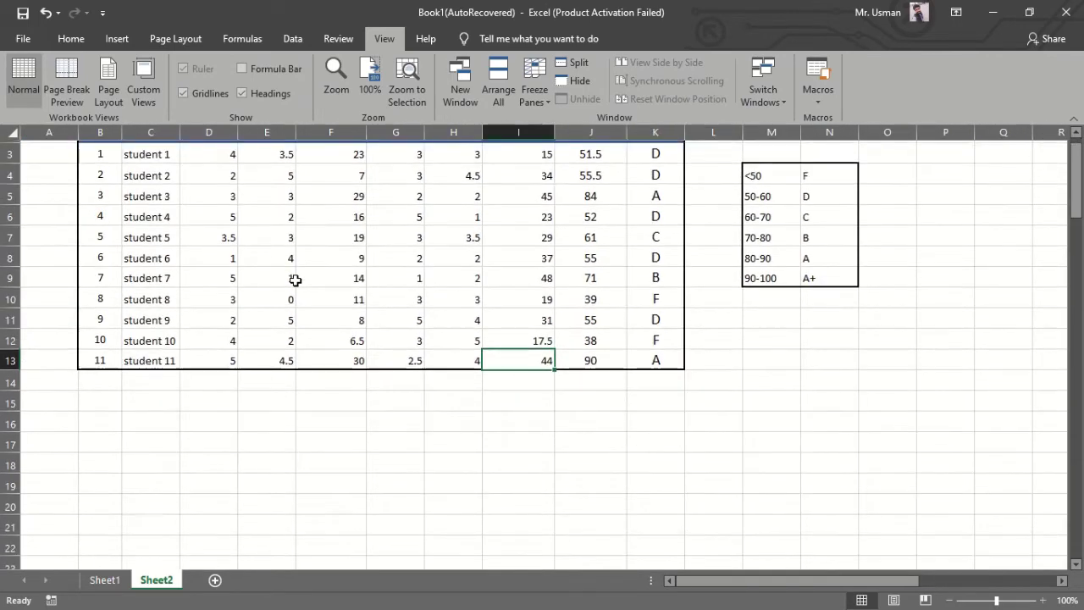
scroll(295, 281, "up", 1)
scroll(296, 281, "down", 2)
scroll(295, 281, "up", 3)
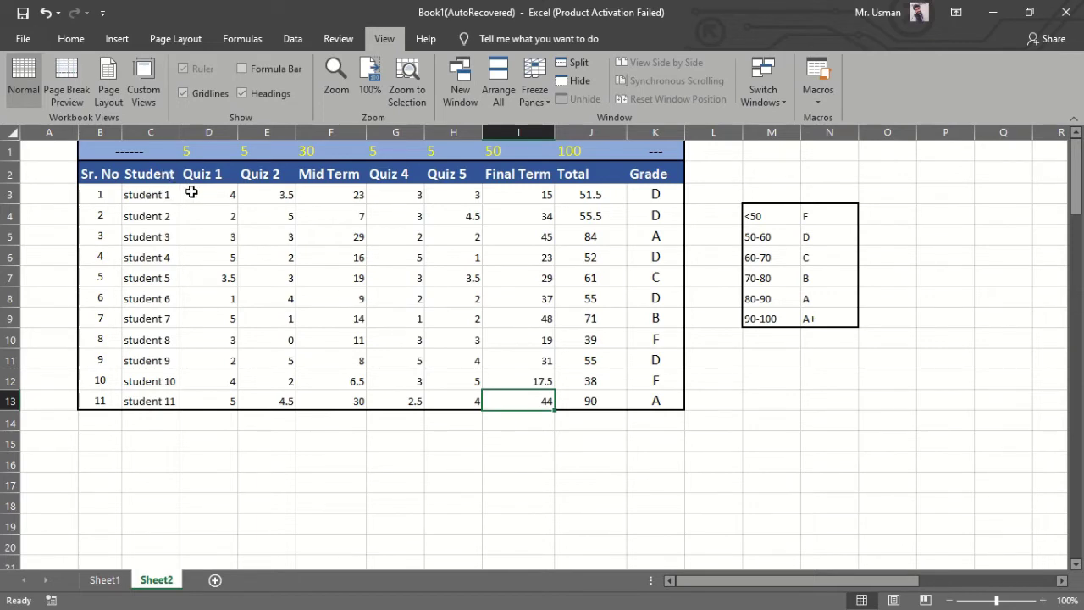
scroll(271, 313, "down", 1)
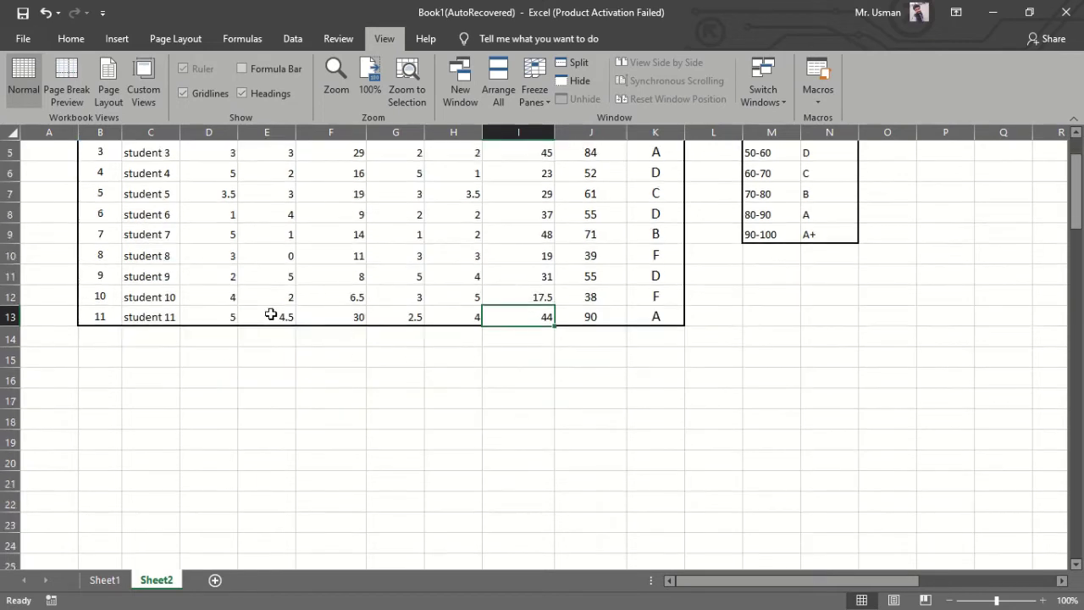
scroll(271, 314, "down", 4)
left_click_drag(845, 581, 977, 580)
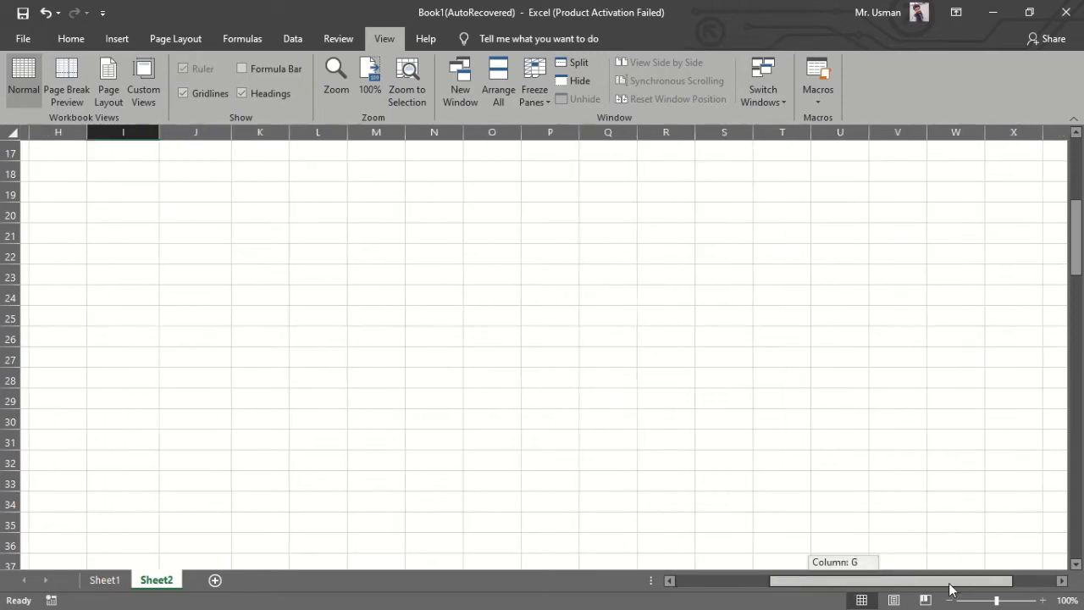
scroll(794, 460, "down", 7)
scroll(794, 460, "down", 18)
left_click(841, 454)
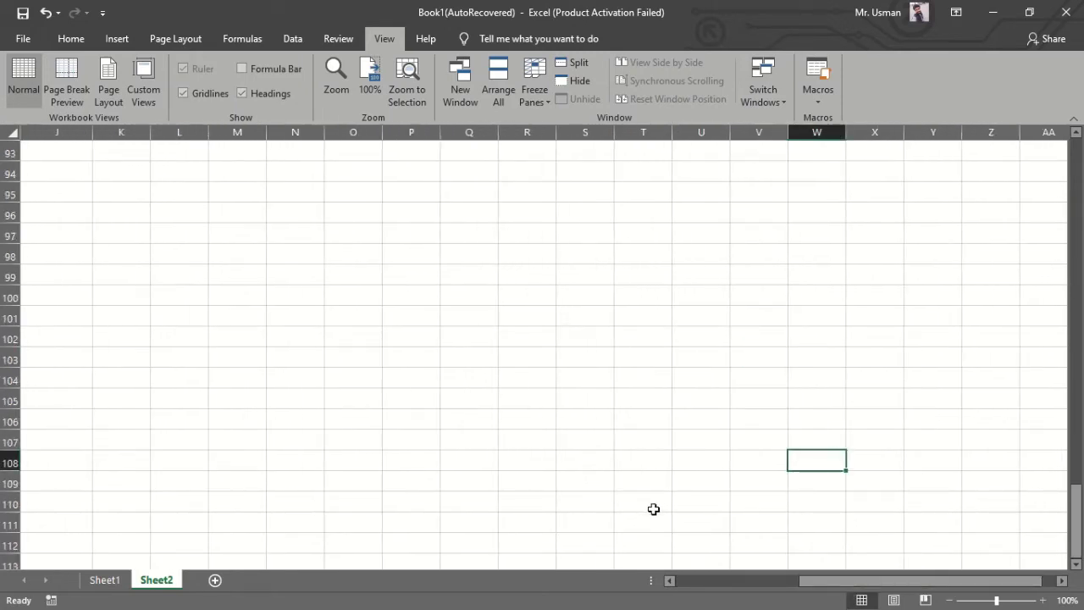
type("5987234587239457892345789234")
key("Return")
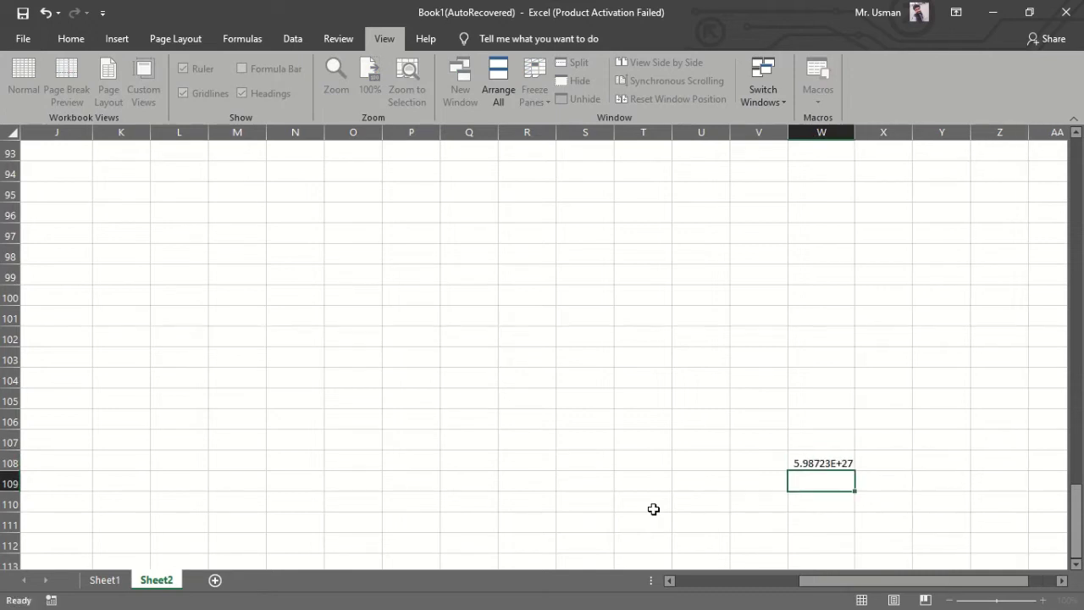
left_click(836, 463)
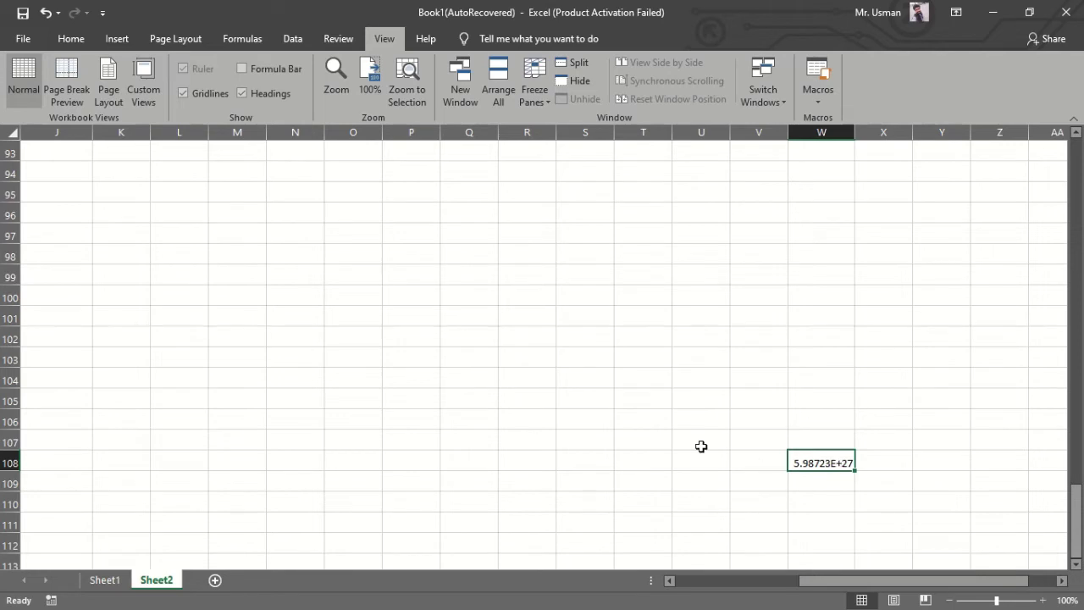
mouse_move(952, 581)
left_mouse_down()
mouse_move(903, 584)
mouse_move(945, 584)
left_mouse_up()
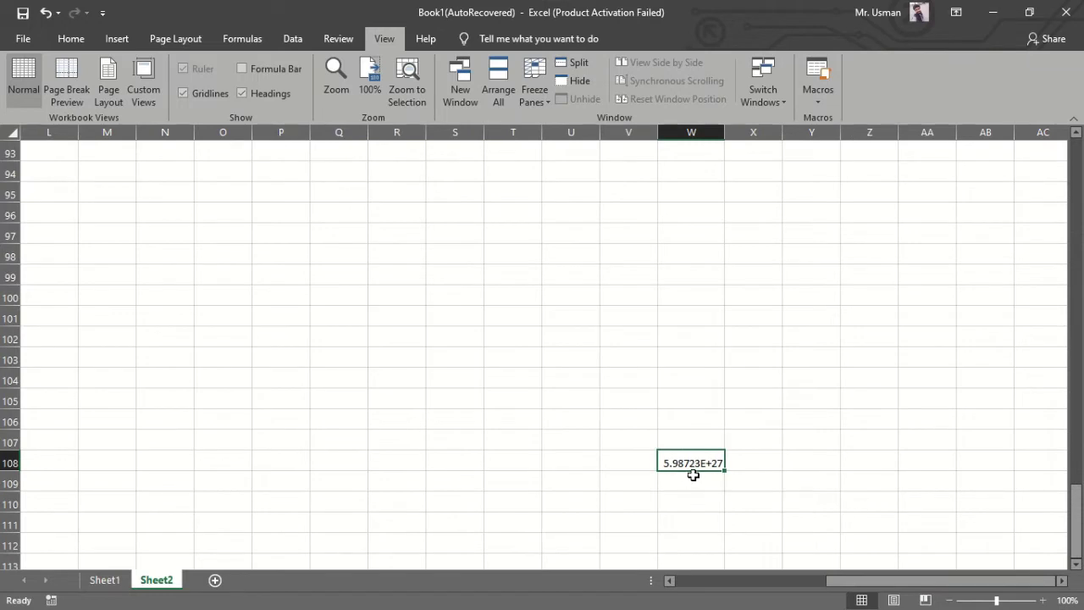
left_click(73, 41)
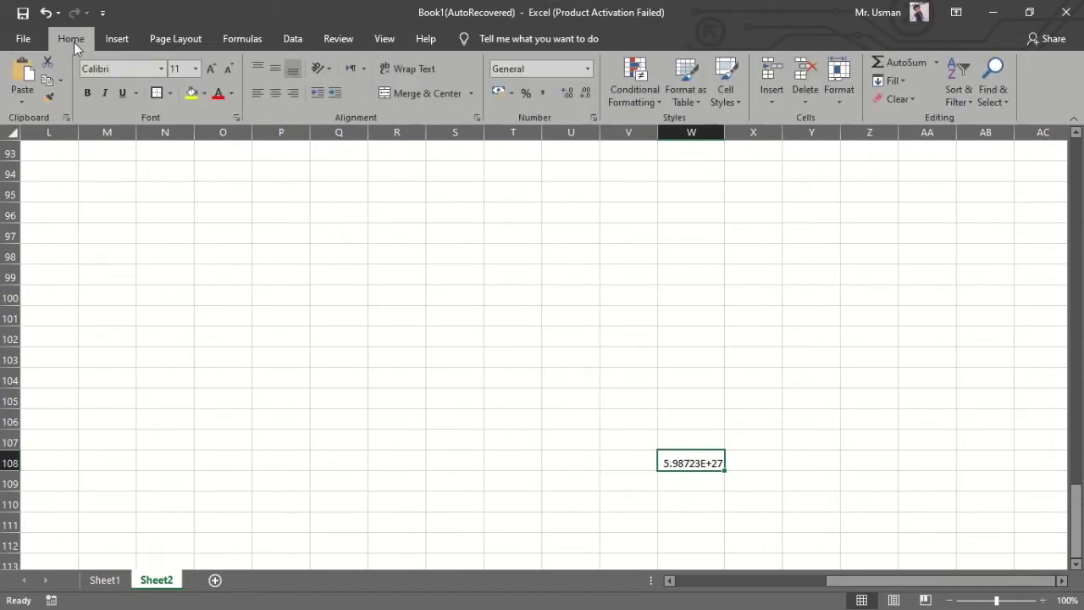
Step: Turn on the Formula Bar to read W108's full value, then scroll back to the table's top
left_click(378, 35)
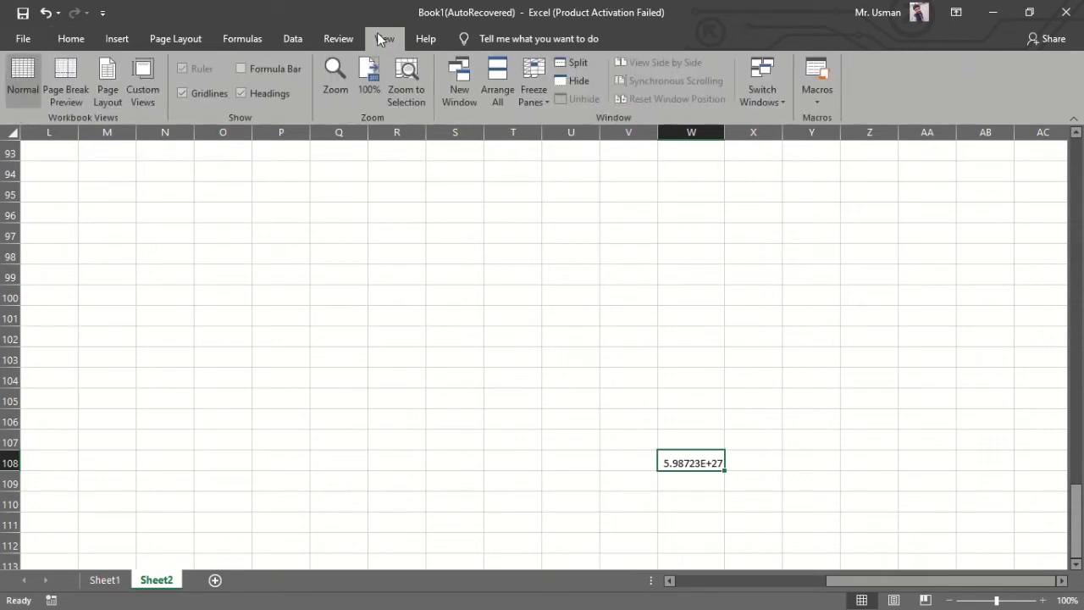
left_click(242, 69)
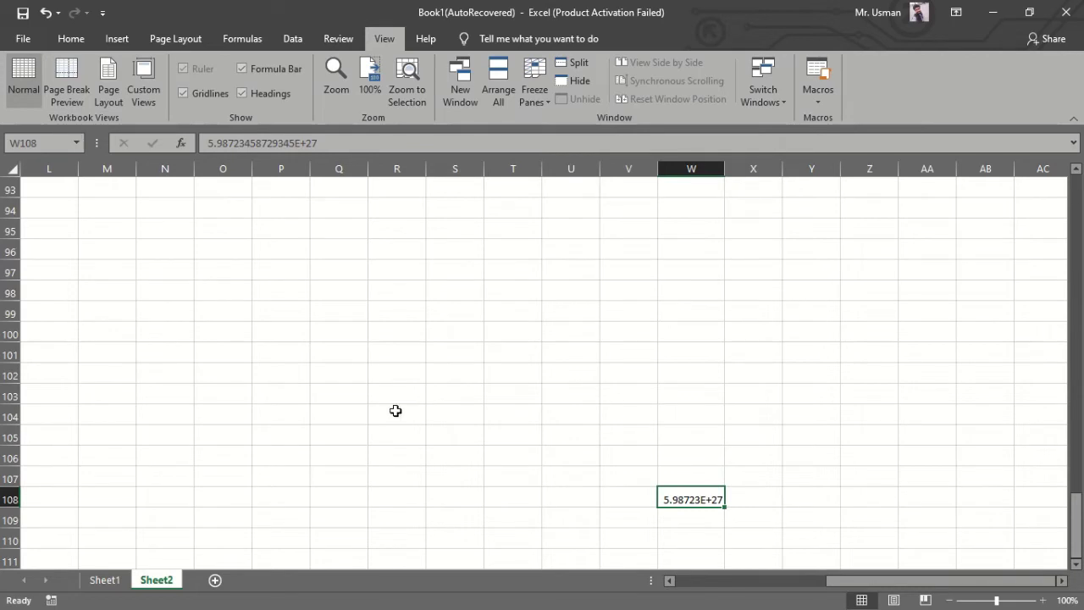
scroll(395, 410, "left", 5)
scroll(395, 410, "up", 20)
scroll(396, 410, "up", 2)
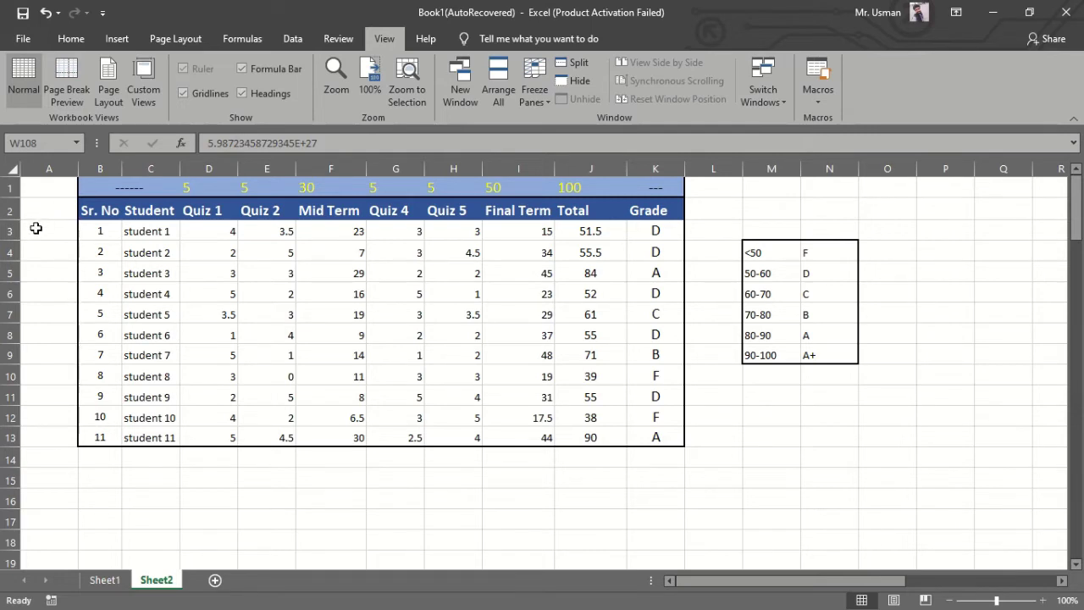
Step: Select A3, header row 2, column A, merged cell B1 and column C to examine the header layout
left_click(38, 225)
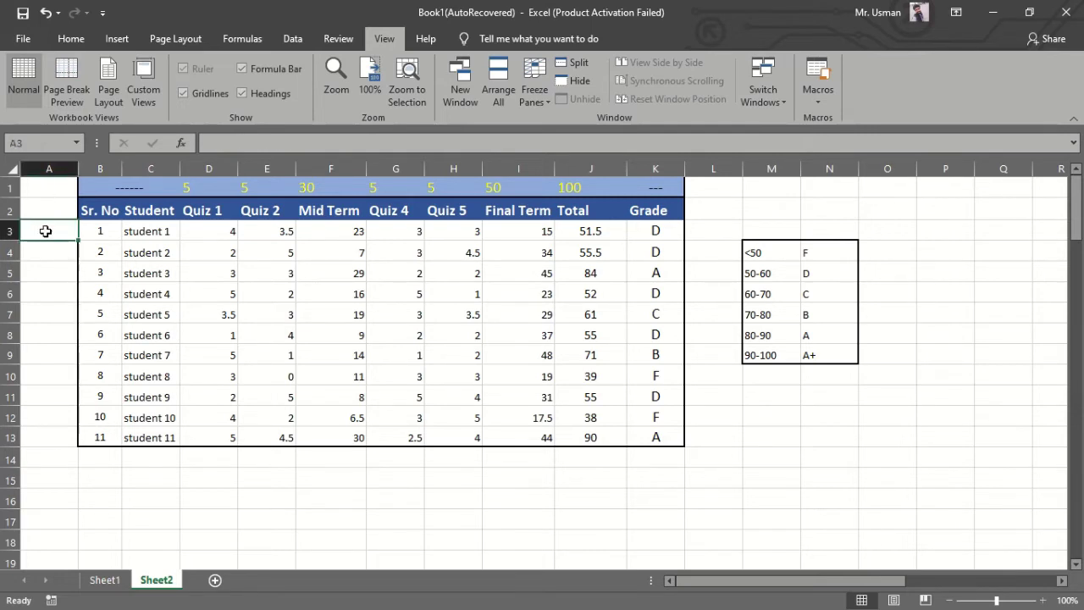
left_click(6, 207)
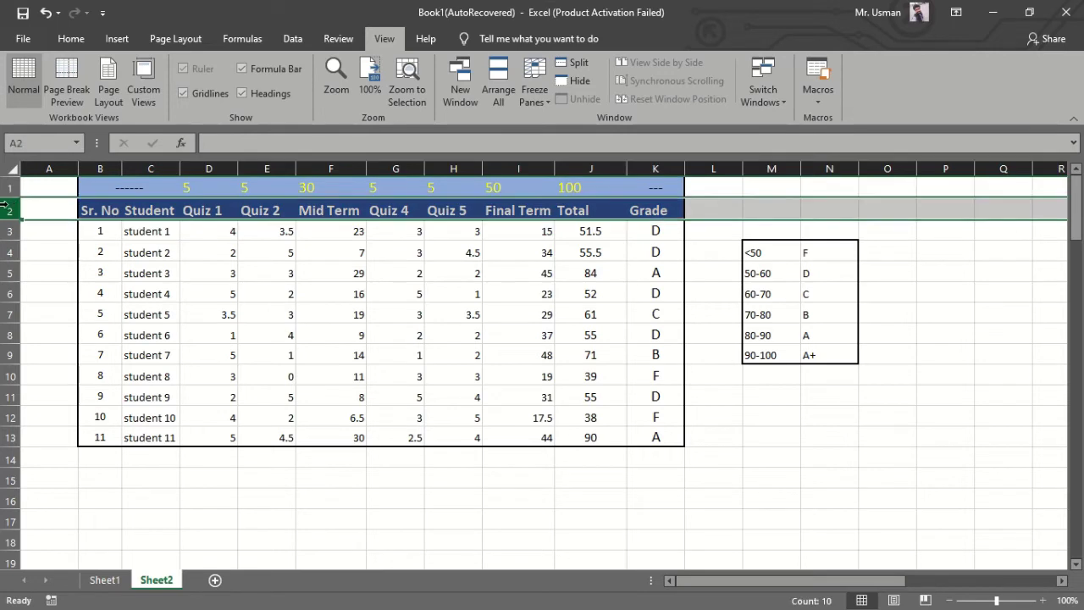
left_click(61, 232)
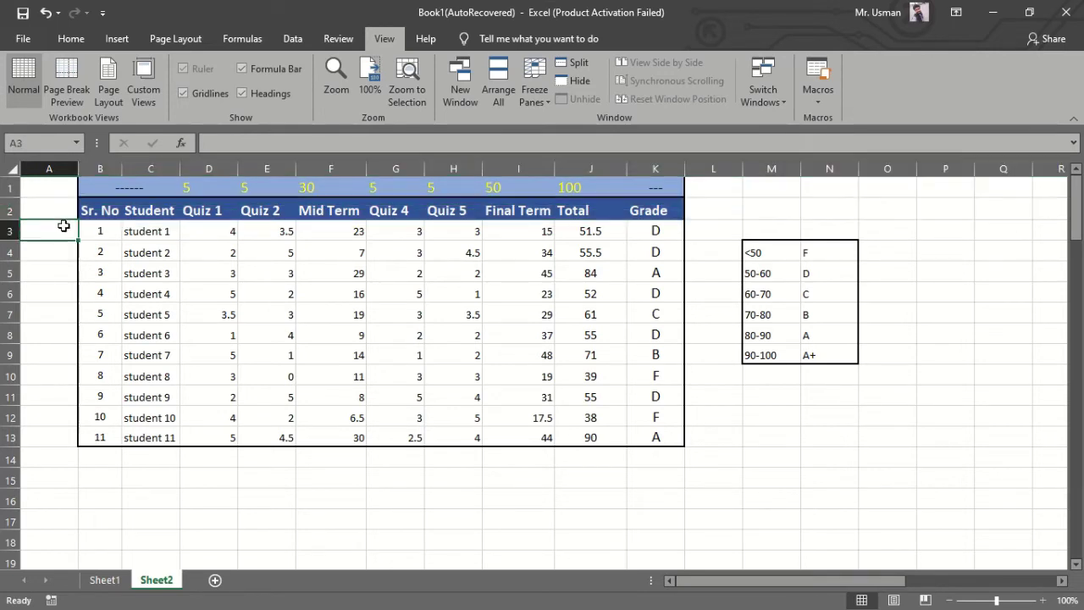
left_click(63, 172)
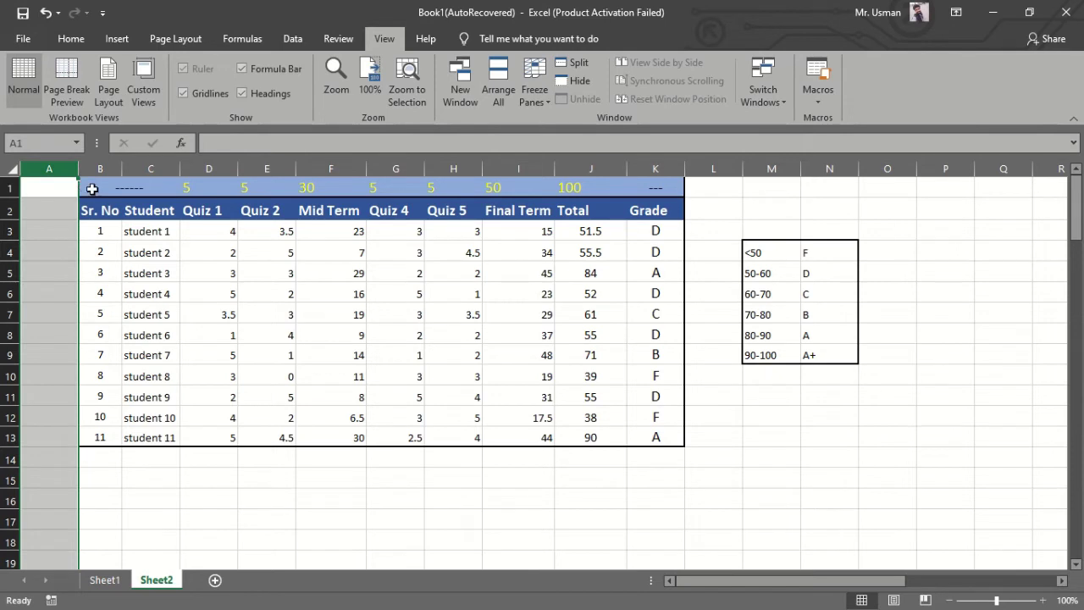
left_click(92, 187)
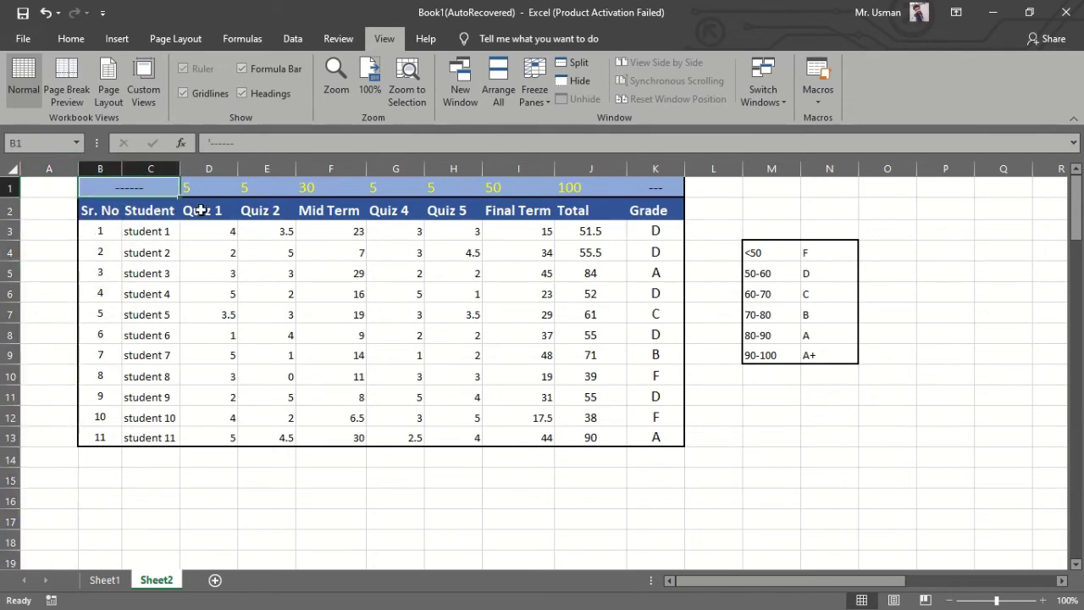
left_click(54, 235)
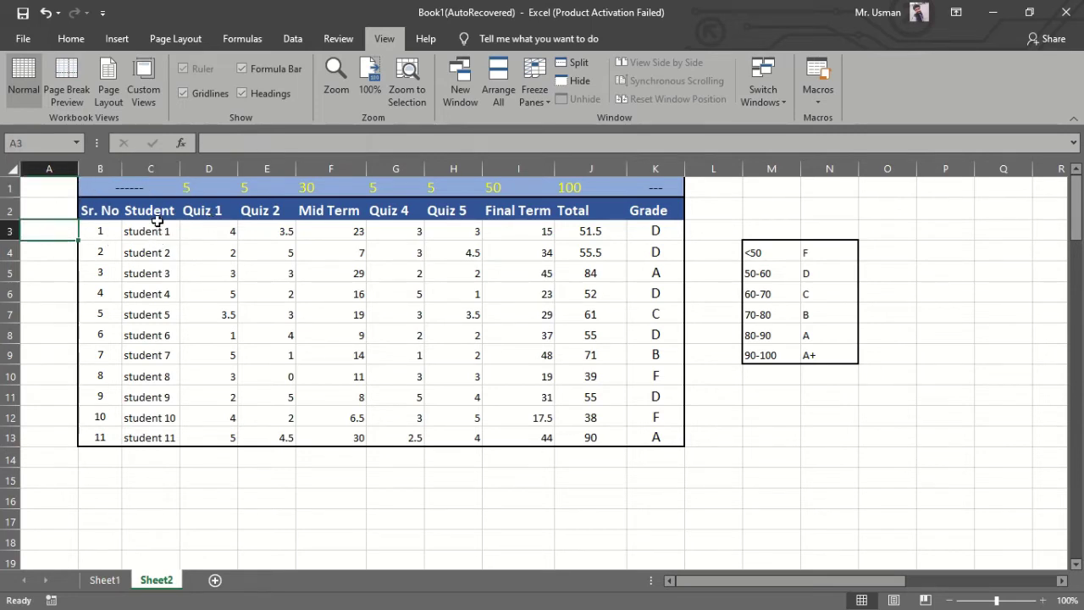
left_click(155, 167)
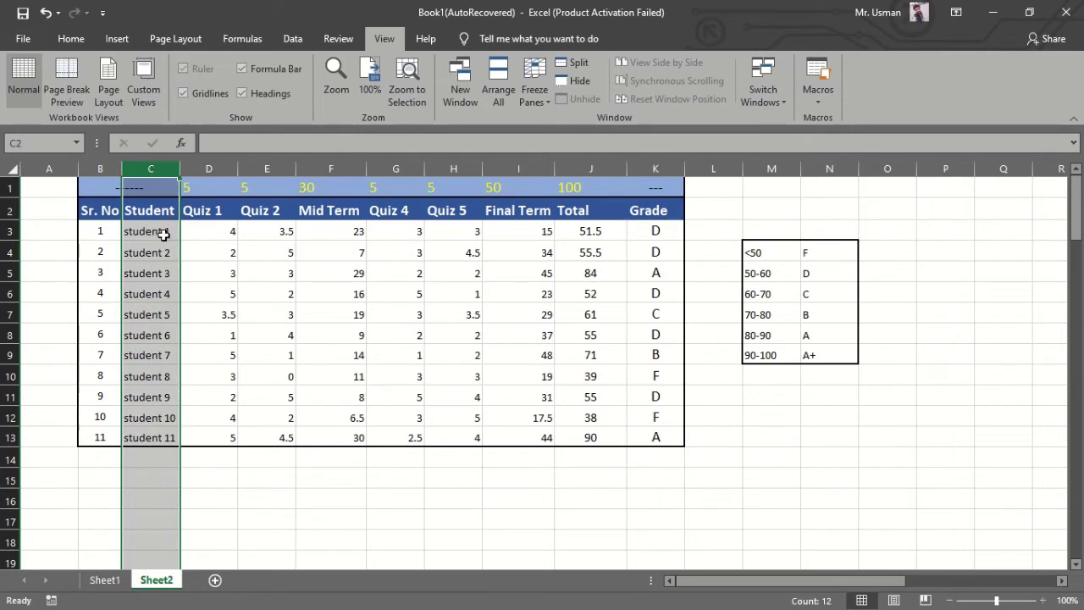
left_click(205, 234)
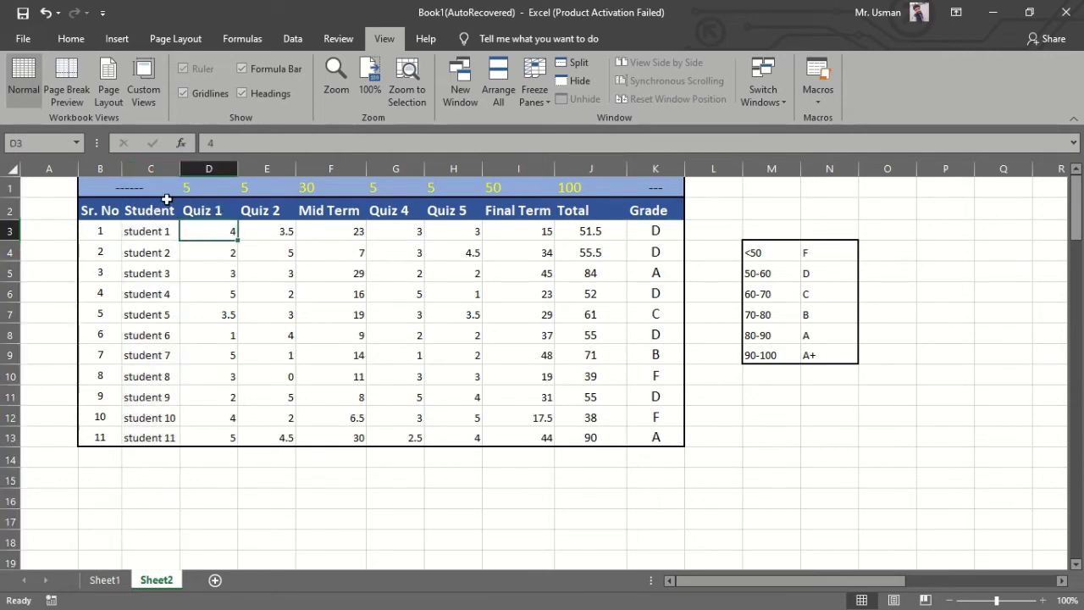
Step: Freeze panes at D3 so rows 1–2 and columns A–C stay fixed
mouse_move(147, 209)
left_mouse_down()
mouse_move(151, 230)
mouse_move(111, 232)
left_mouse_up()
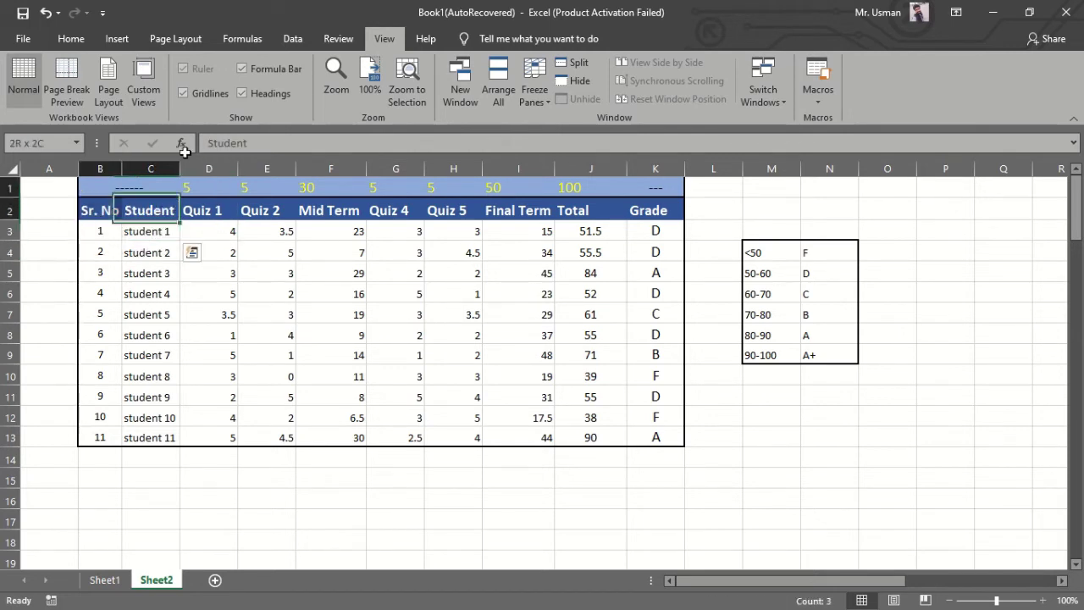
left_click_drag(110, 232, 213, 210)
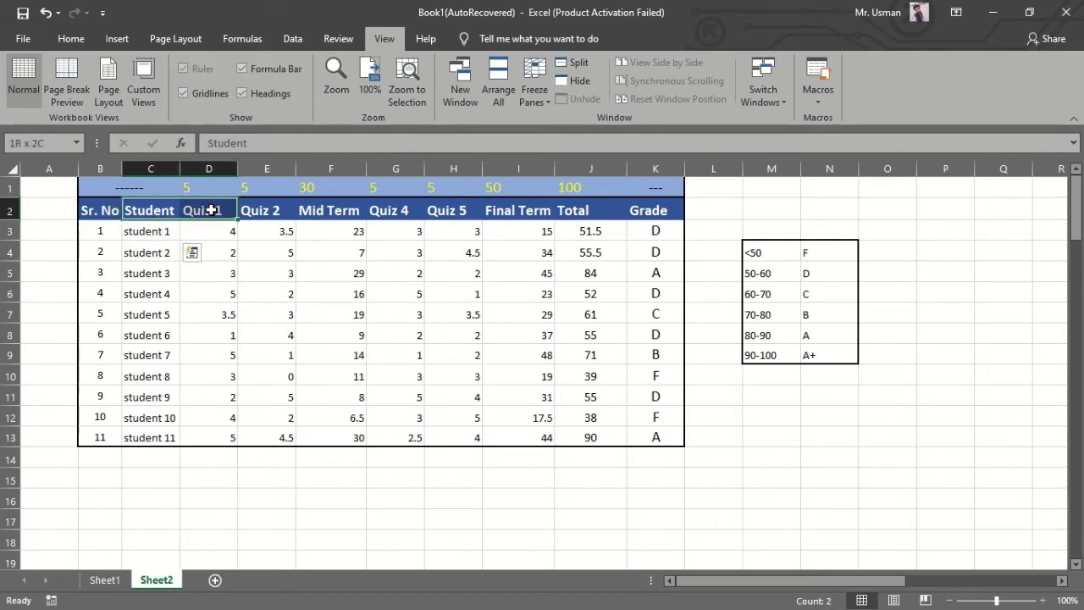
mouse_move(211, 210)
left_mouse_down()
mouse_move(168, 247)
mouse_move(226, 214)
left_mouse_up()
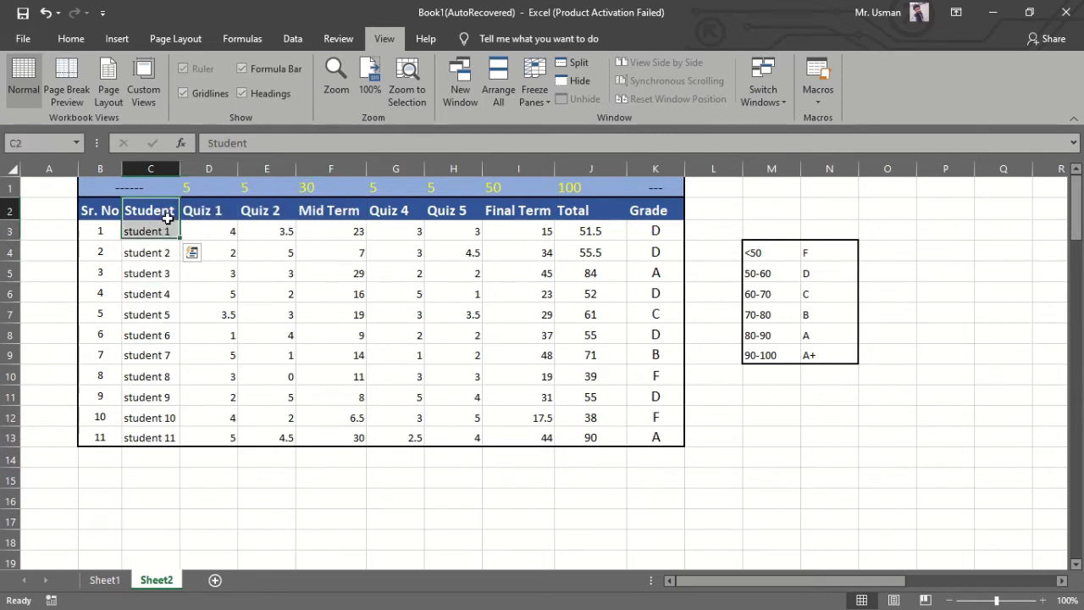
left_click(222, 232)
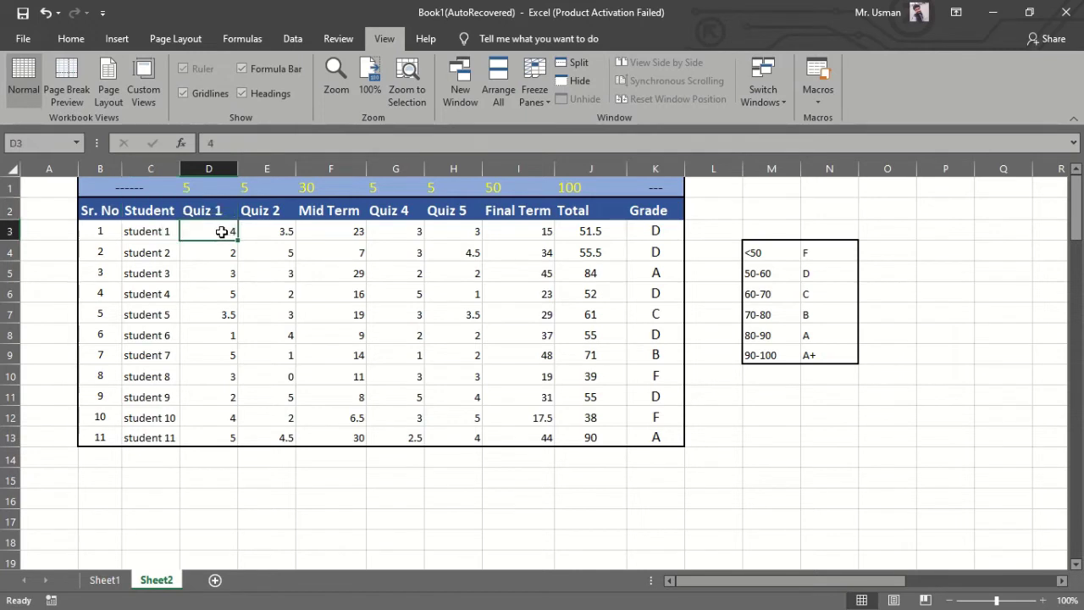
left_click(542, 94)
left_click(552, 123)
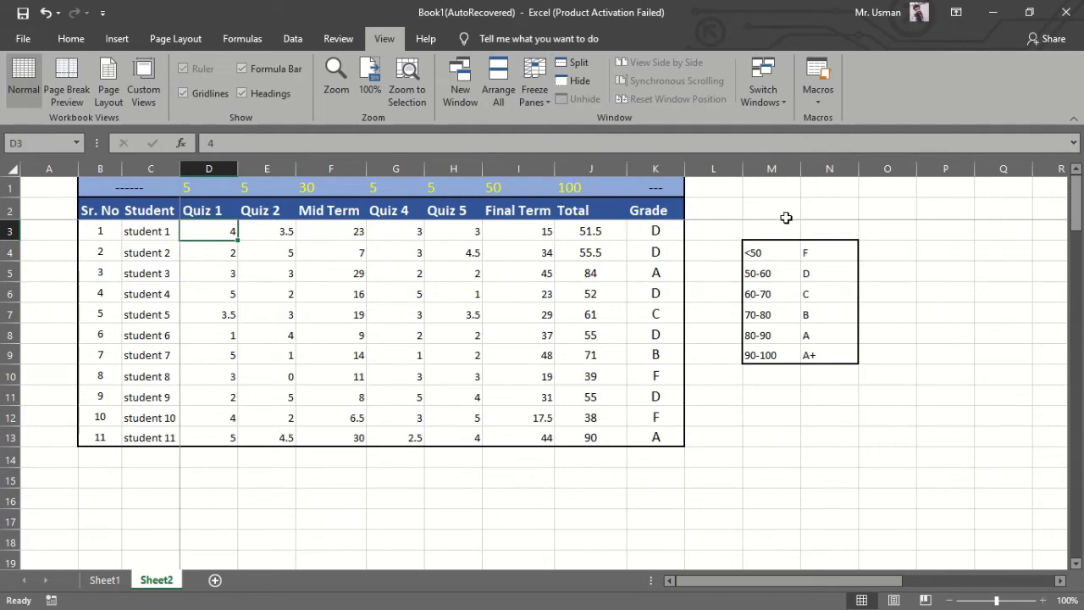
scroll(398, 528, "down", 5)
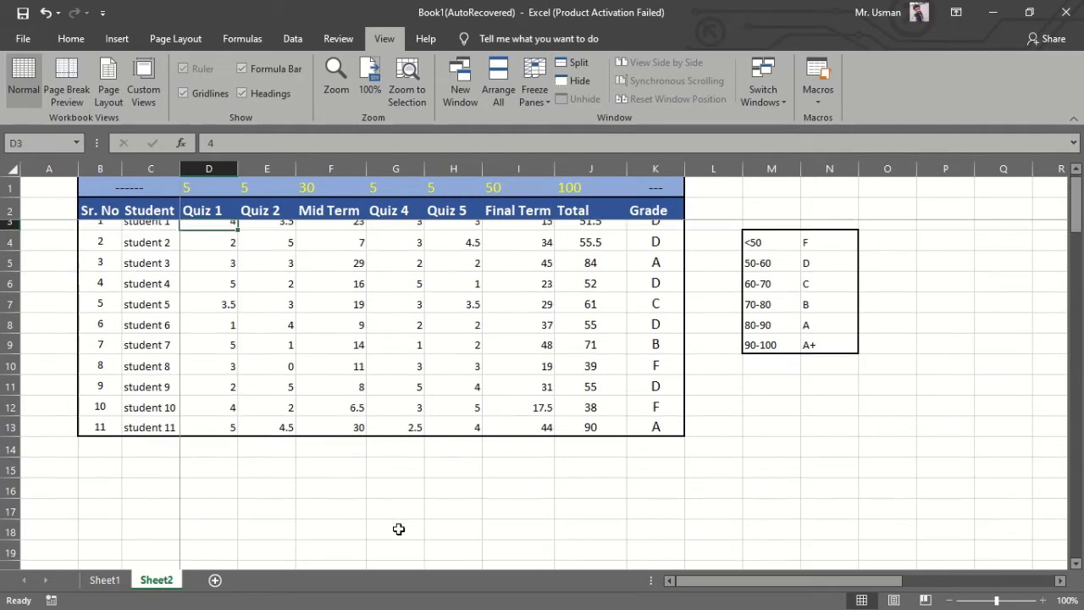
scroll(398, 528, "down", 1)
scroll(398, 529, "down", 1)
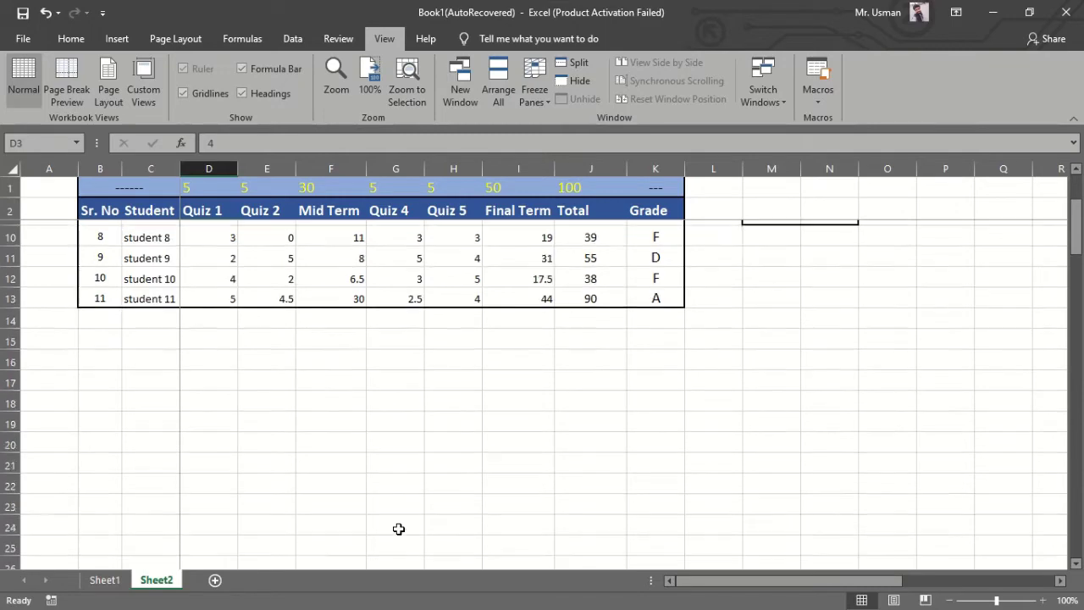
scroll(398, 529, "down", 1)
scroll(398, 528, "down", 2)
scroll(398, 529, "down", 1)
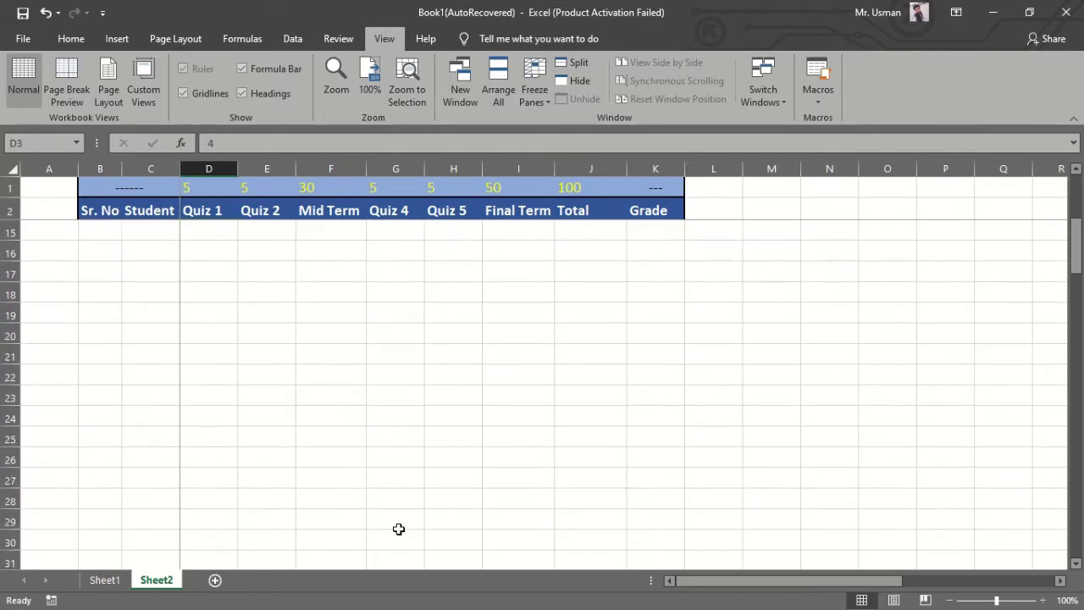
scroll(398, 528, "up", 2)
scroll(398, 529, "up", 1)
scroll(398, 529, "up", 1)
scroll(398, 528, "up", 2)
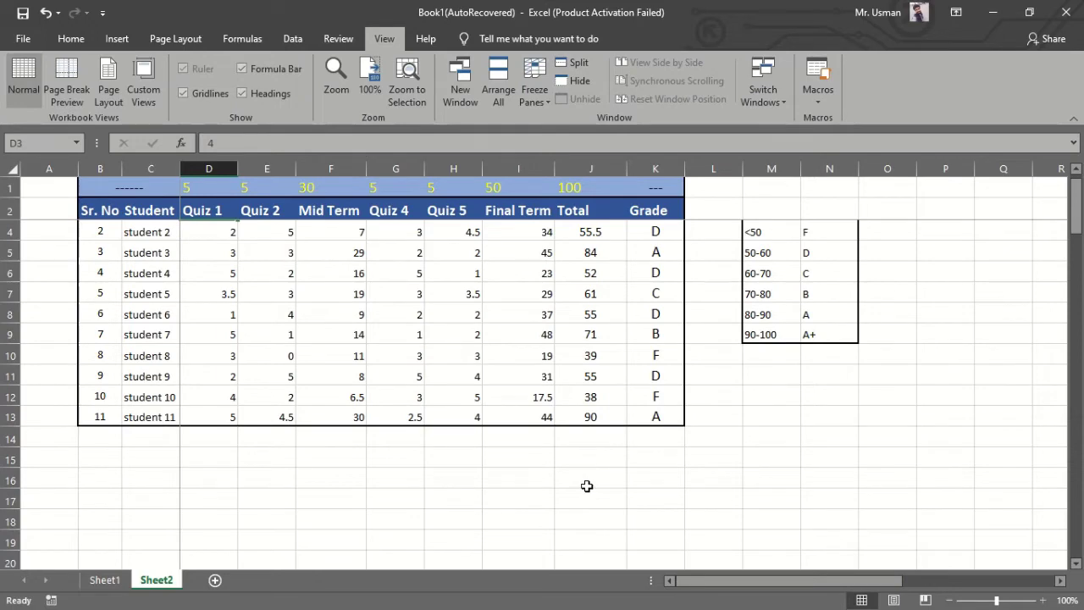
scroll(587, 486, "right", 4)
scroll(587, 486, "left", 2)
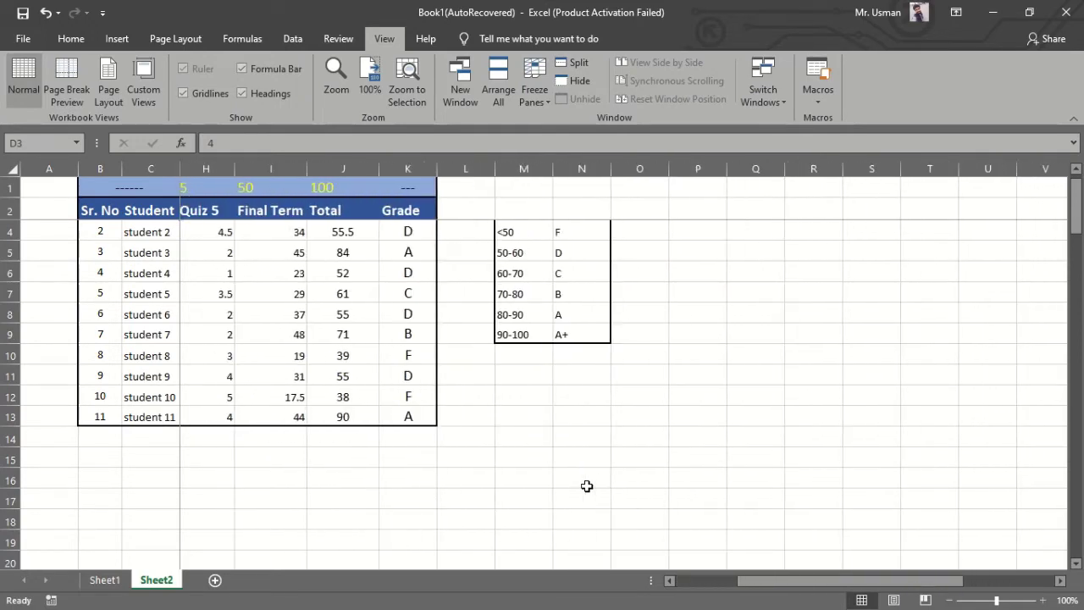
scroll(587, 486, "right", 1)
scroll(587, 486, "right", 1)
scroll(587, 487, "left", 4)
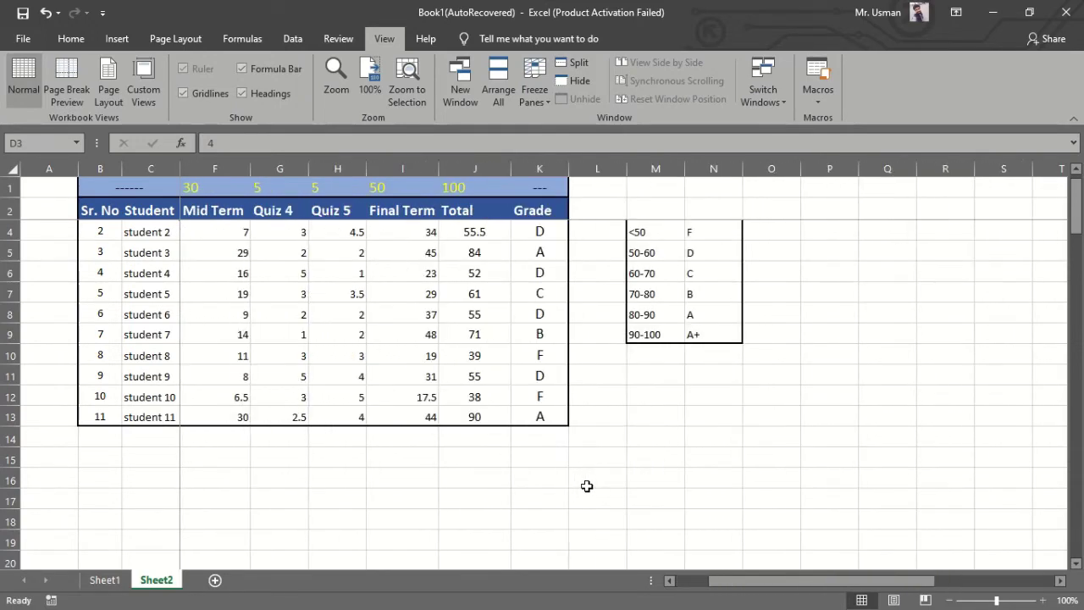
scroll(586, 486, "right", 3)
scroll(586, 486, "left", 3)
scroll(586, 486, "down", 2)
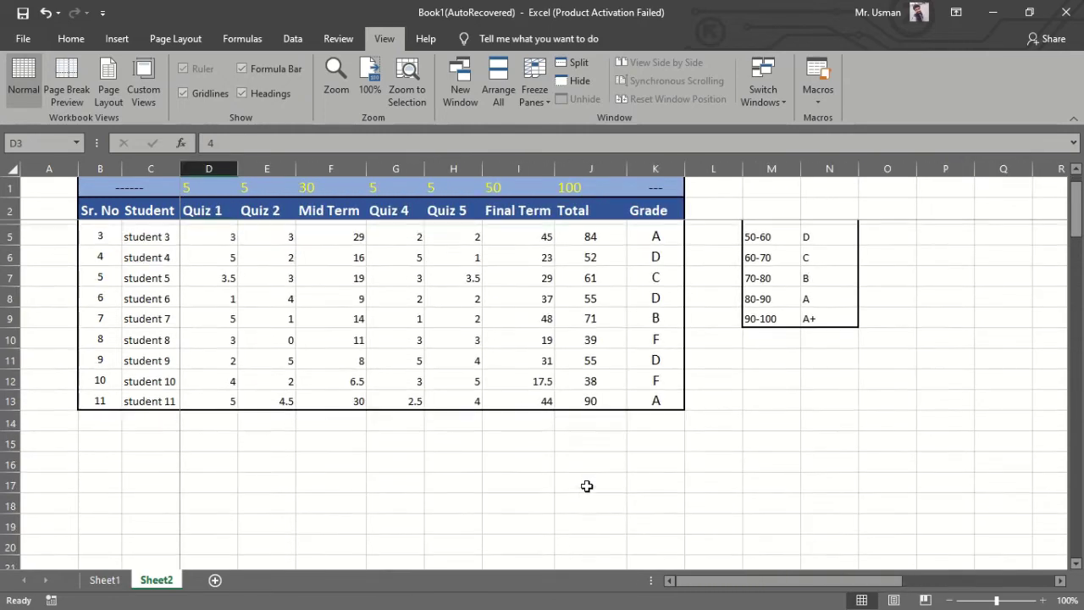
scroll(587, 486, "down", 1)
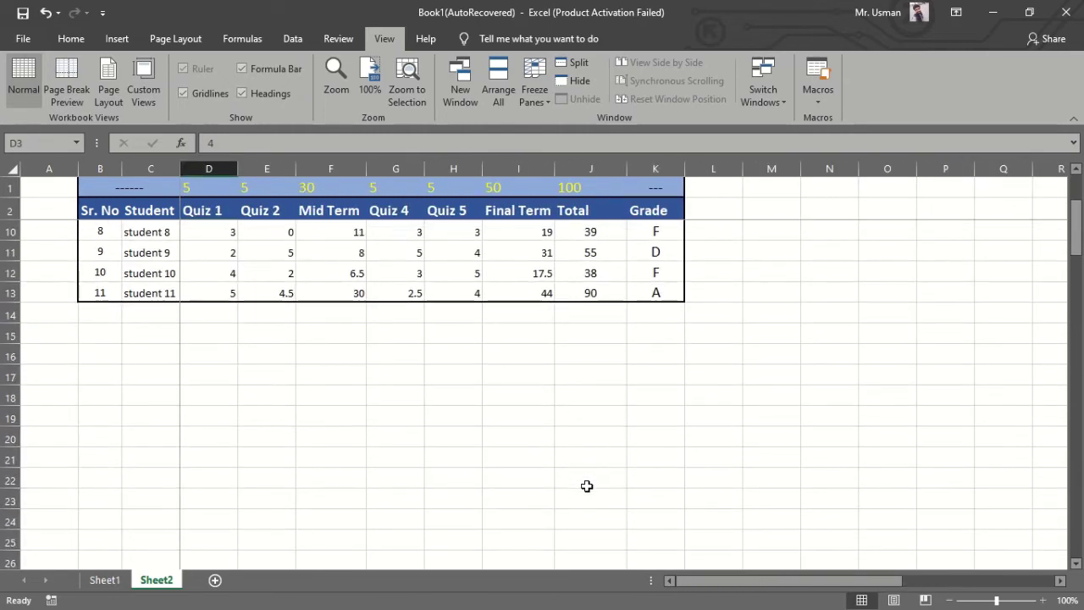
left_click_drag(774, 583, 841, 589)
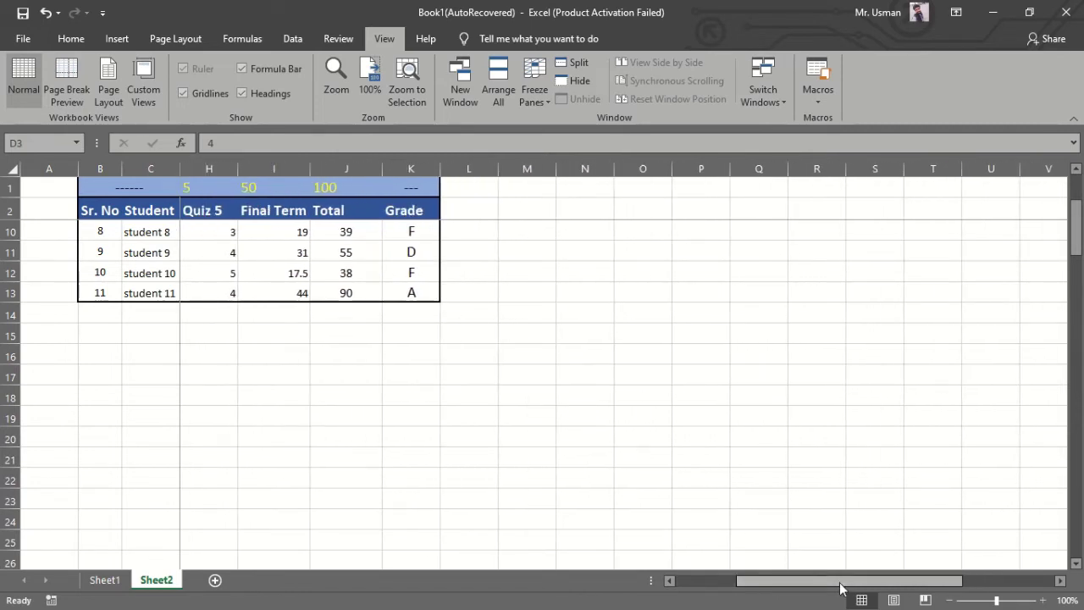
mouse_move(841, 589)
left_mouse_down()
mouse_move(872, 582)
mouse_move(783, 582)
left_mouse_up()
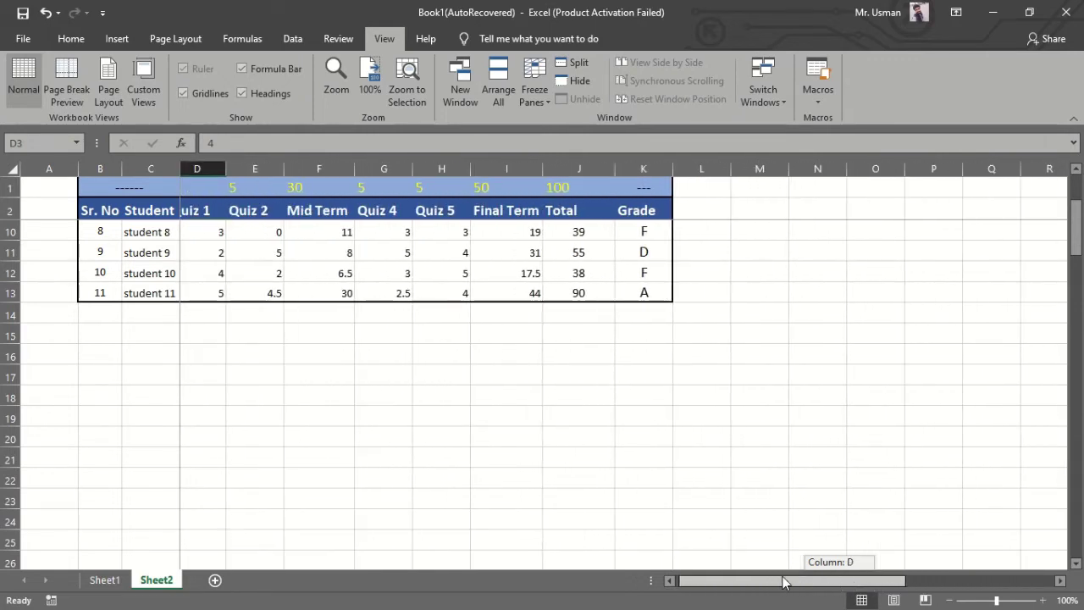
left_click_drag(783, 583, 866, 593)
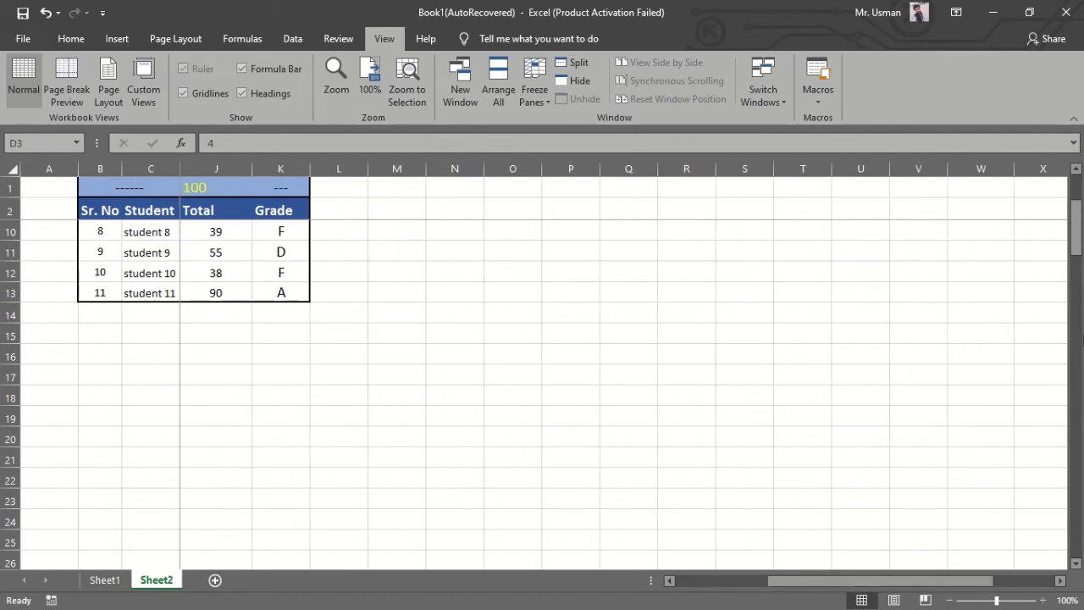
mouse_move(1078, 258)
left_mouse_down()
mouse_move(1079, 244)
mouse_move(1079, 254)
left_mouse_up()
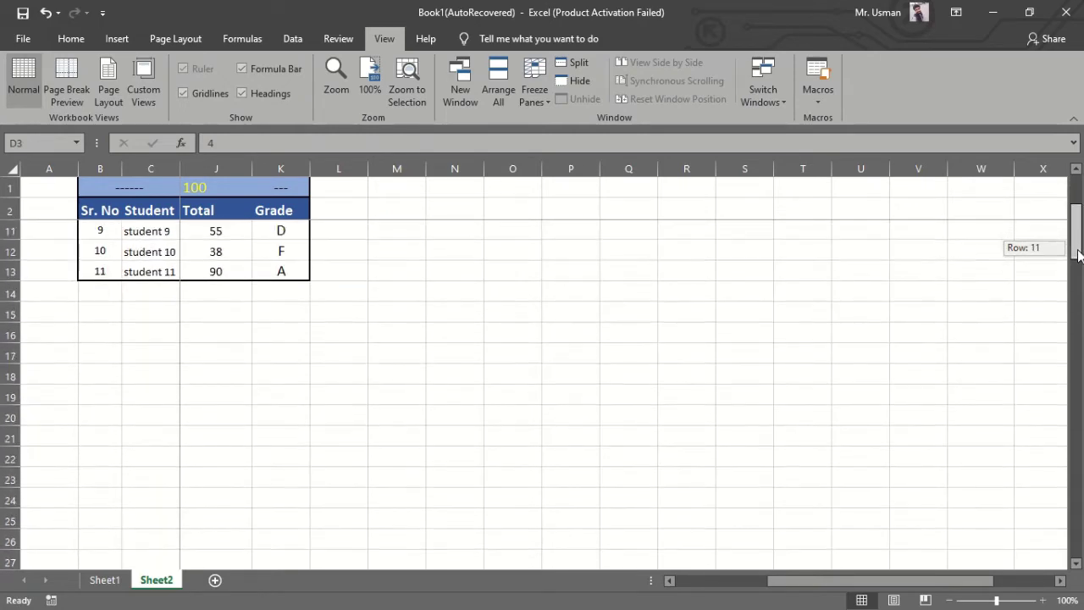
left_click_drag(1079, 254, 1076, 213)
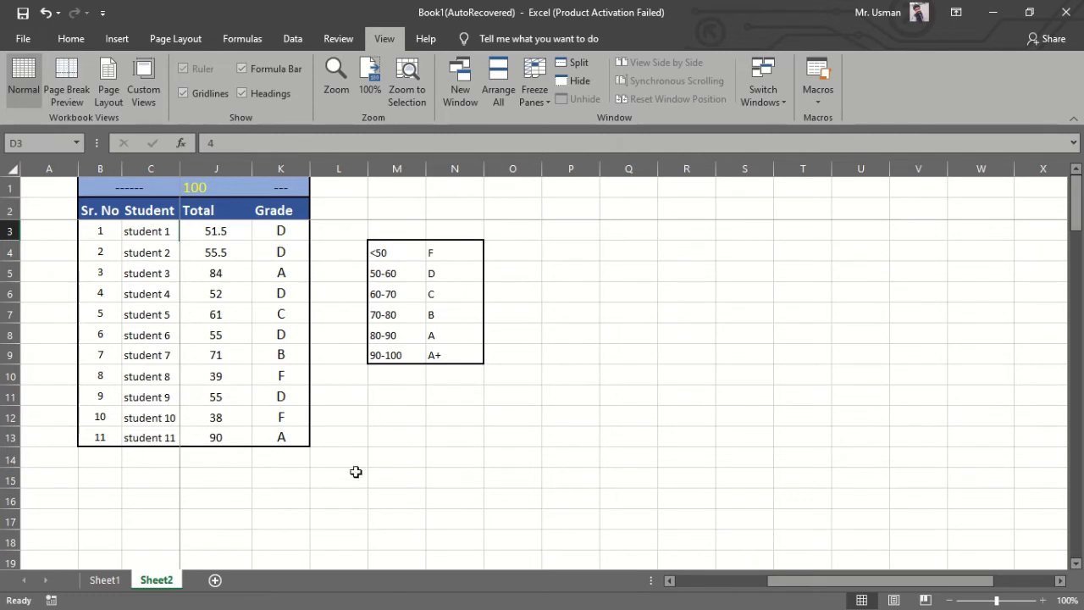
Step: Unfreeze Sheet2's panes, scroll to confirm everything moves freely, and switch to Sheet1
scroll(401, 376, "left", 3)
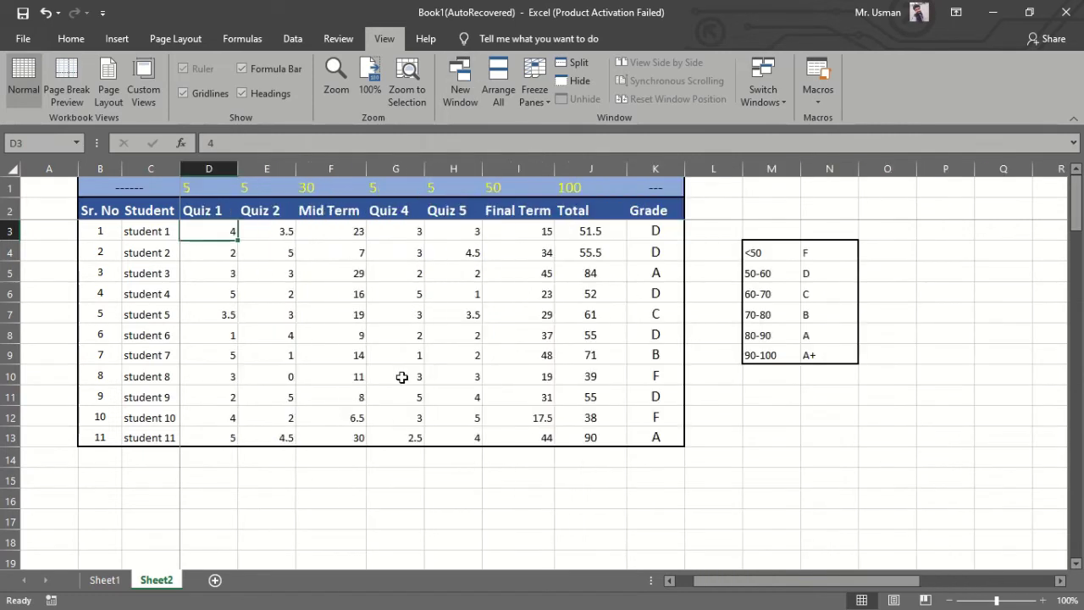
left_click(532, 101)
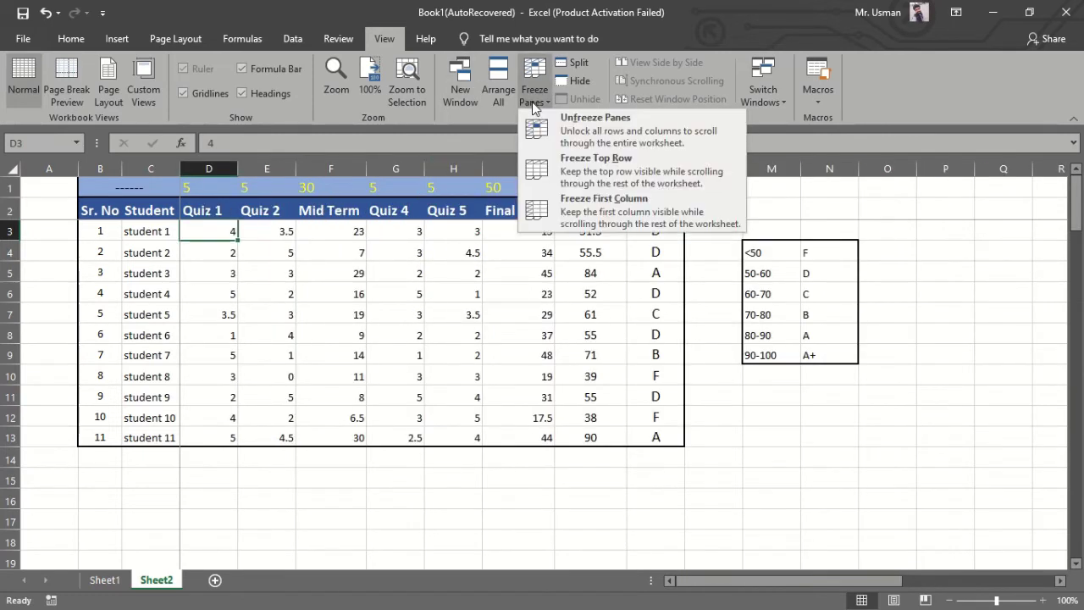
left_click(550, 123)
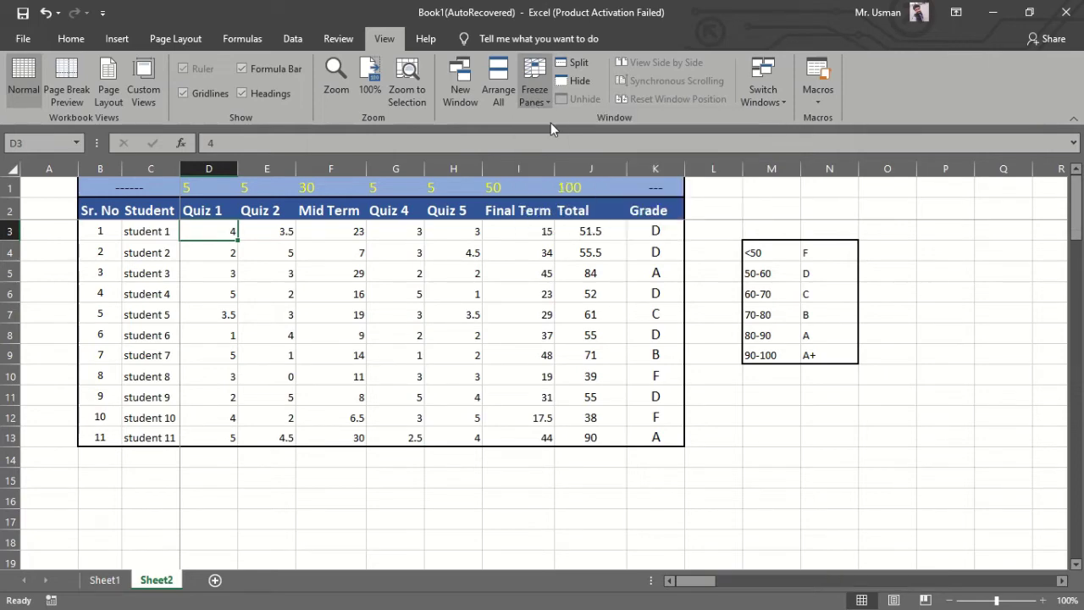
scroll(362, 338, "down", 3)
scroll(362, 338, "up", 3)
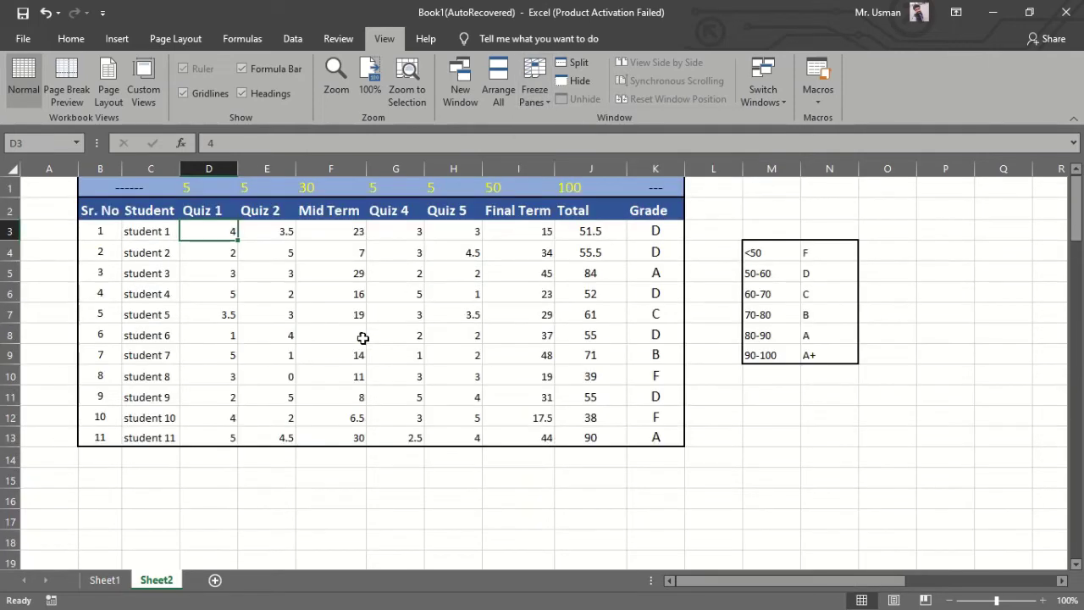
scroll(362, 338, "right", 8)
scroll(362, 338, "left", 7)
scroll(363, 338, "left", 2)
left_click(104, 583)
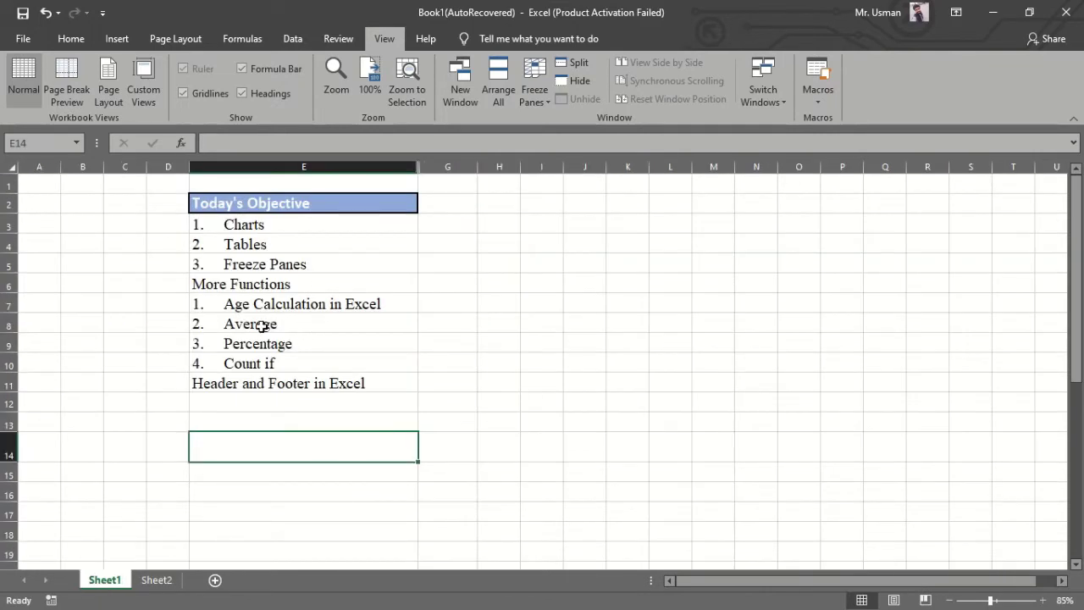
Step: Type the Age heading in K6 and the Years label in J7
left_click(635, 284)
type("AGe")
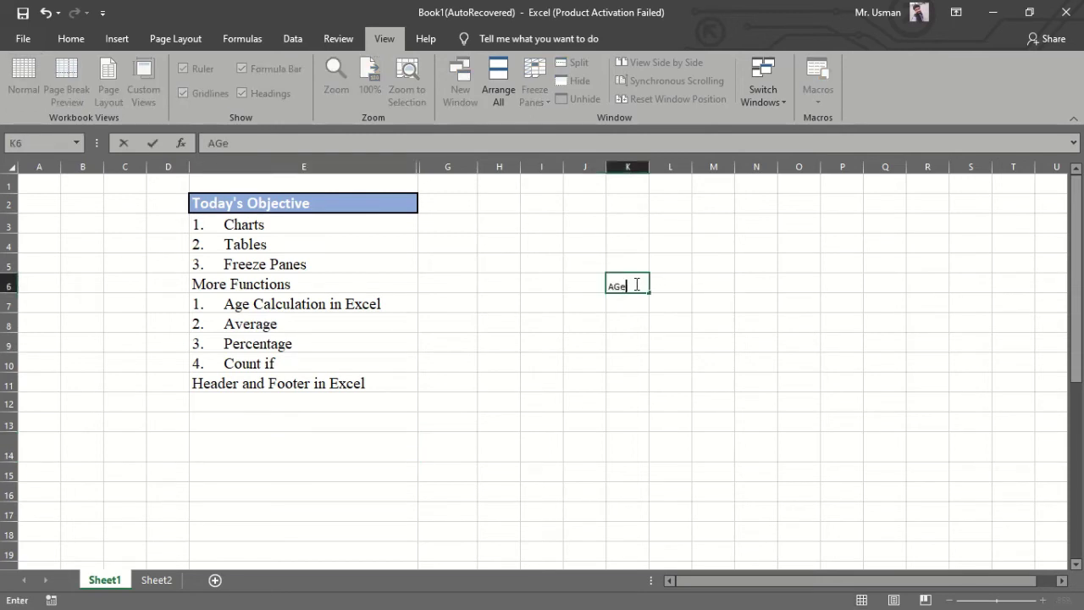
key("Return")
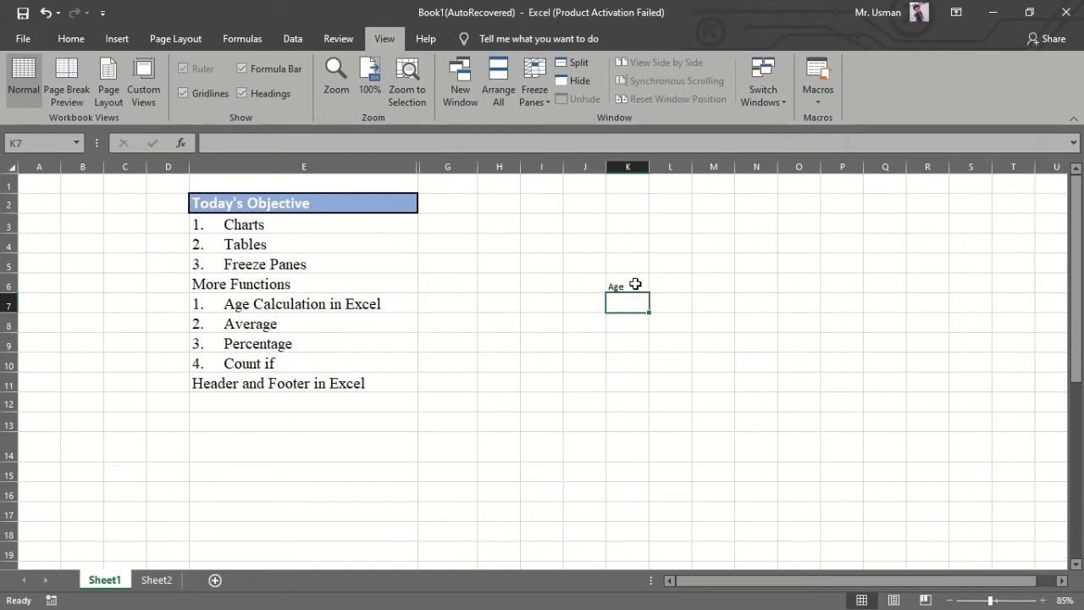
key("Left")
type("Year")
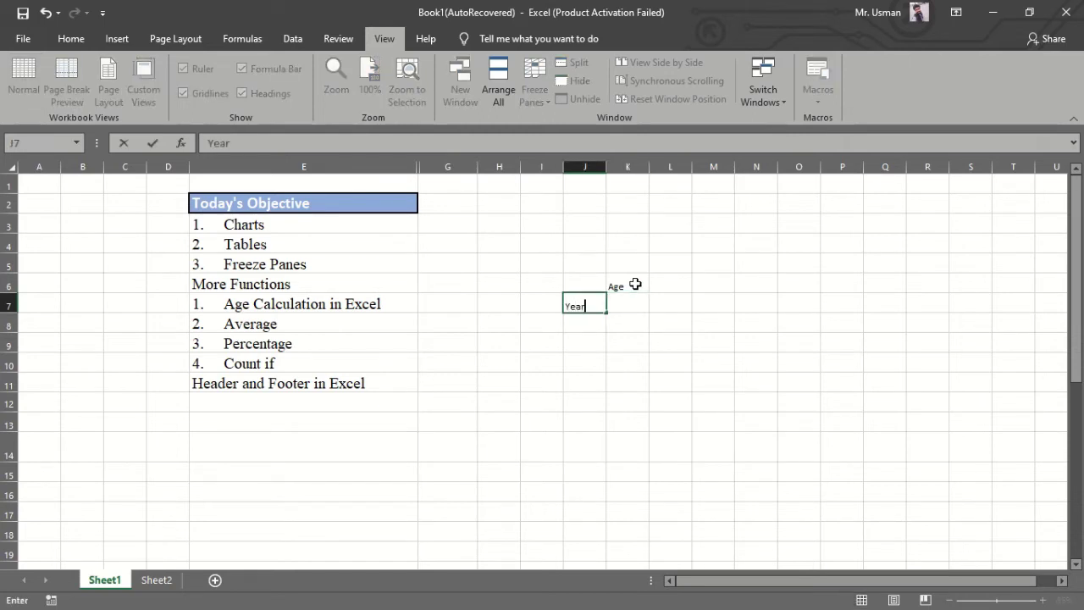
key("Return")
Step: Add the Months and Days labels in J8 and J9, then move beside Years
type("Mont")
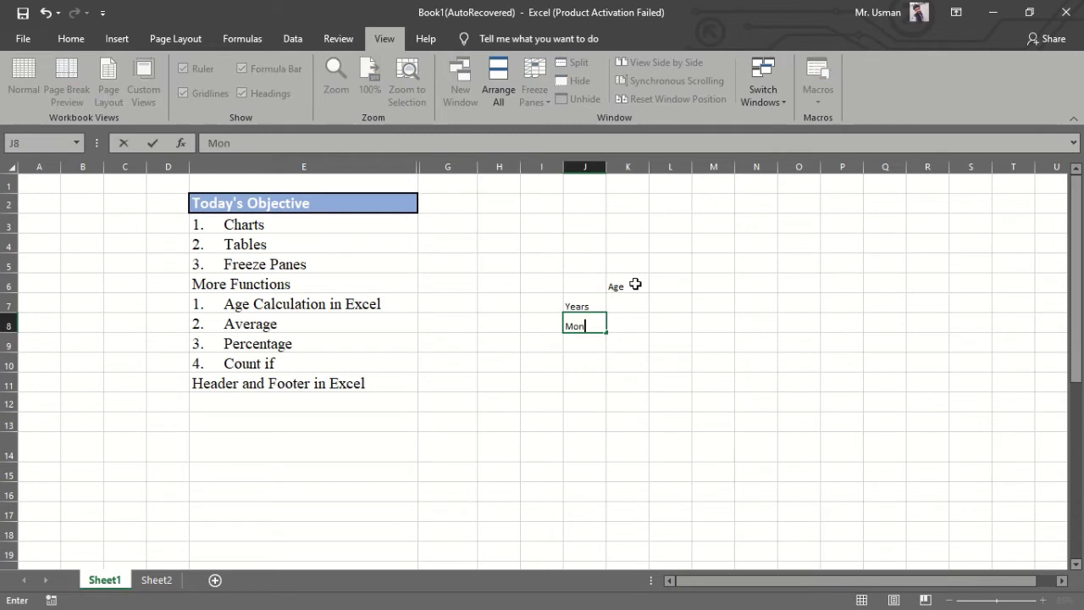
type("hs")
key("Return")
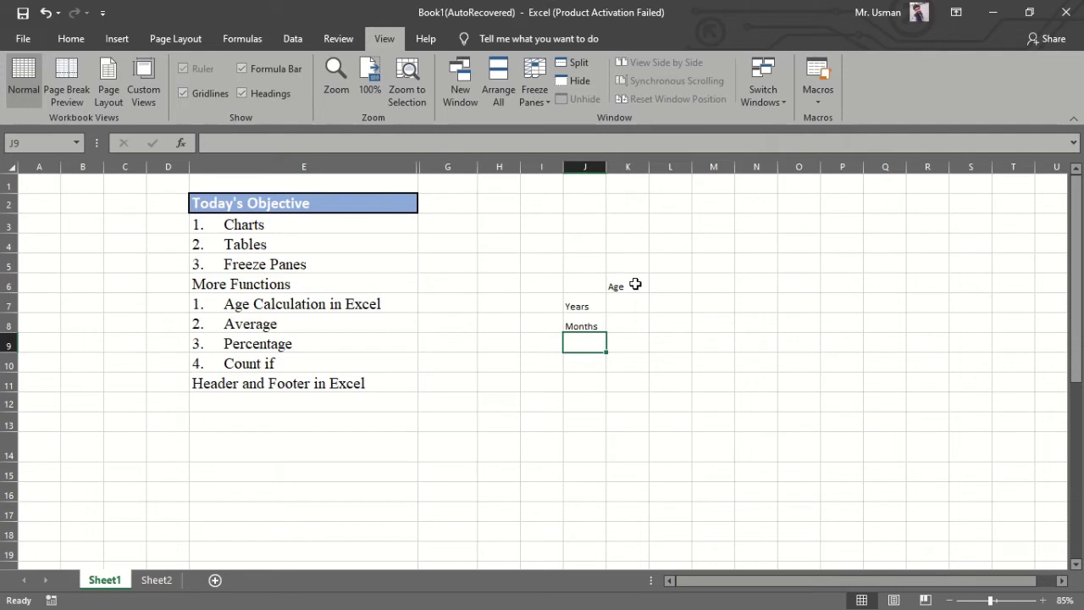
type("Days")
key("Return")
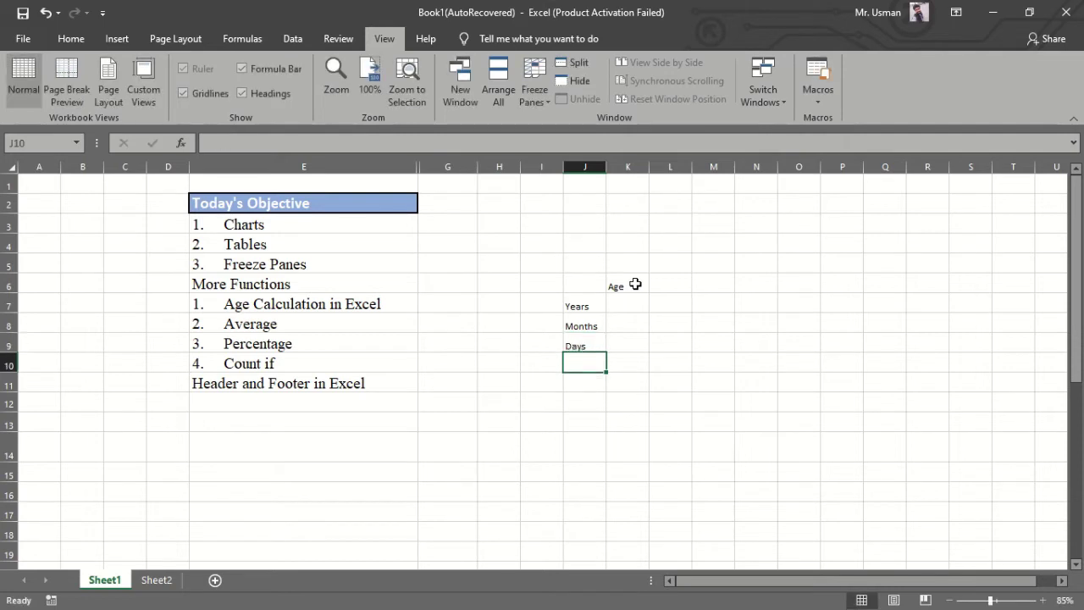
key("Up")
key("Up")
key("Up")
key("Right")
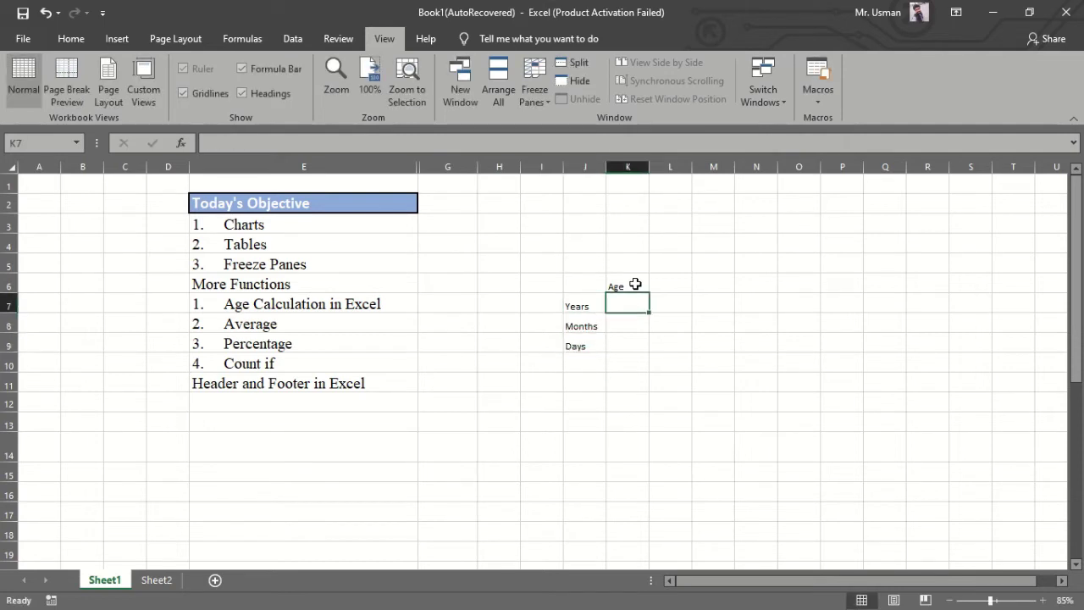
key("Up")
key("Up")
key("Up")
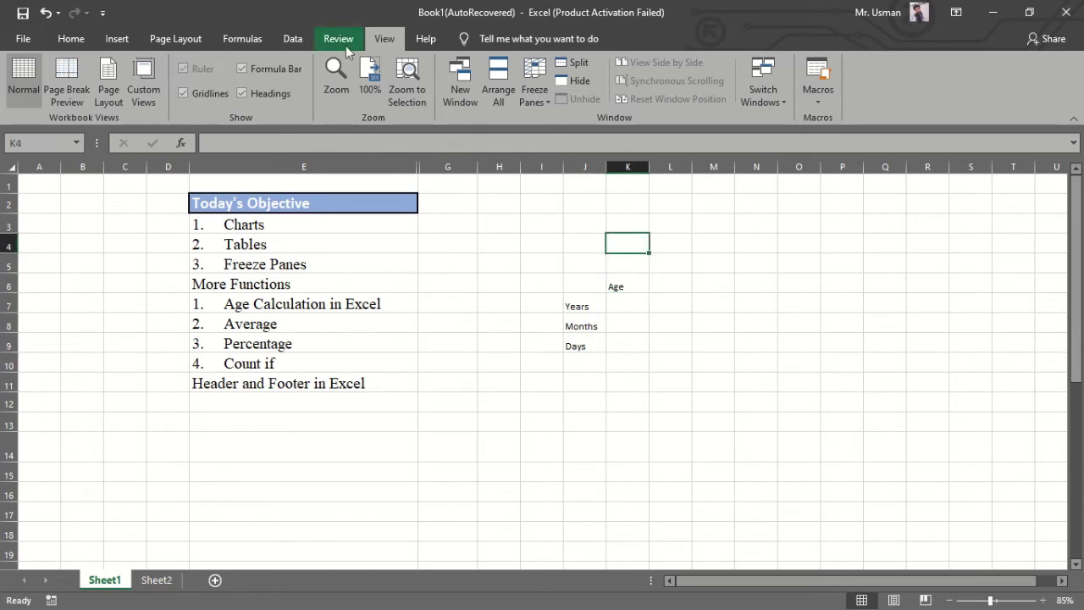
Step: Apply the Text number format to cell K4
left_click(66, 43)
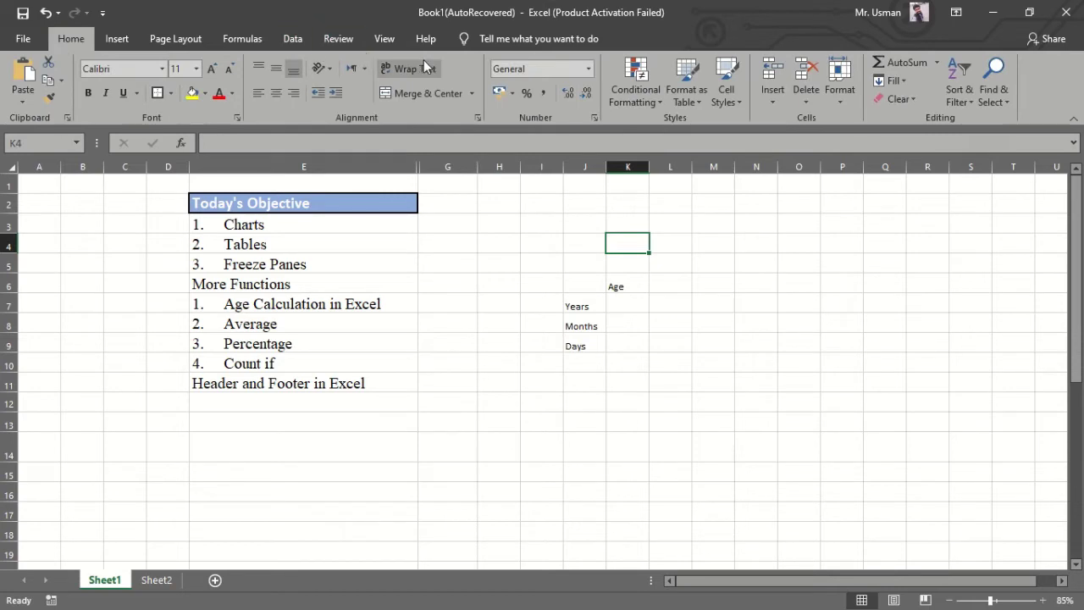
left_click(588, 69)
scroll(558, 353, "down", 1)
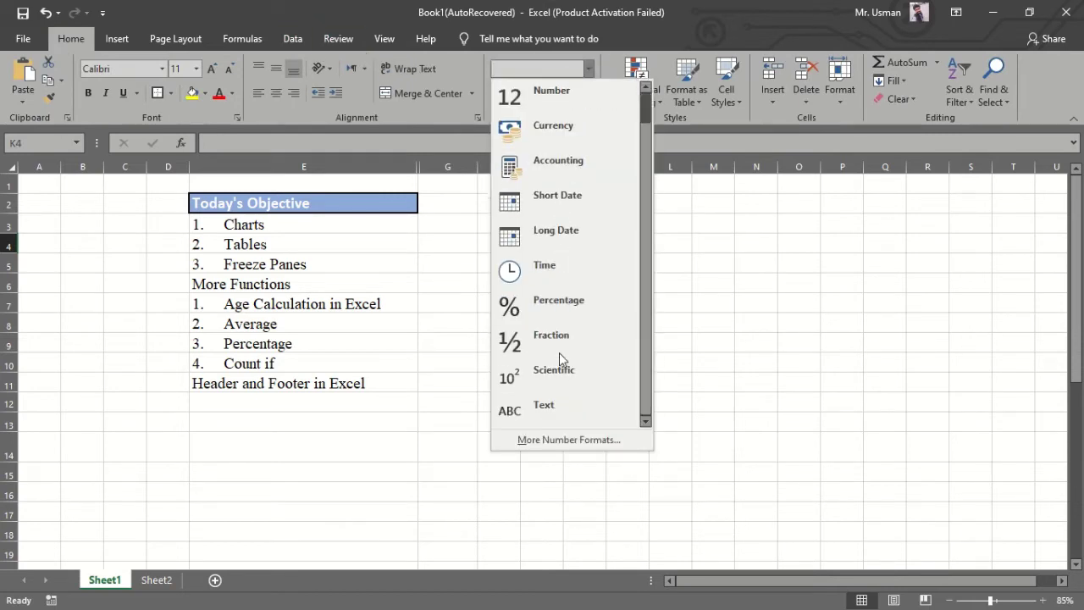
left_click(559, 408)
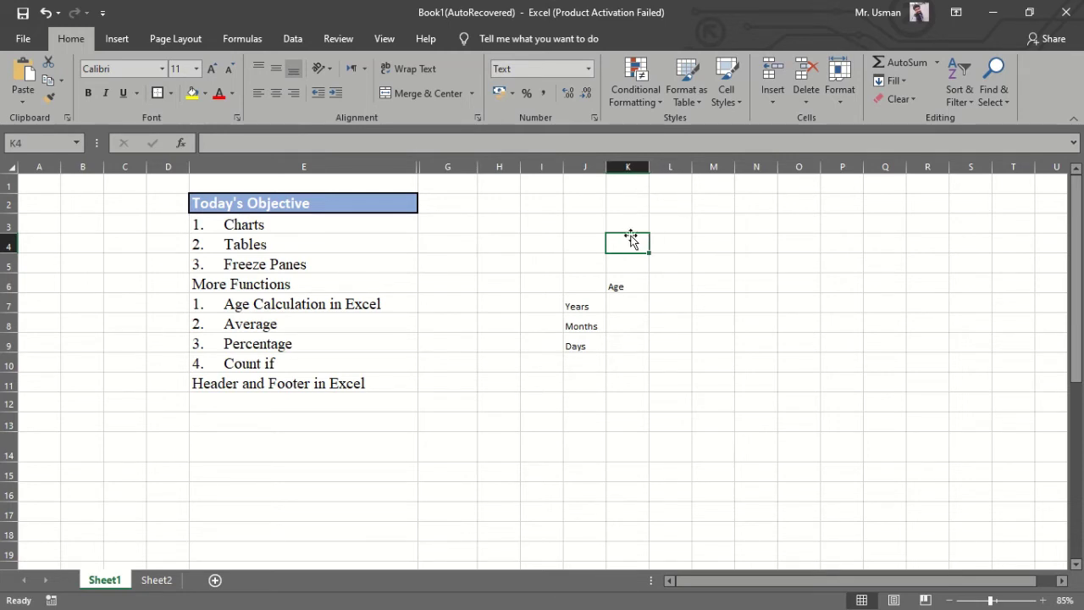
Step: Raise the font size of cell K4 to 18
type("=")
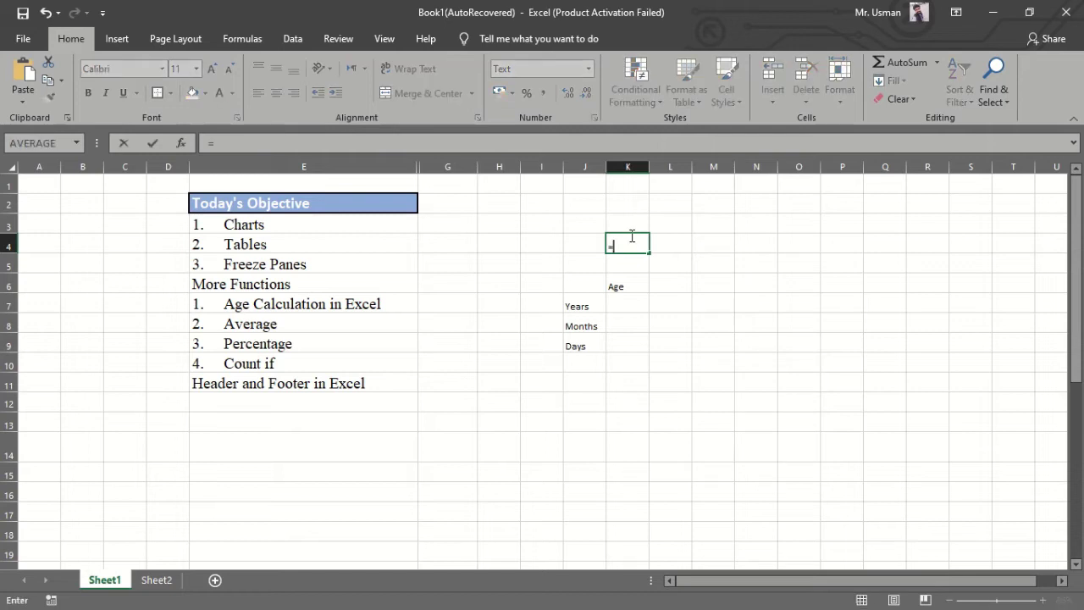
key("BackSpace")
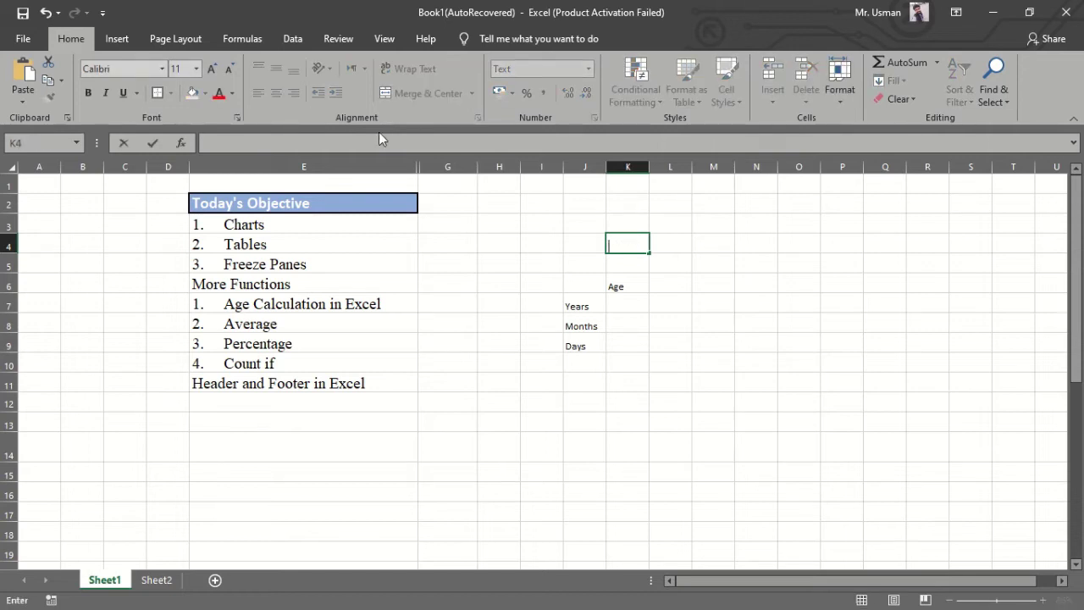
left_click(210, 67)
left_click(210, 67)
left_click(210, 67)
left_click(209, 67)
Step: Start typing =DATEDIF into K4
type("=")
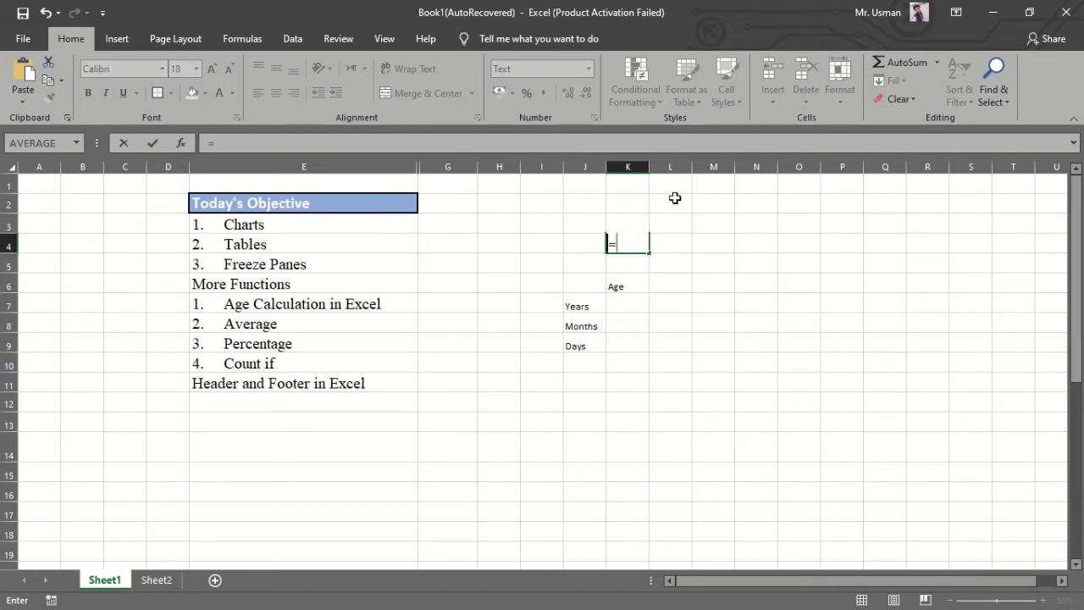
type("da")
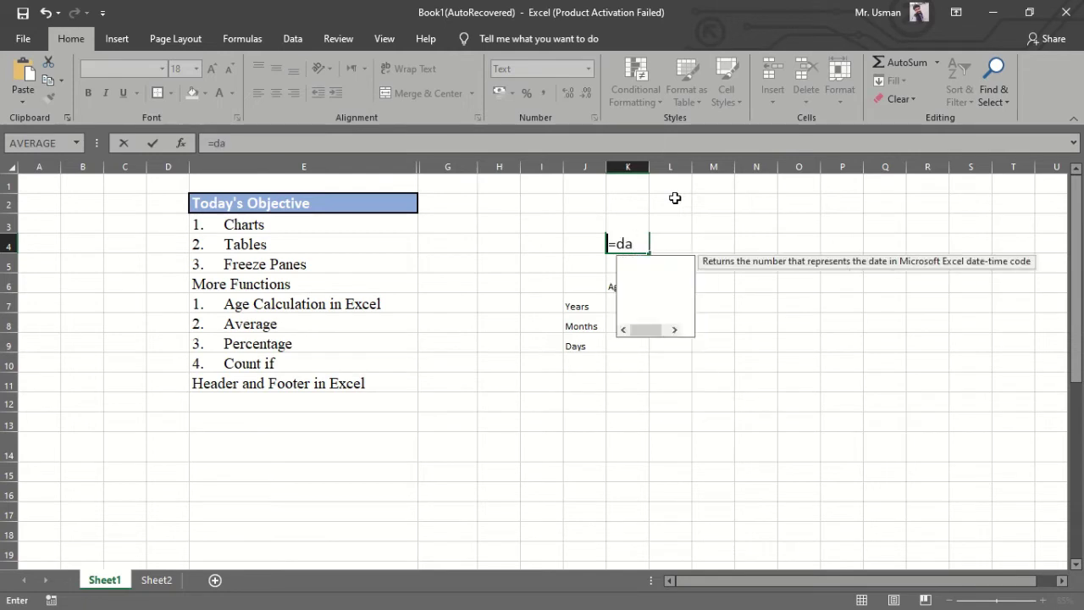
key("BackSpace")
key("BackSpace")
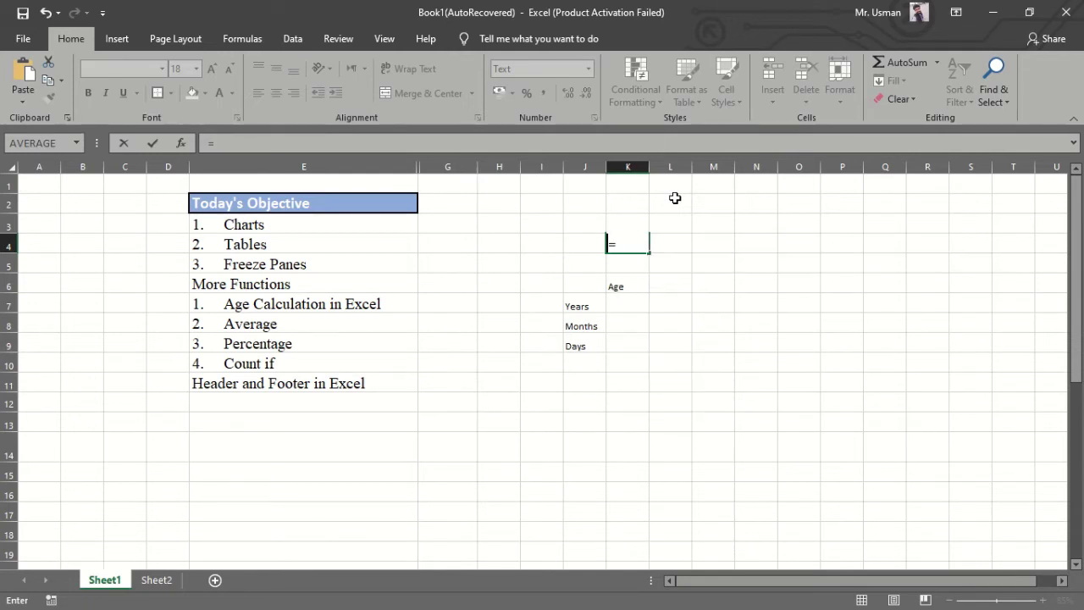
type("DA")
key("BackSpace")
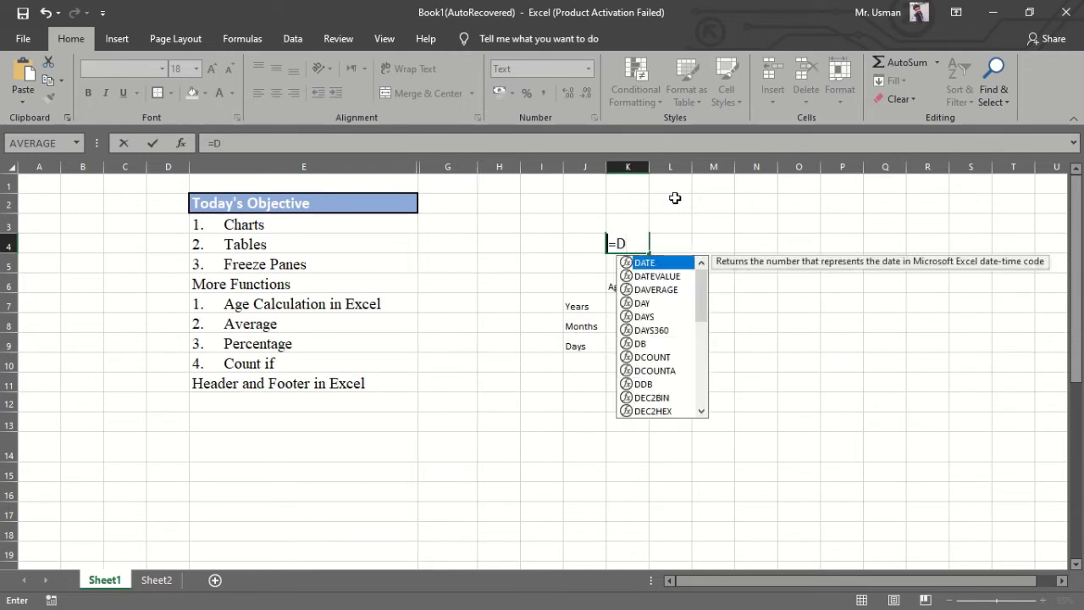
type("ATEDI")
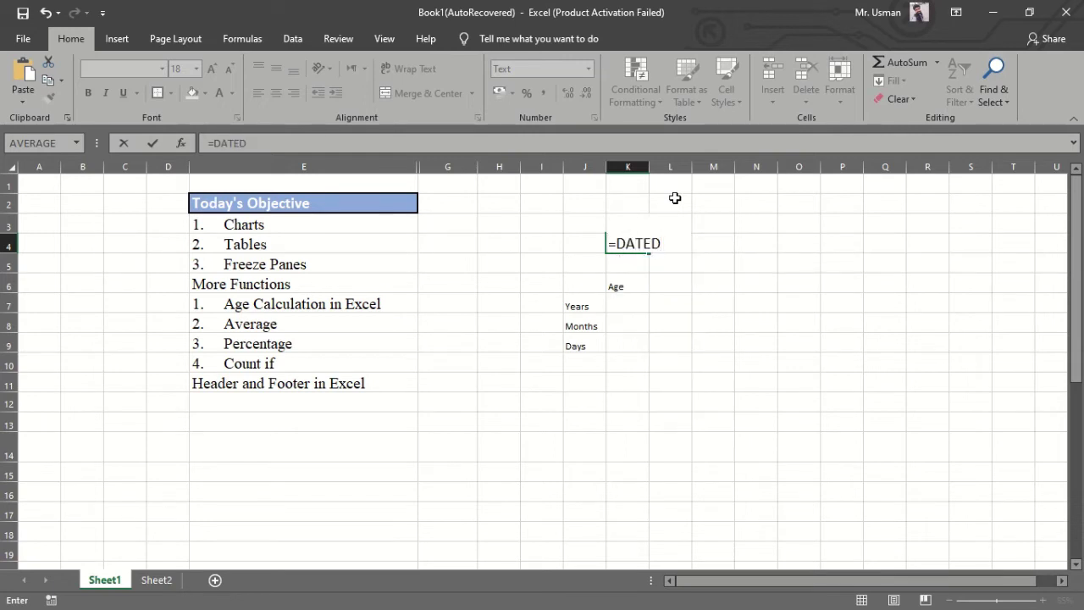
type("F")
type("(")
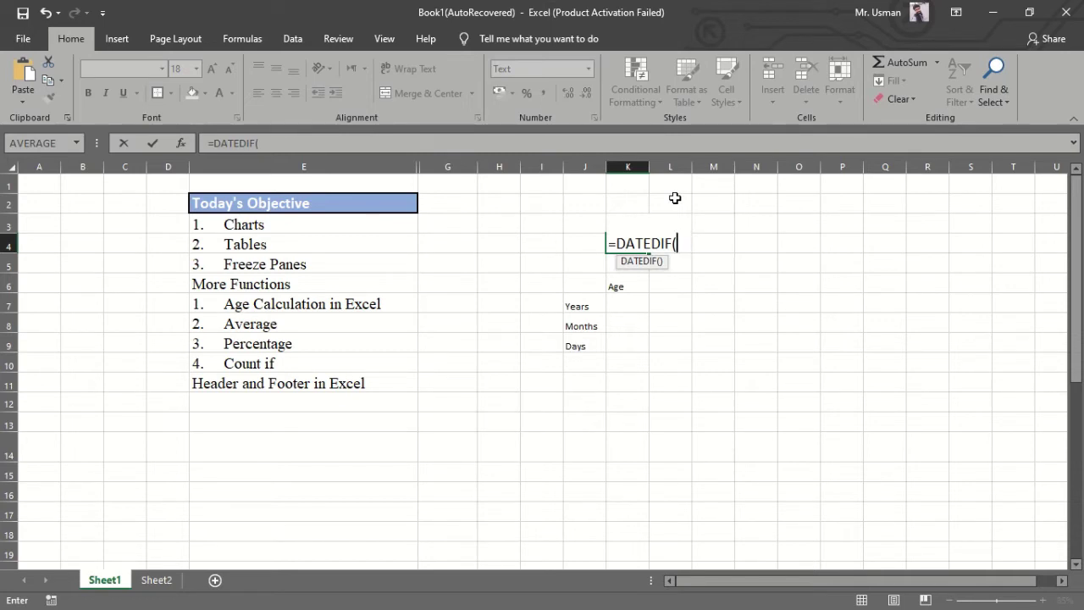
key("BackSpace")
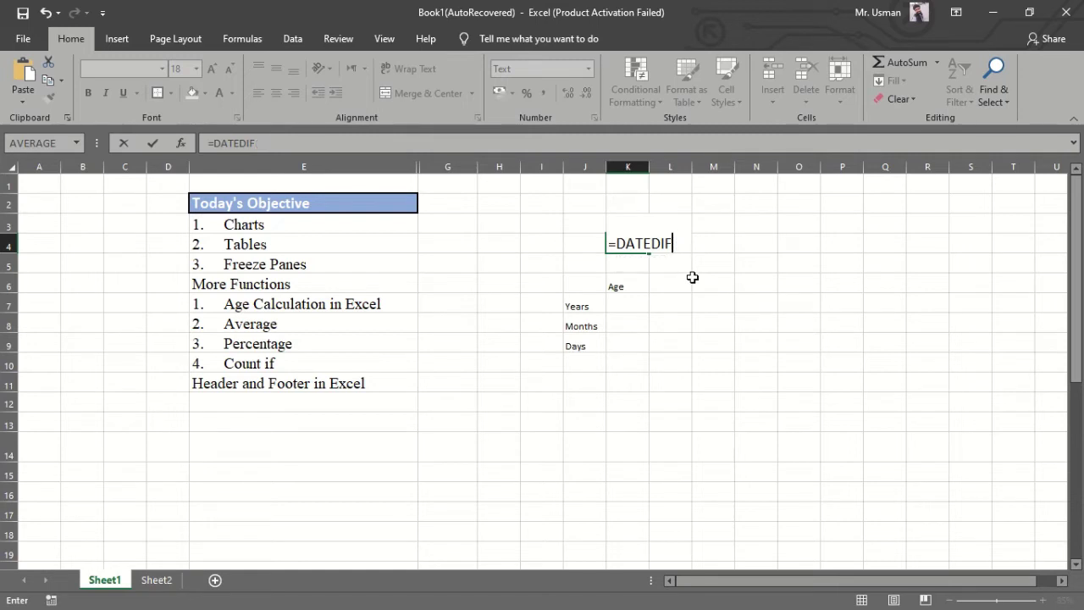
Step: Enter 12/01/2001 in M6 and =TODAY() in N6, which shows 11/12/2020
left_click(694, 281)
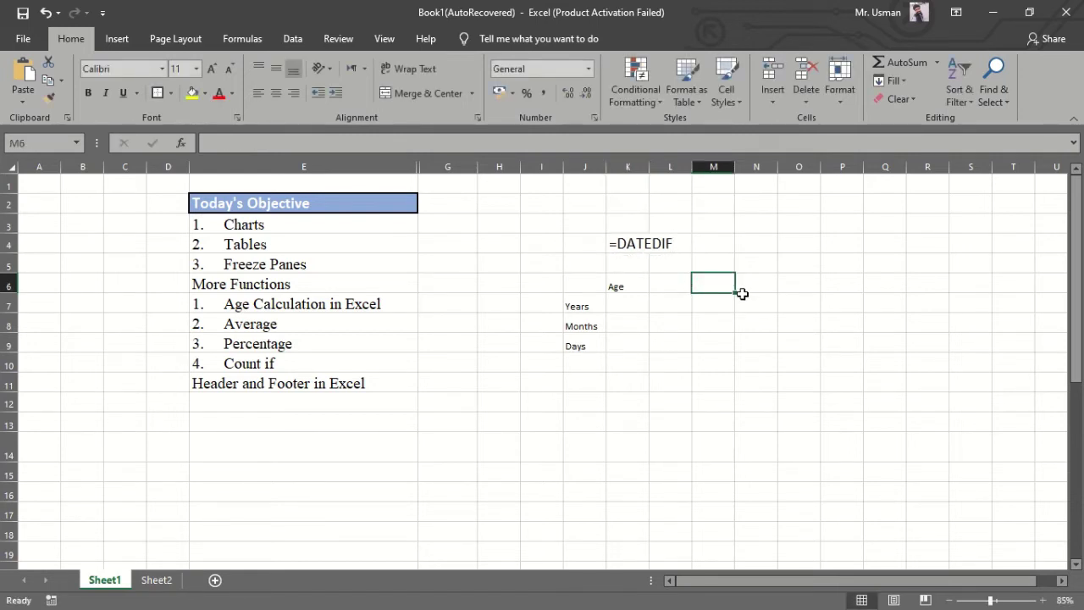
type("12/")
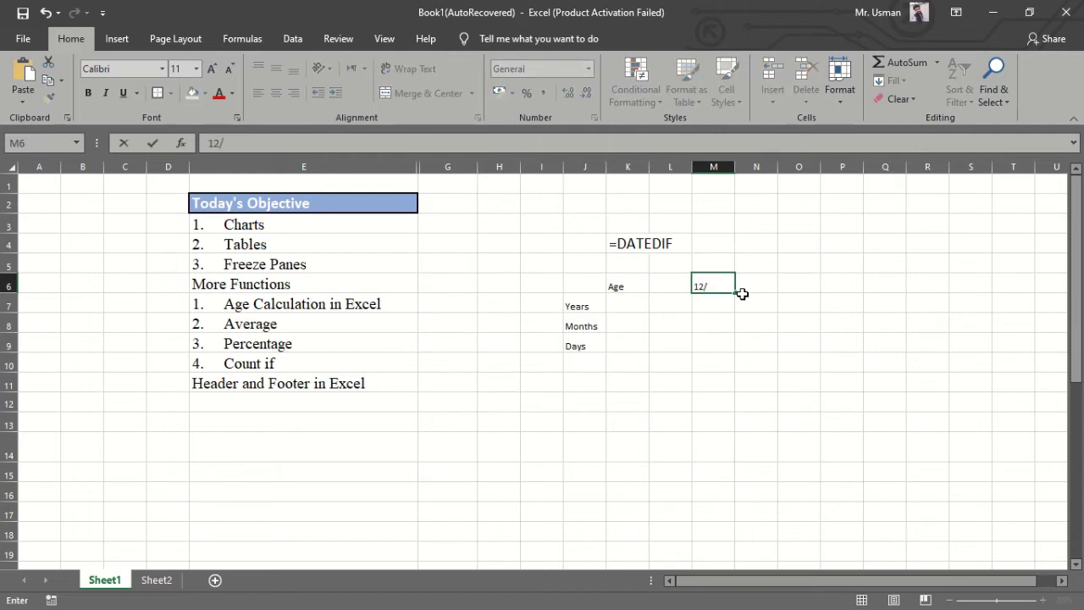
type("01/2001")
left_click(742, 293)
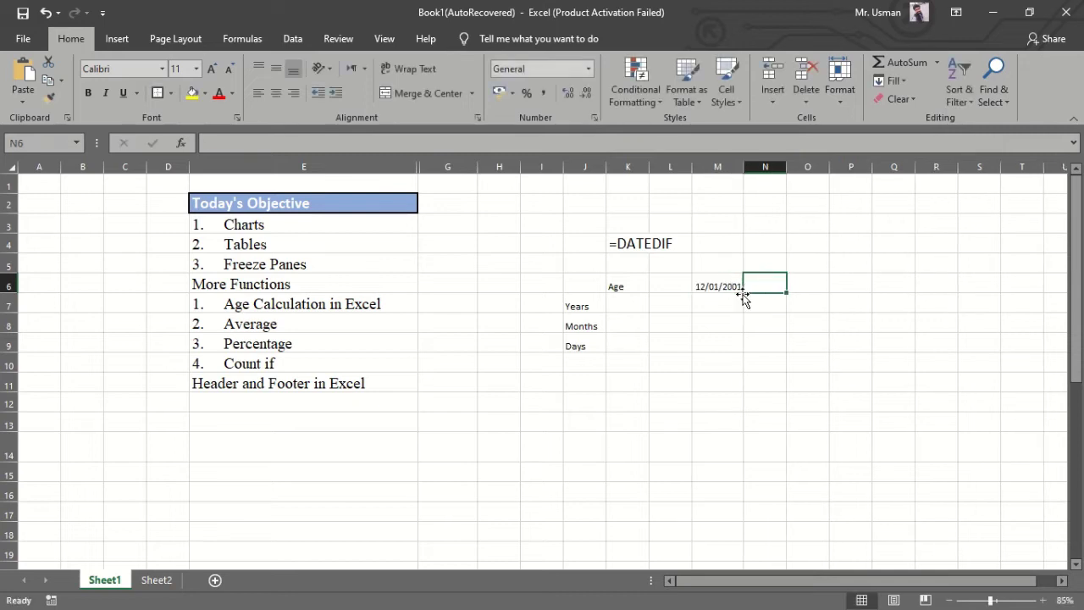
type("=")
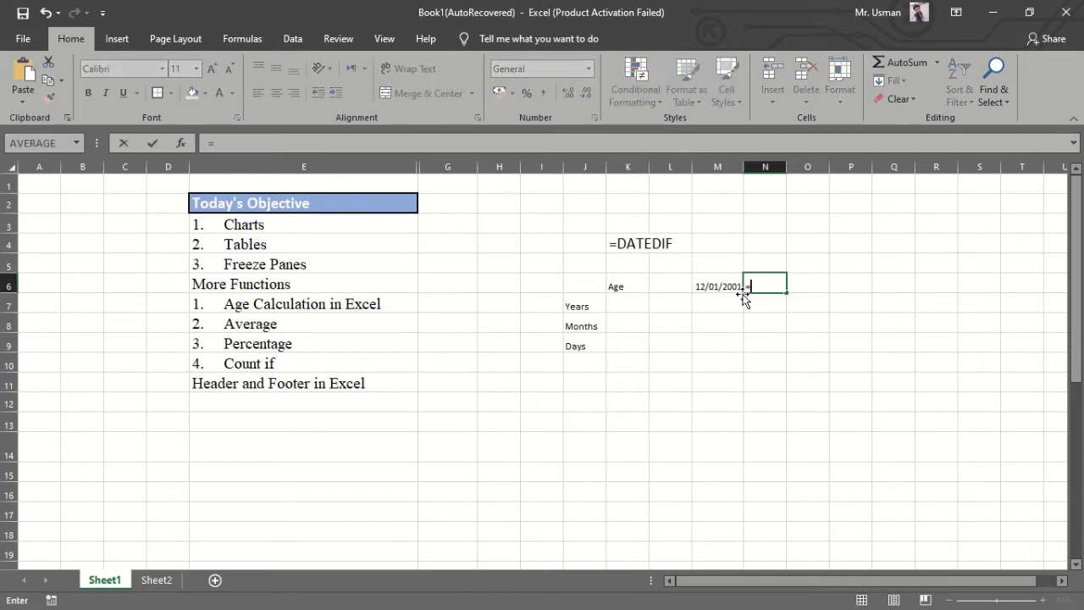
type("TODAY")
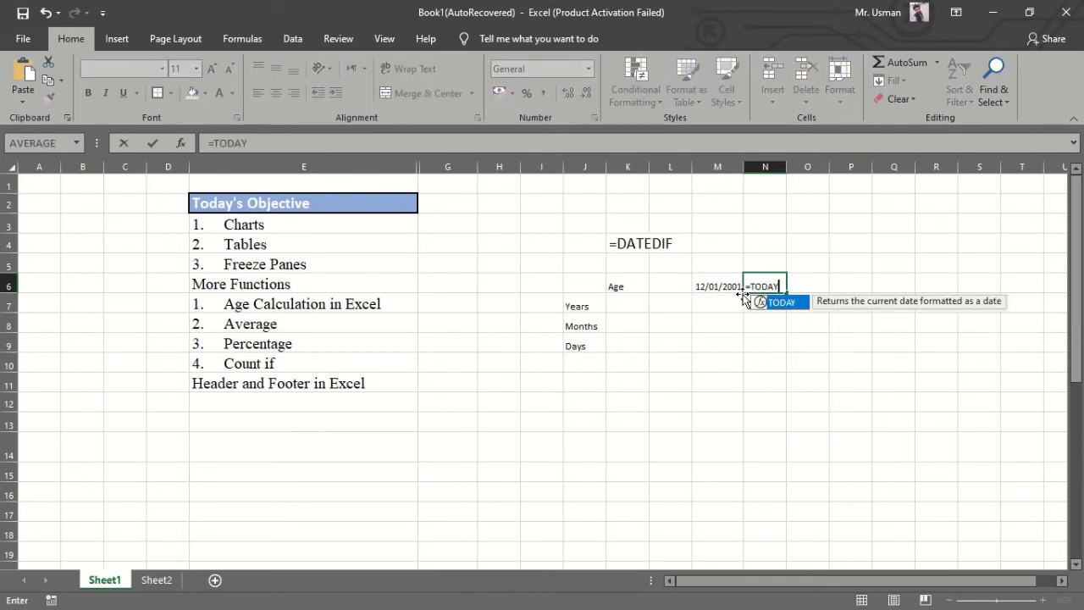
type("()")
left_click(741, 302)
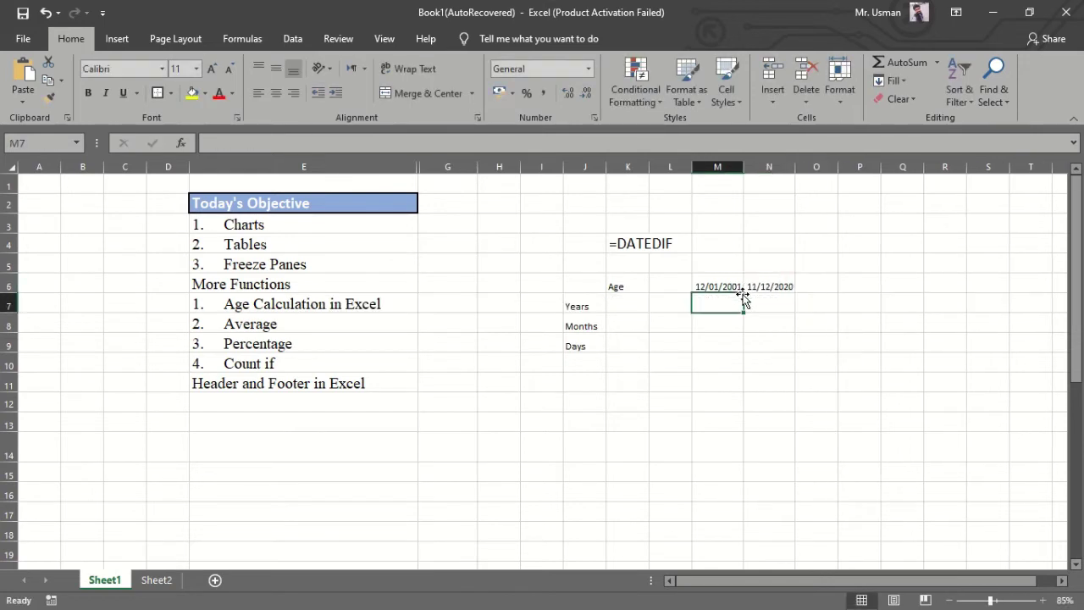
left_click(765, 286)
left_click(733, 287)
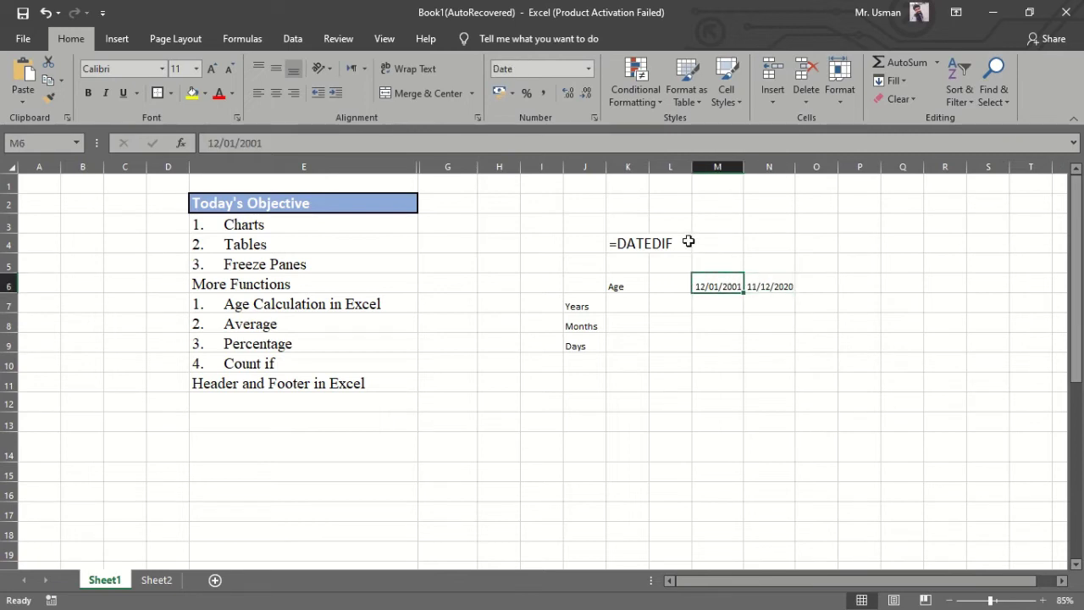
left_click(686, 243)
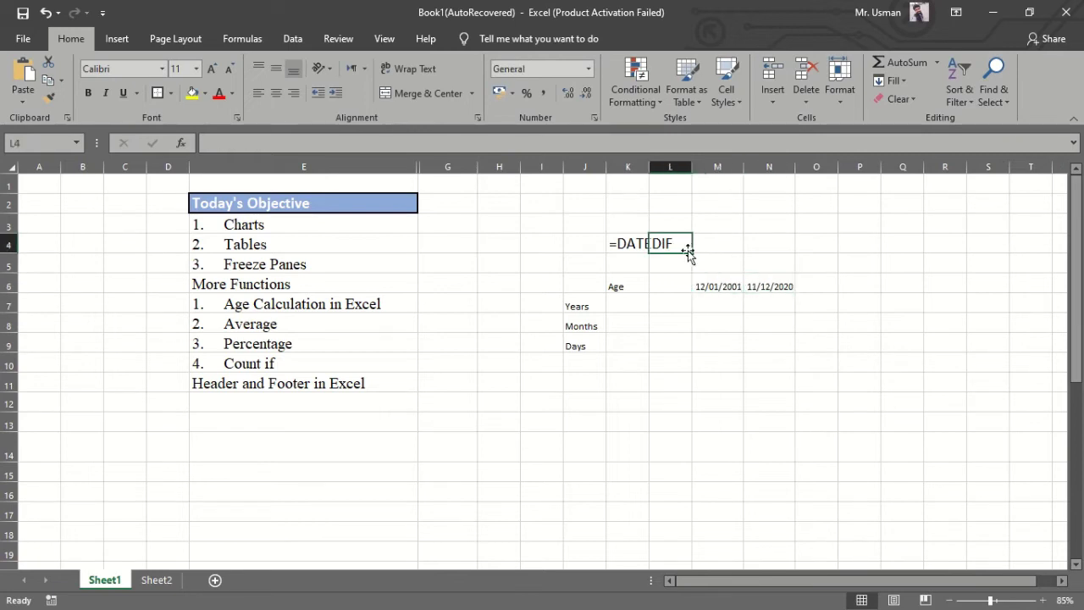
Step: Resume the K4 formula by adding the opening bracket and $
key("Left")
key("F2")
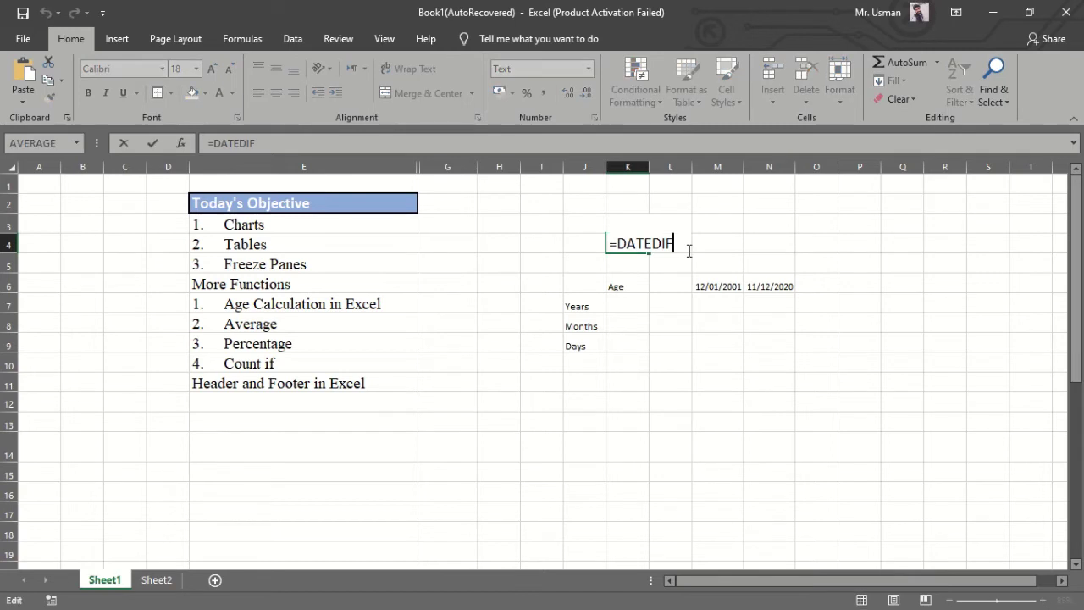
type("(")
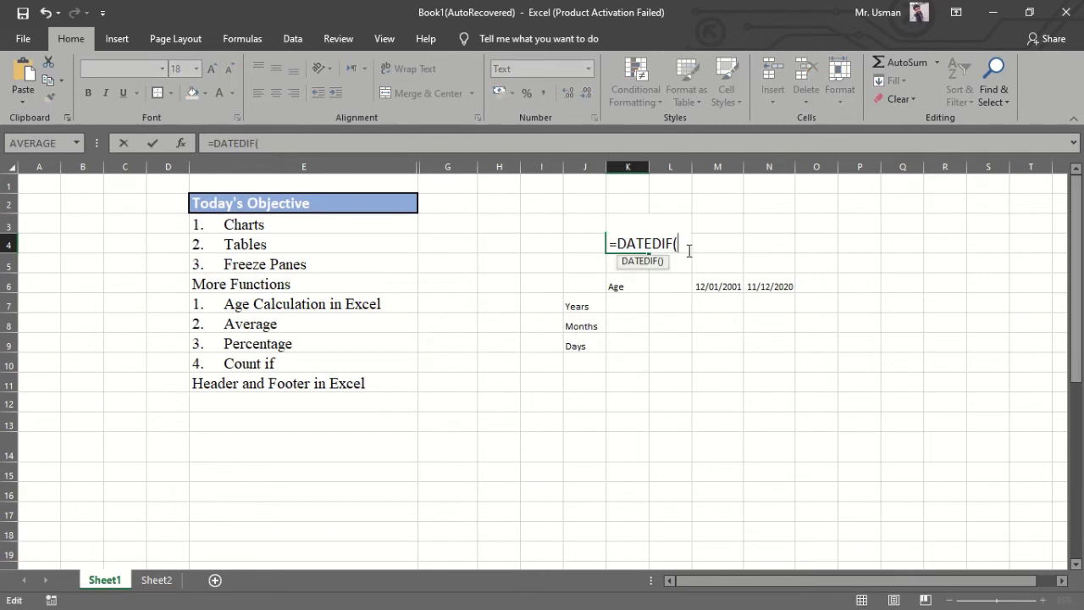
type("$")
left_click(765, 287)
left_click(679, 244)
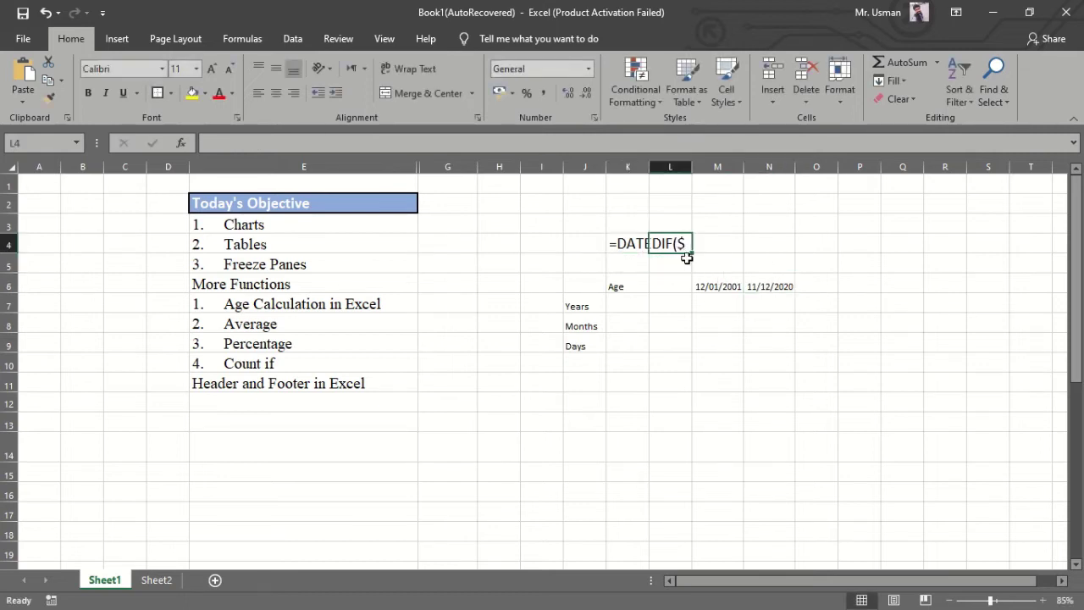
left_click(768, 288)
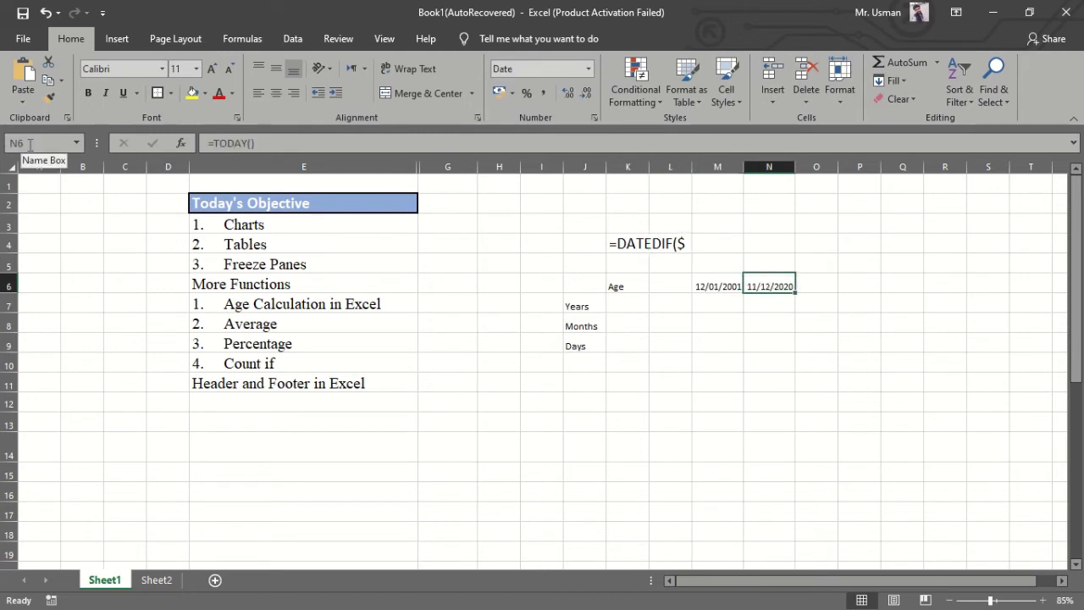
Step: Complete K4 as =DATEDIF($N6,$M6,"y") and commit it
left_click(628, 243)
key("F2")
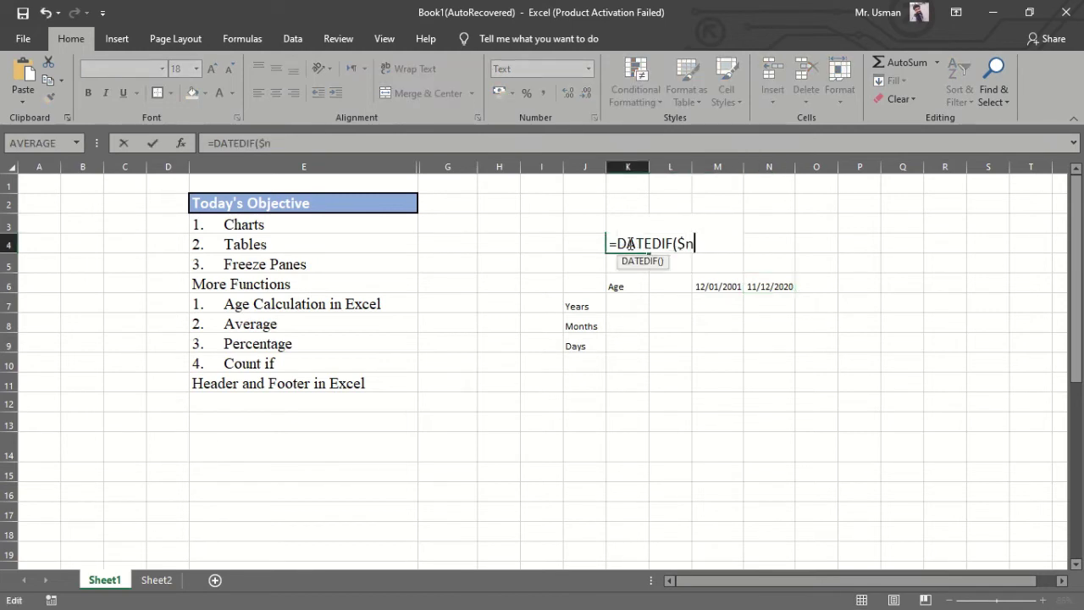
type("N6,")
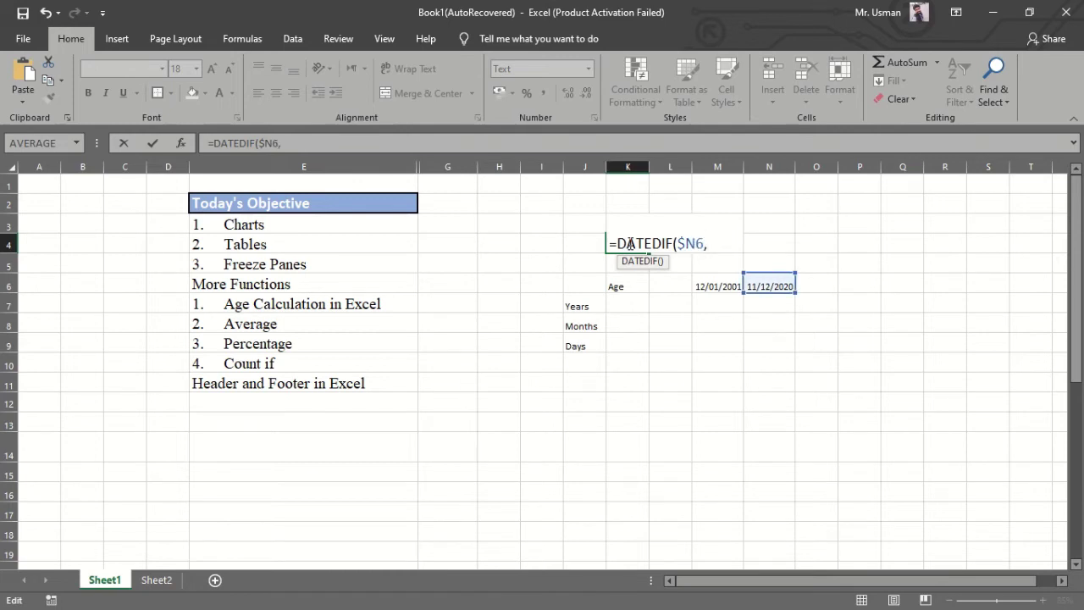
type("M")
key("BackSpace")
type("$")
type("M6")
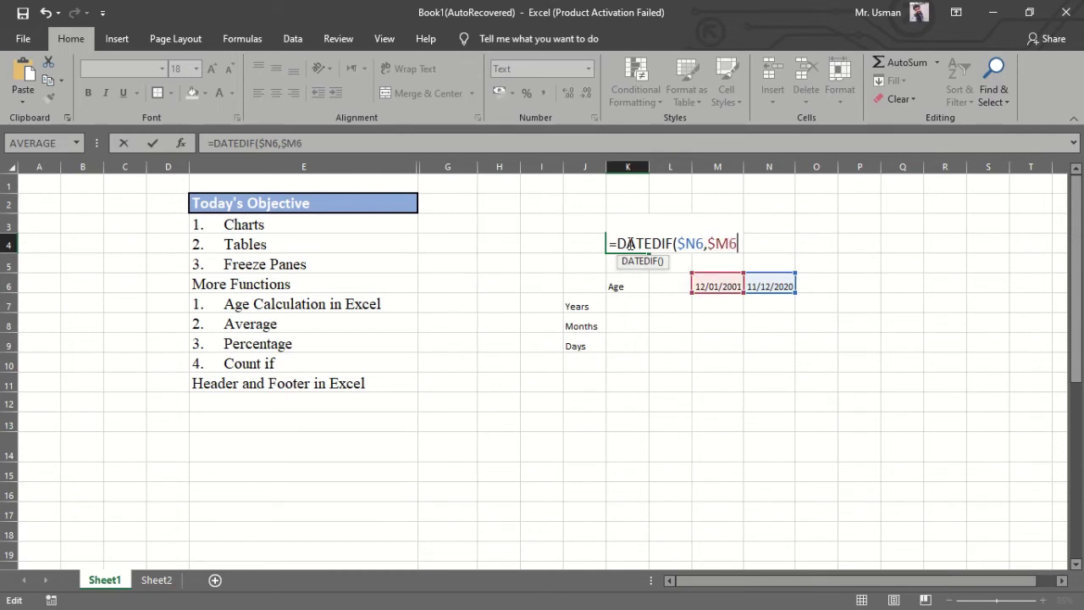
type(",")
type("\"y")
type("\"")
type(")")
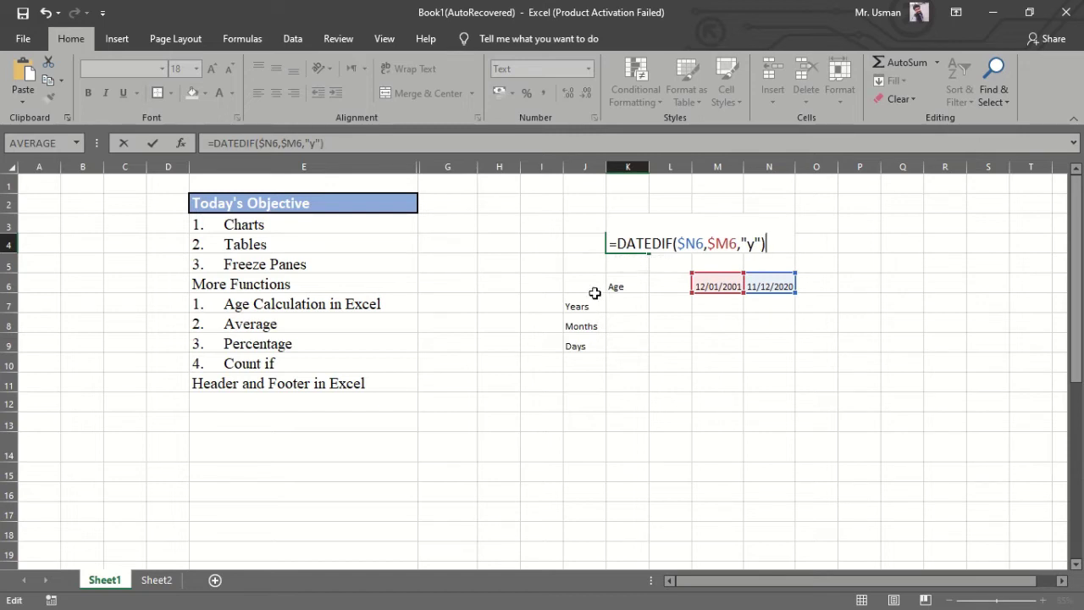
left_click(821, 235)
left_click(771, 241)
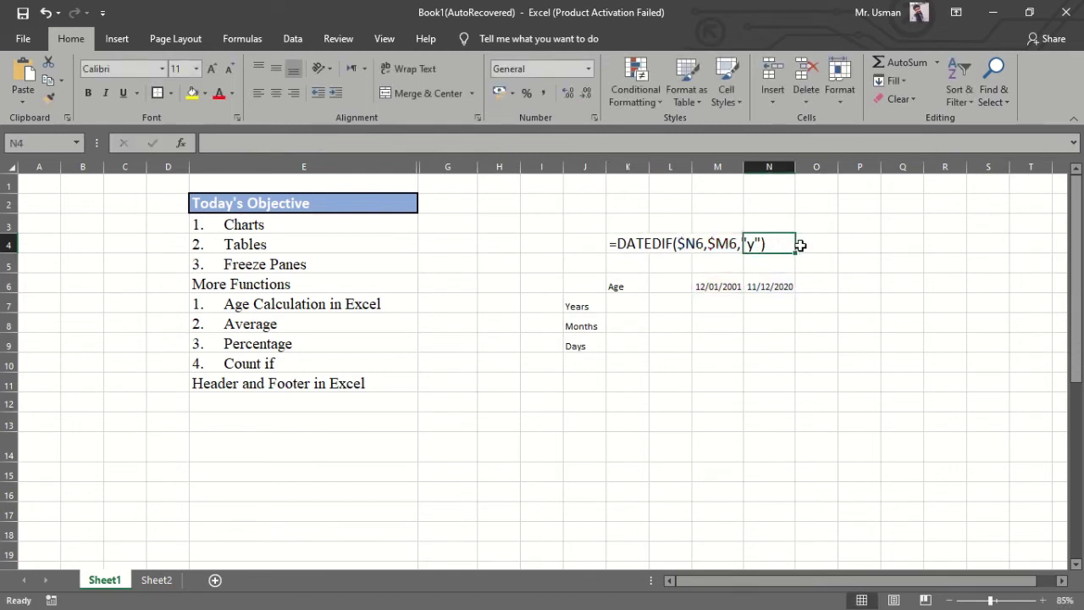
left_click(813, 244)
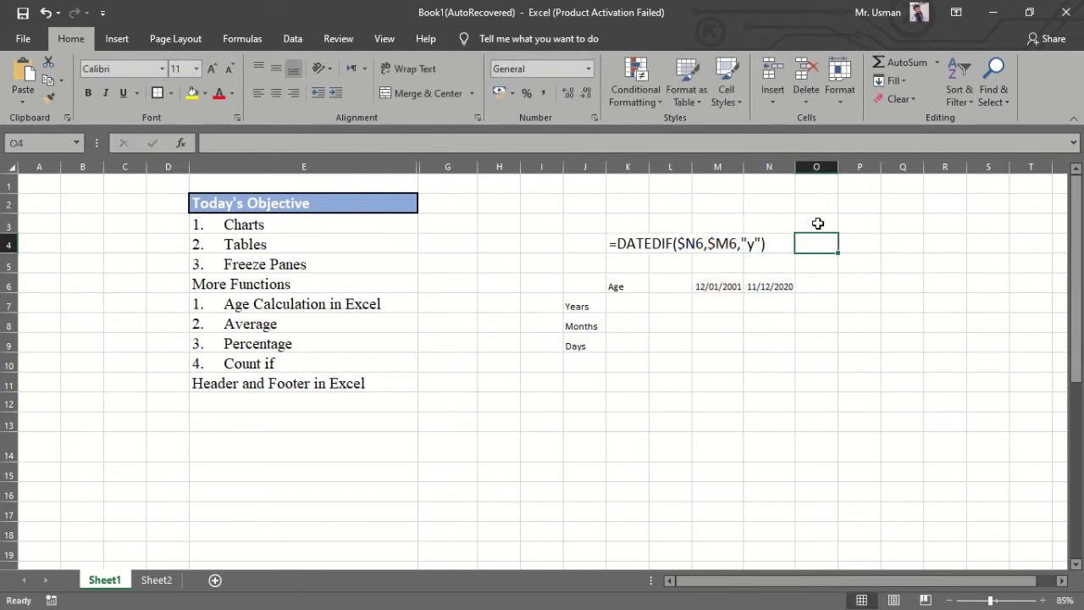
left_click(818, 224)
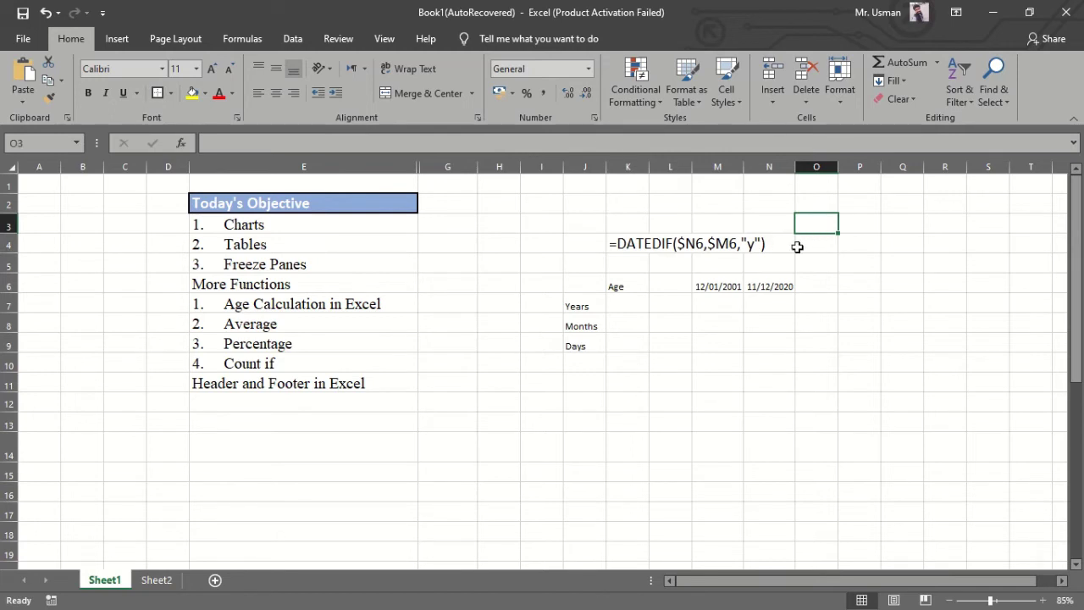
Step: Type FOR YEAR in K2 with the code Y in L2
key("Left")
key("Left")
key("Left")
key("Left")
key("Down")
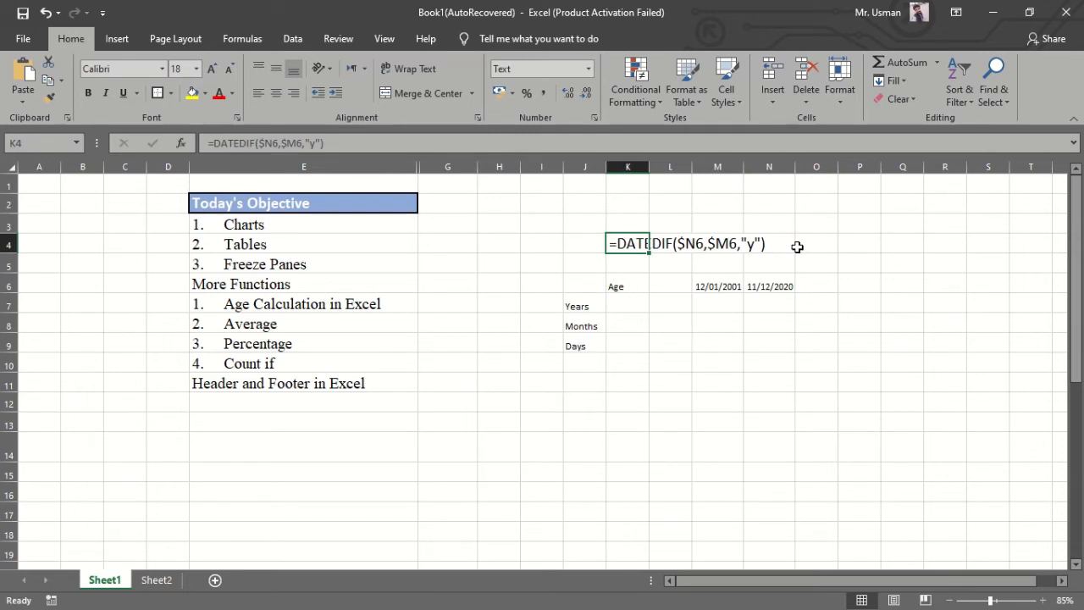
key("Up")
key("Up")
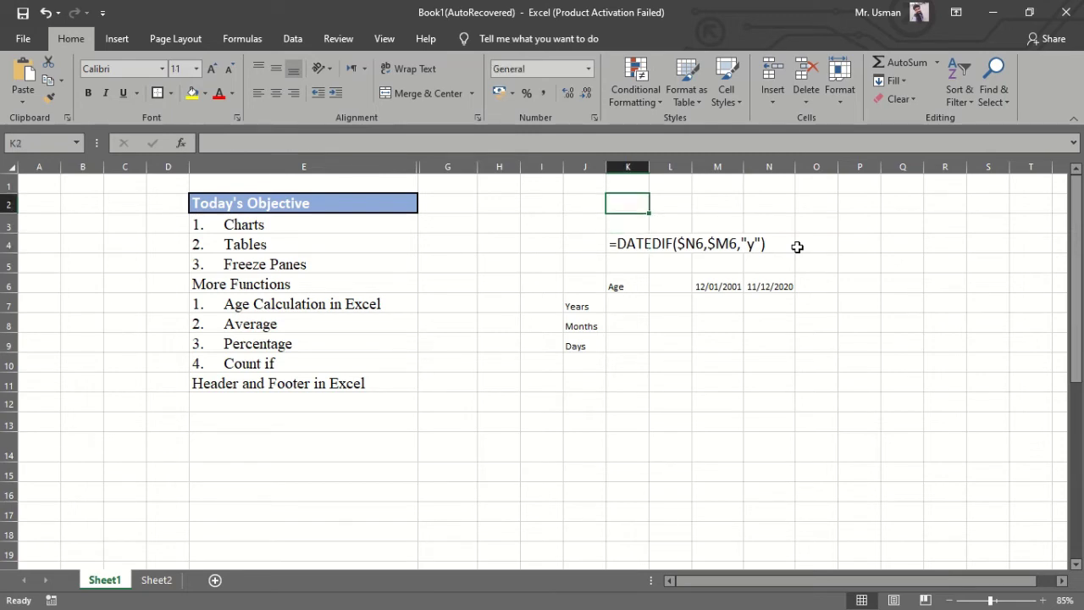
type("FOR YE")
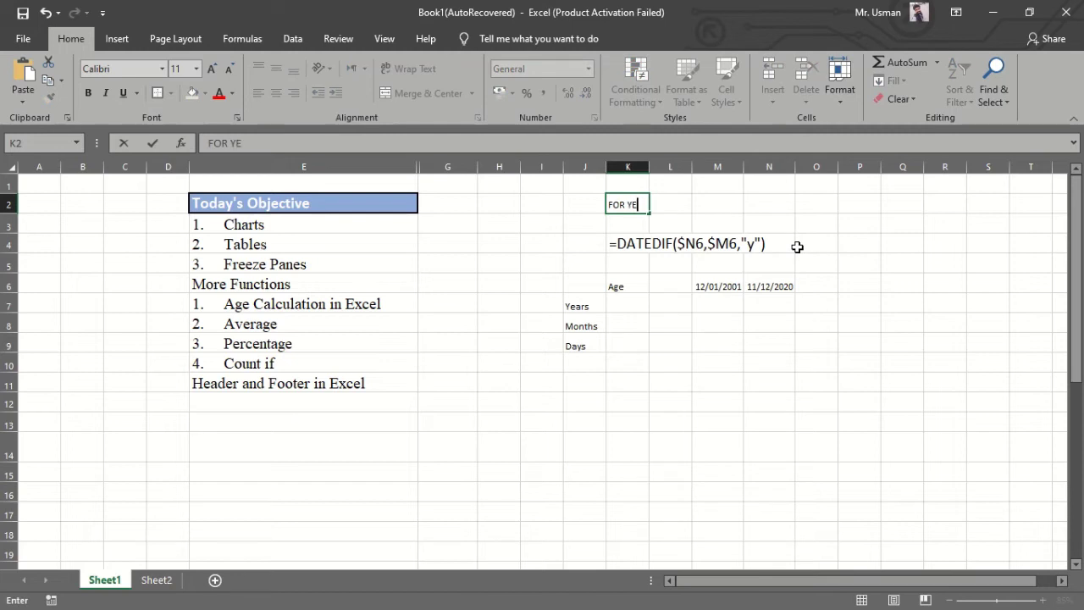
type("AR")
key("Tab")
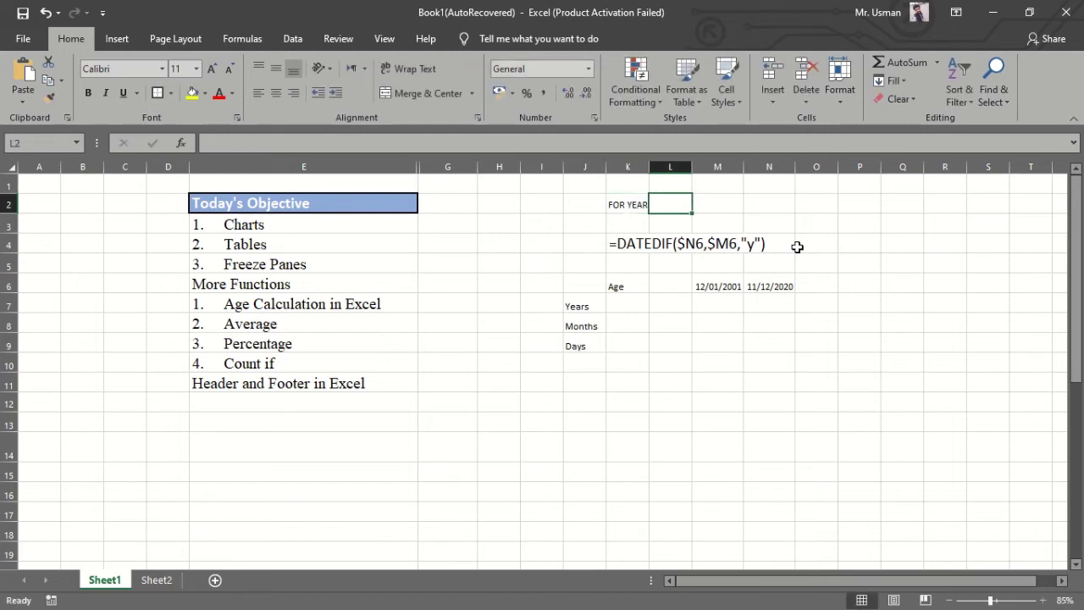
type("USE")
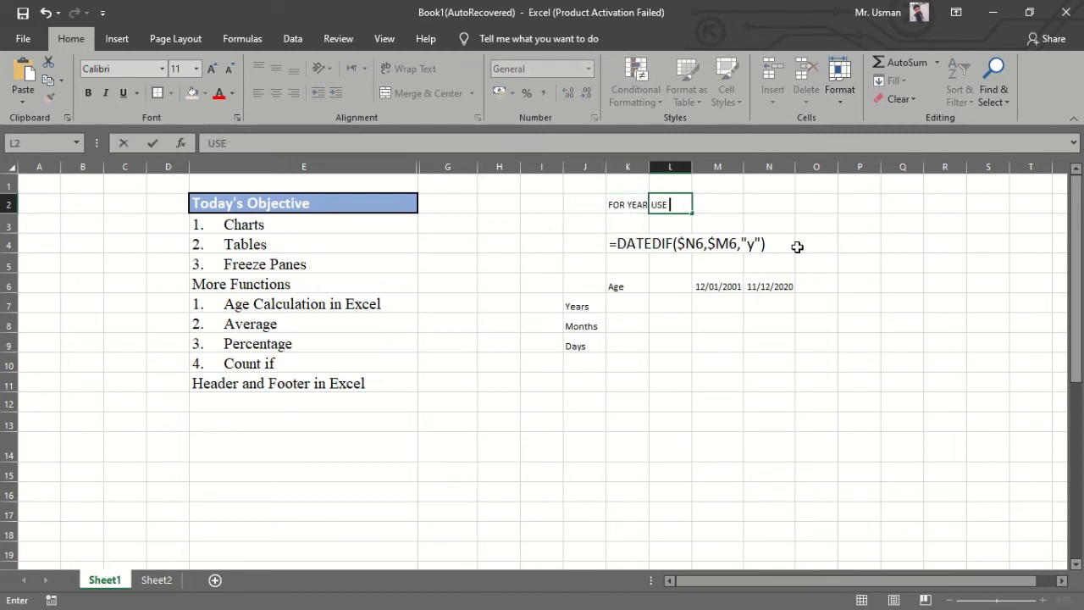
key("BackSpace")
key("BackSpace")
key("BackSpace")
key("BackSpace")
type("Y")
key("Return")
Step: Type FOR MONTHS in K3 with the code M in L3
type("FOR ")
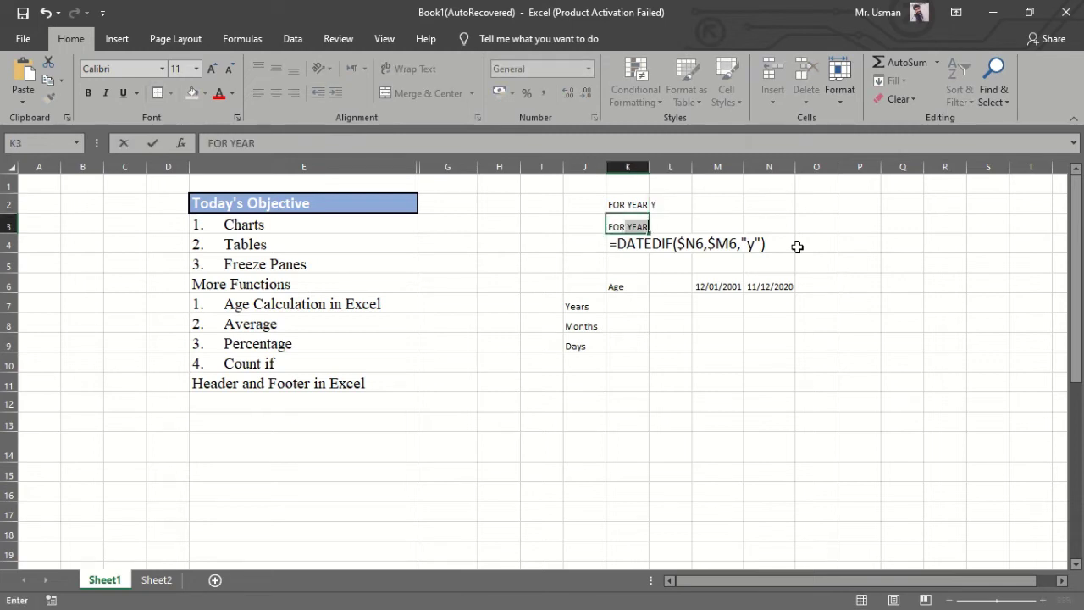
type("MONTH")
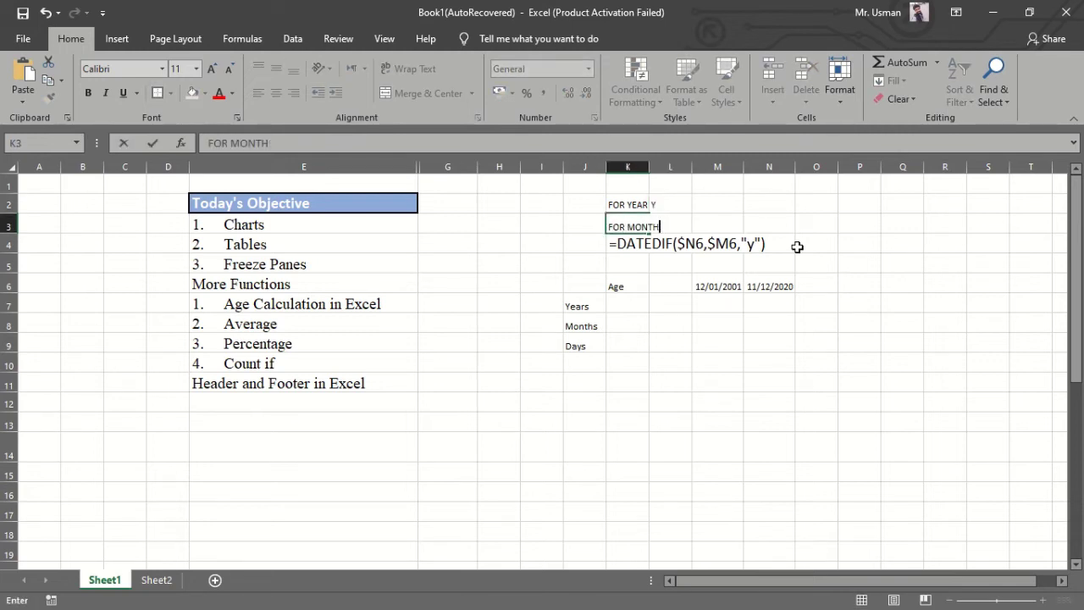
type("S")
key("Tab")
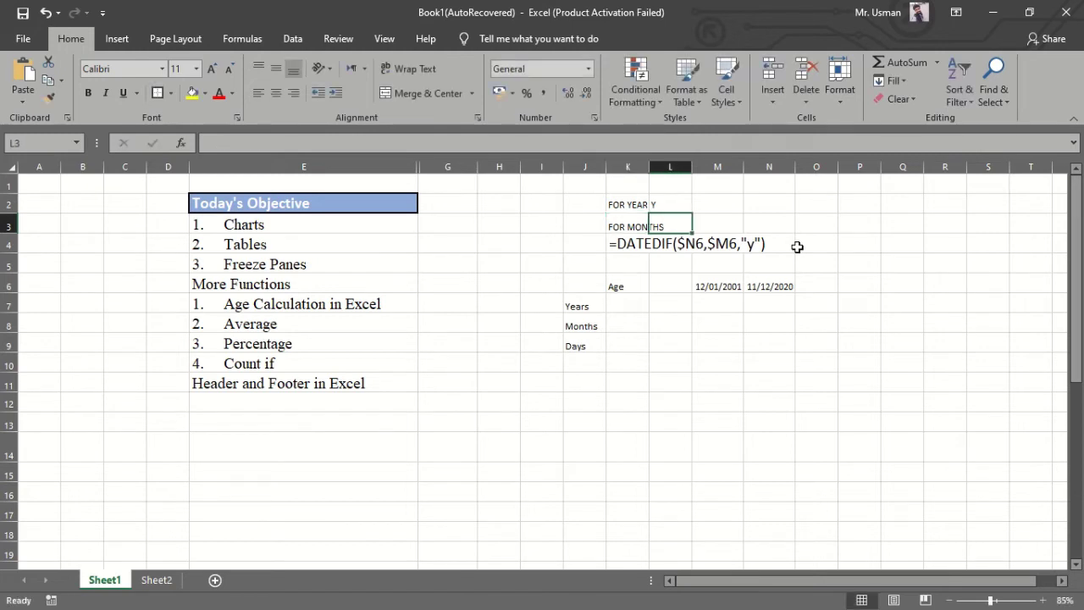
type("m")
key("BackSpace")
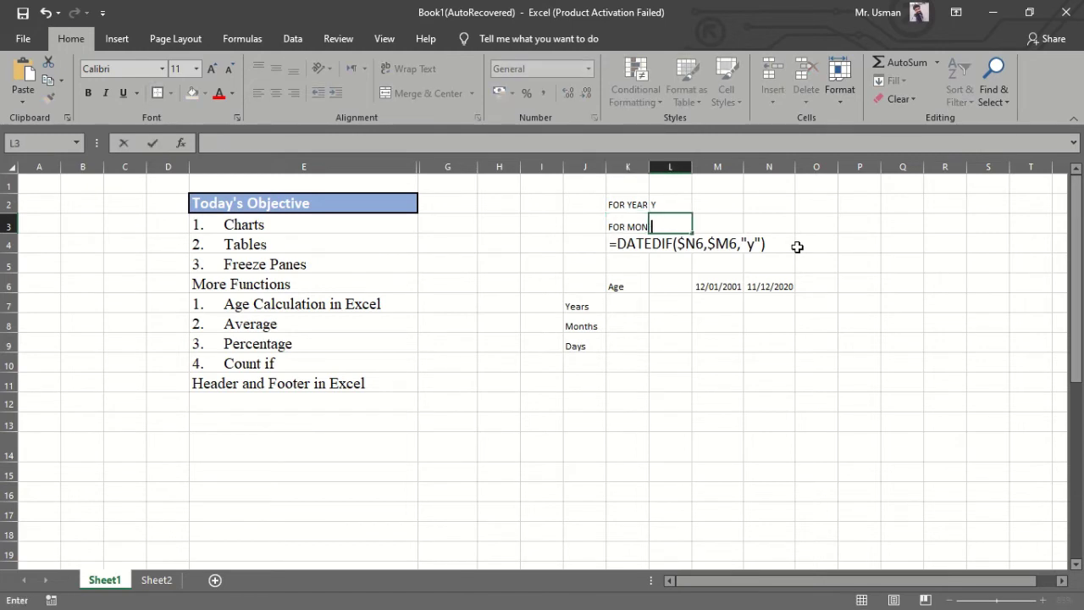
type("M")
left_click(730, 207)
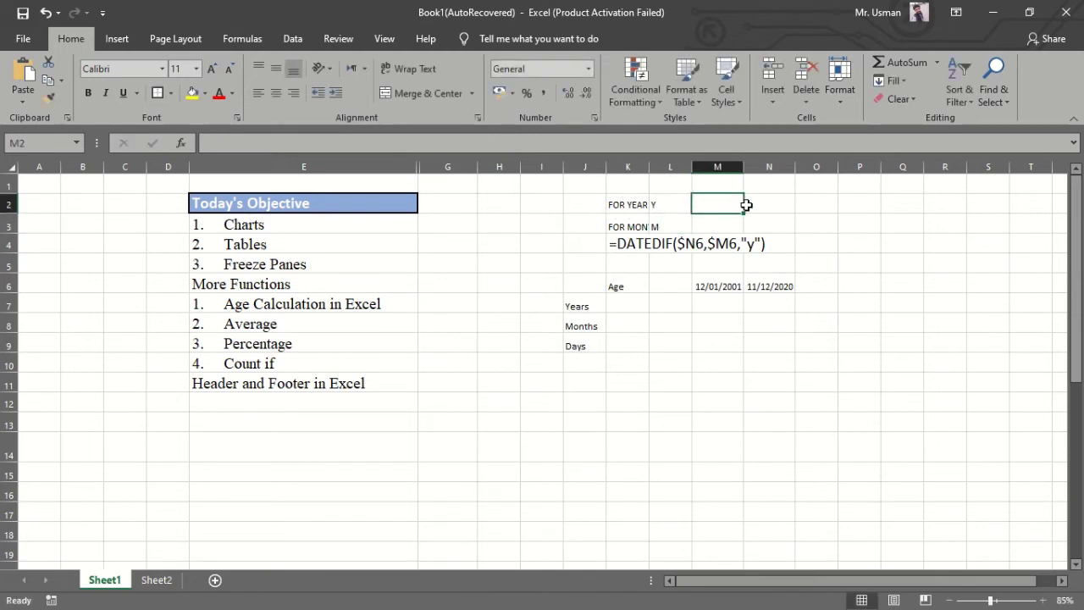
Step: Type FOR DAYS in M2 with the code D in N2
type("FOR DAYS")
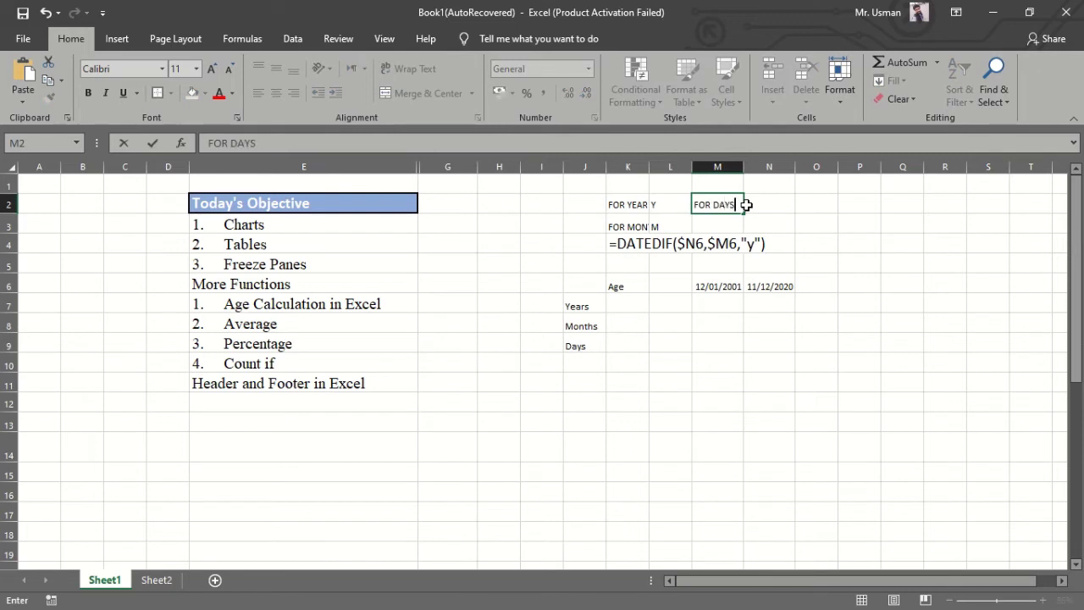
left_click(745, 205)
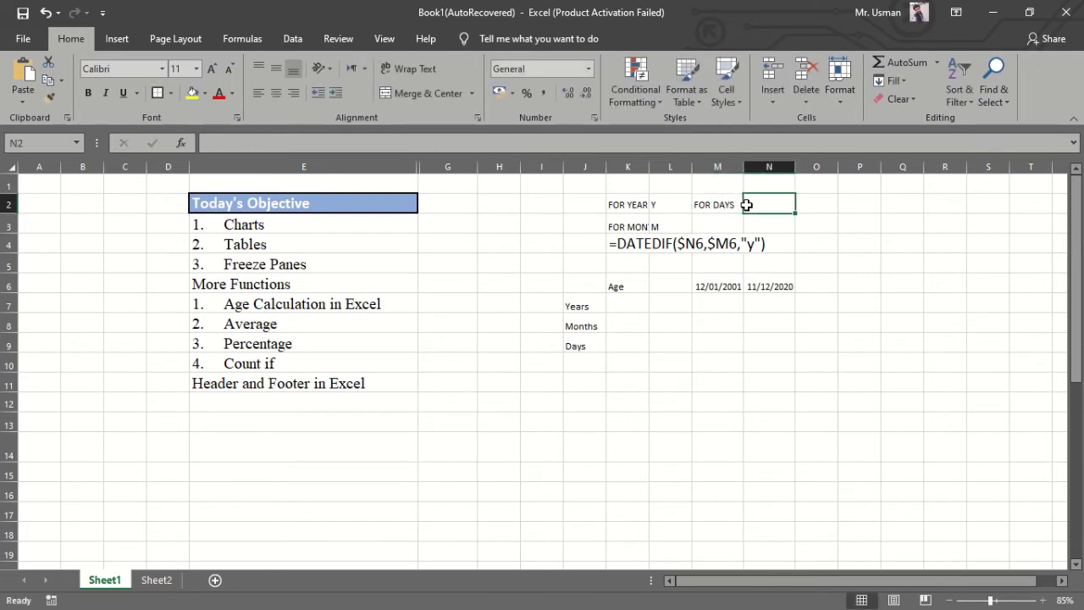
type("D")
key("Down")
key("Left")
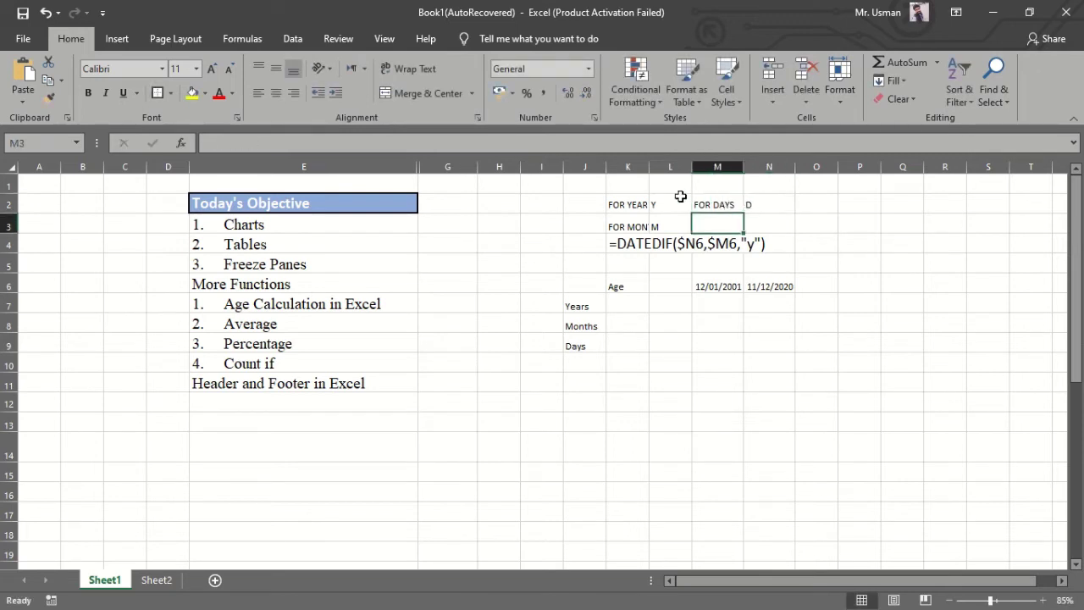
left_click(672, 208)
left_click(677, 224)
left_click(748, 211)
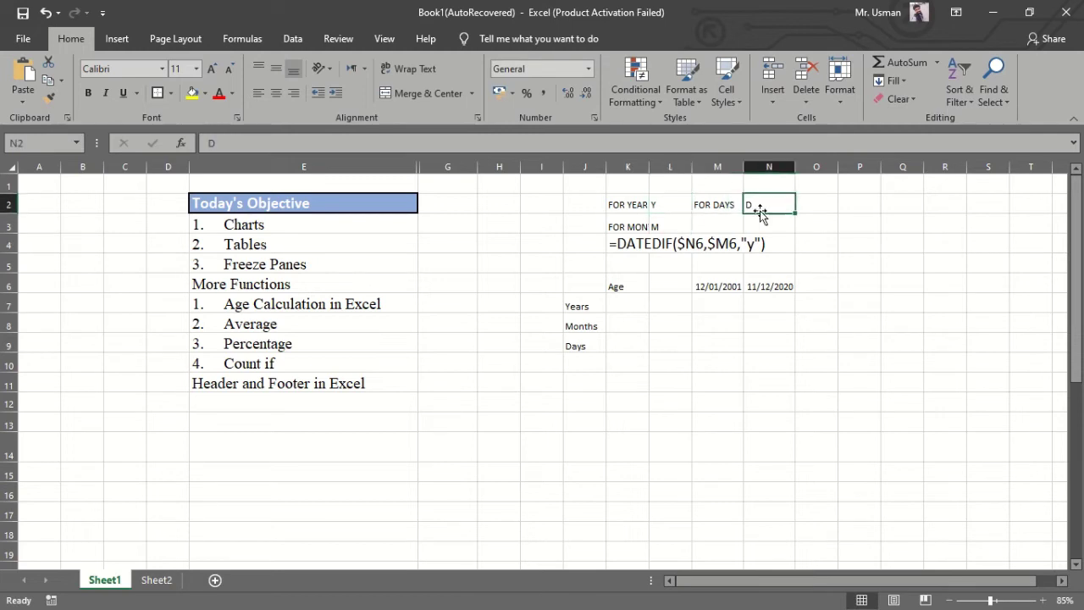
left_click(737, 244)
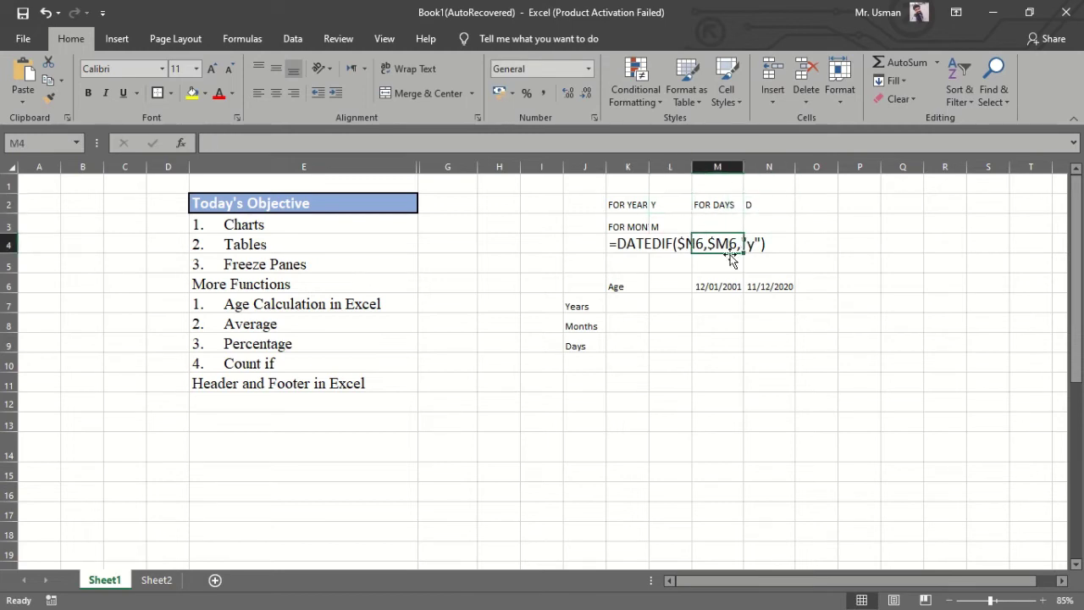
Step: Enter =DATEDIF($N6,$M6,"y") in K7 beside Years, which gives #NUM!
left_click(636, 302)
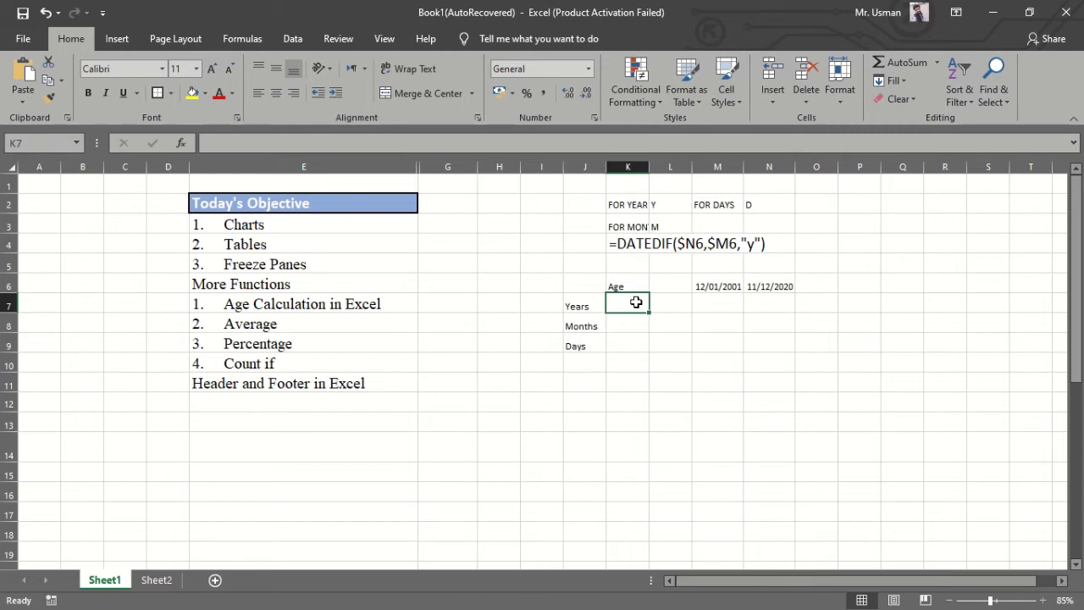
type("=")
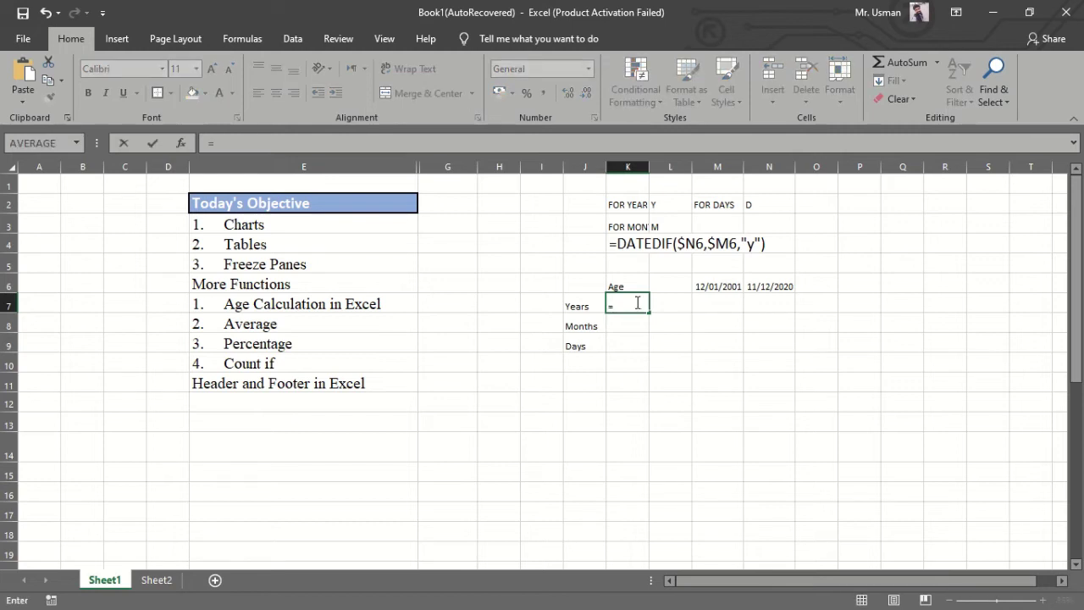
type("DATEDIF")
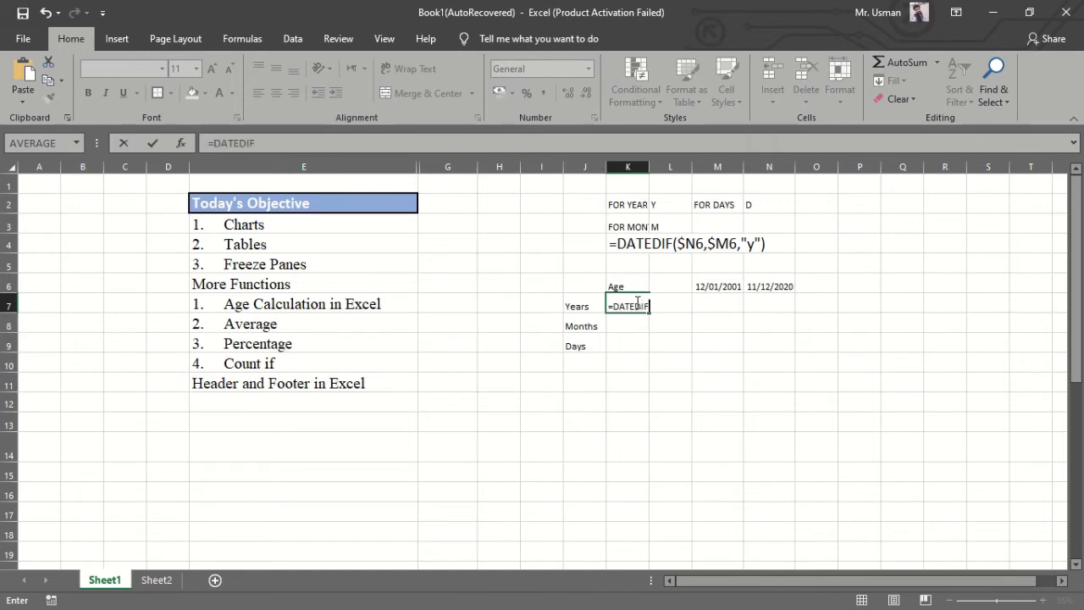
type("(")
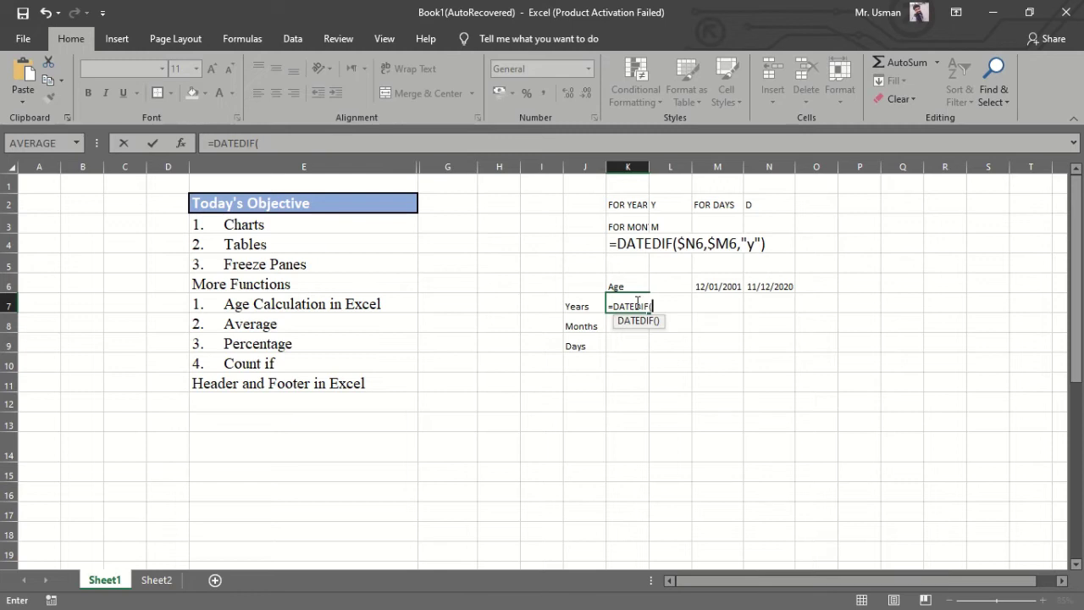
type("$")
type("N")
type("6,")
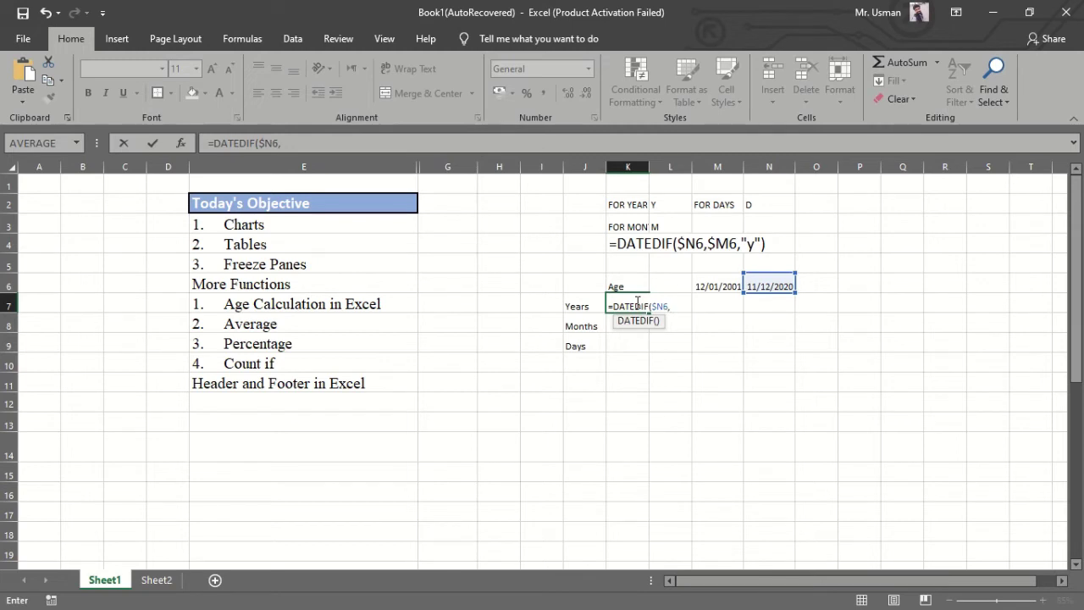
type("$")
type("M6,")
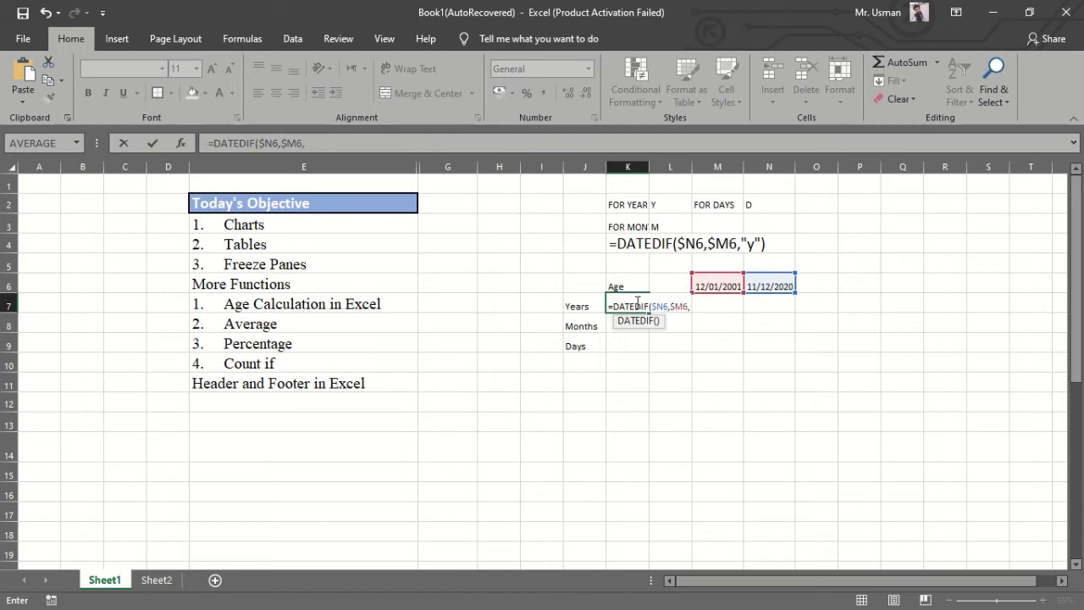
type("\"")
type("y\"")
key("Return")
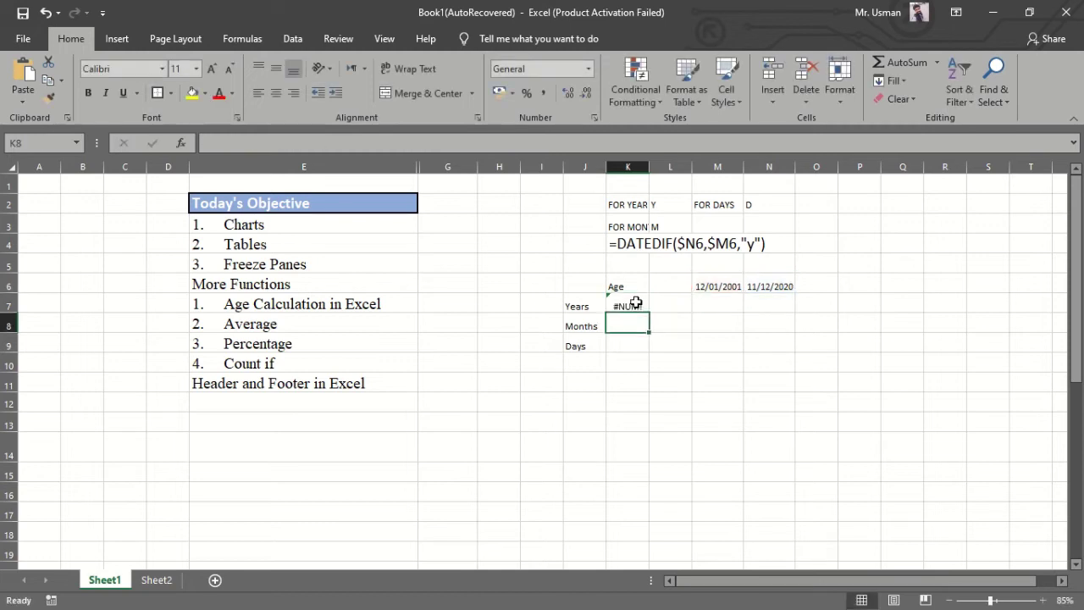
Step: Swap the date references in K7 to =DATEDIF($M6,$N6,"y"), giving 19 years
left_click(633, 305)
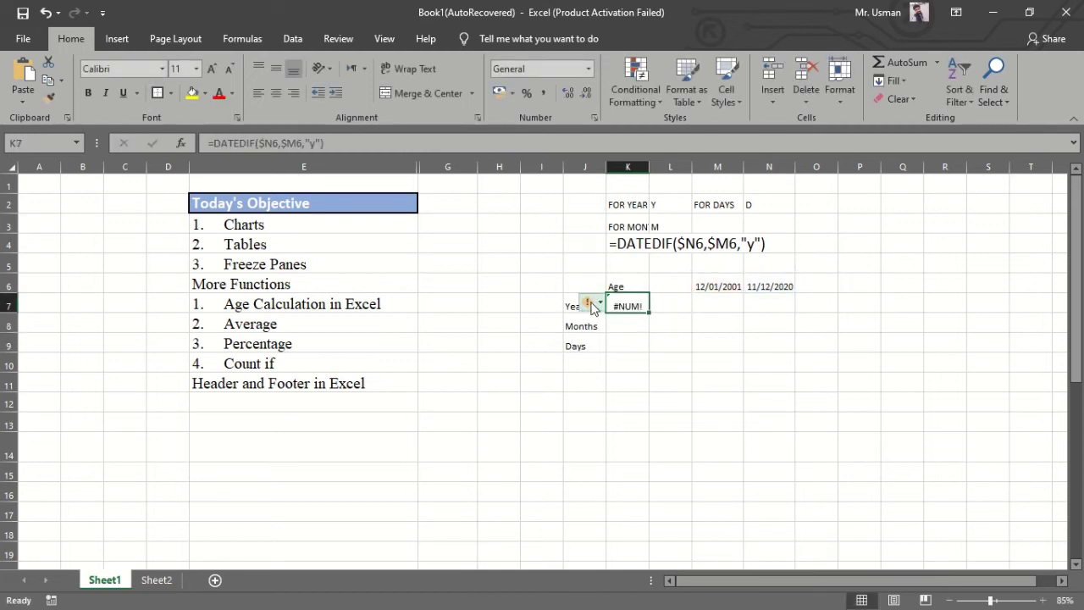
mouse_move(591, 307)
double_click(624, 313)
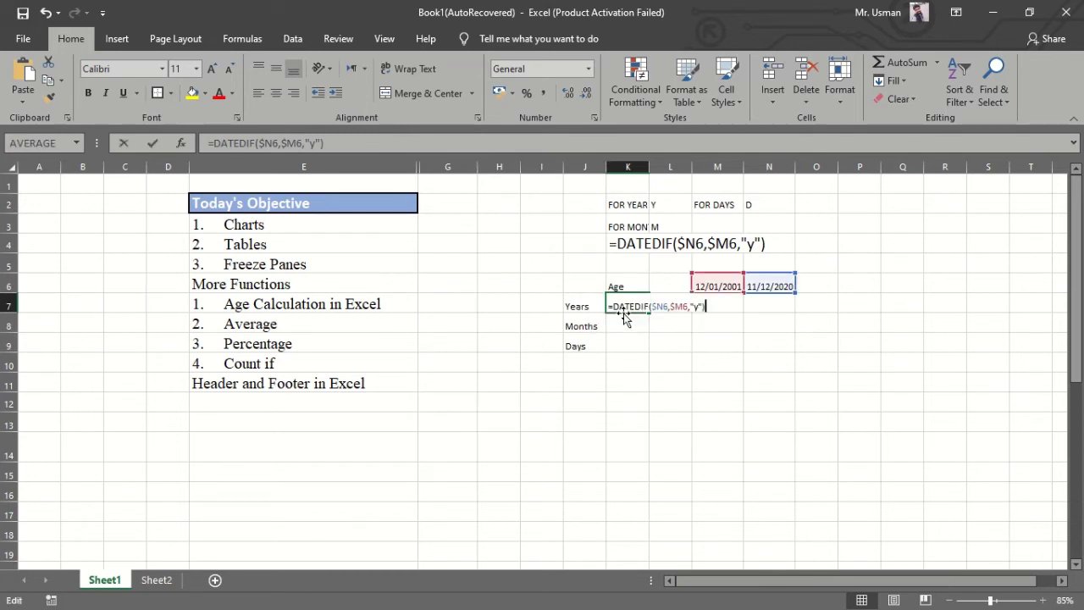
key("Left")
key("Left")
key("Left")
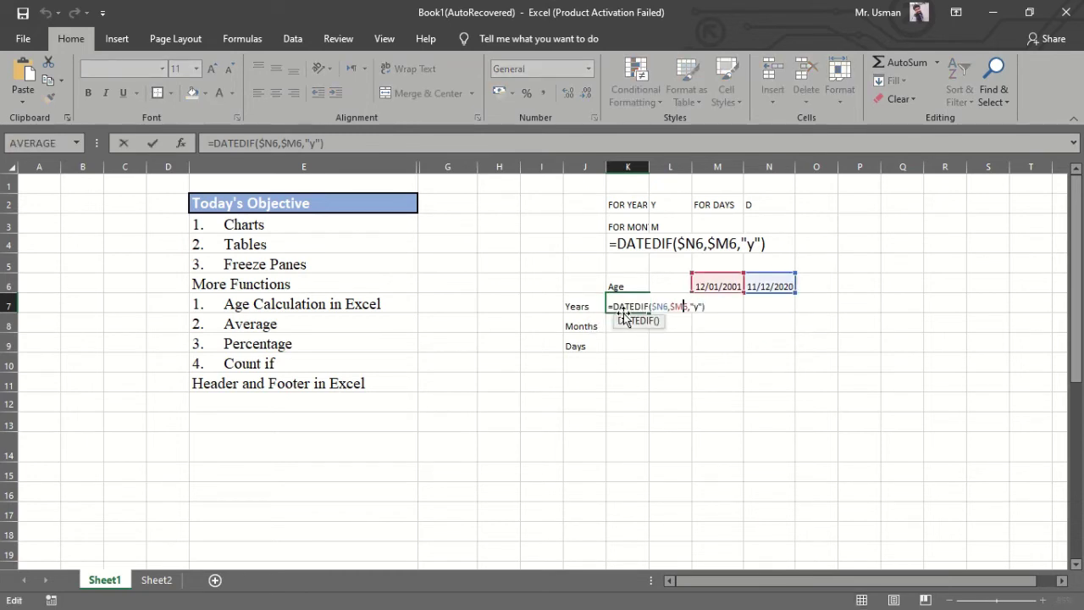
key("Left")
key("BackSpace")
key("BackSpace")
type("M")
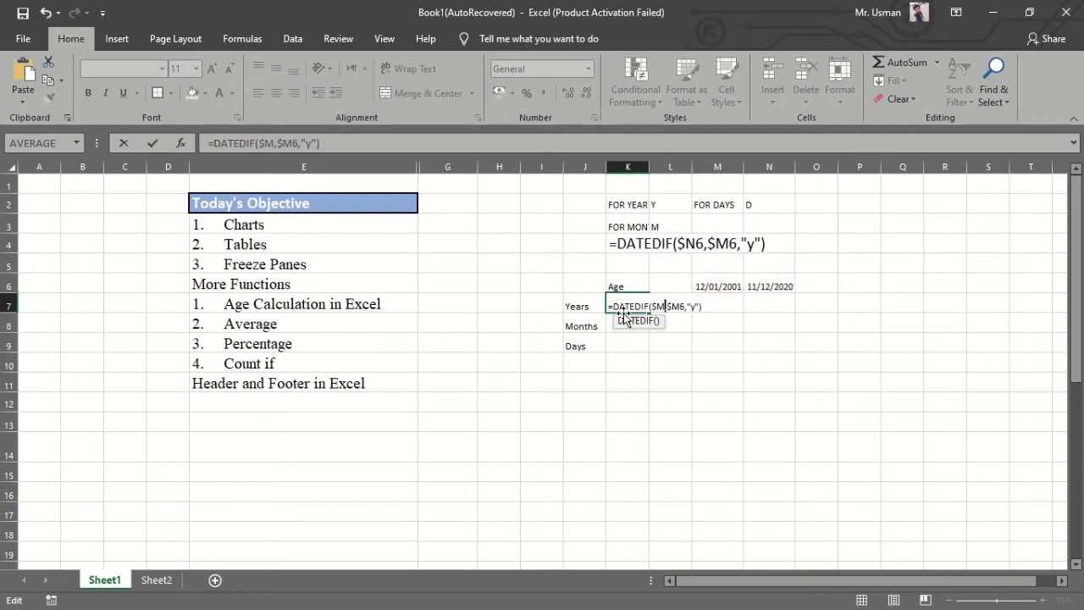
type("6")
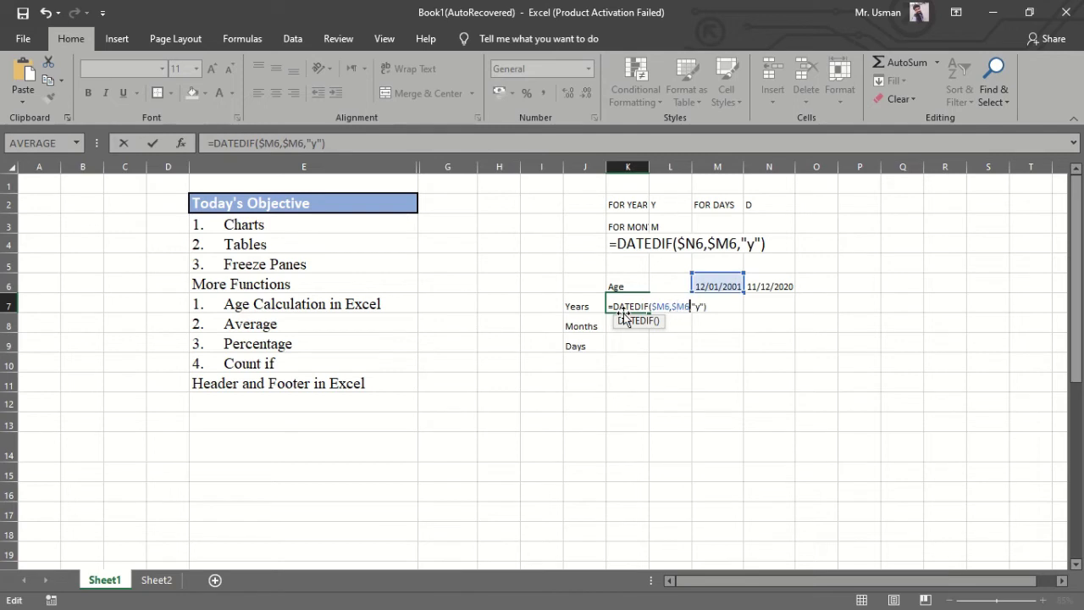
key("BackSpace")
type("N")
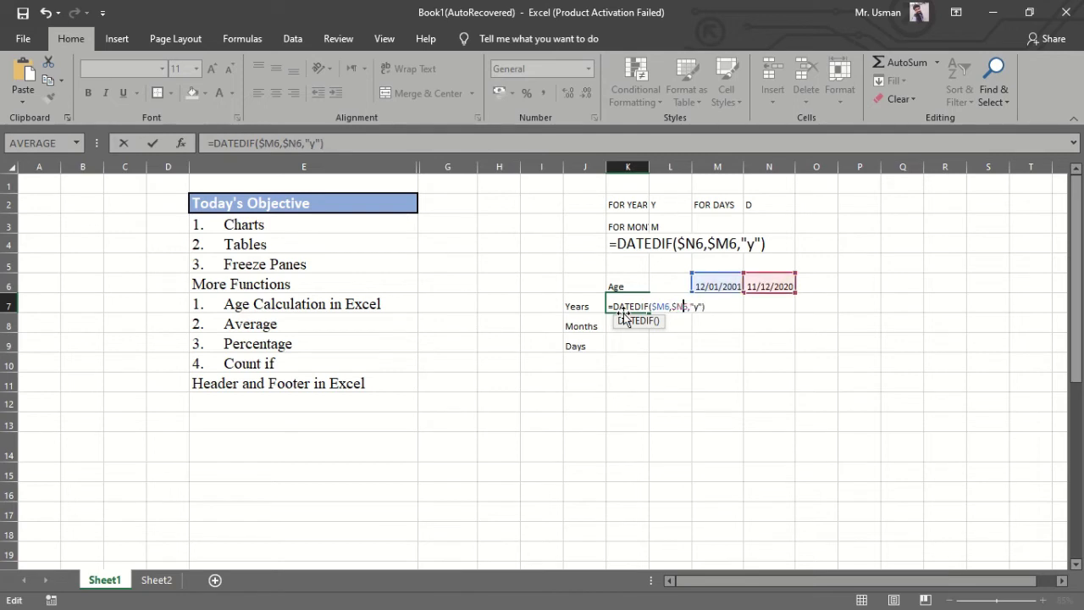
key("Return")
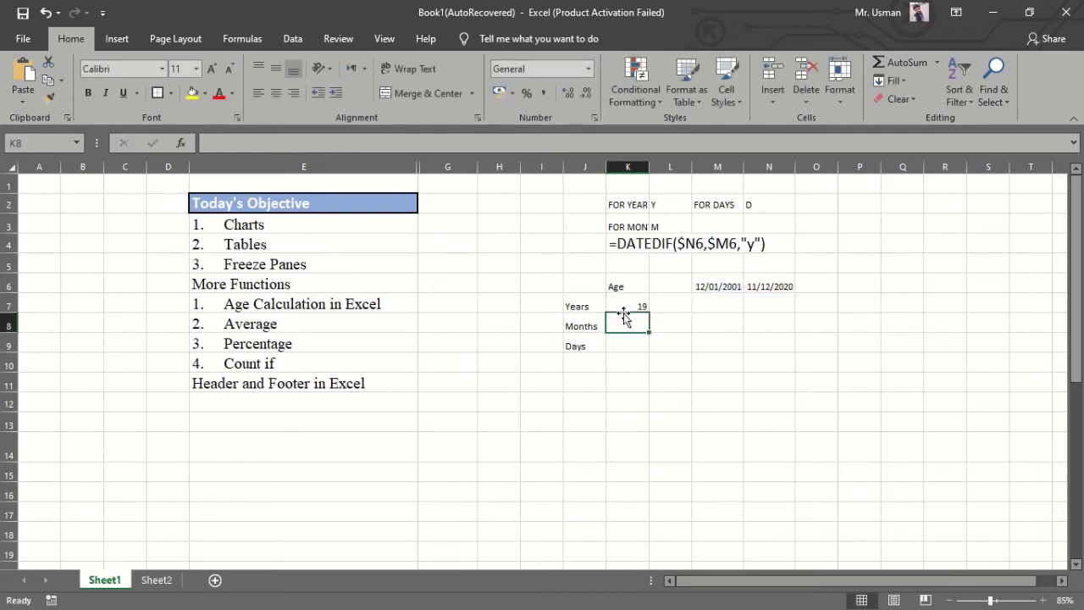
left_click(628, 304)
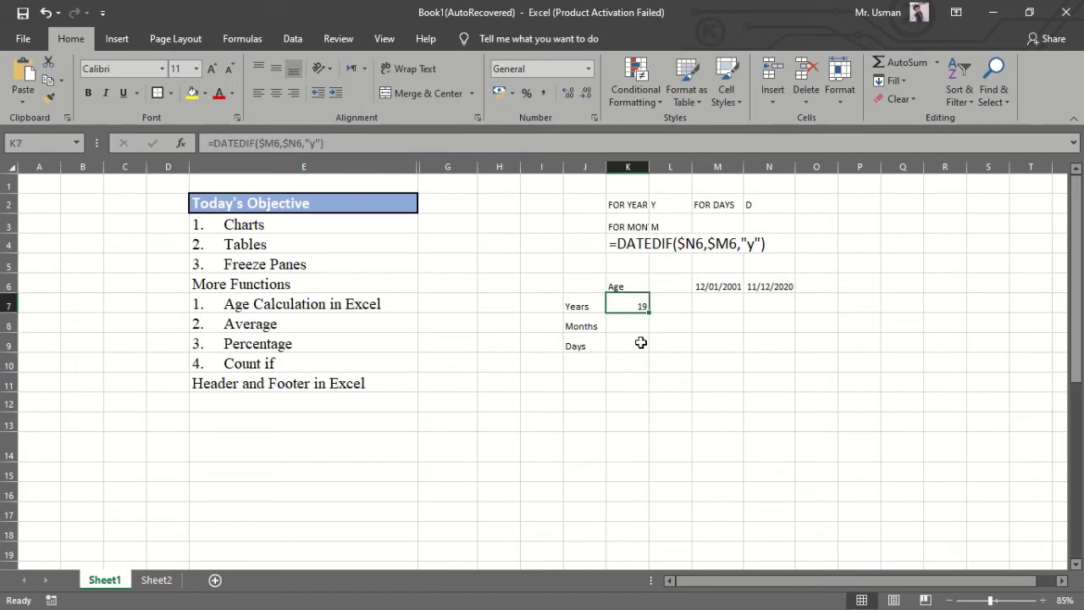
Step: Correct the example text in K4 to =DATEDIF($M6,$N6,"y")
left_click(691, 244)
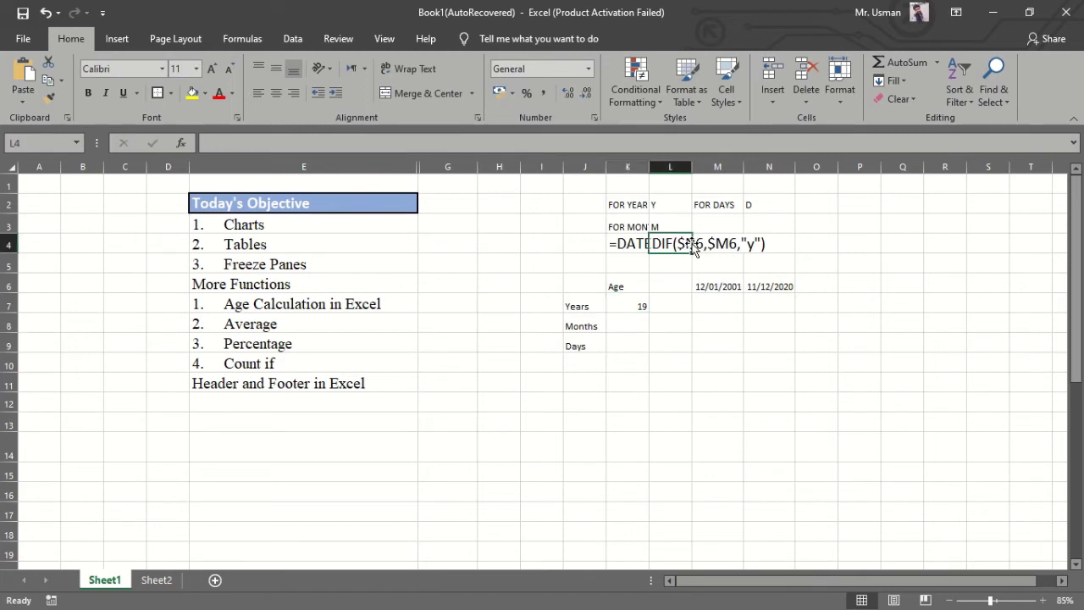
key("Left")
key("F2")
key("Left")
key("Left")
key("Left")
key("Left")
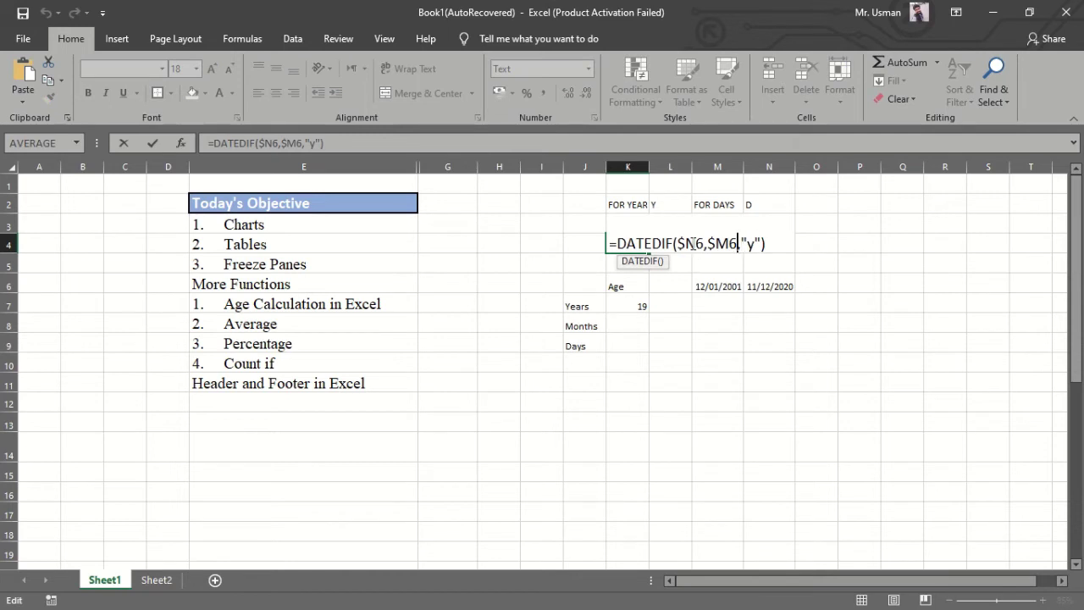
key("Left")
key("BackSpace")
type("N")
key("Left")
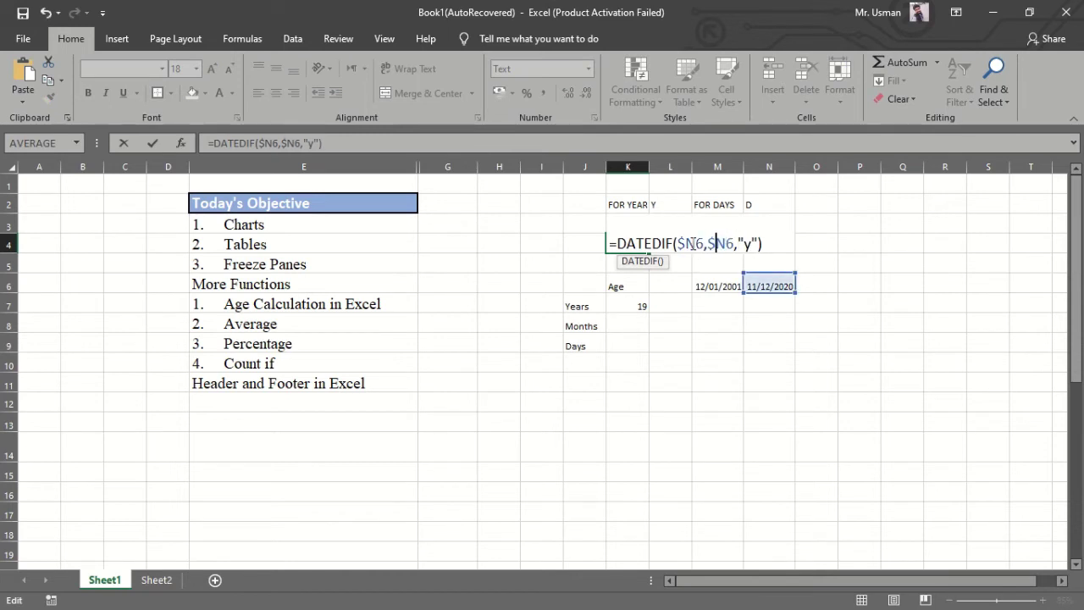
key("Left")
key("Left")
key("Left")
key("BackSpace")
type("M")
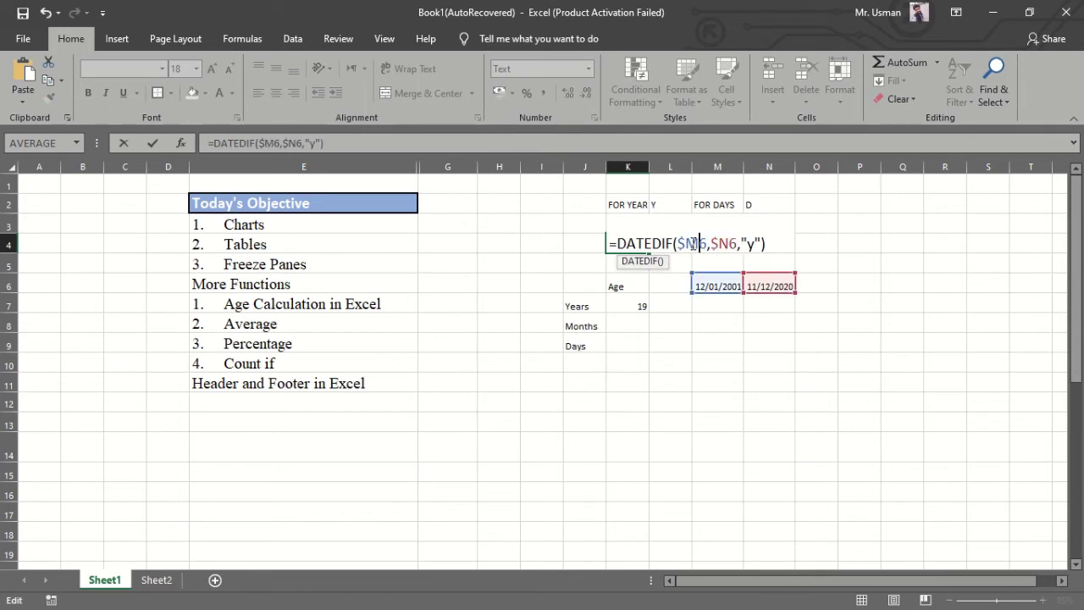
key("Return")
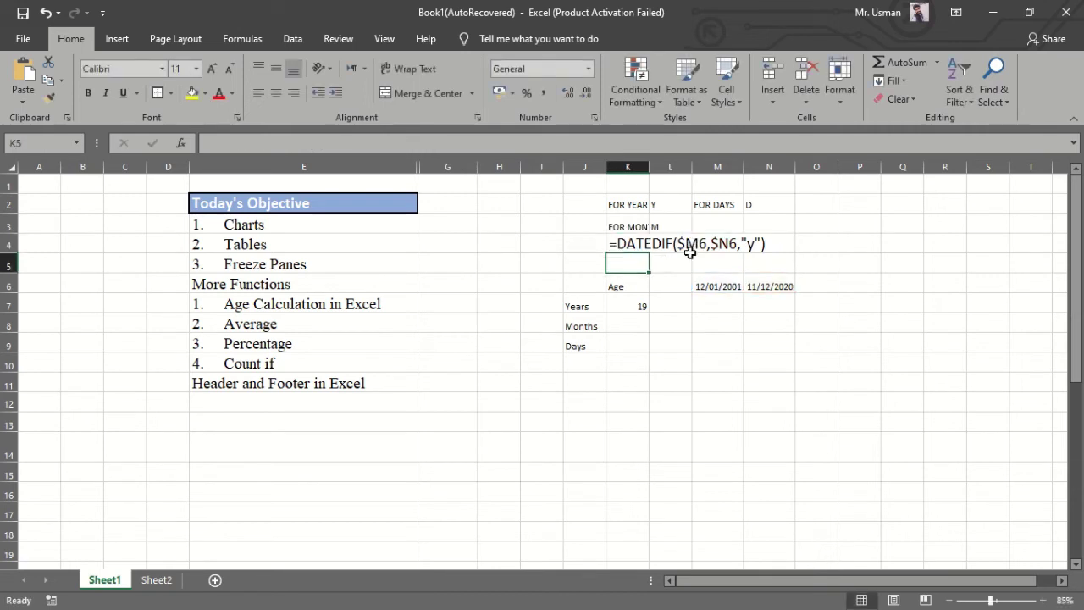
Step: Undo the accidental =K8 edit and restore K7's DATEDIF years formula
left_click(640, 325)
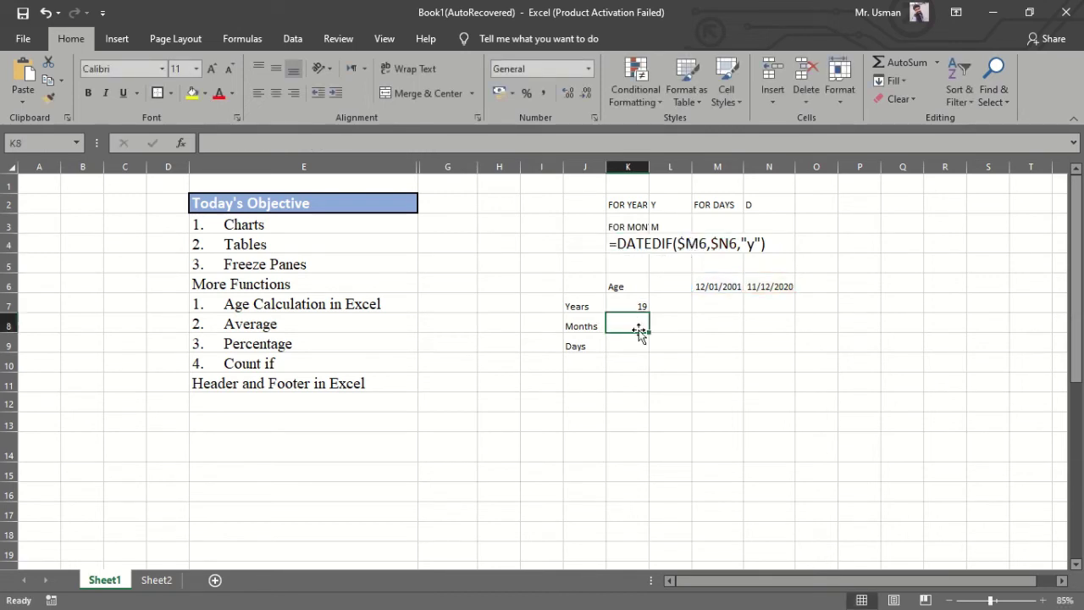
left_click(629, 301)
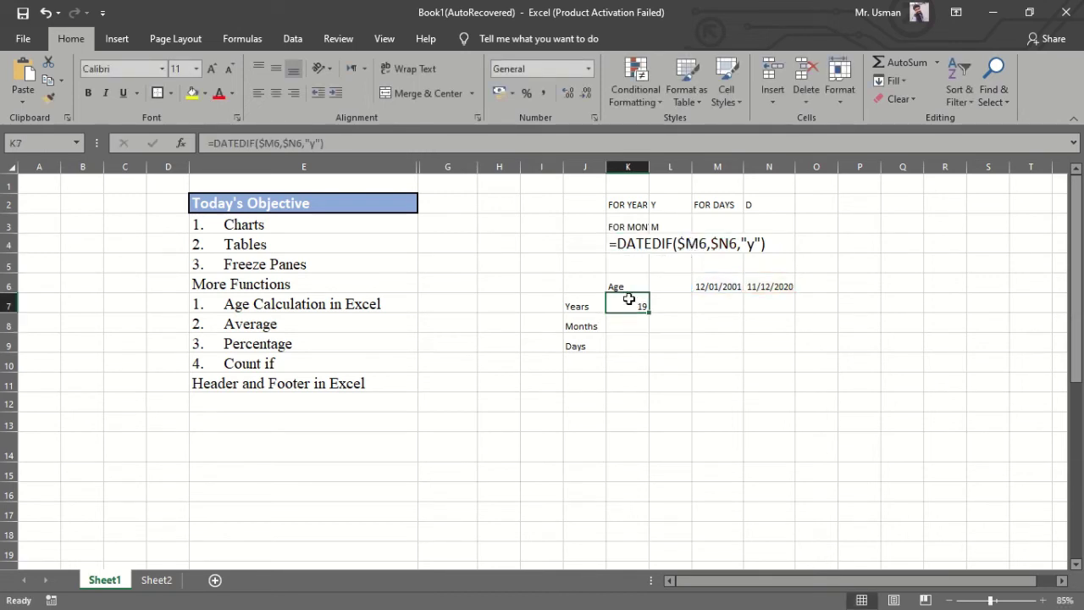
left_click(625, 329)
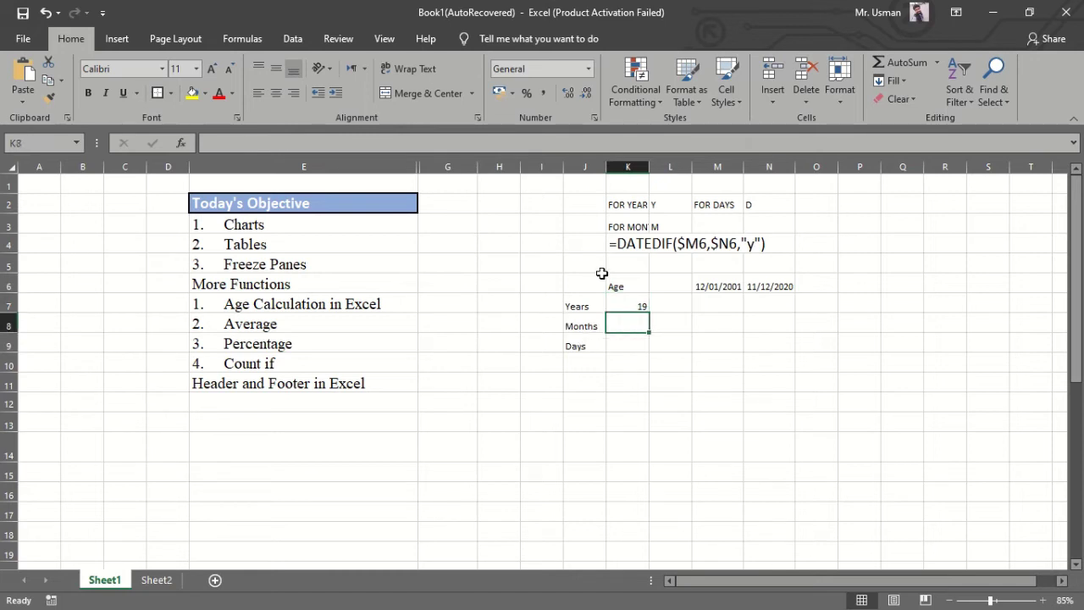
left_click(631, 303)
left_click_drag(338, 143, 209, 143)
key("ctrl+c")
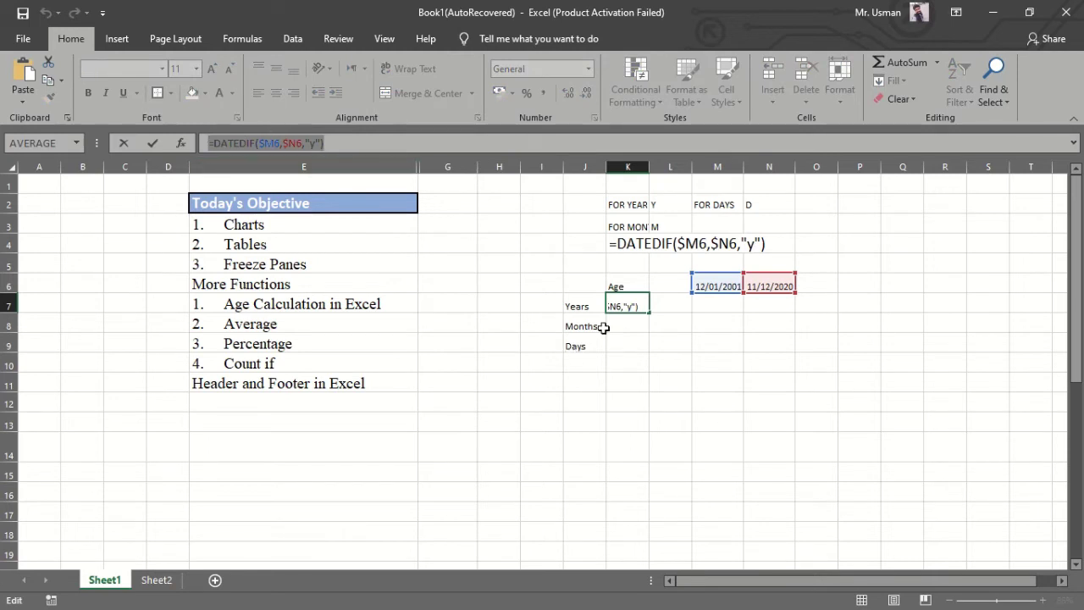
type("=")
left_click(630, 324)
left_click_drag(227, 143, 208, 143)
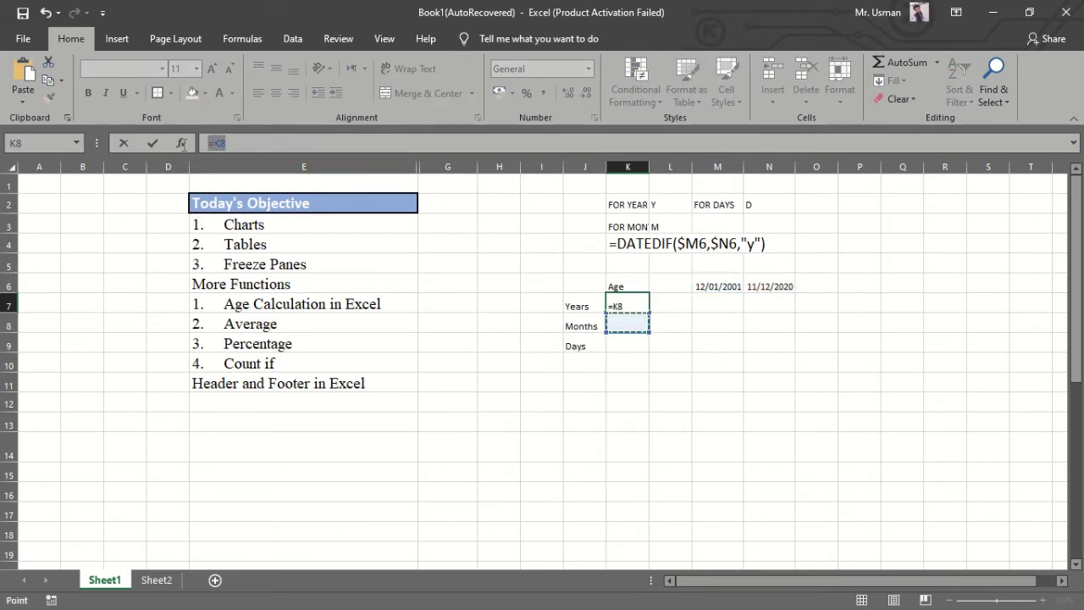
key("ctrl+v")
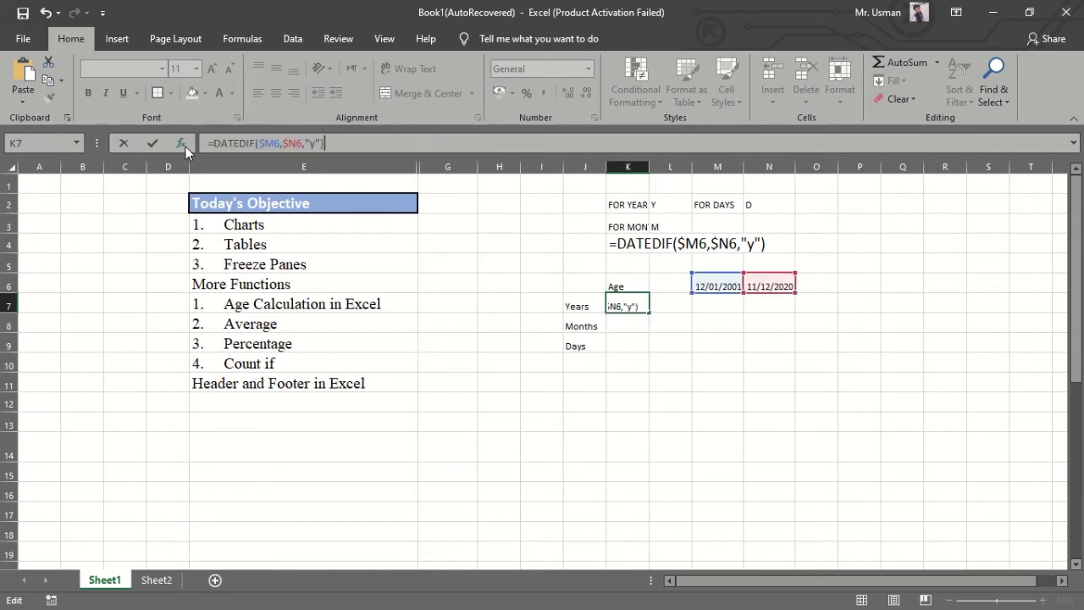
key("Return")
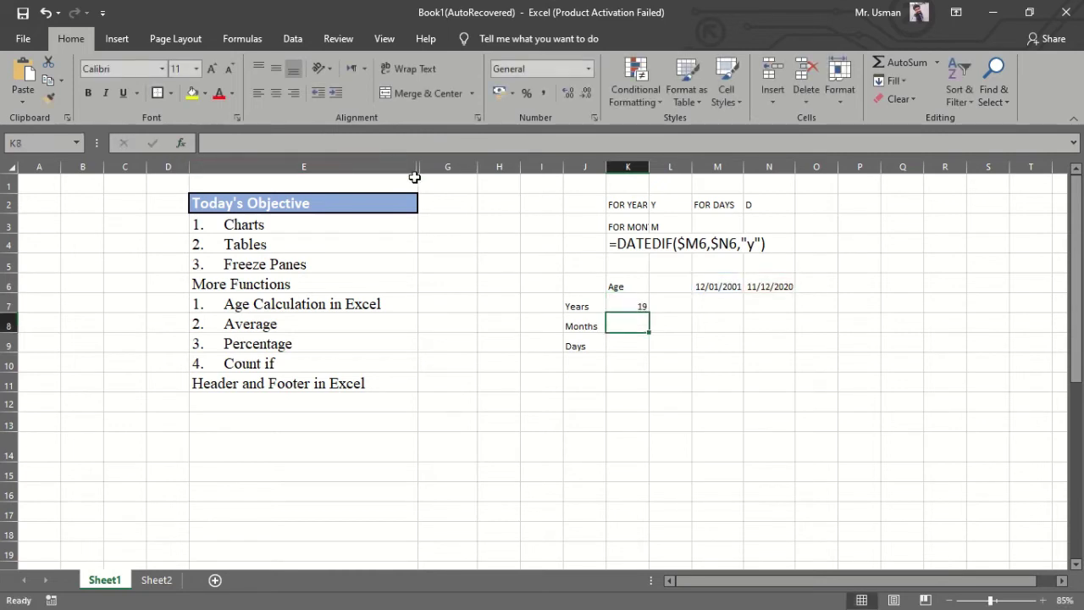
Step: Fill K7's formula down into K8 and K9
left_click(637, 306)
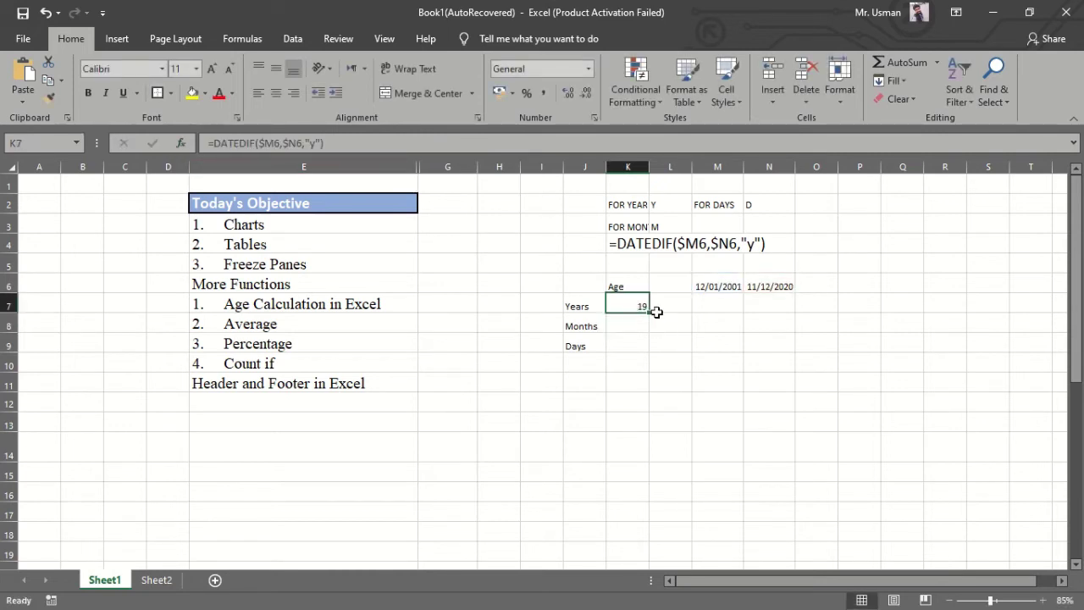
left_click_drag(649, 311, 651, 358)
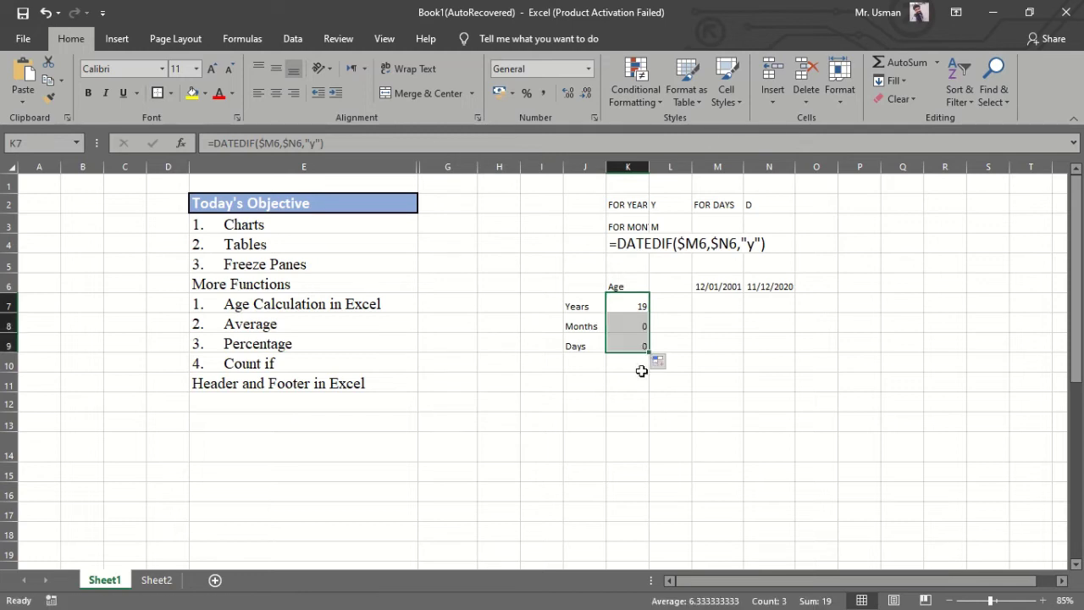
left_click(639, 381)
left_click(639, 325)
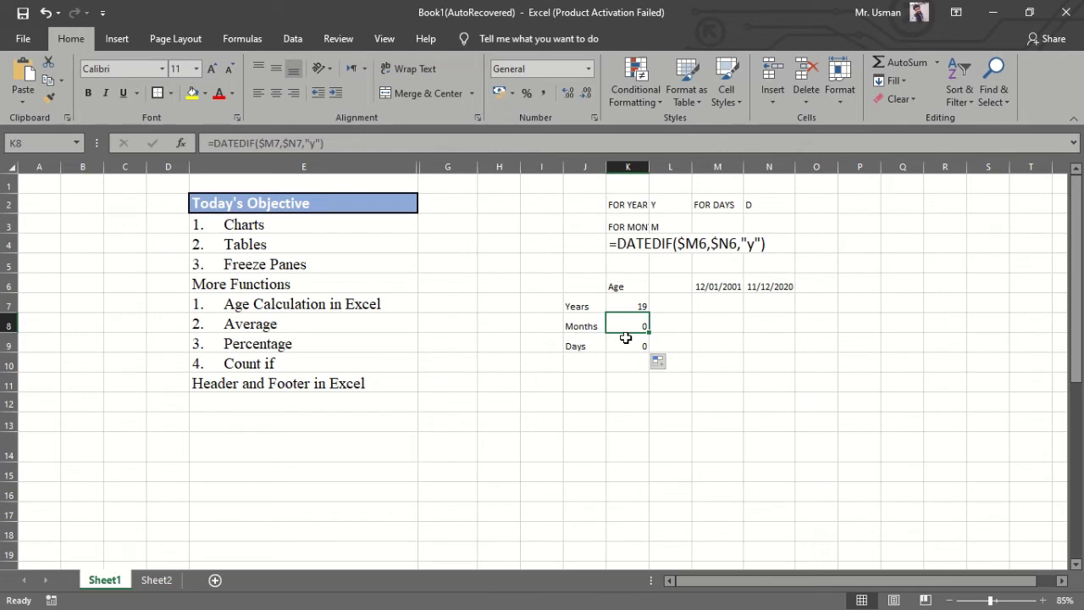
Step: Change K8 to =DATEDIF($M6,$N6,"M"), showing 238 months
key("F2")
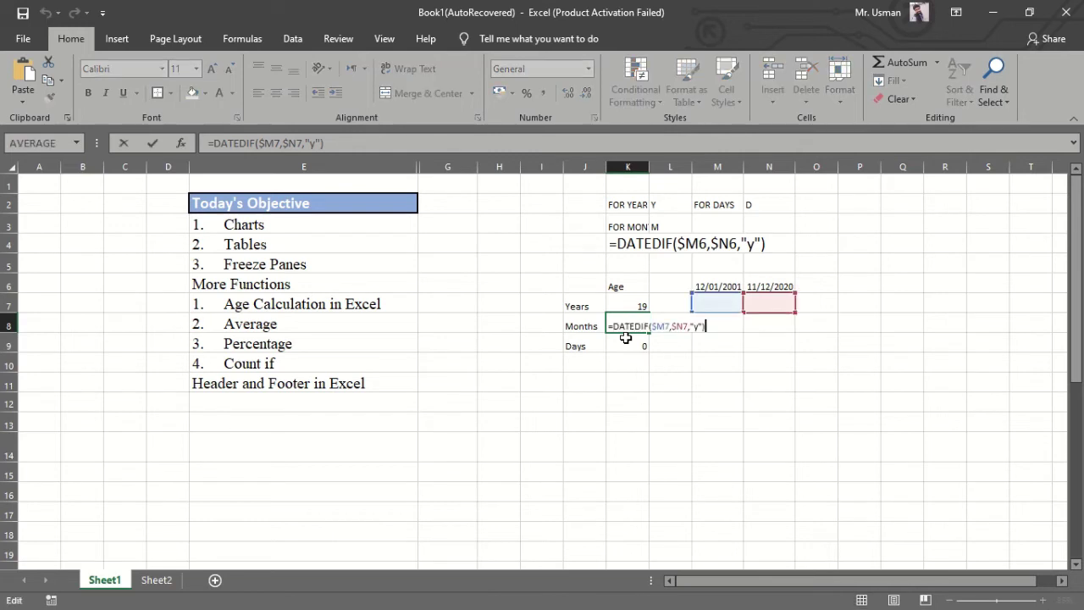
key("Left")
key("Left")
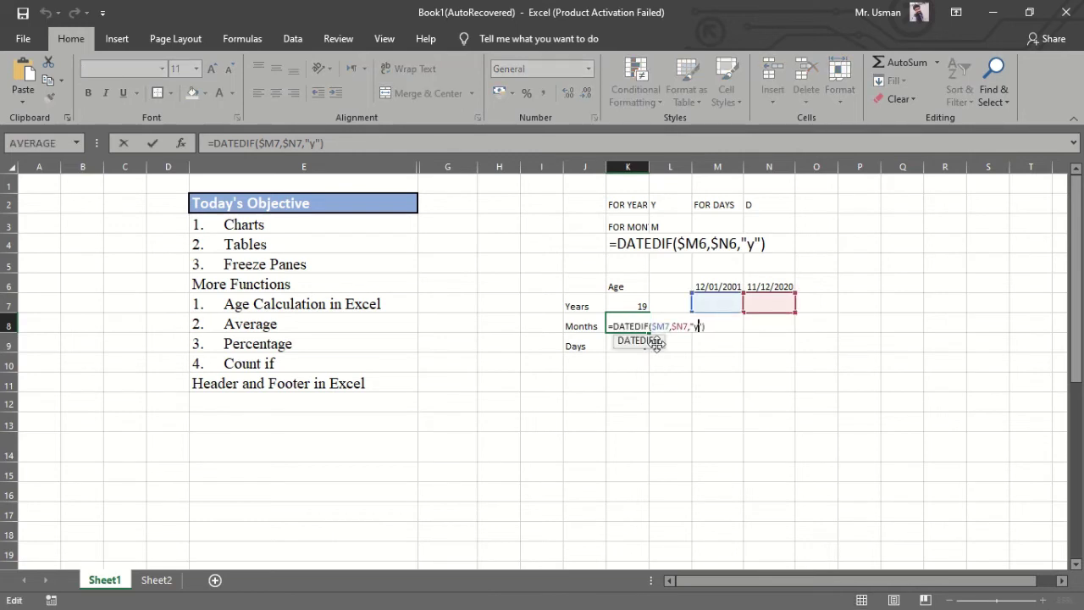
key("BackSpace")
type("M")
key("BackSpace")
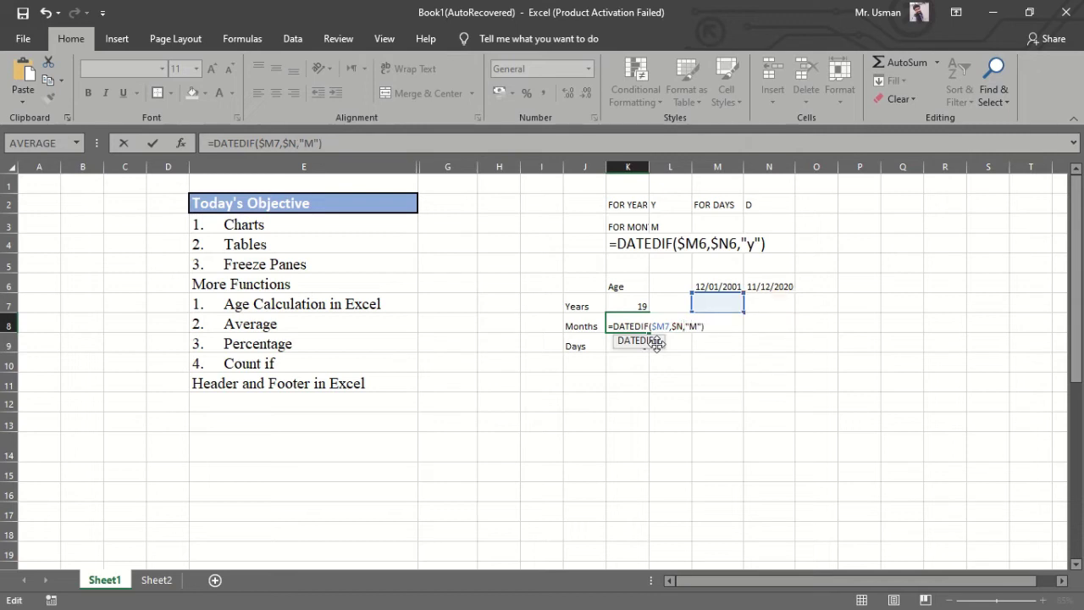
type("6")
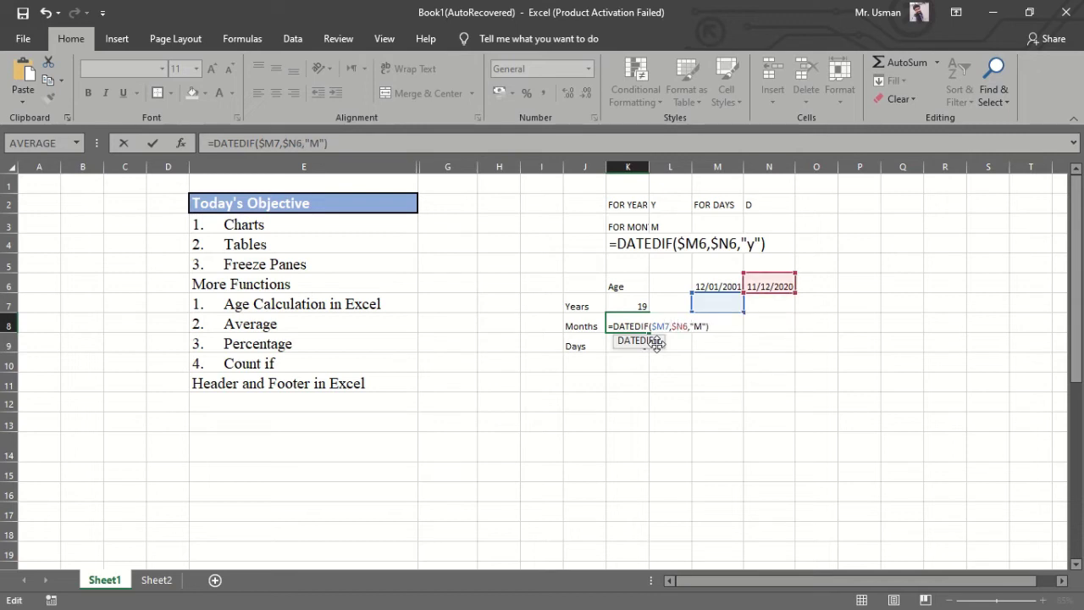
key("Left")
key("Left")
key("Left")
key("BackSpace")
type("6")
key("Return")
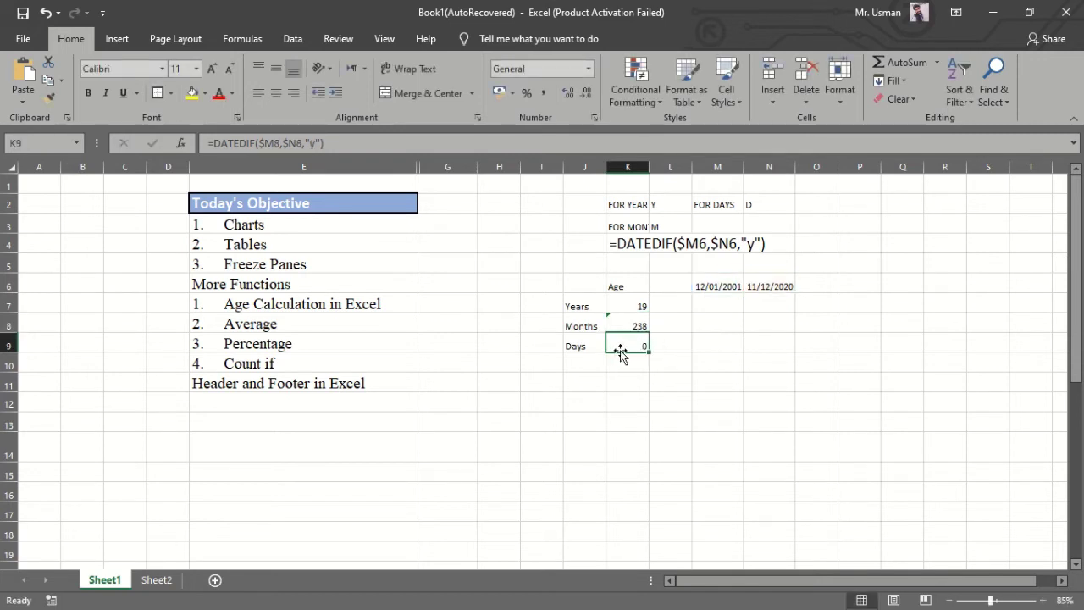
Step: Change K9 to =DATEDIF($M6,$N6,"D"), showing 7273 days
double_click(627, 345)
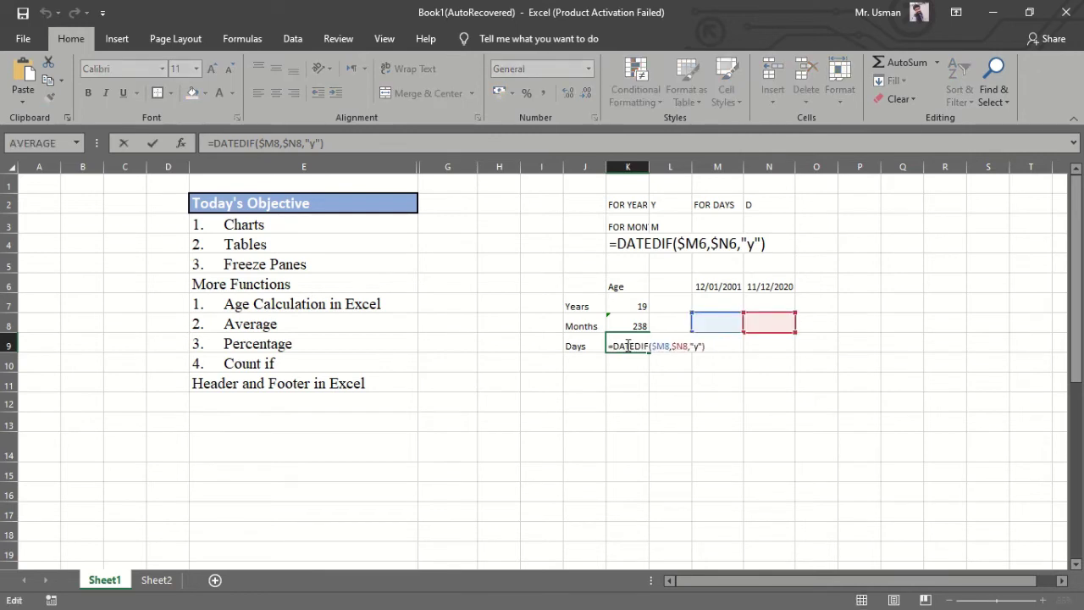
key("BackSpace")
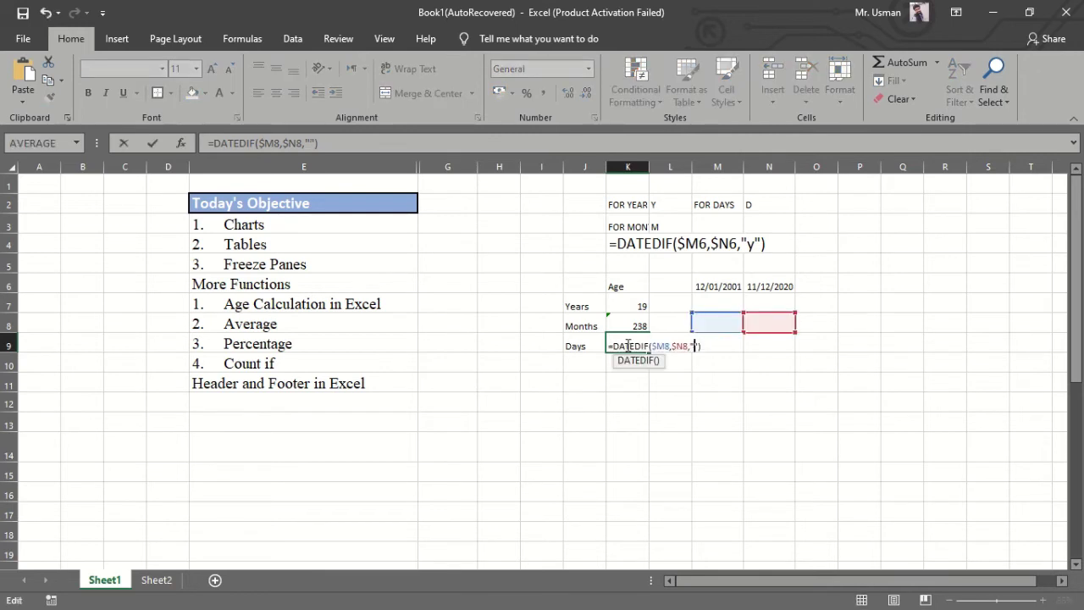
type("D")
key("Left")
key("Left")
key("Left")
key("BackSpace")
type("6")
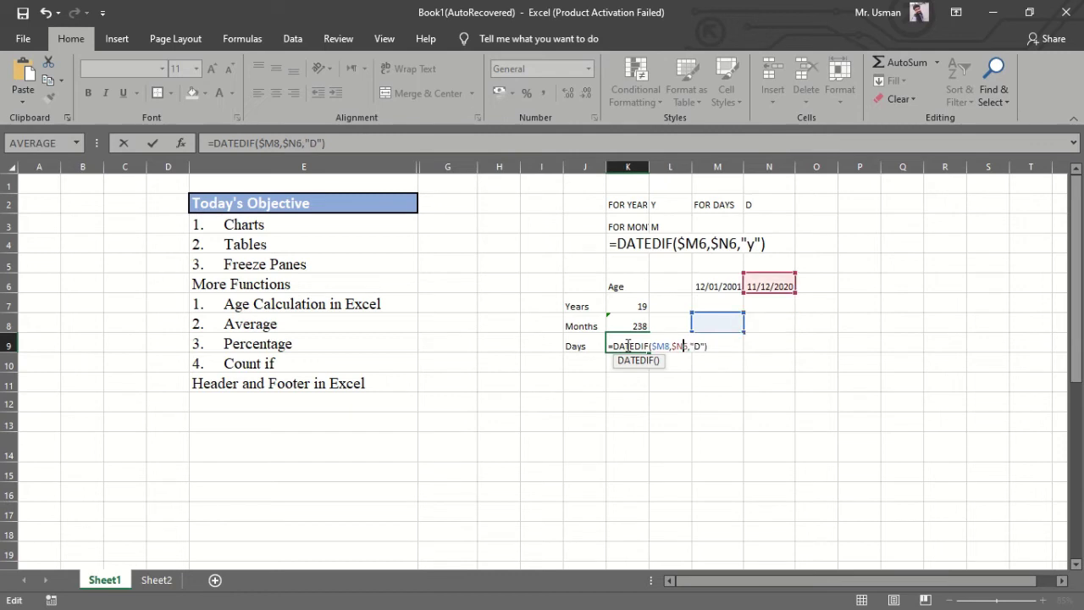
key("Left")
key("Left")
key("Left")
key("Left")
key("BackSpace")
type("6")
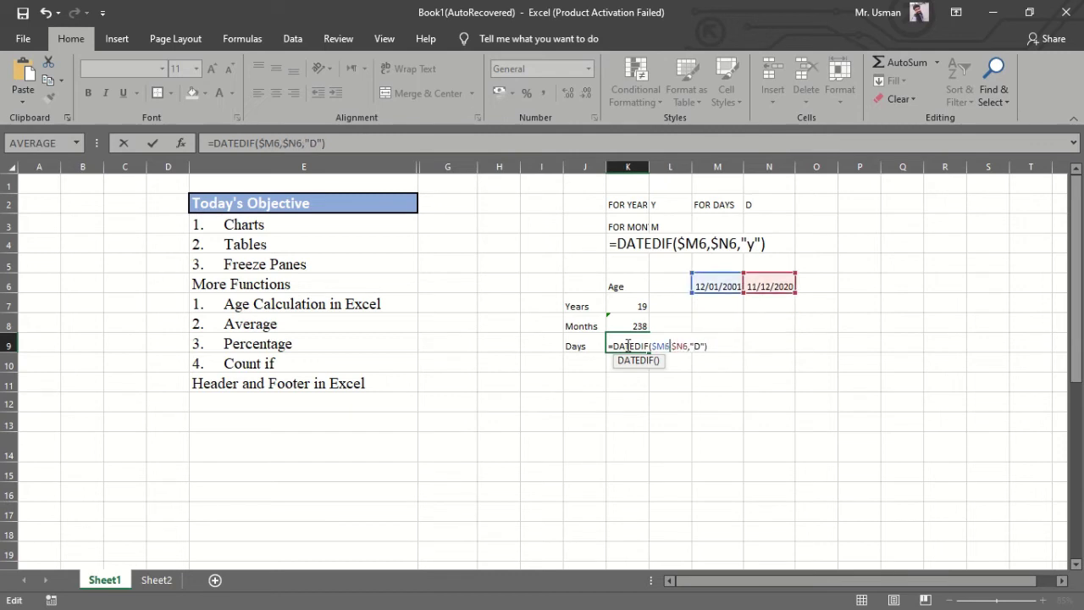
key("Return")
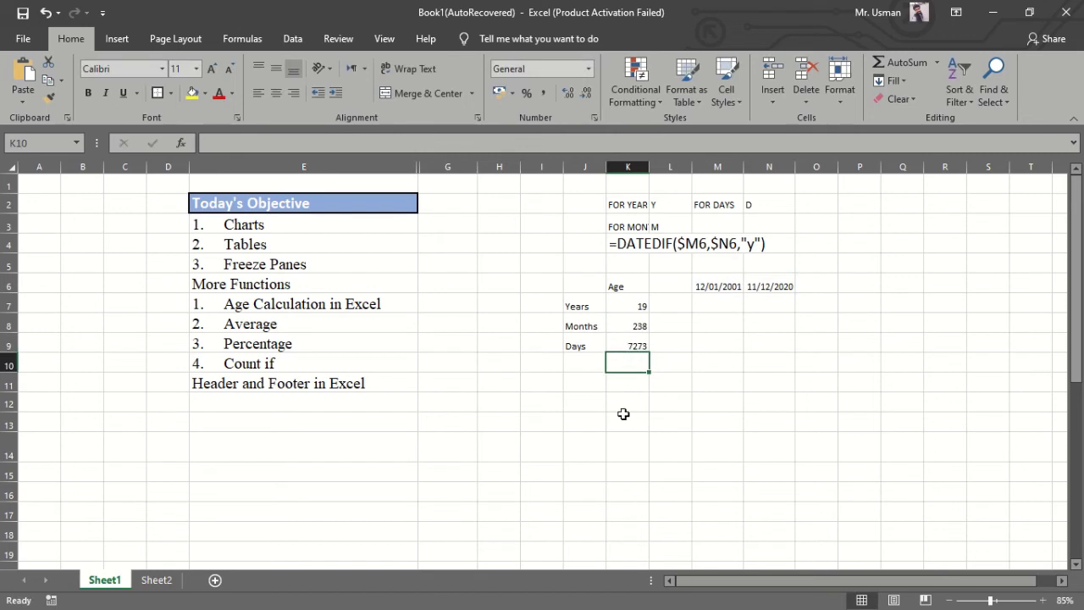
left_click(633, 394)
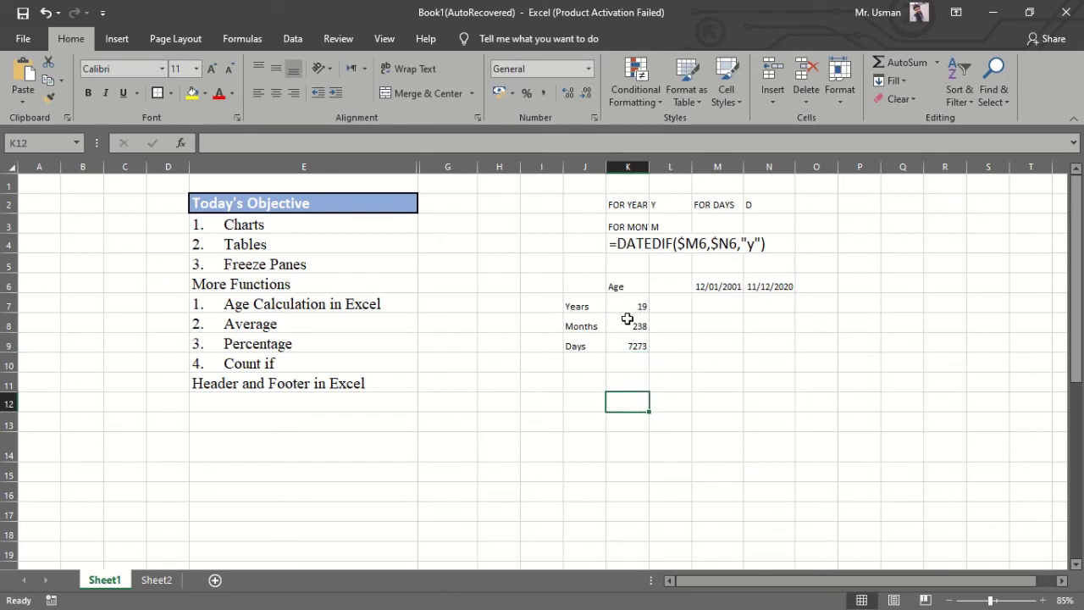
left_click(631, 303)
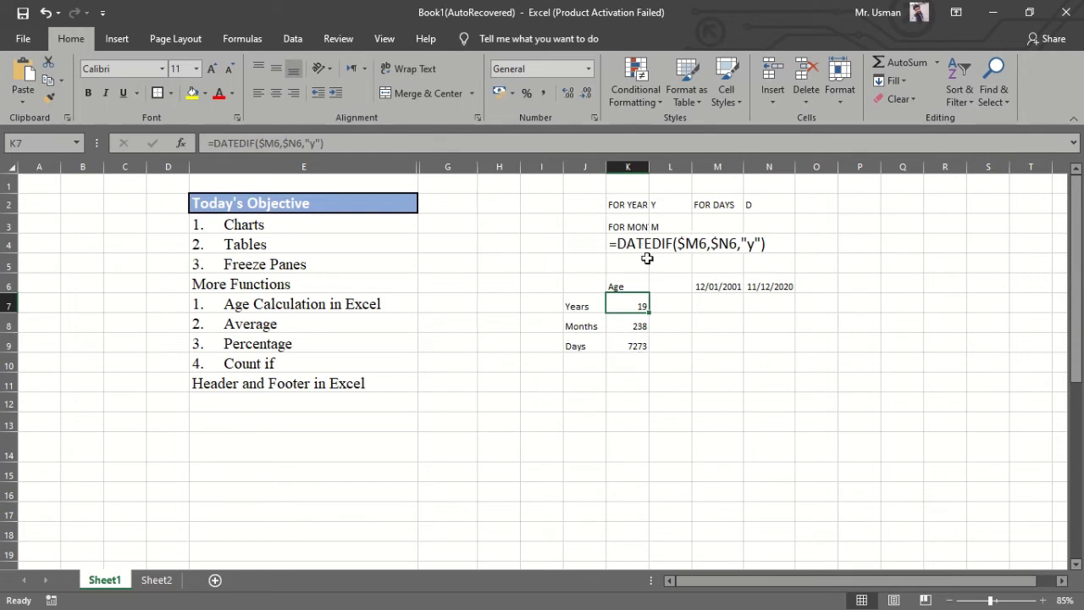
left_click(631, 386)
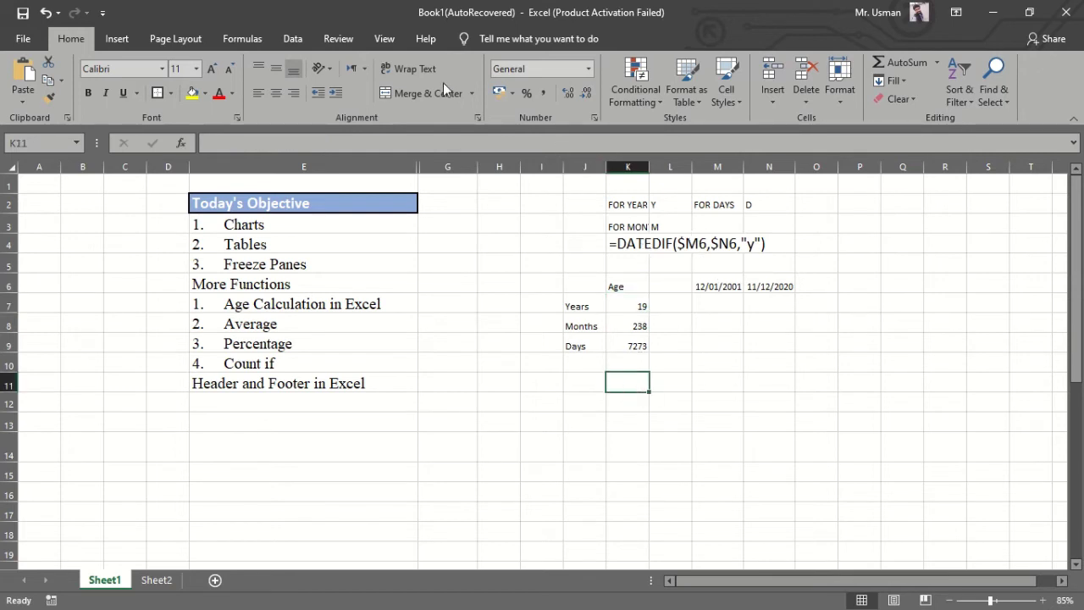
Step: Set the number format of K11 to Text
left_click(546, 69)
key("BackSpace")
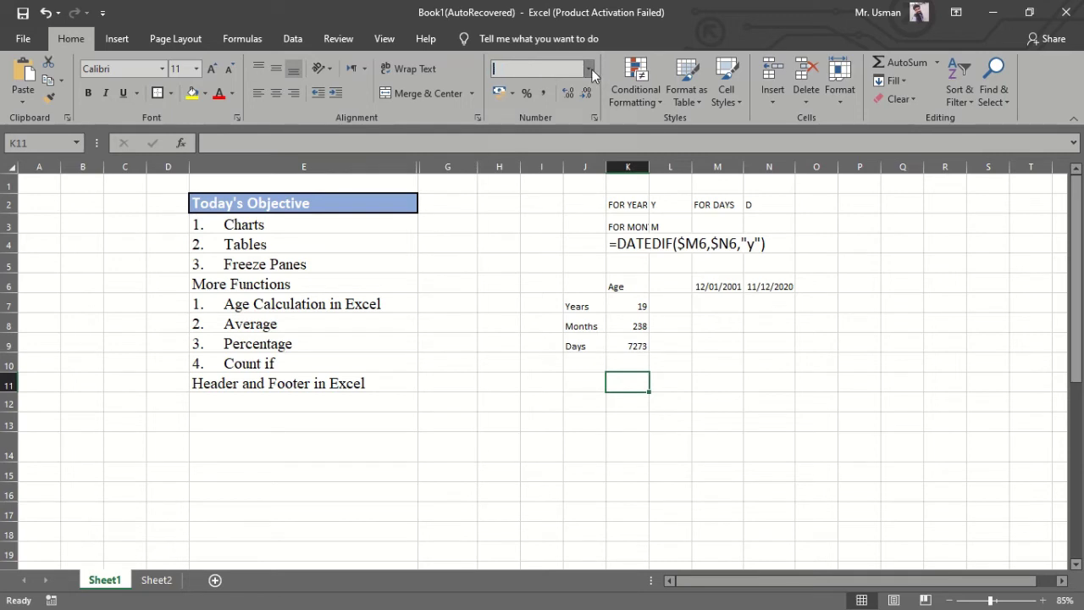
left_click(591, 70)
scroll(554, 411, "down", 1)
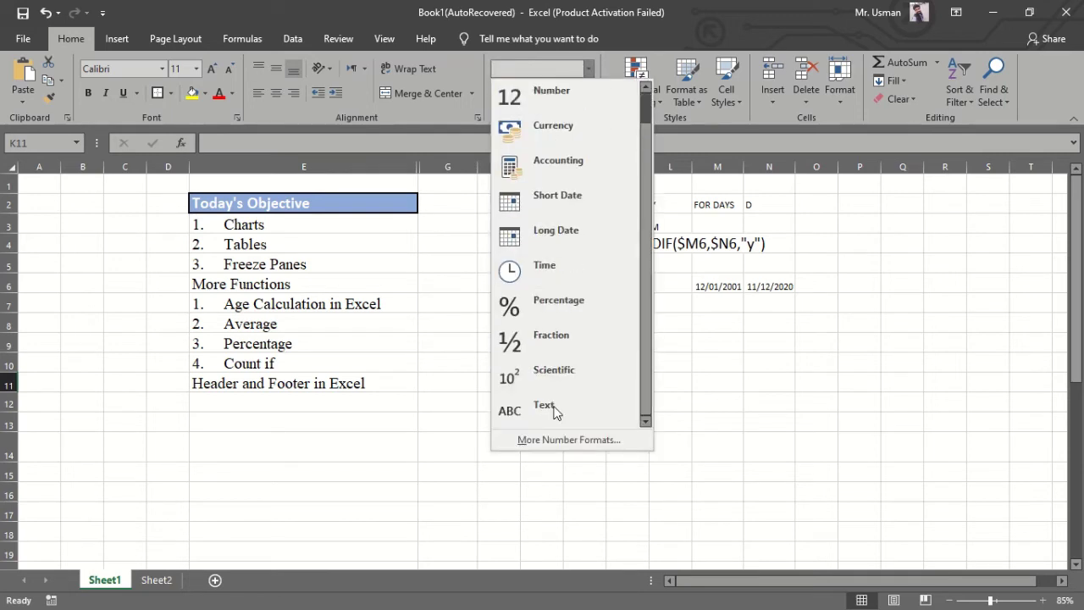
left_click(555, 411)
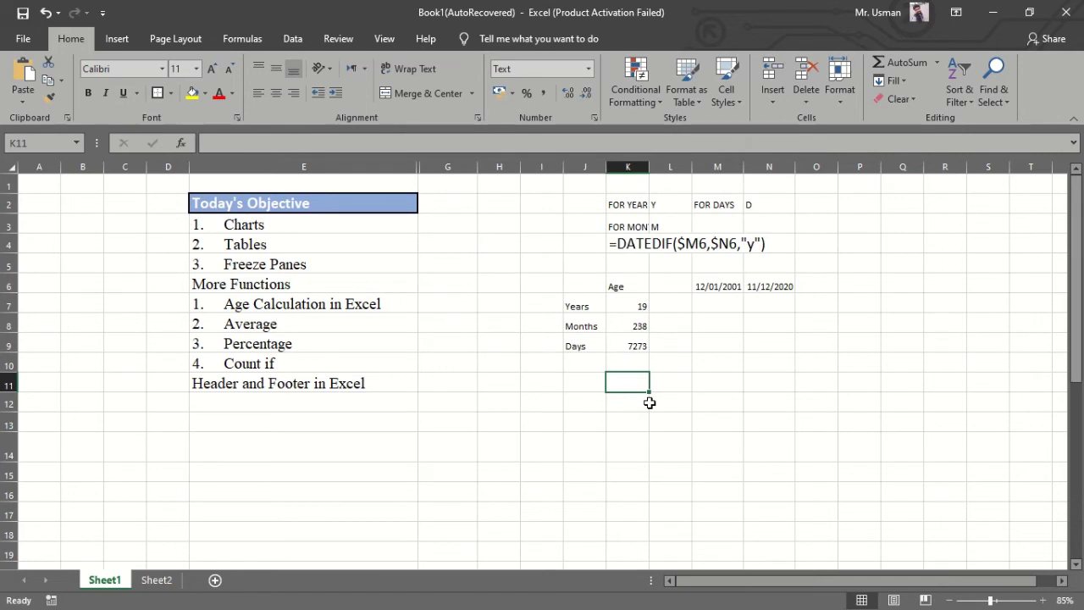
Step: Enter =(TODAY()-M6)/365.25 in K11
type("=")
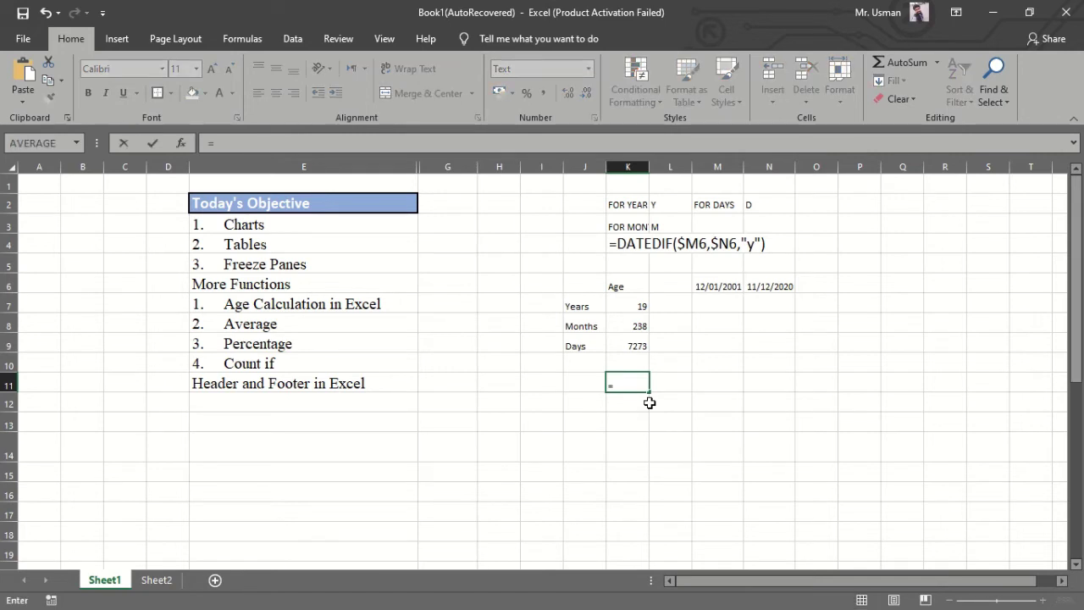
type("(TODAY")
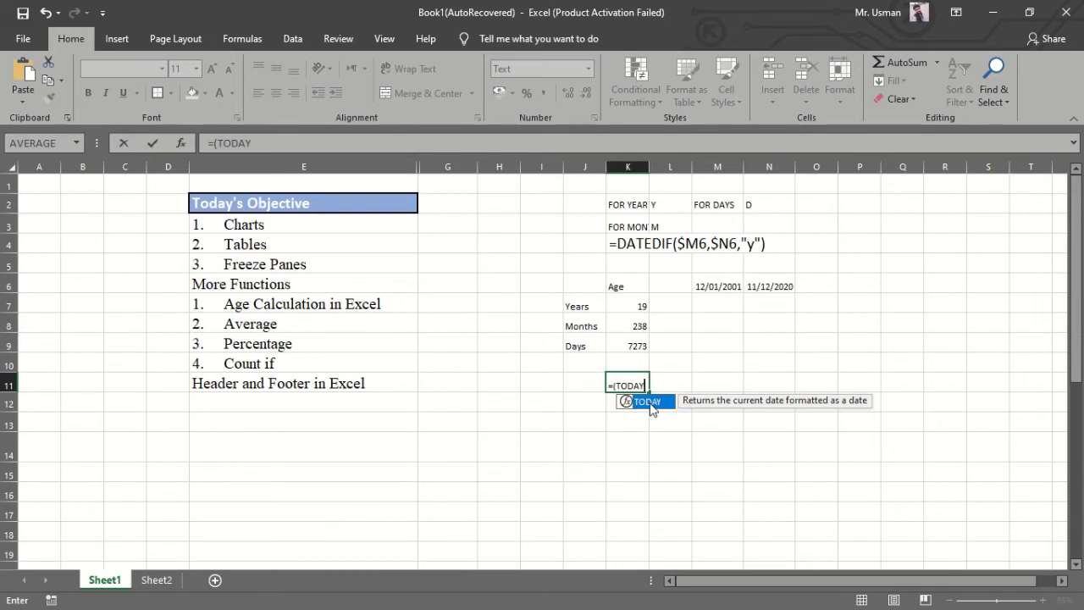
double_click(649, 402)
type(")")
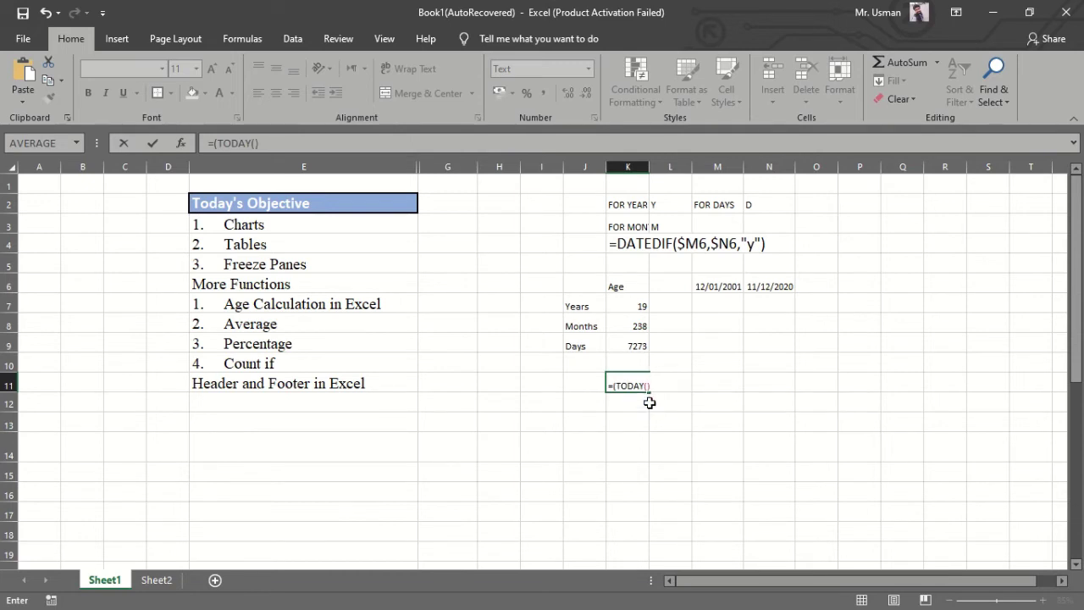
type("-")
left_click(726, 289)
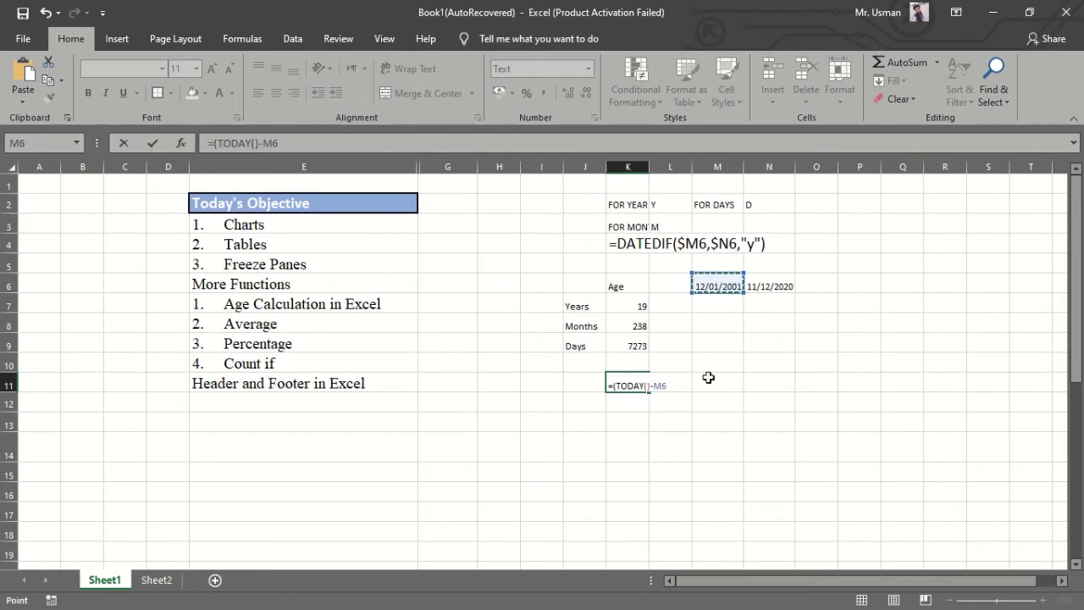
type("/")
type("365.")
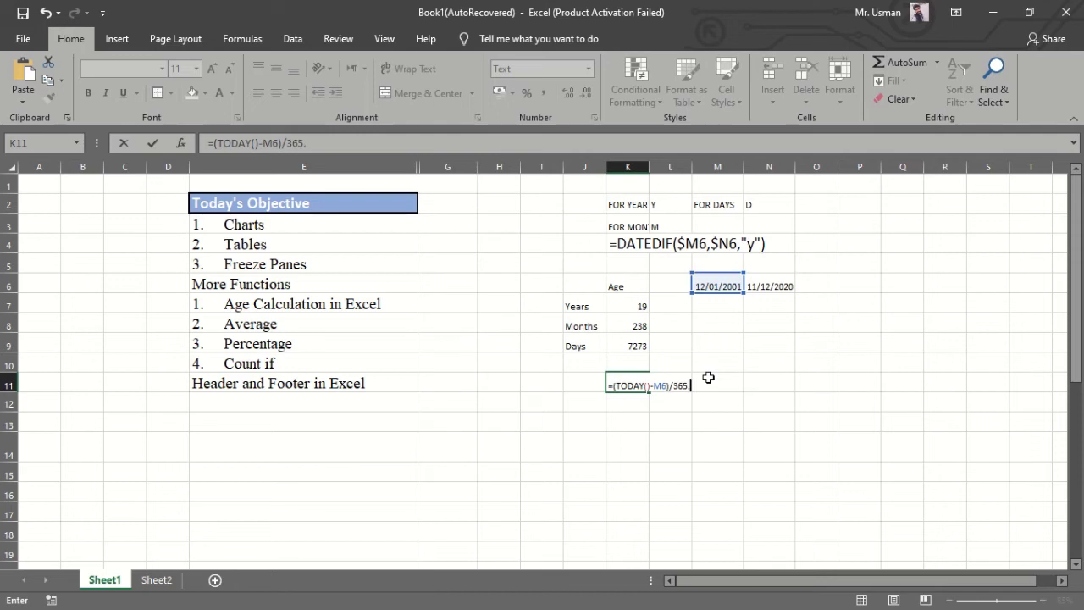
type("25")
key("Return")
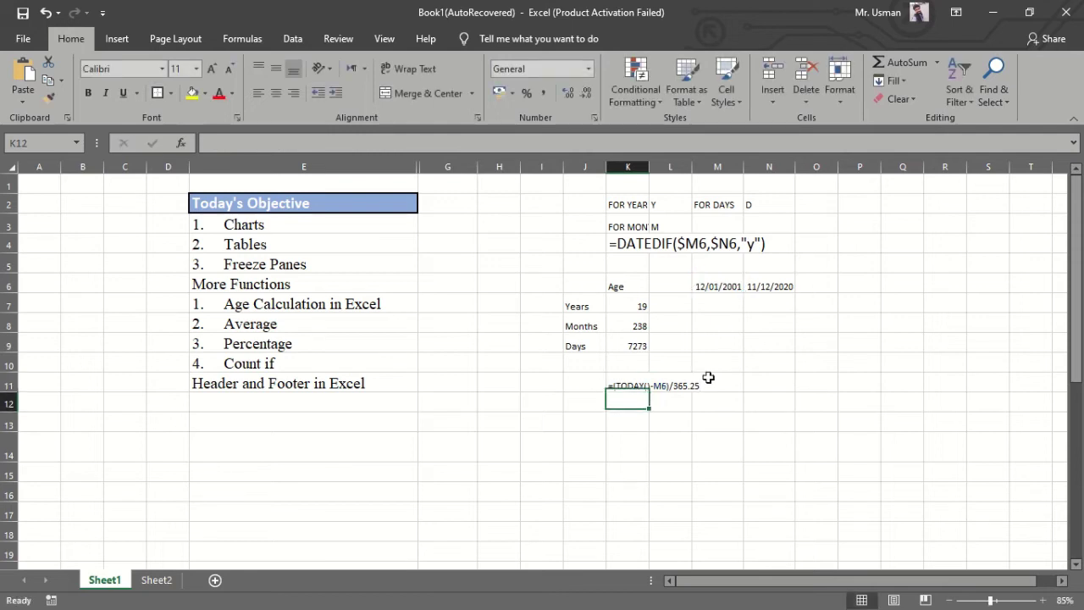
key("Up")
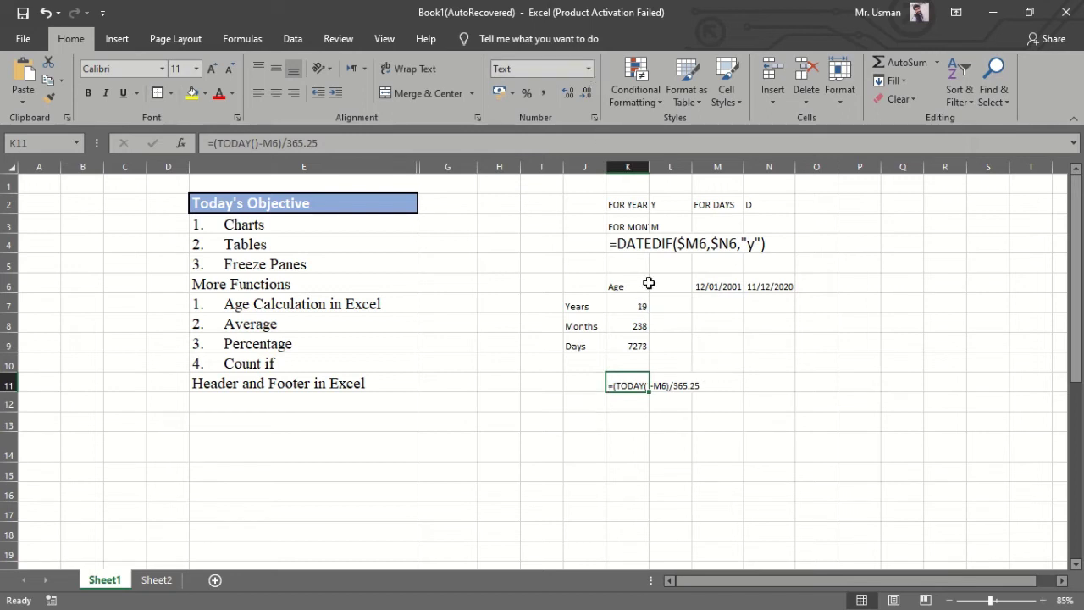
Step: Switch K11 to General format and re-enter its age formula so it calculates
left_click(589, 72)
left_click(565, 93)
key("Return")
key("Up")
key("F2")
key("Return")
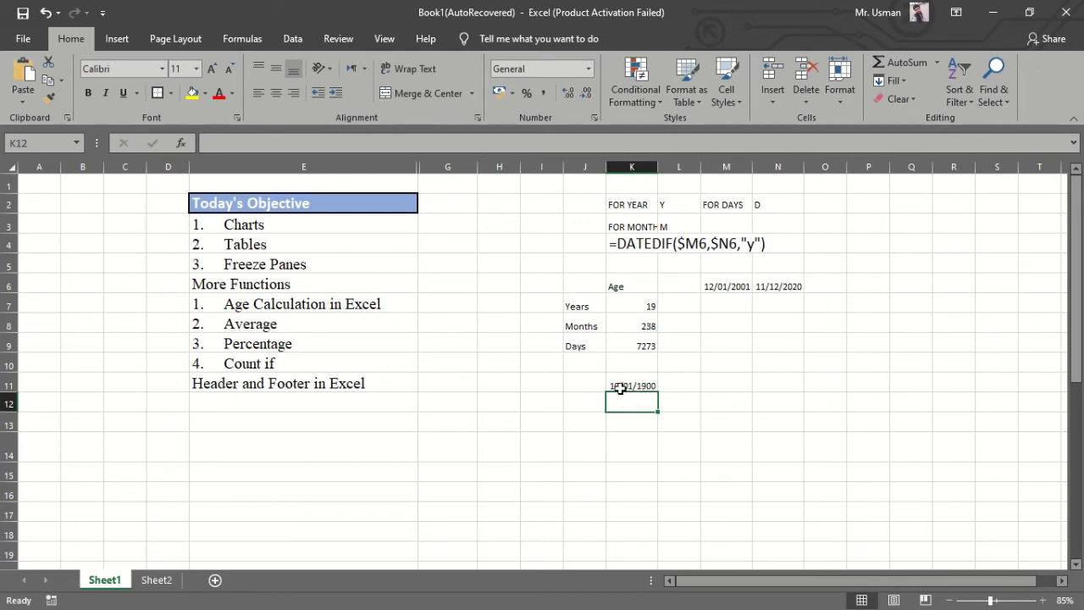
Step: Reopen K11's formula to inspect the resulting 19/01/1900 value
left_click(651, 385)
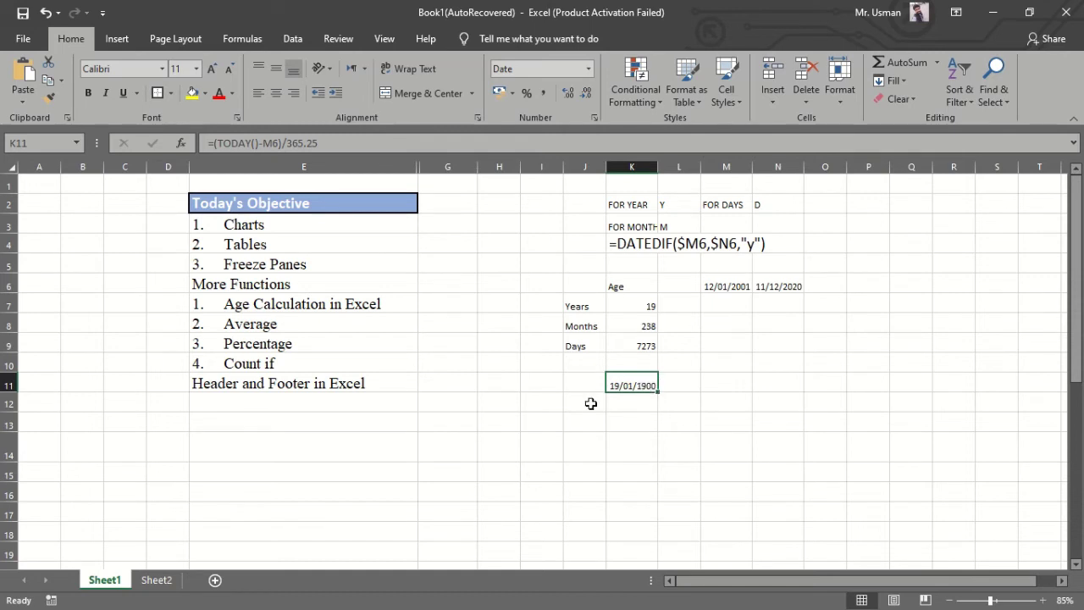
left_click(625, 418)
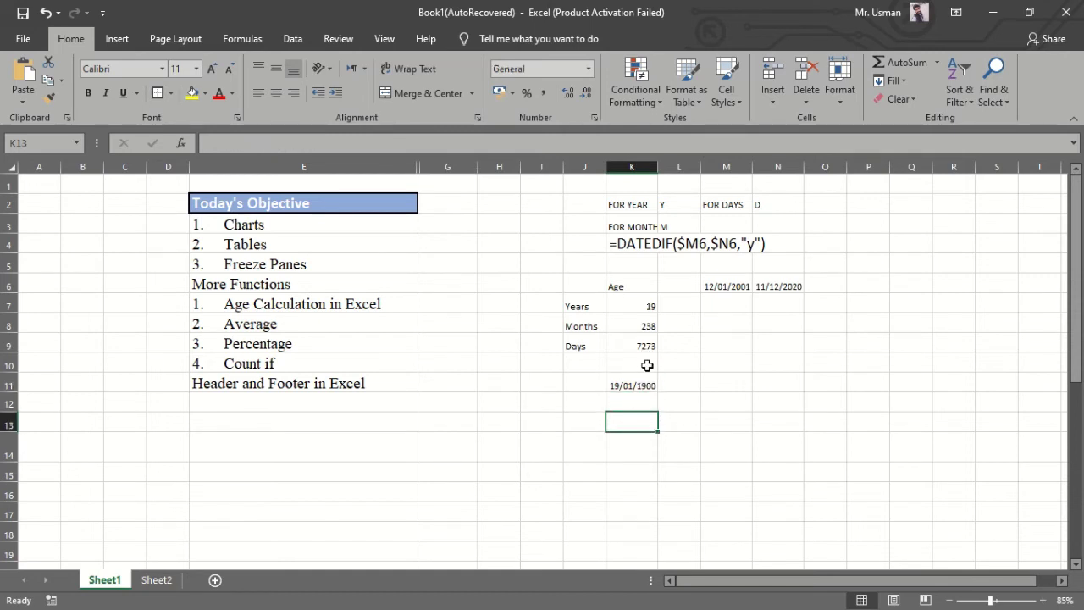
left_click(646, 383)
double_click(647, 383)
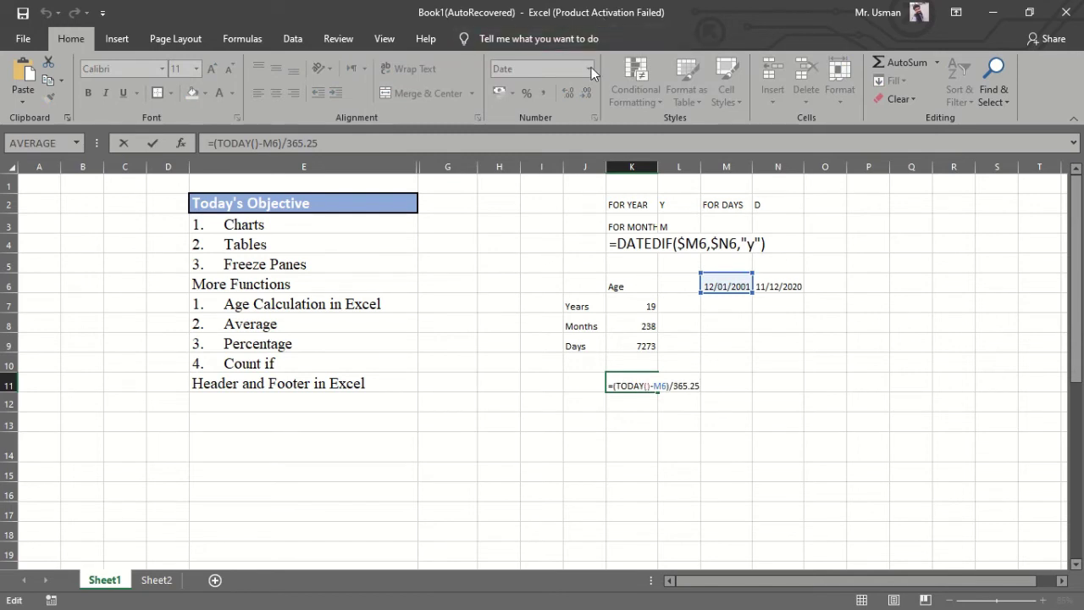
left_click(616, 438)
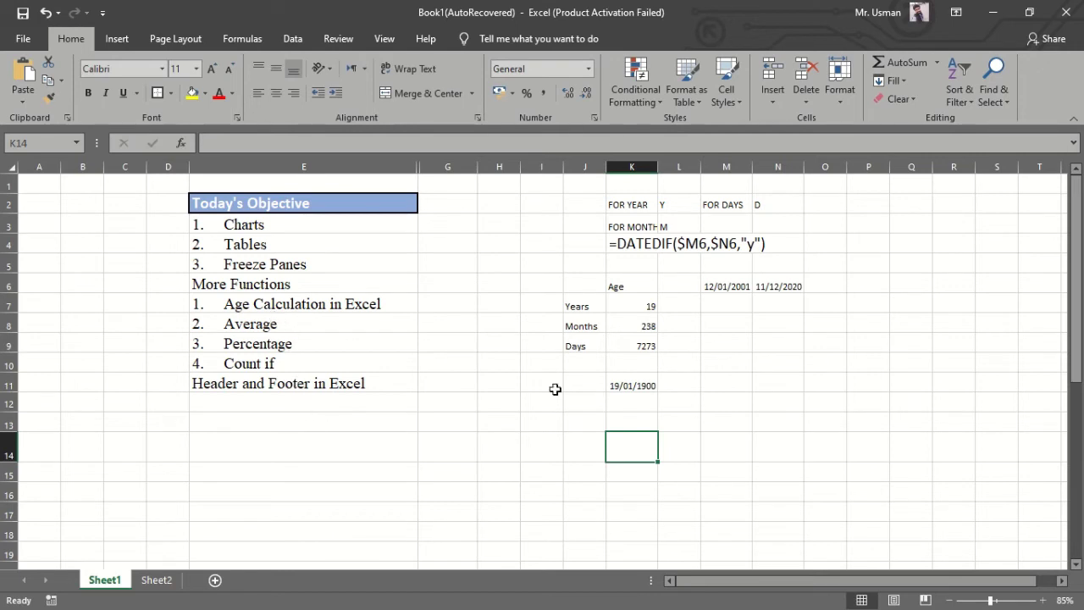
Step: Enter the sample numbers 2, 3 and 4 into O9, O10 and O11
left_click(812, 385)
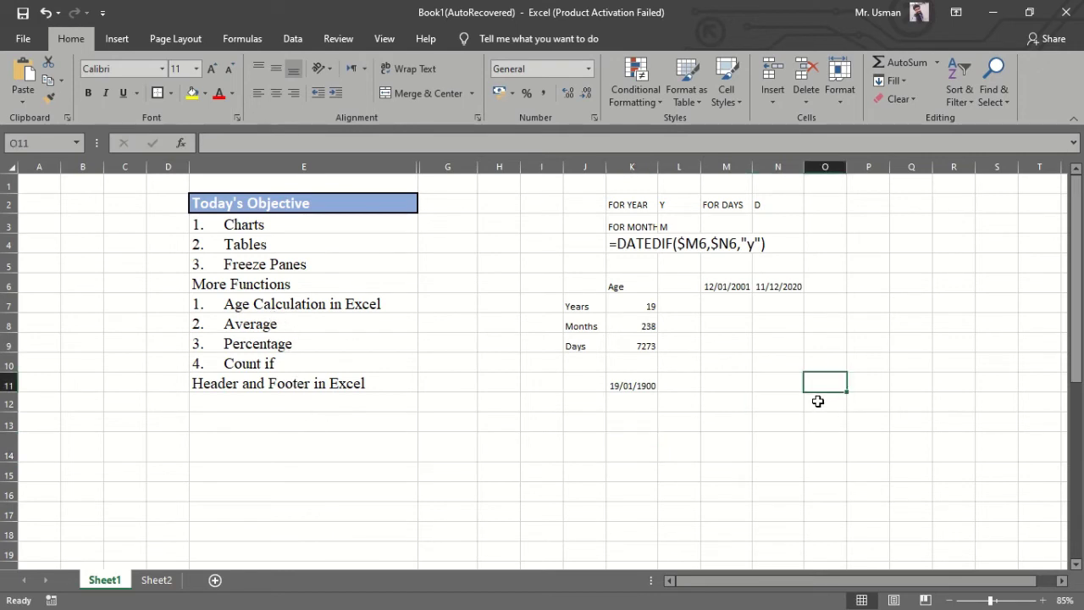
left_click_drag(633, 300, 646, 345)
left_click(837, 337)
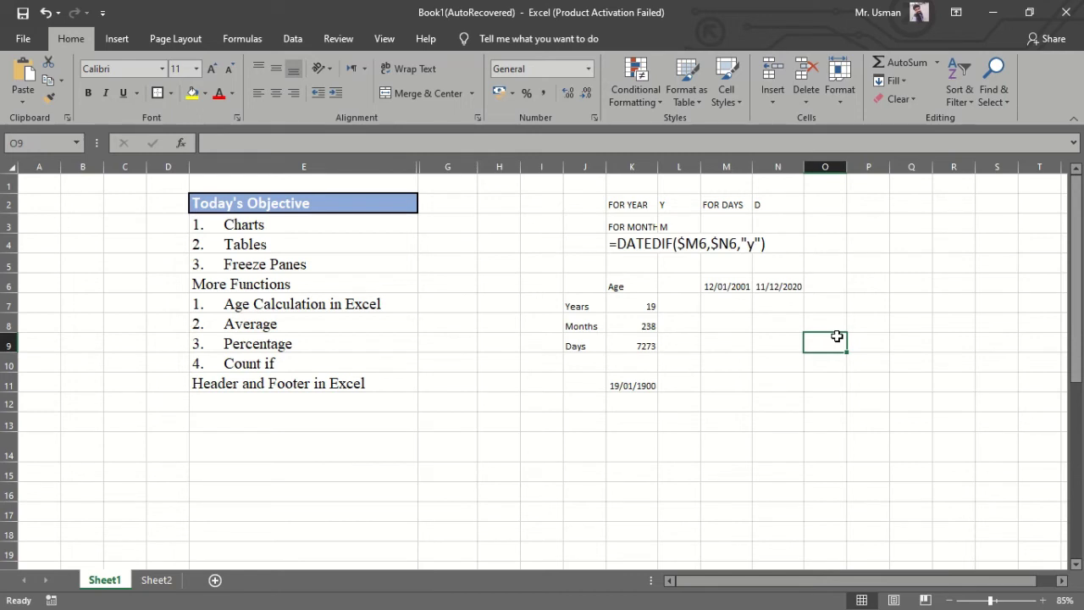
type("2")
key("Return")
type("3")
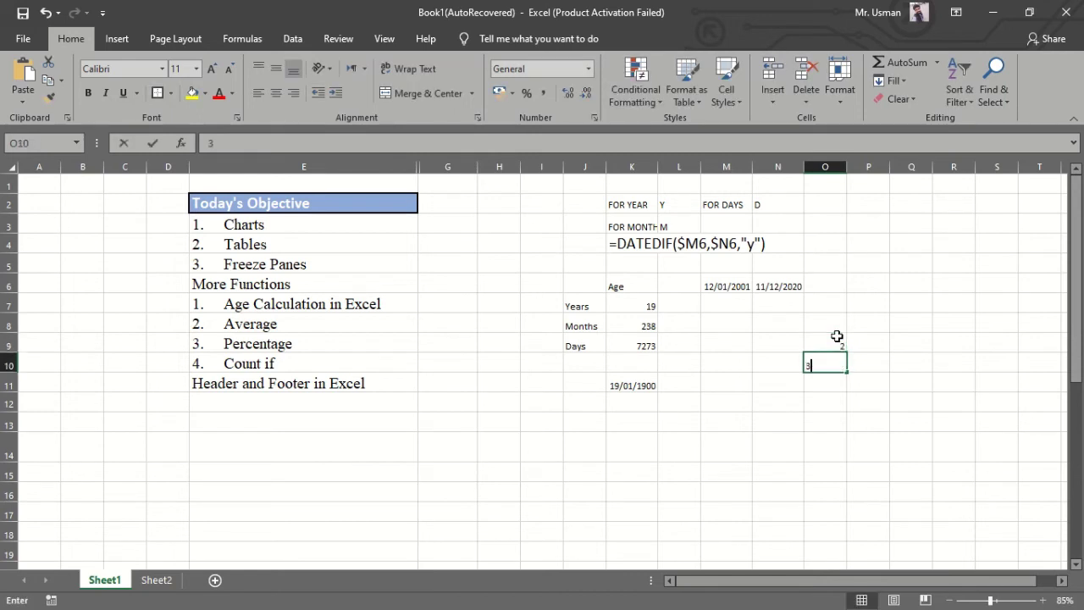
key("Return")
type("4")
key("Return")
Step: Complete the sample column so O12 and O13 hold 5 and 6
left_click_drag(837, 337, 842, 383)
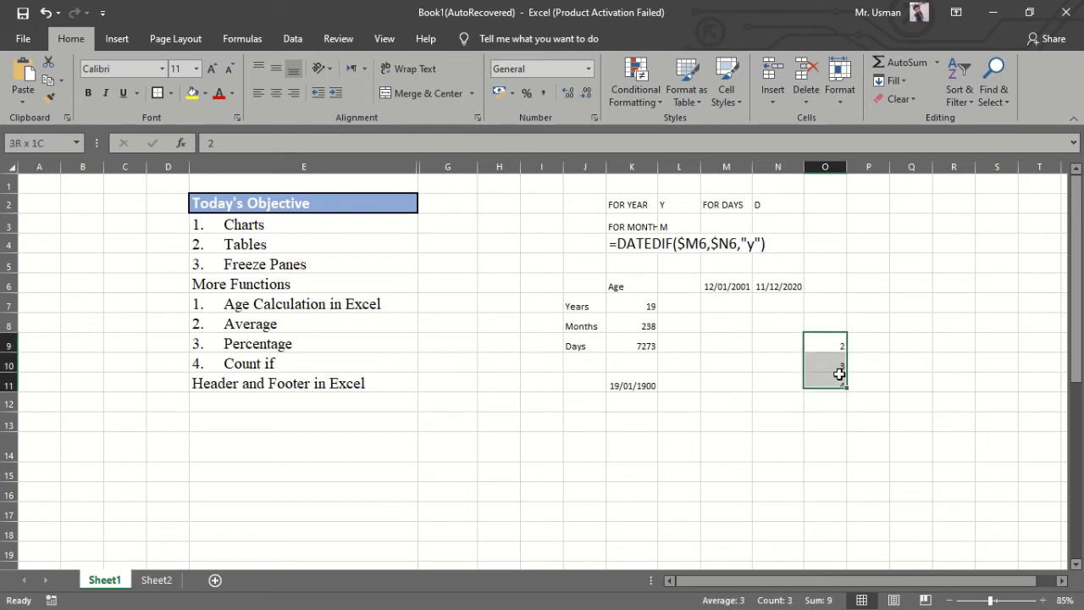
left_click(883, 366)
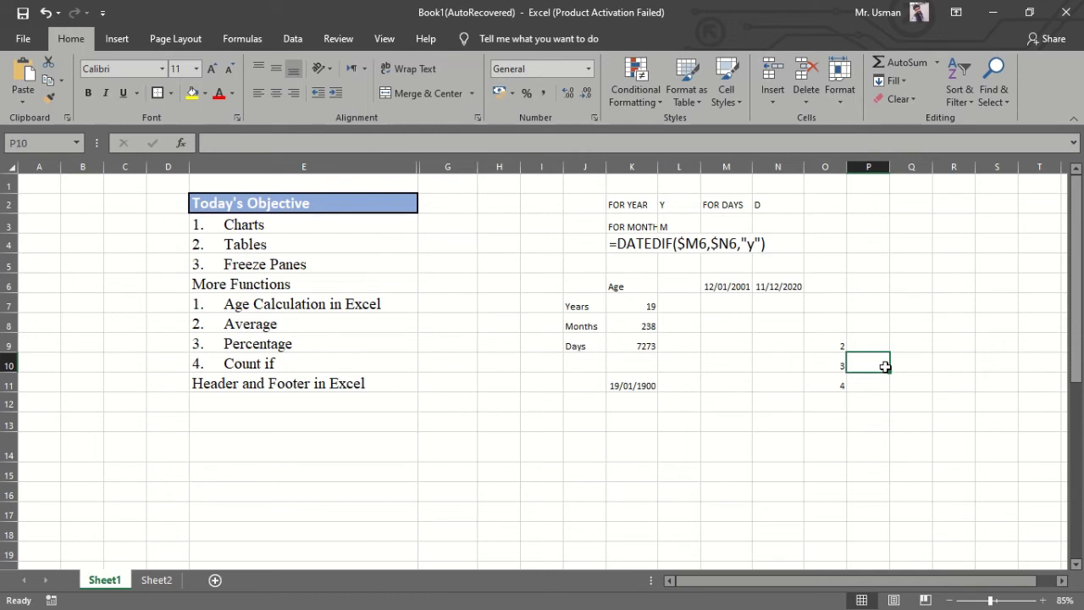
left_click(837, 402)
key("Return")
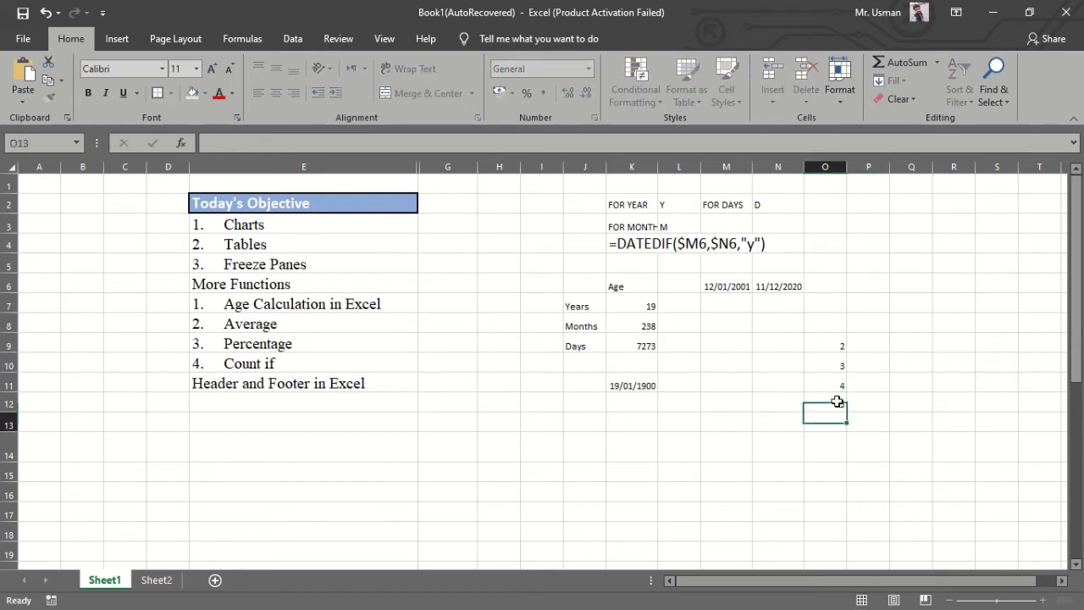
type("6")
key("Return")
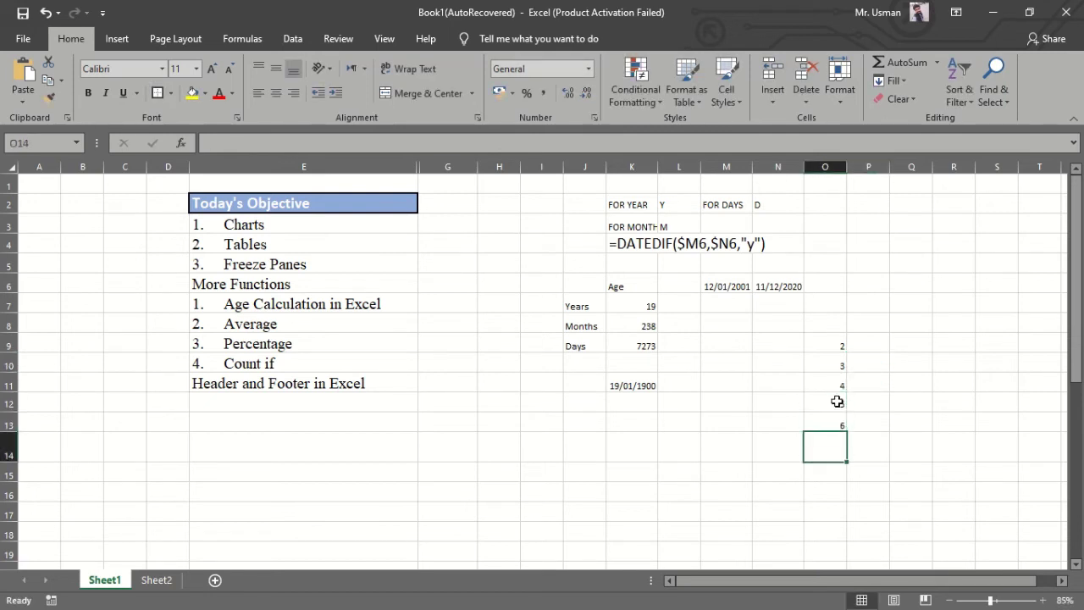
left_click(924, 398)
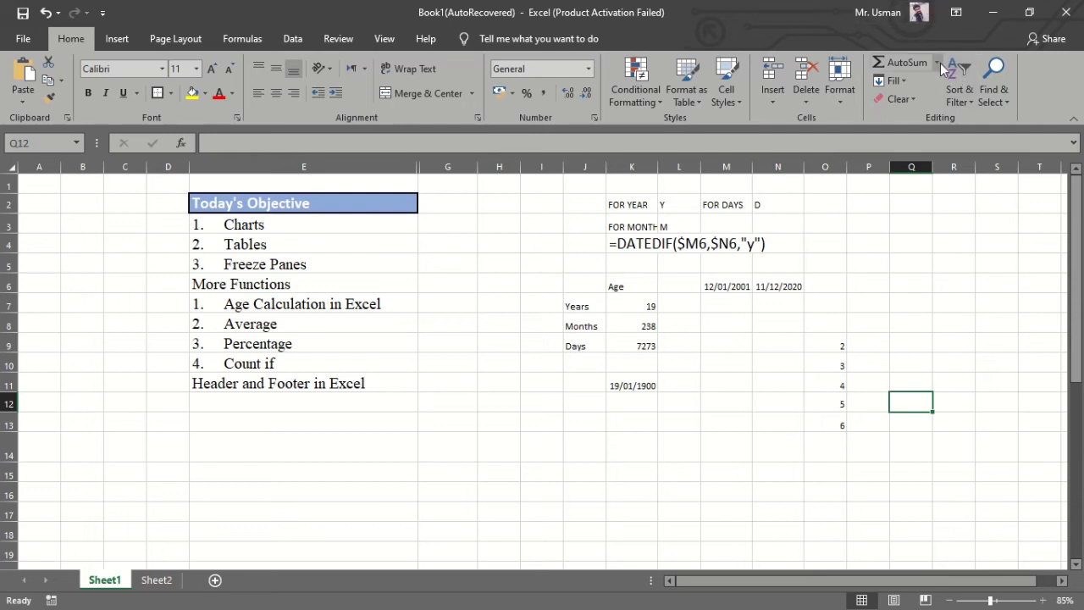
Step: Use AutoSum Average on O9:O13 to put =AVERAGE(O9:O13), showing 4, in O14
left_click(939, 63)
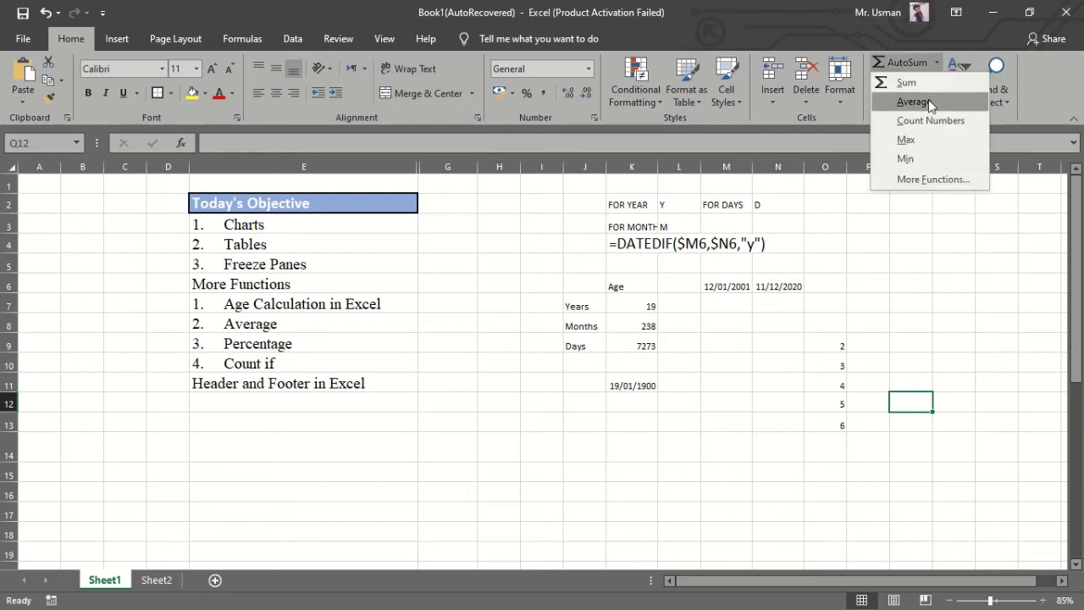
left_click(836, 341)
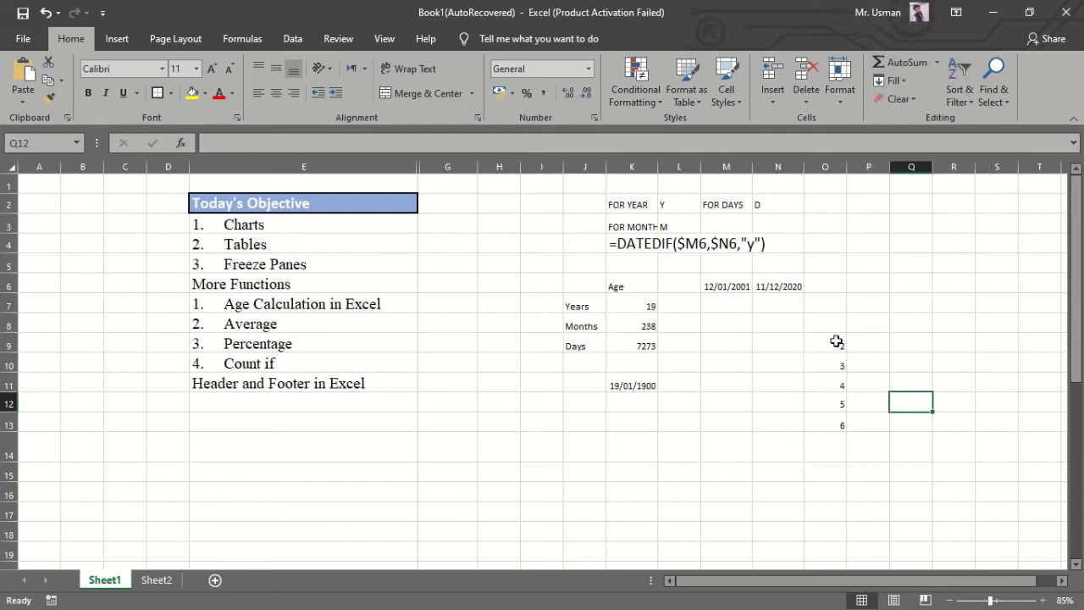
left_click_drag(834, 346, 835, 424)
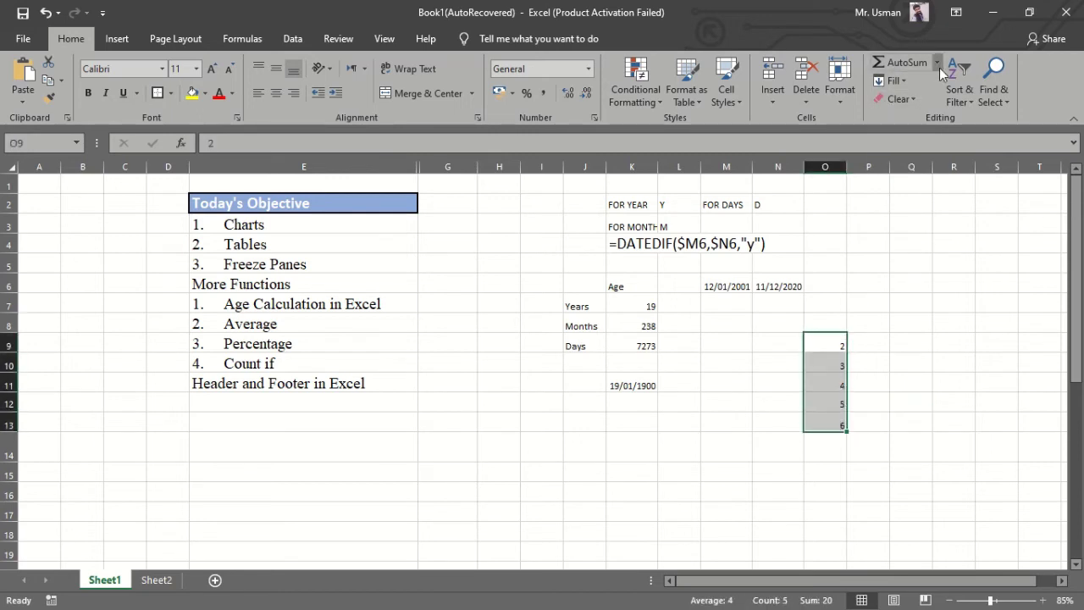
left_click(936, 64)
left_click(915, 101)
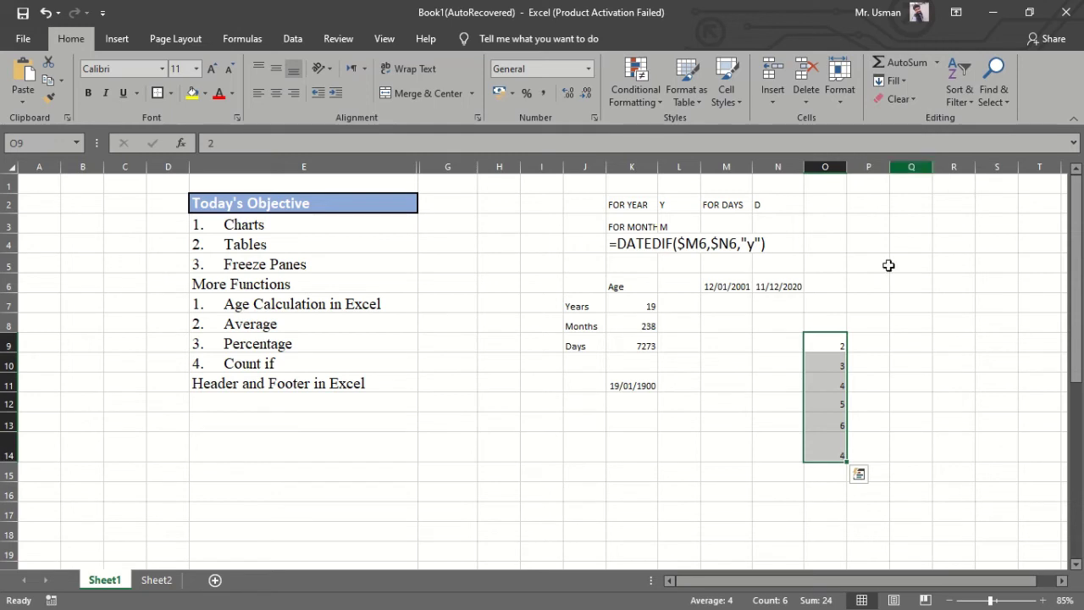
left_click(901, 433)
left_click(835, 458)
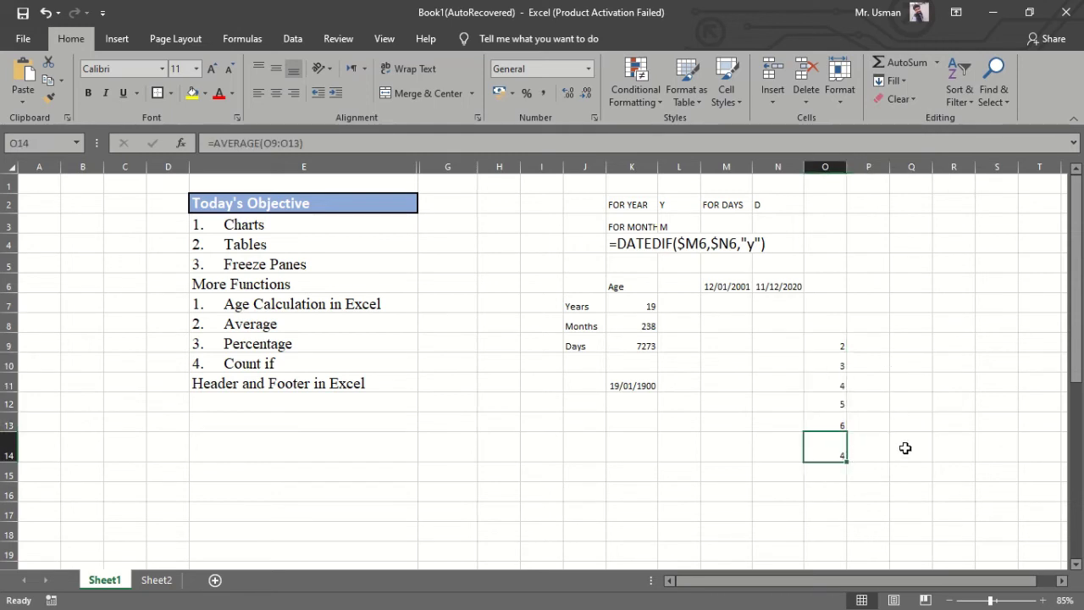
Step: Enter =AVERAGE(O9:O14) in Q12, selecting the range with F8, returning 4
left_click(910, 398)
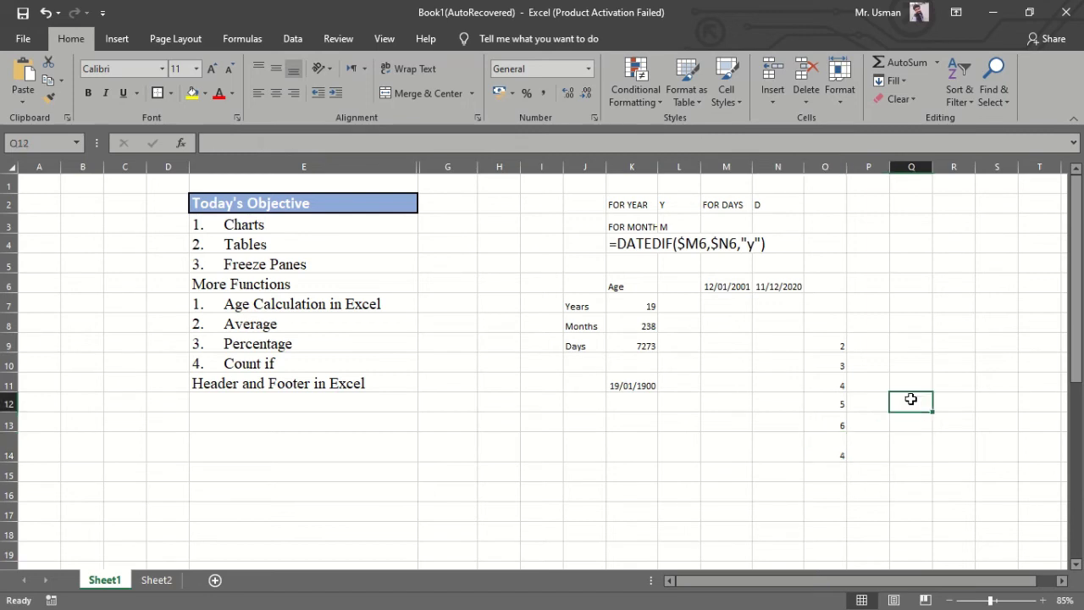
type("=")
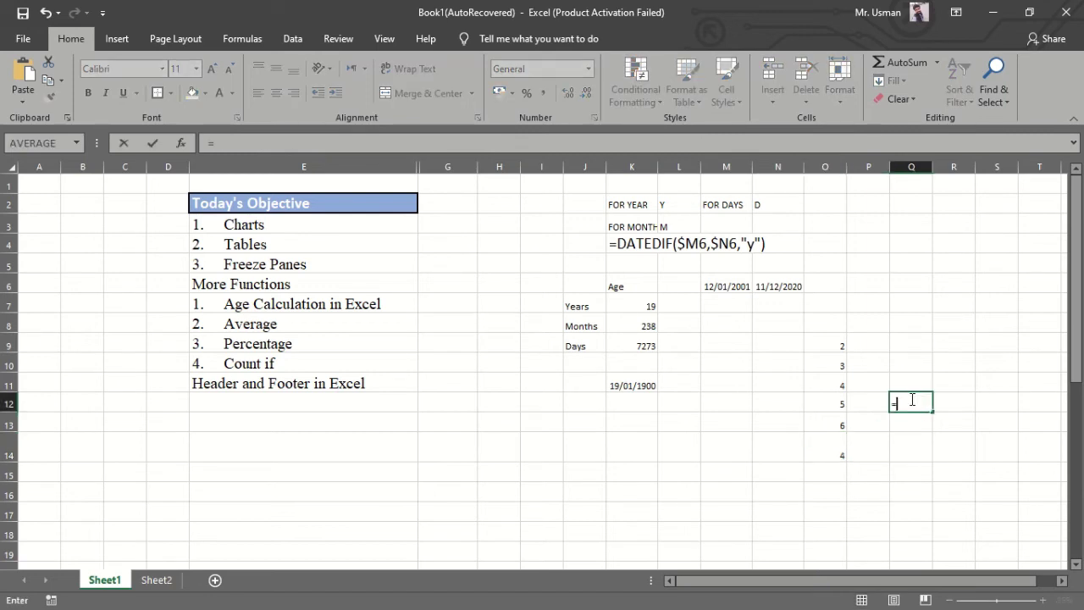
type("AVERAGE")
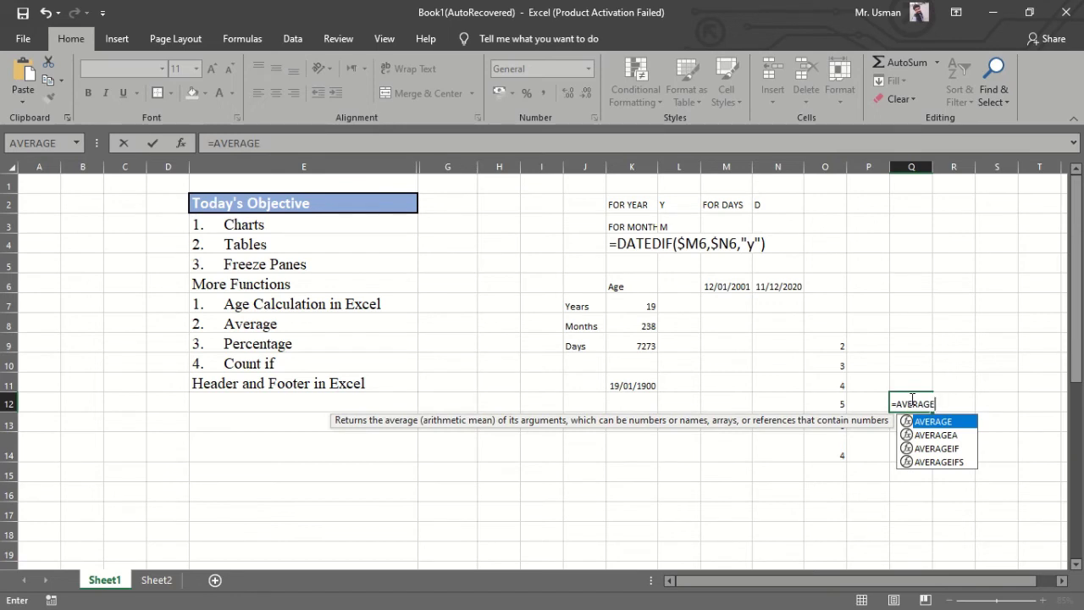
type("()")
key("Return")
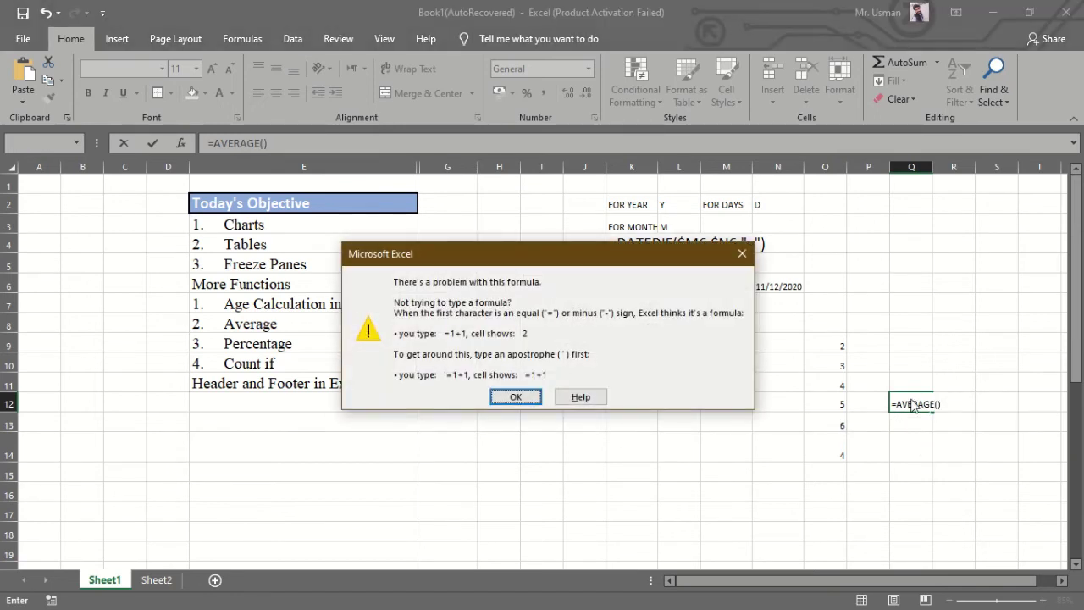
key("Return")
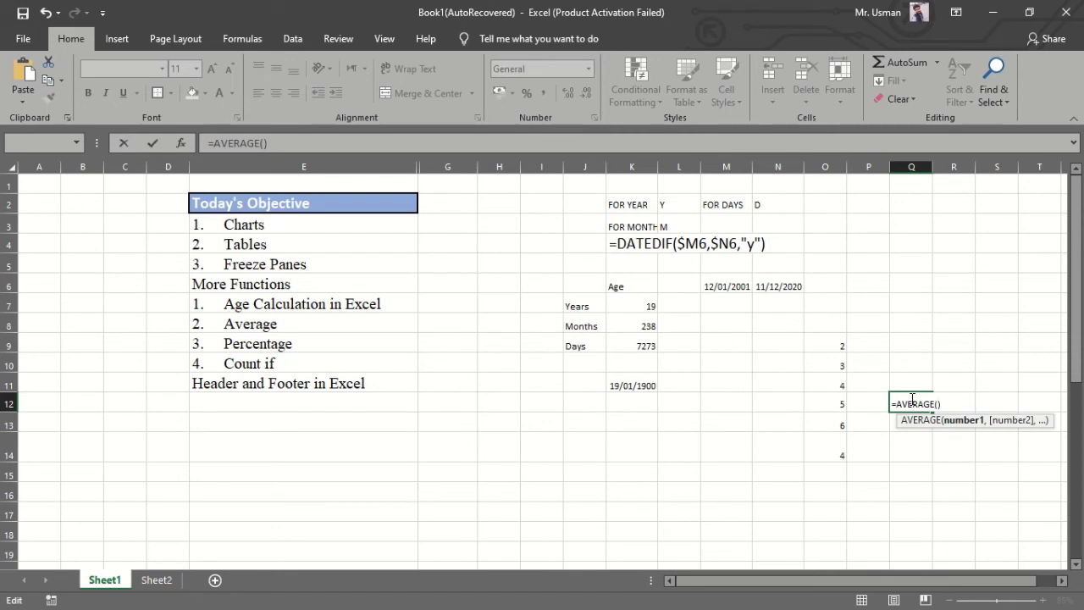
left_click(837, 343)
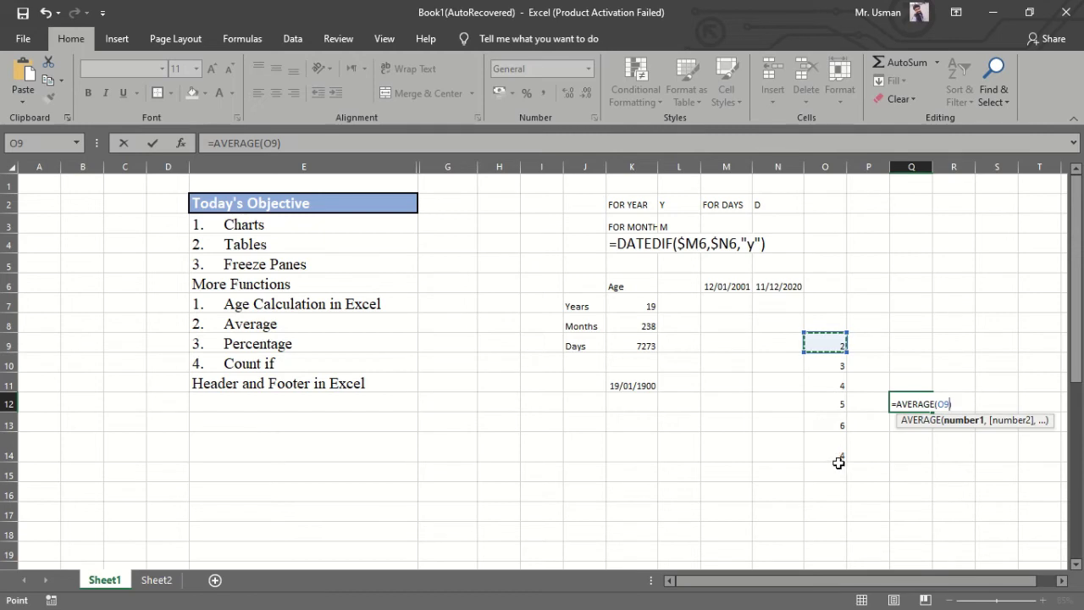
key("F8")
left_click(837, 462)
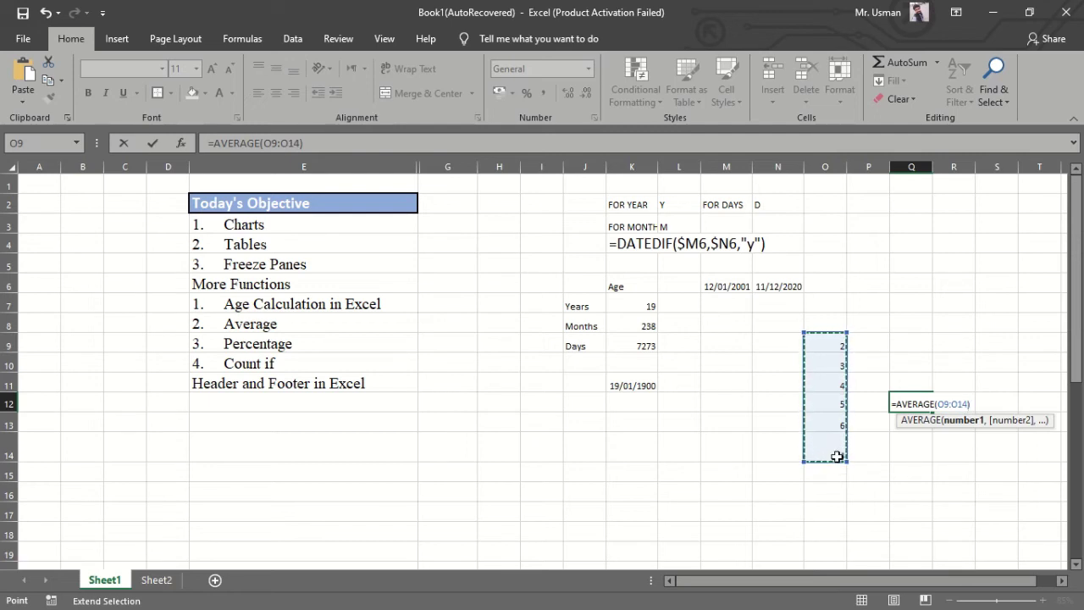
left_click(837, 461)
type(")")
key("Return")
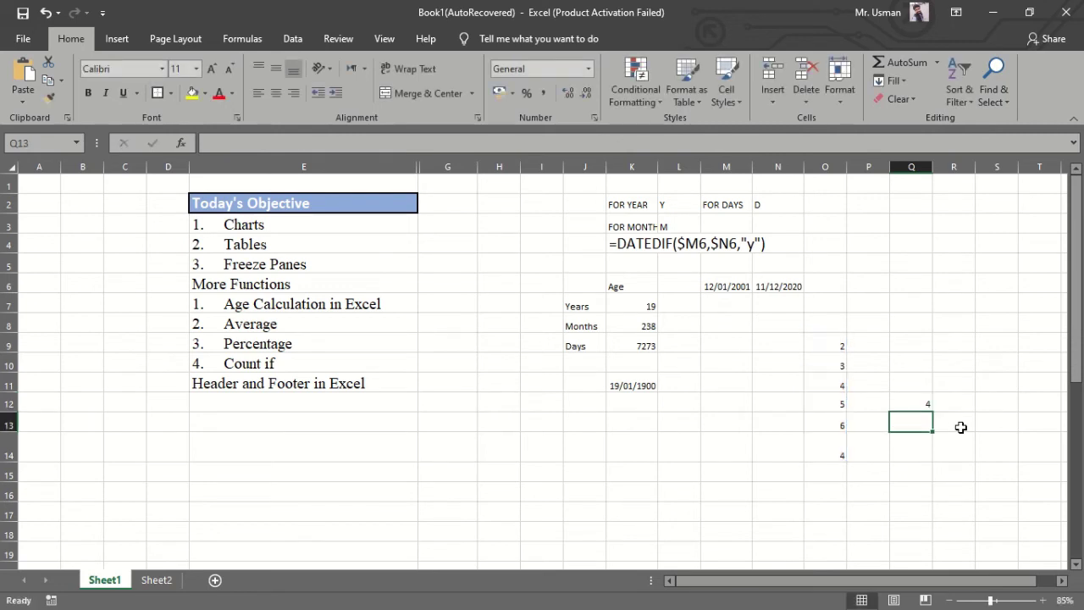
left_click(914, 403)
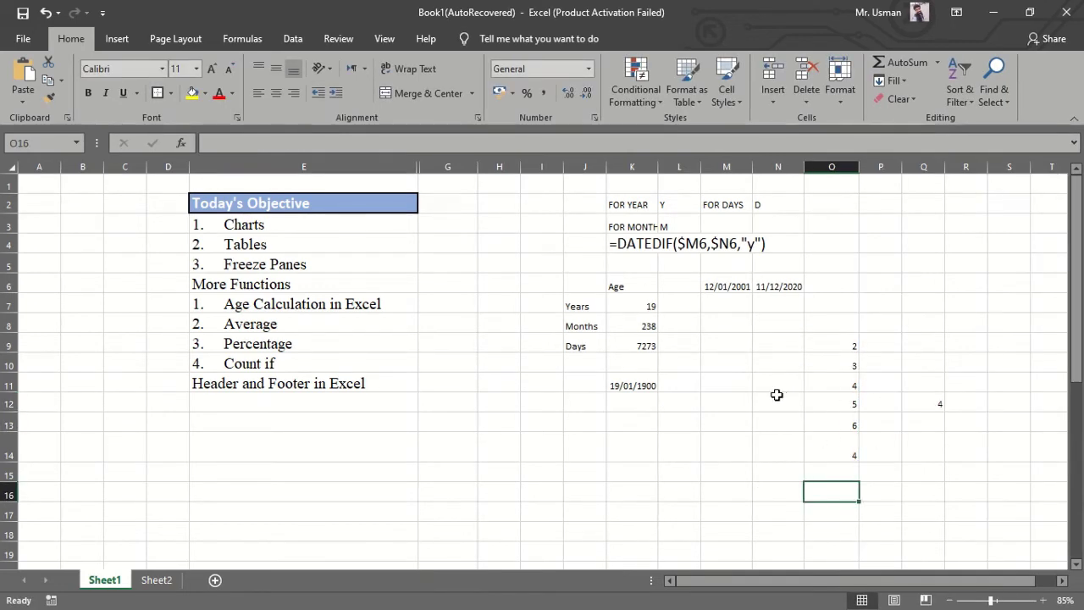
Step: On Sheet2, add a PERCNTAGE column heading in L2 beside Grade
left_click(288, 348)
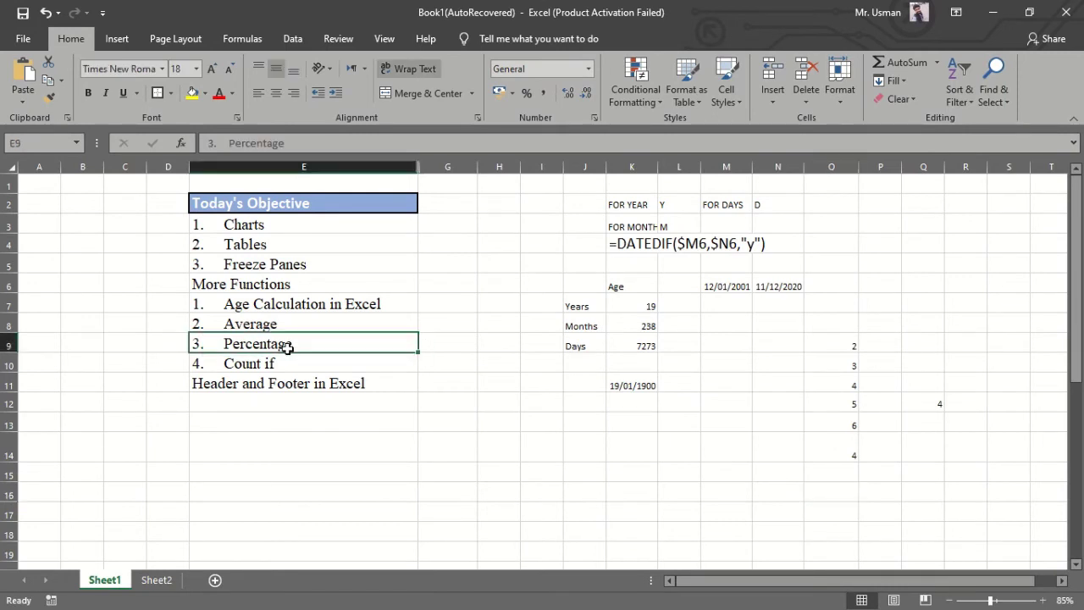
left_click(152, 580)
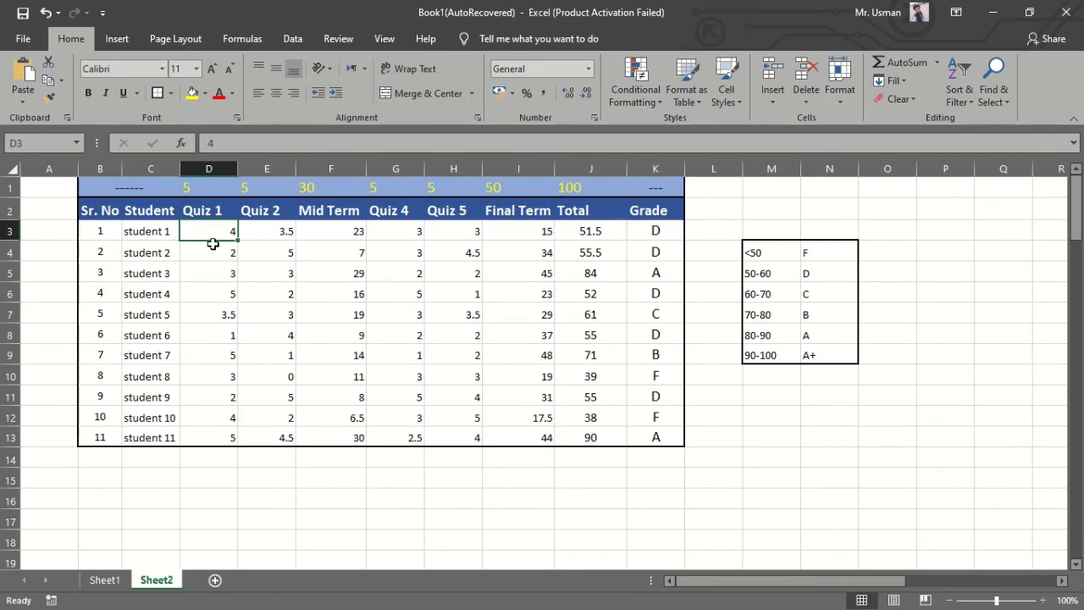
left_click(589, 230)
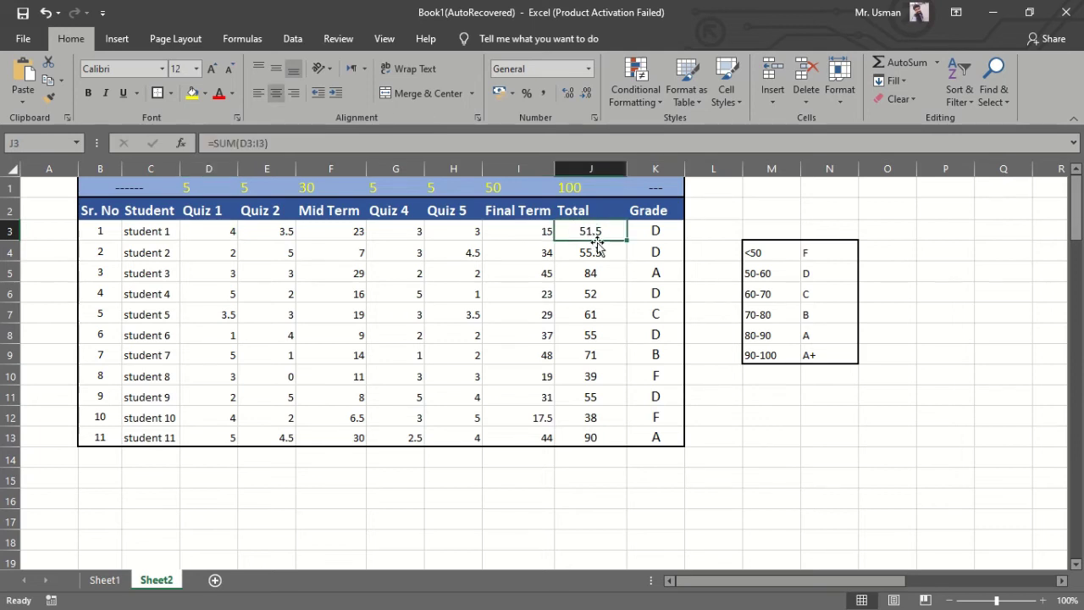
left_click(706, 214)
type("PERC")
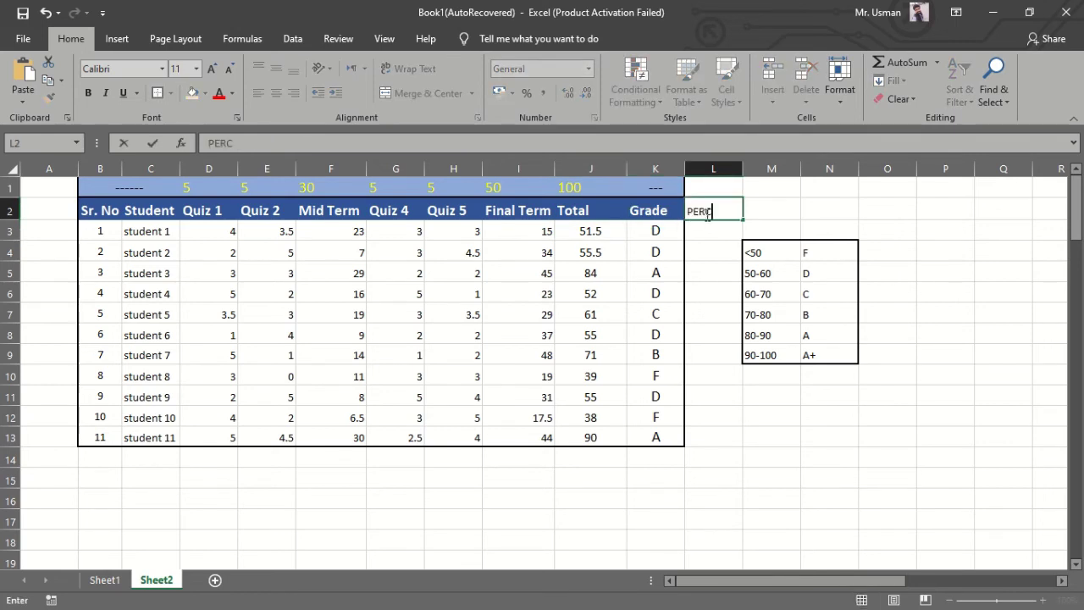
type("NTAG")
type("E")
key("Return")
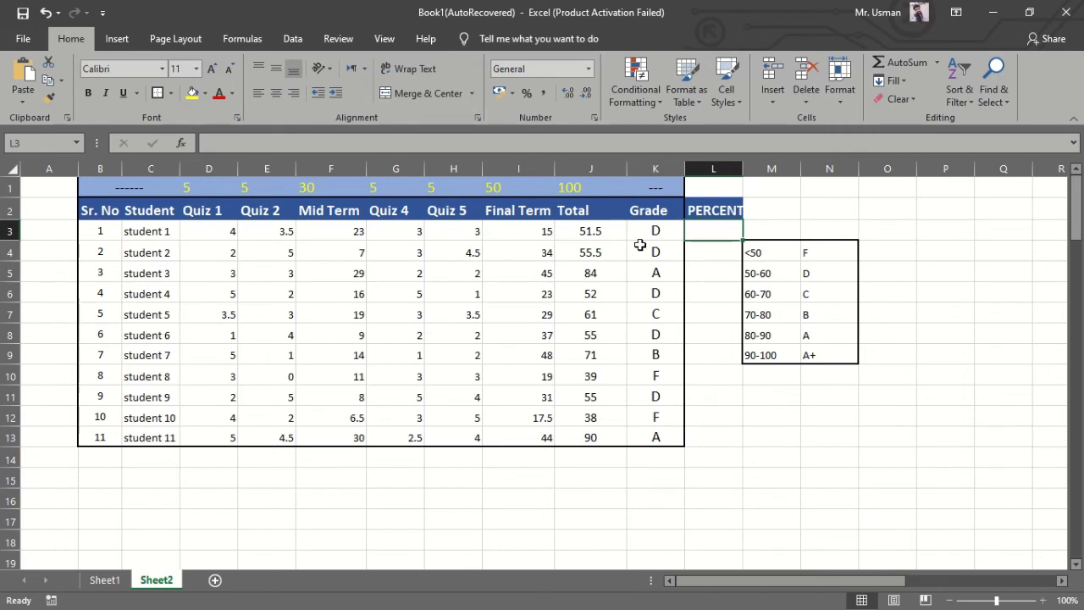
Step: Enter =J3/100 in L3 to compute student 1's percentage, 0.515
type("=")
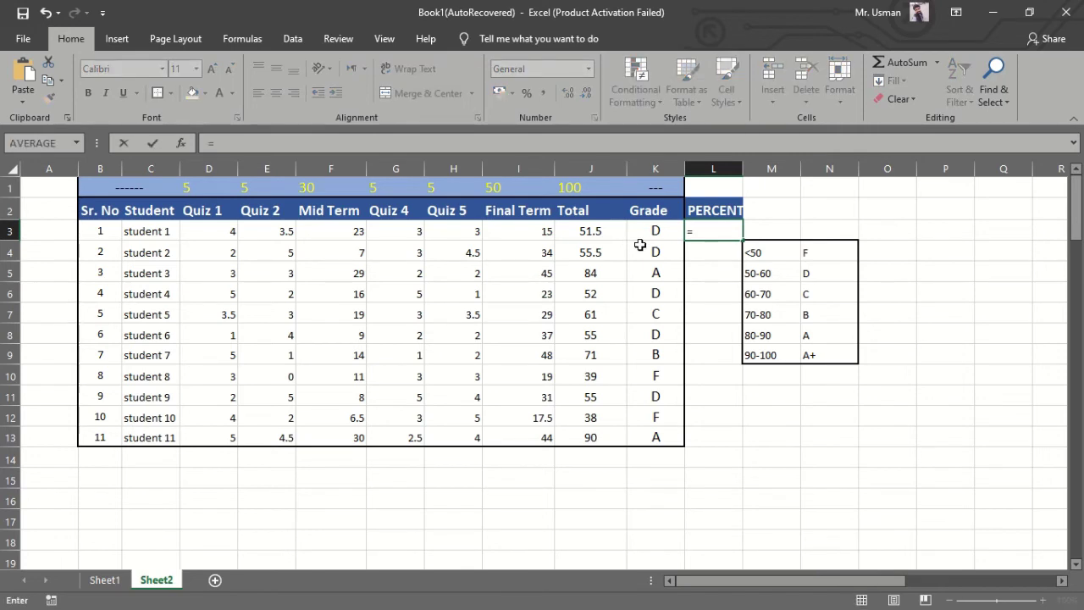
left_click(592, 232)
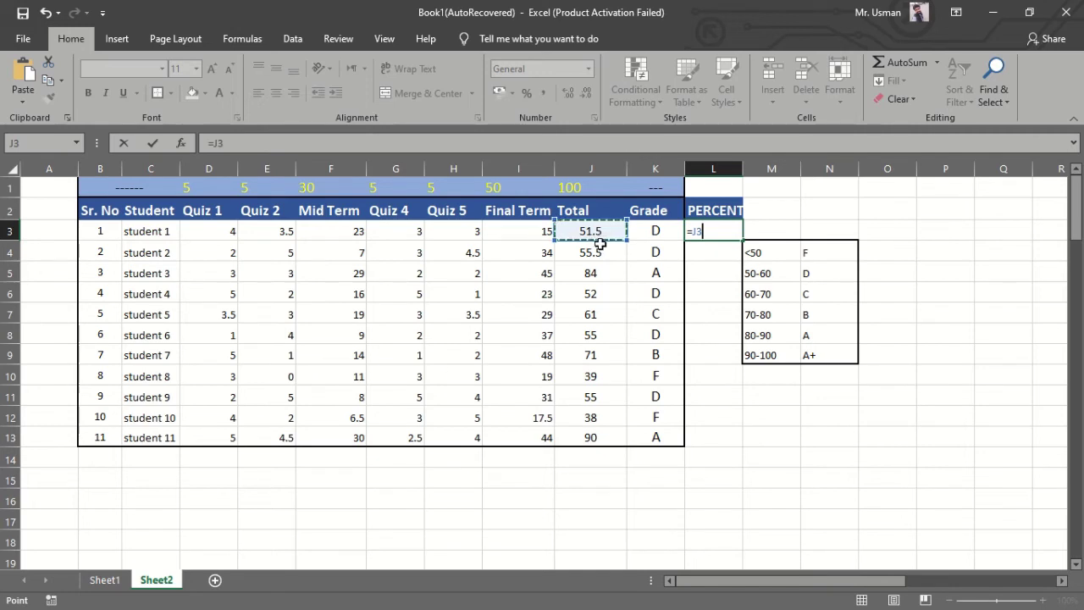
type("/100")
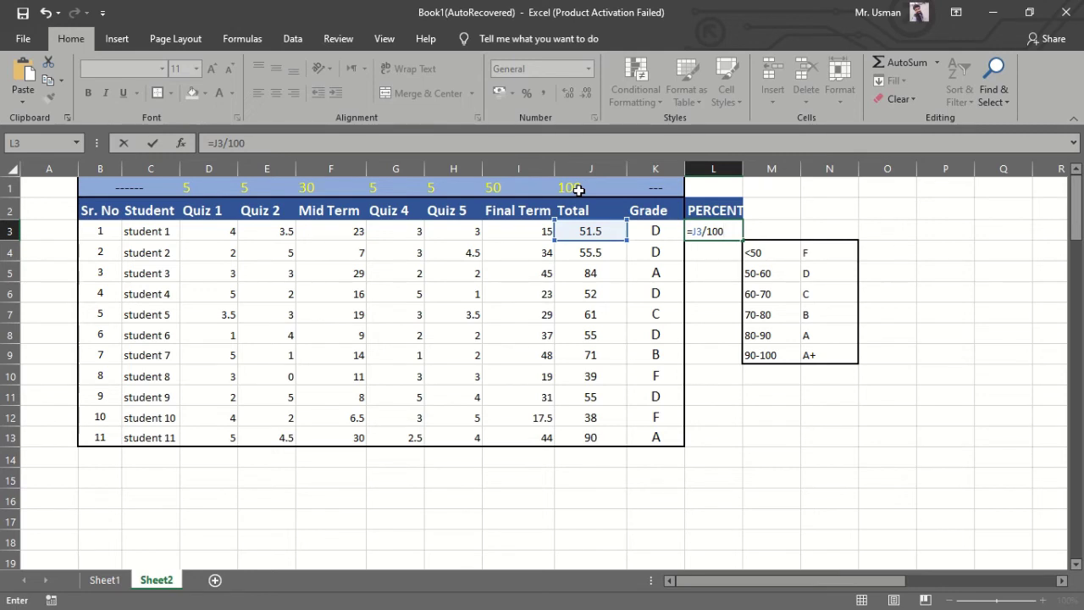
key("ctrl+Return")
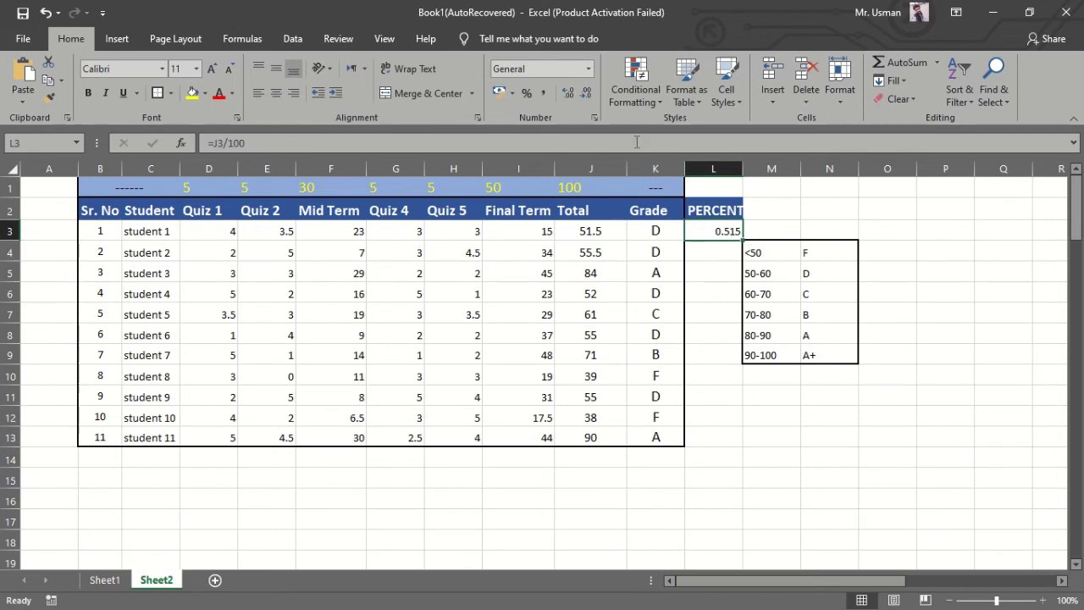
left_click(591, 73)
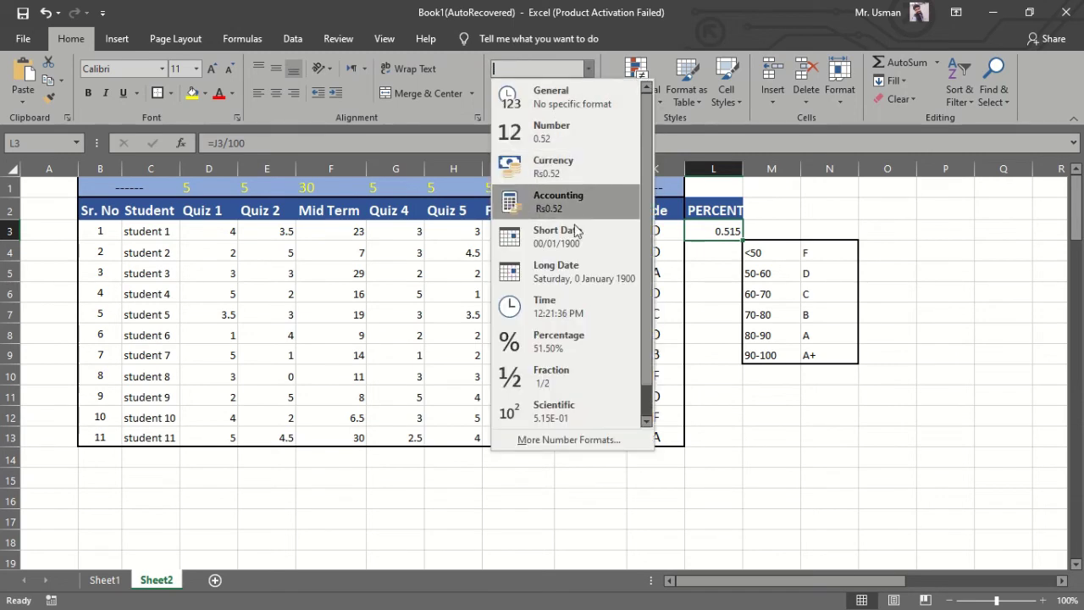
Step: Format L3 as a percentage and fill the formula down to L13
left_click(577, 335)
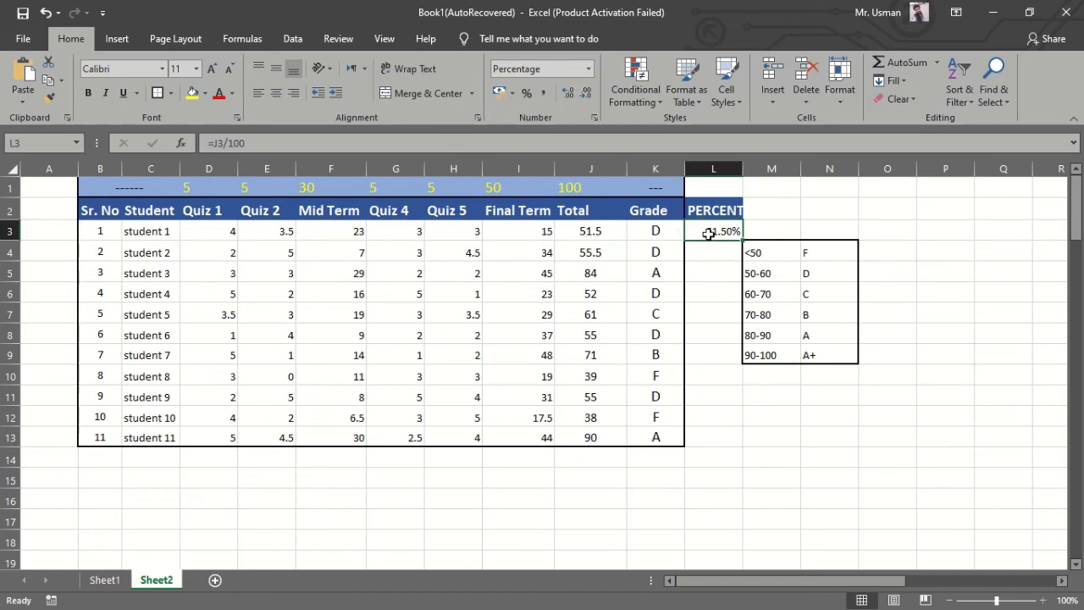
left_click_drag(743, 241, 738, 448)
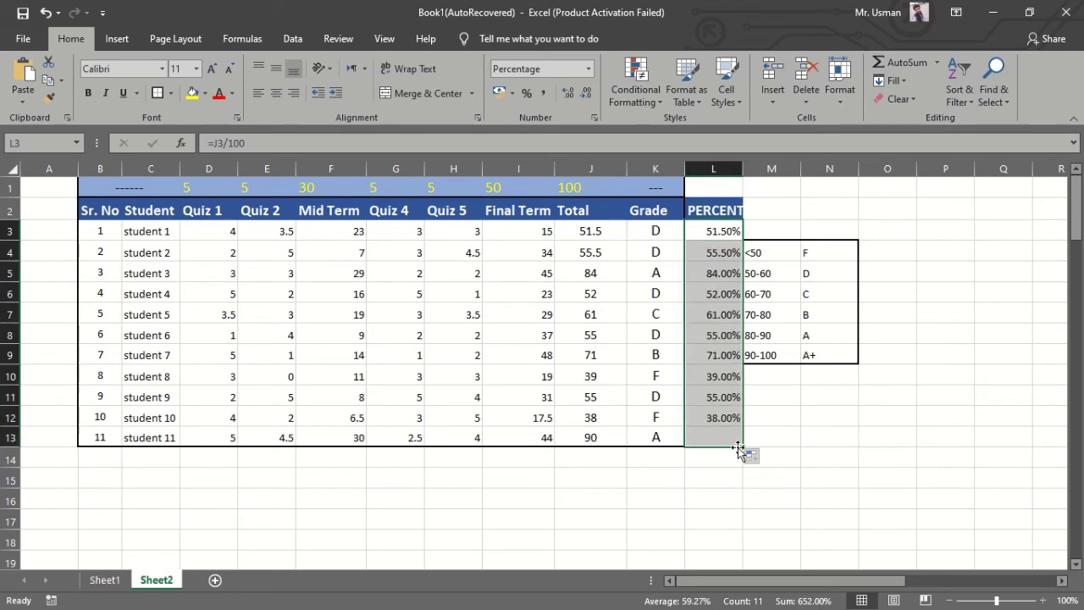
left_click(772, 453)
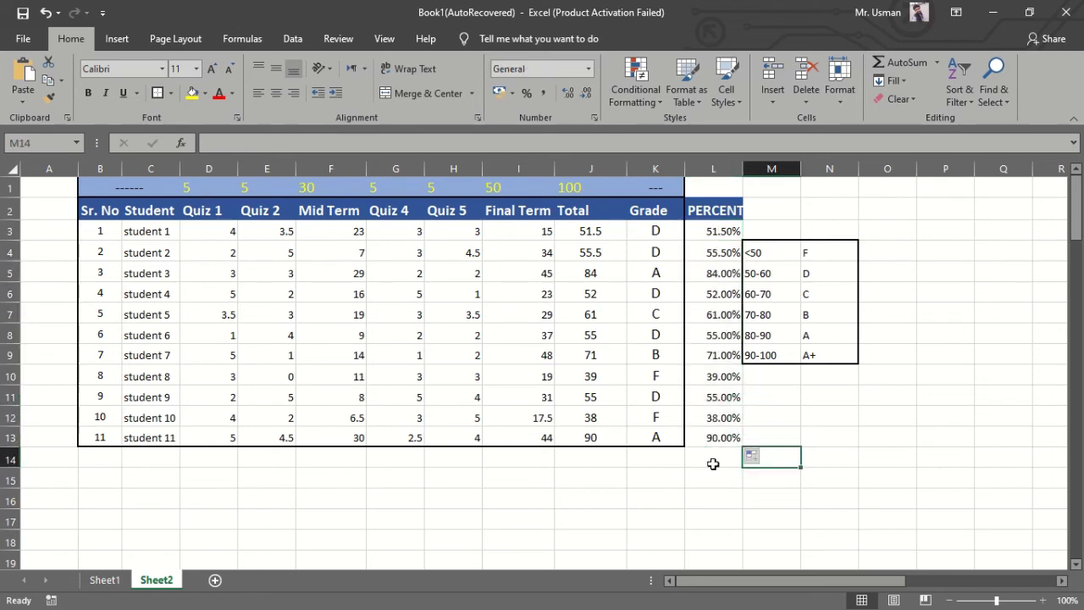
Step: Reduce the percentages to one decimal place and copy that format down column L
left_click(691, 234)
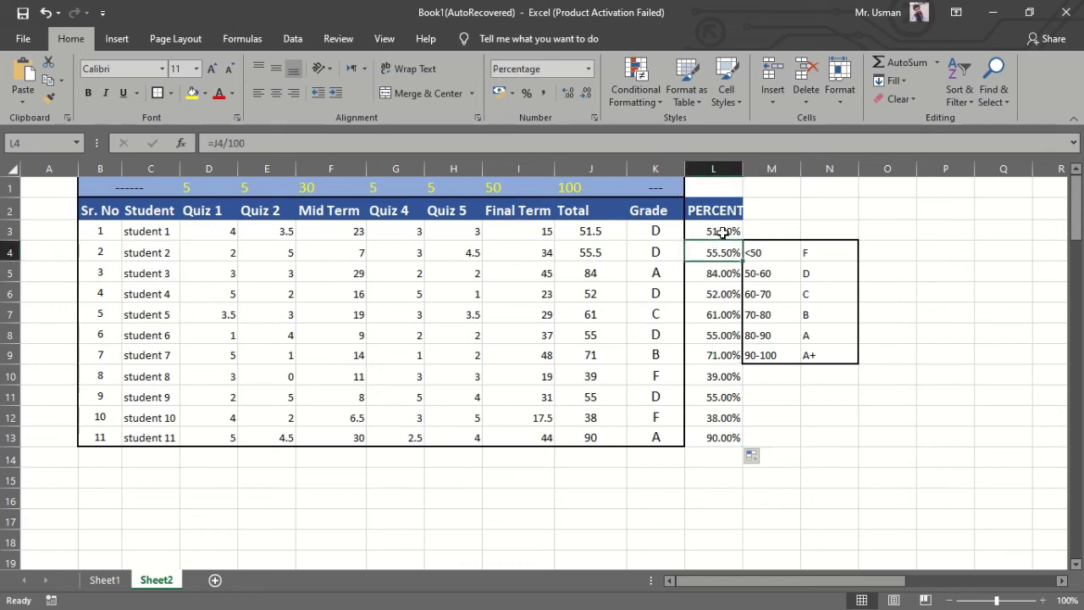
left_click(590, 68)
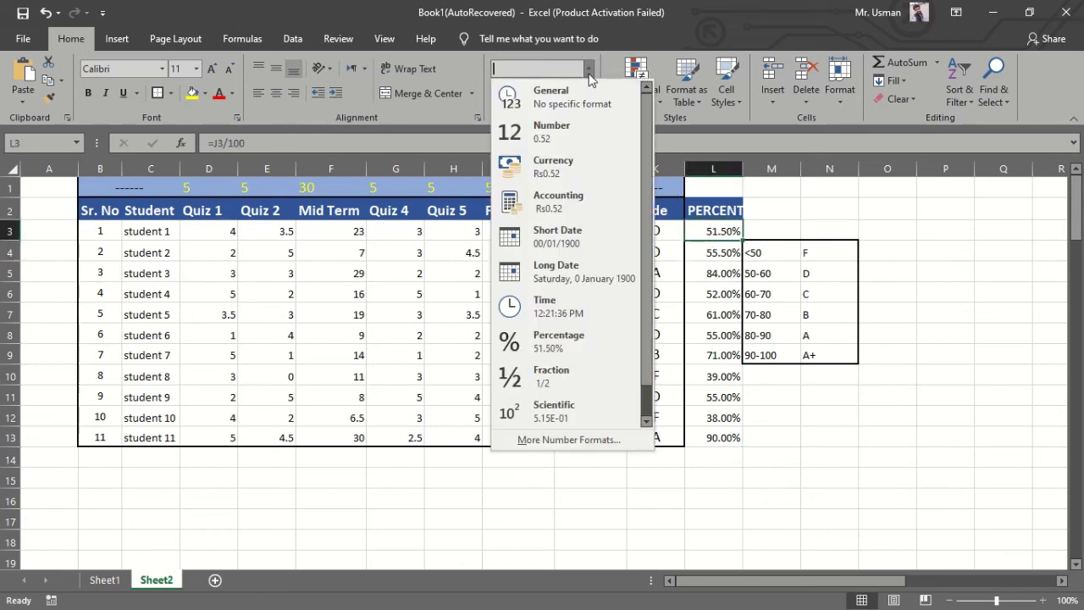
left_click(598, 437)
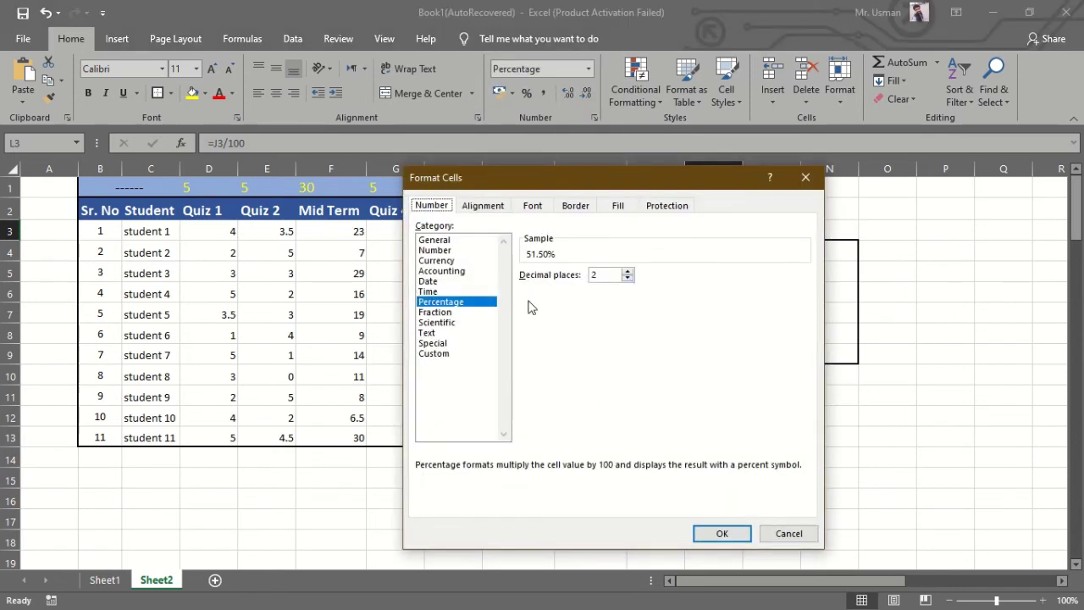
left_click(627, 278)
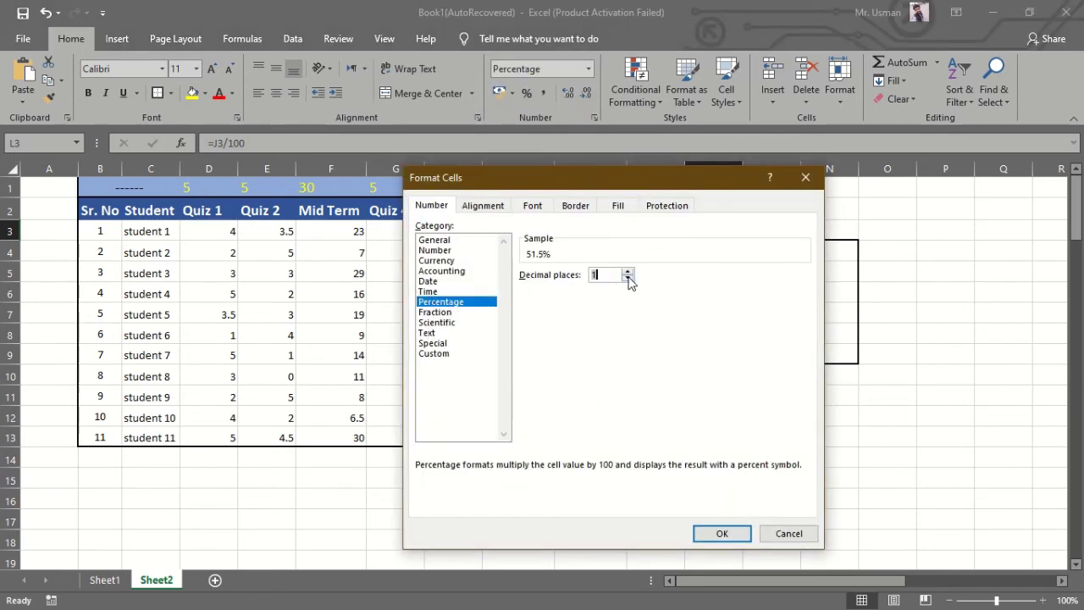
left_click(720, 532)
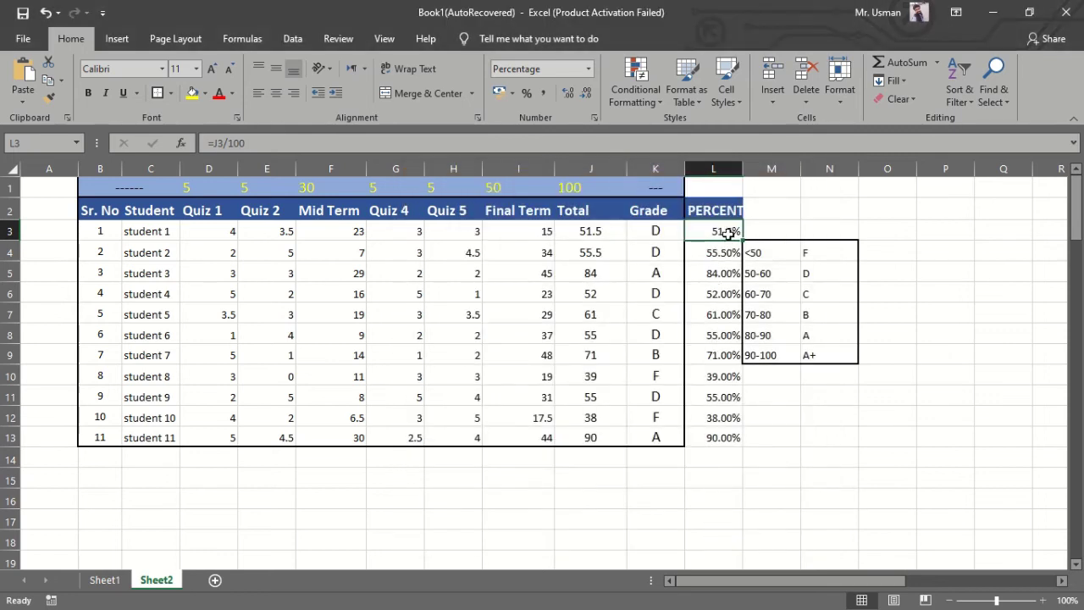
left_click_drag(742, 241, 739, 438)
left_click(753, 473)
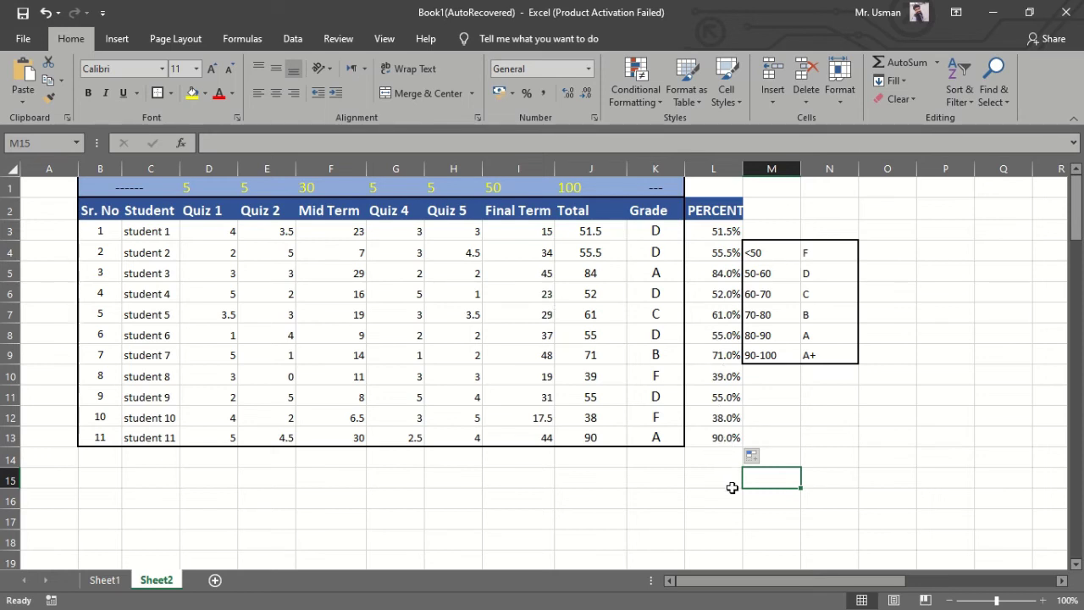
left_click(729, 232)
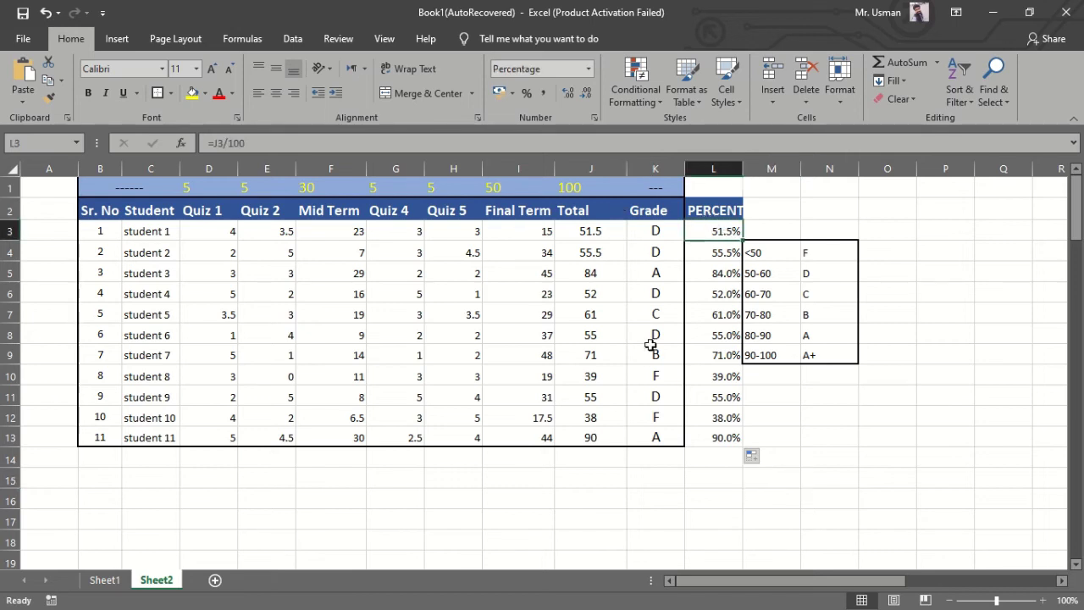
left_click(113, 579)
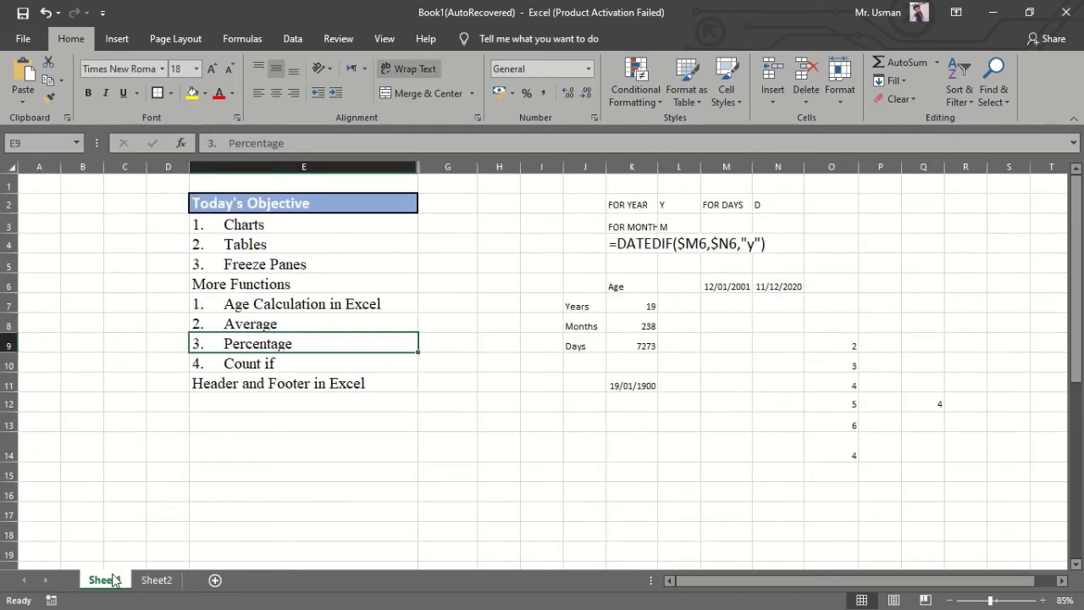
left_click(154, 579)
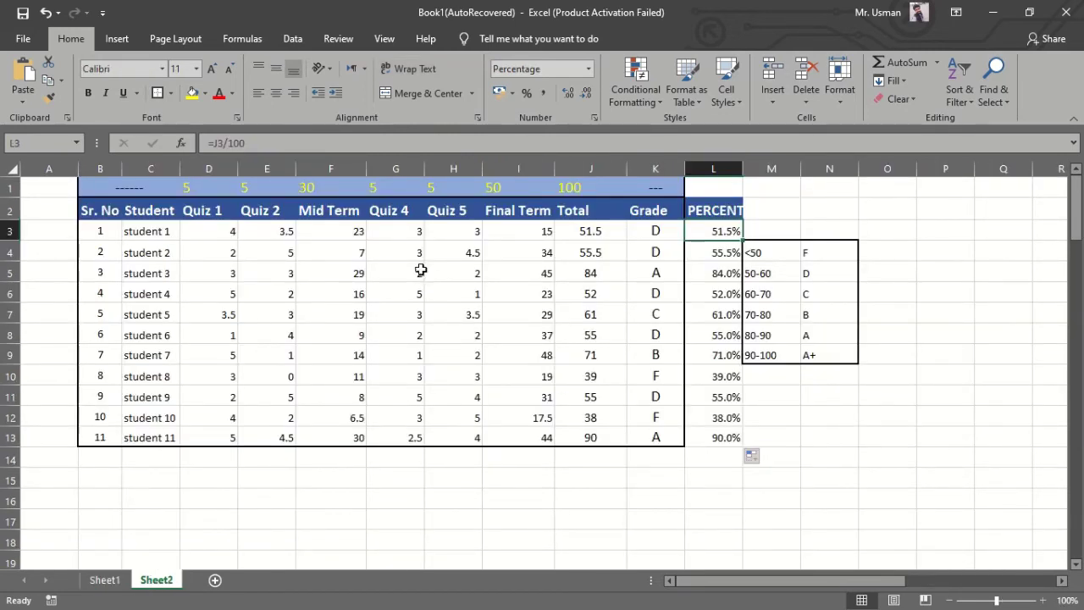
left_click_drag(411, 230, 406, 426)
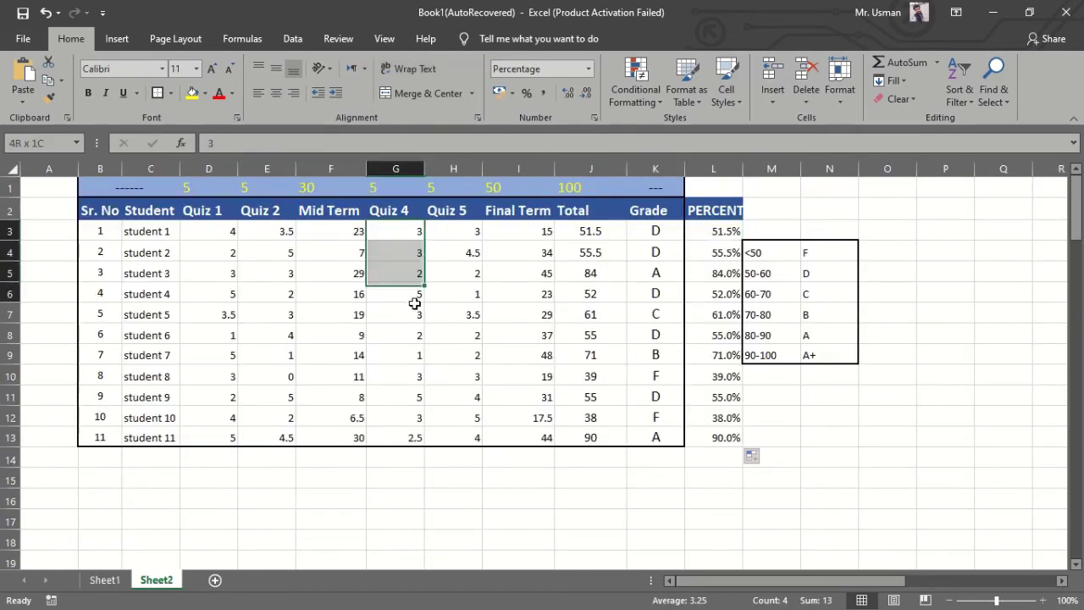
left_click(404, 432, "shift")
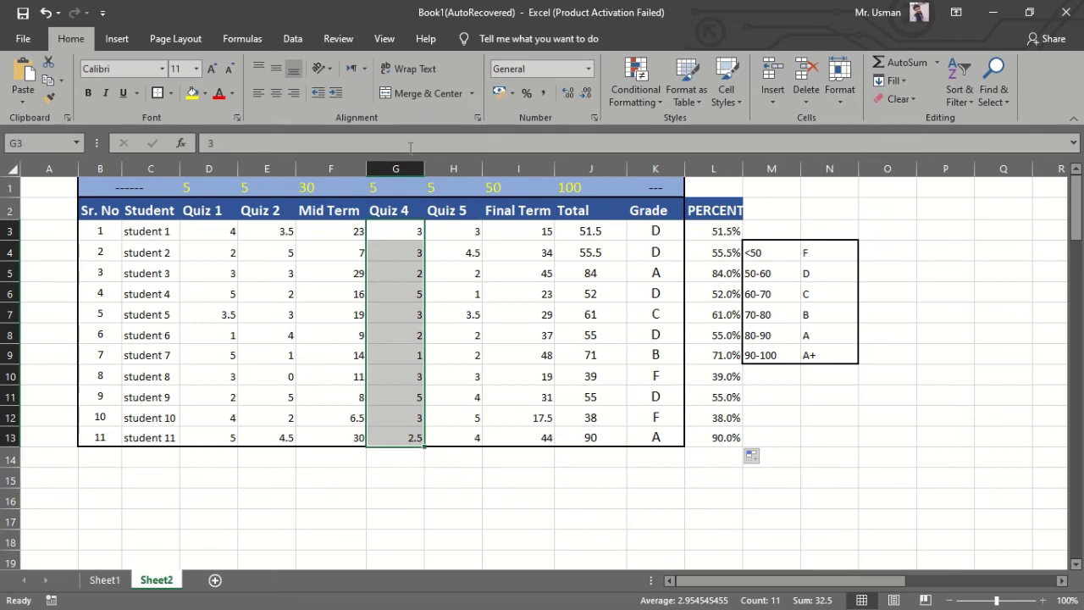
left_click(378, 183)
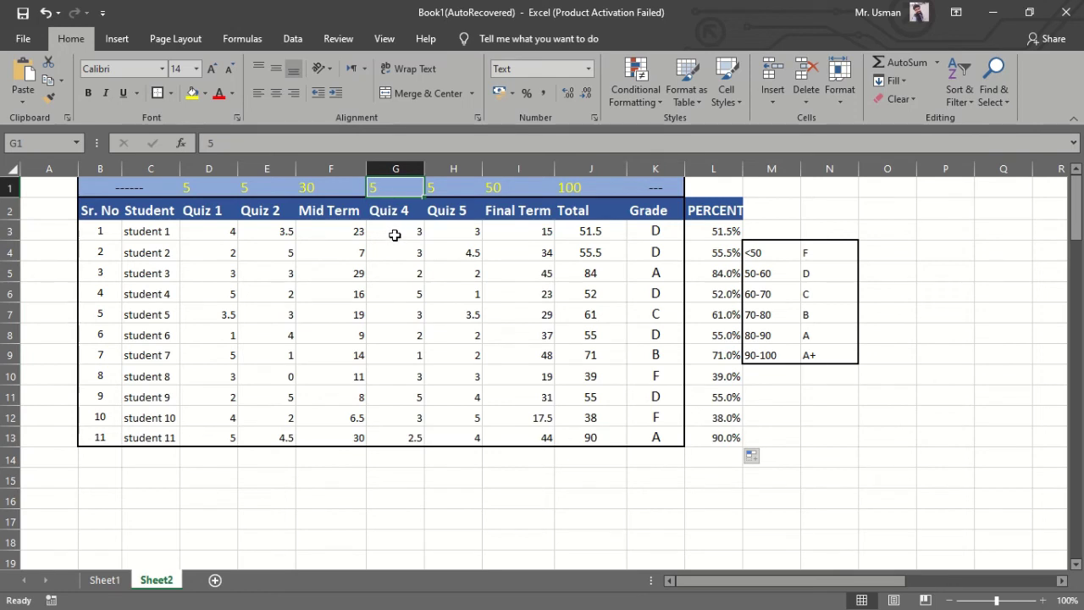
left_click_drag(394, 235, 398, 428)
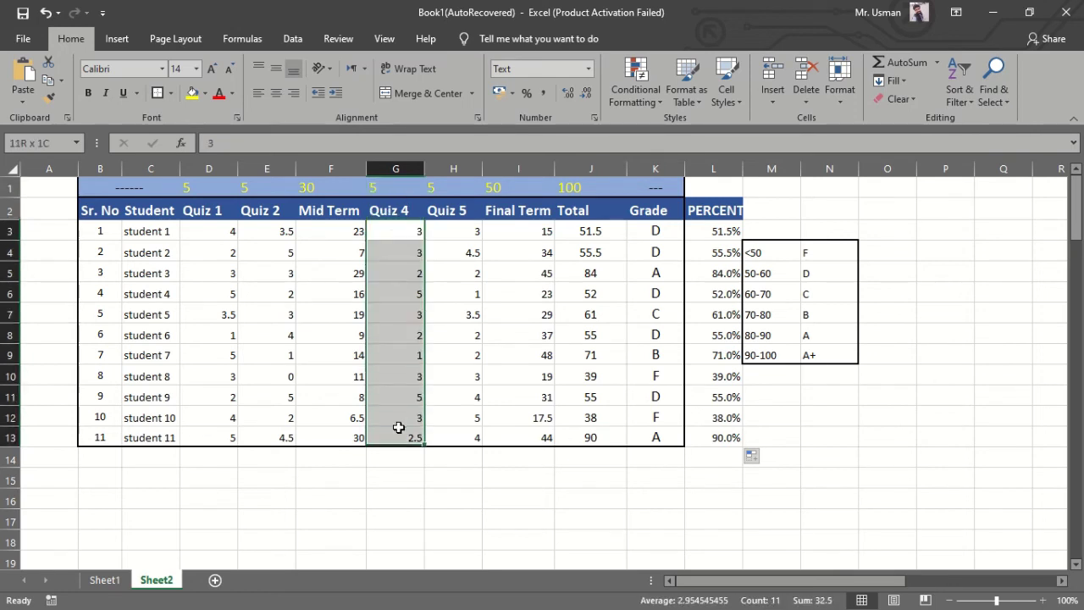
left_click(398, 477)
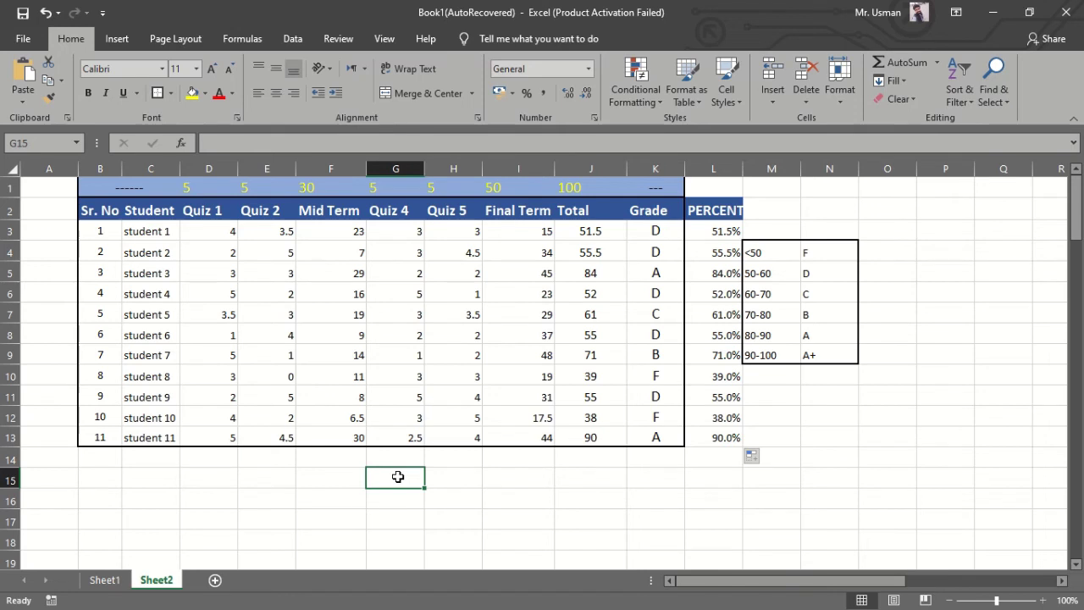
Step: Enter =COUNTIF(G3:G13,5) in G15 to count Quiz 4 scores of 5
type("=CO")
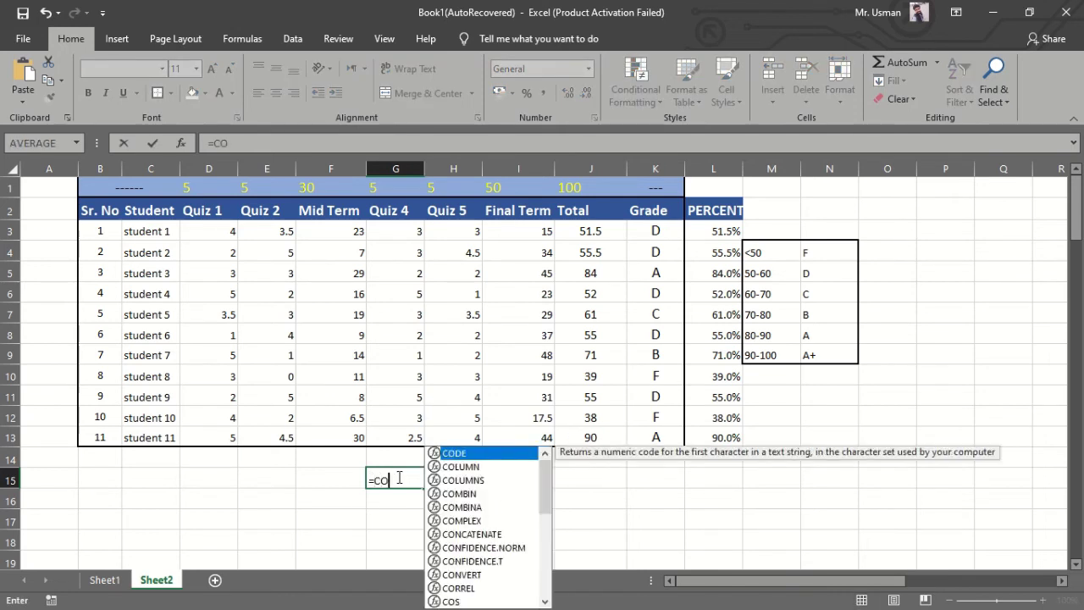
type("UNTIF")
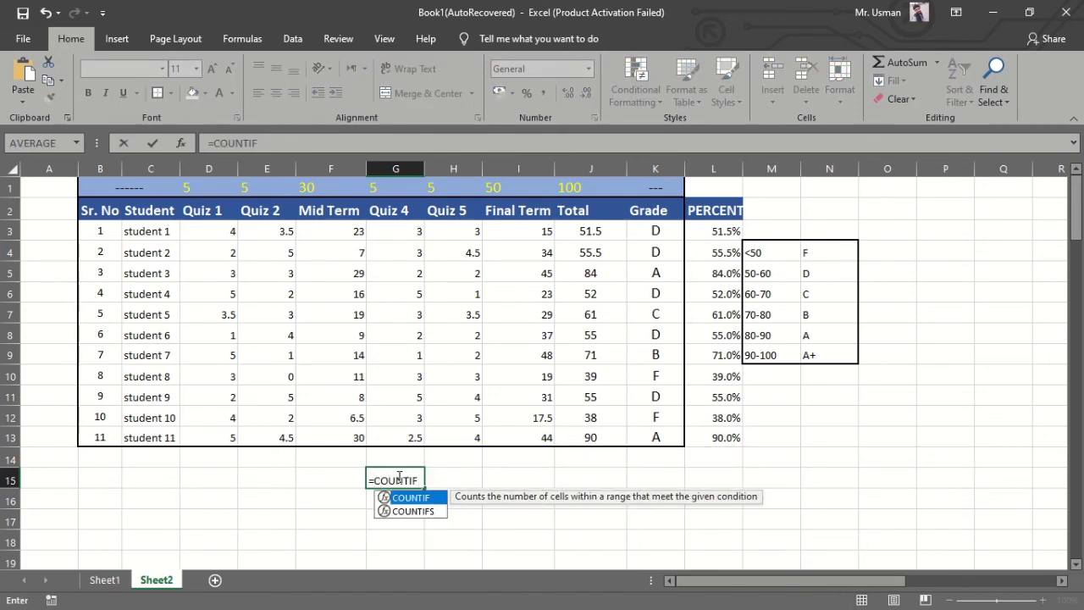
type("(")
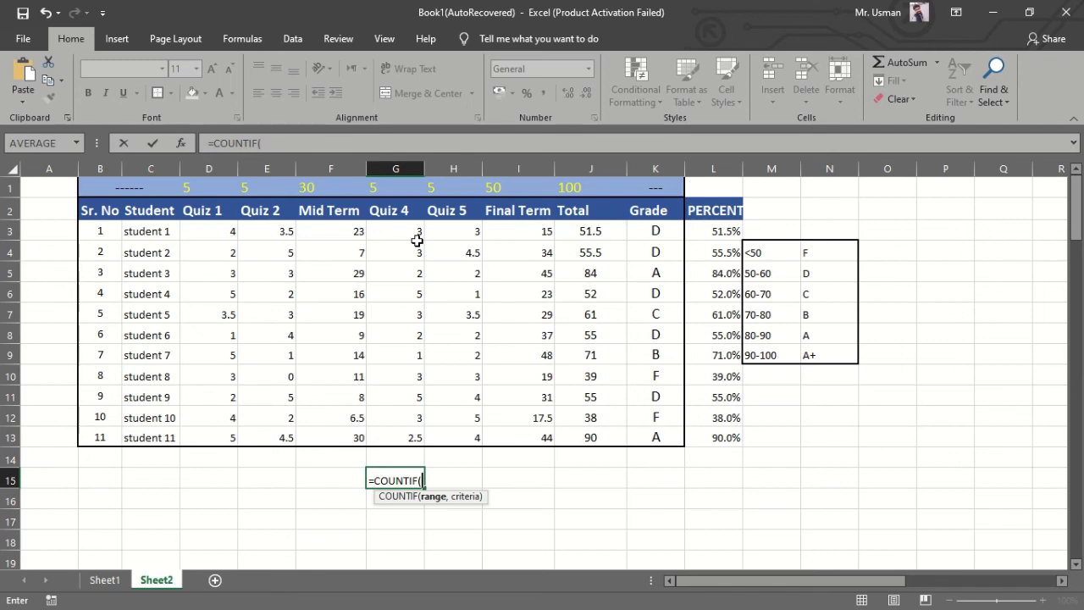
left_click(415, 238)
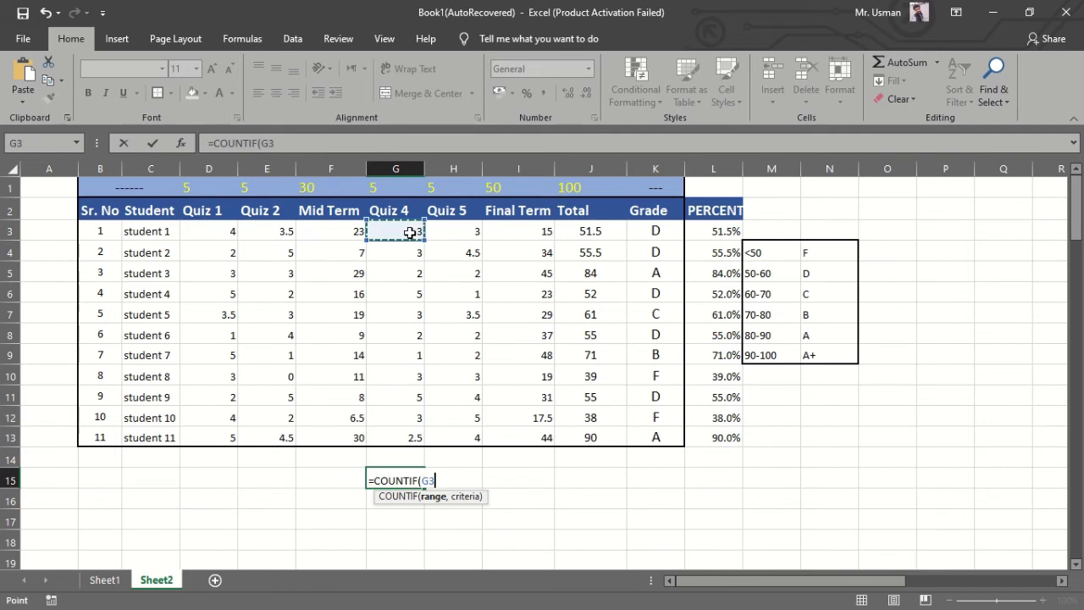
key("F8")
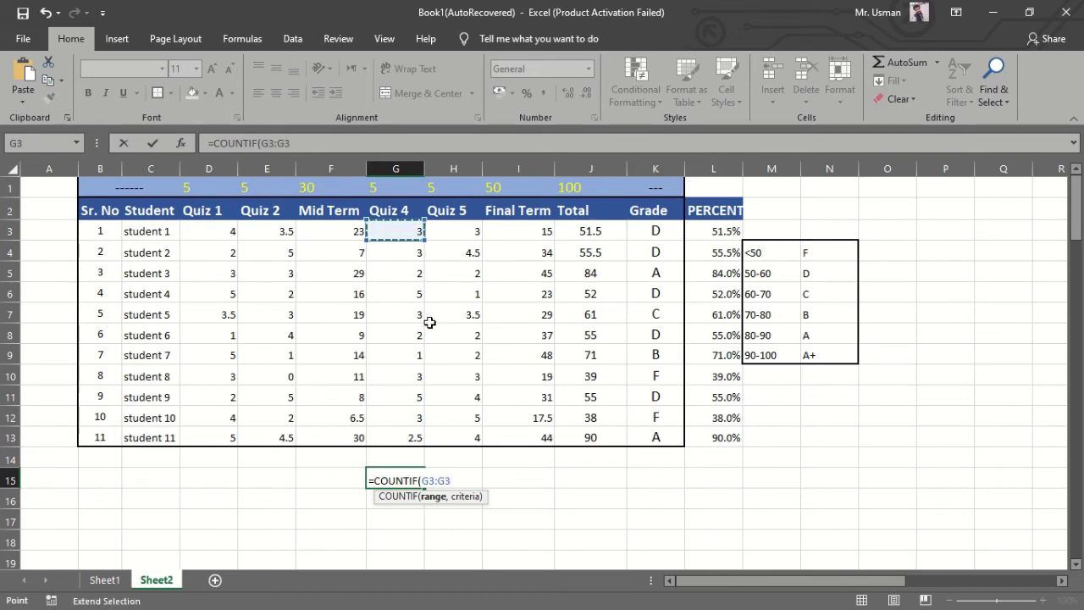
left_click(410, 437)
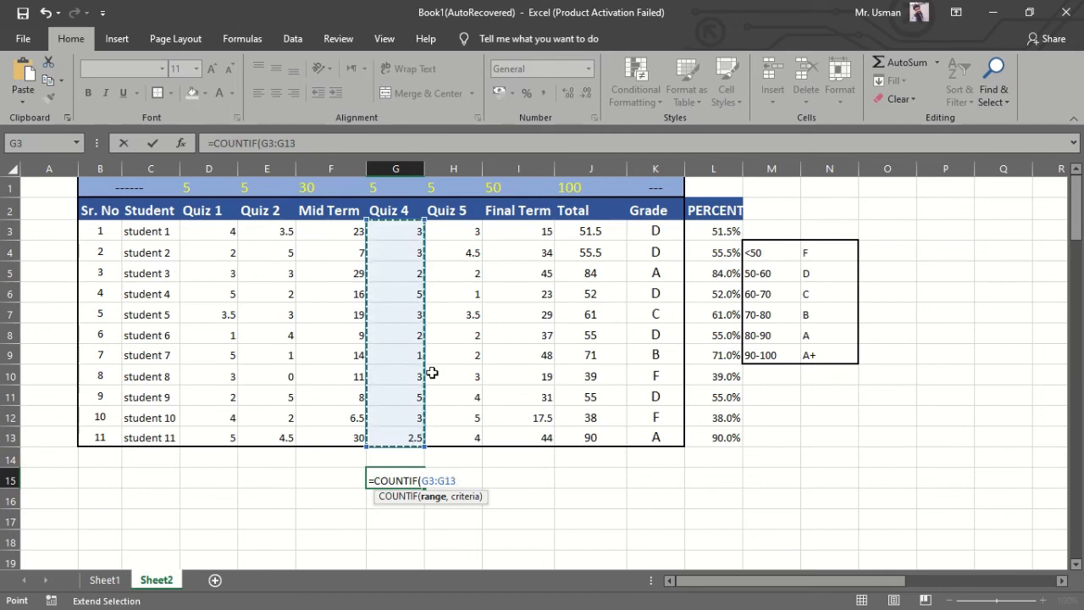
type(",")
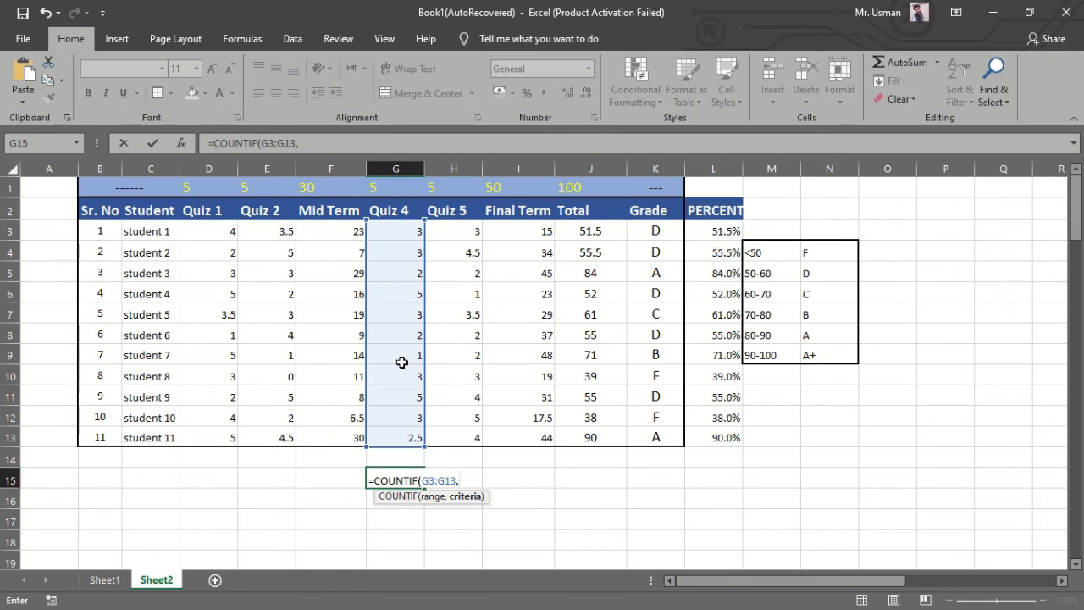
type("5")
type(")")
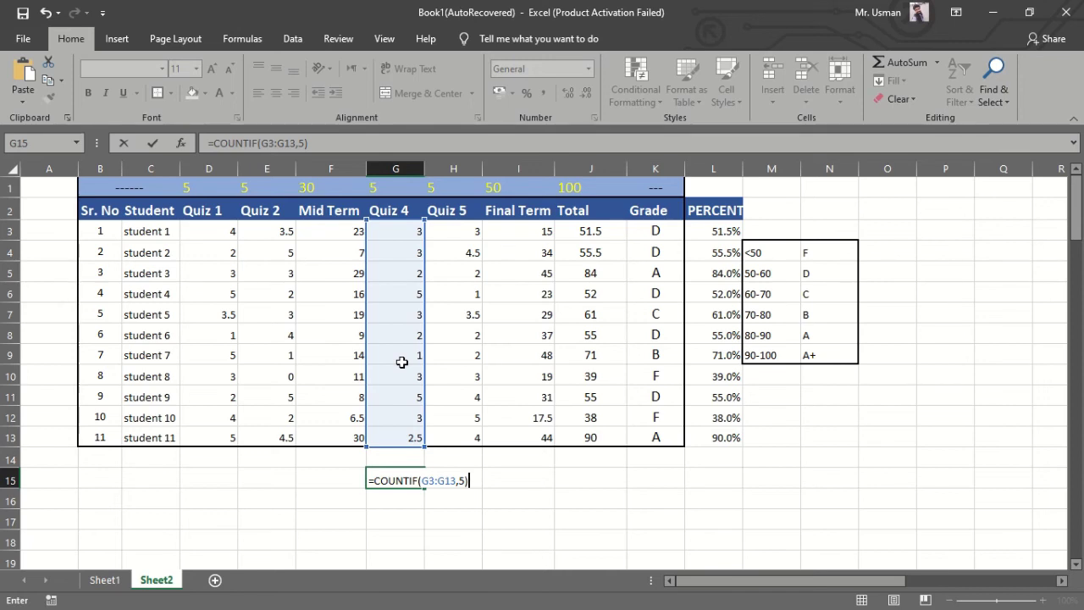
key("Return")
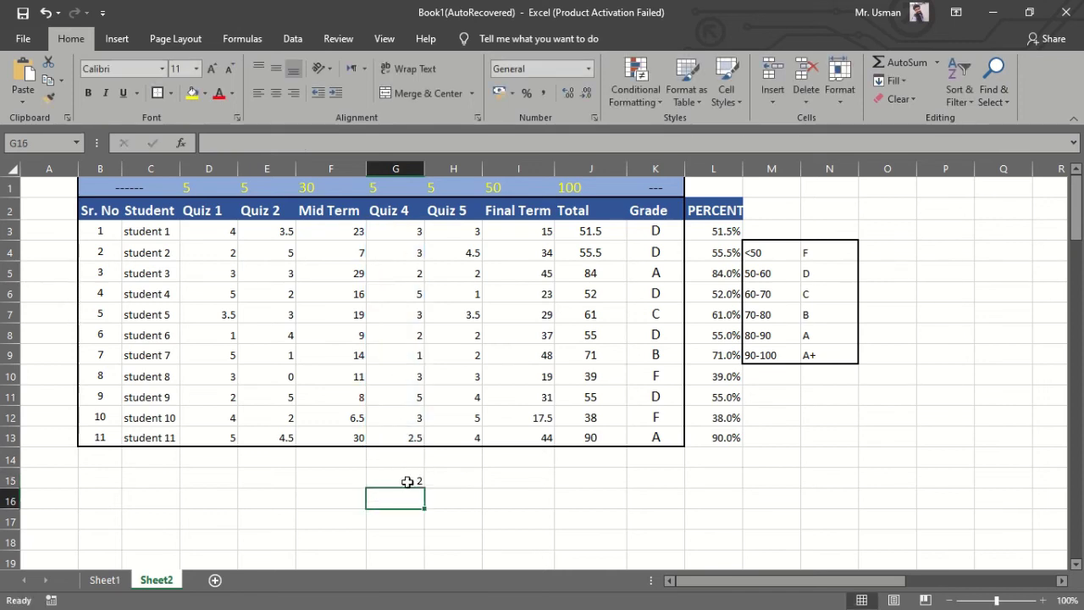
Step: Verify the count of 2 by checking G15's formula and the 5s in G6 and G11
left_click(407, 475)
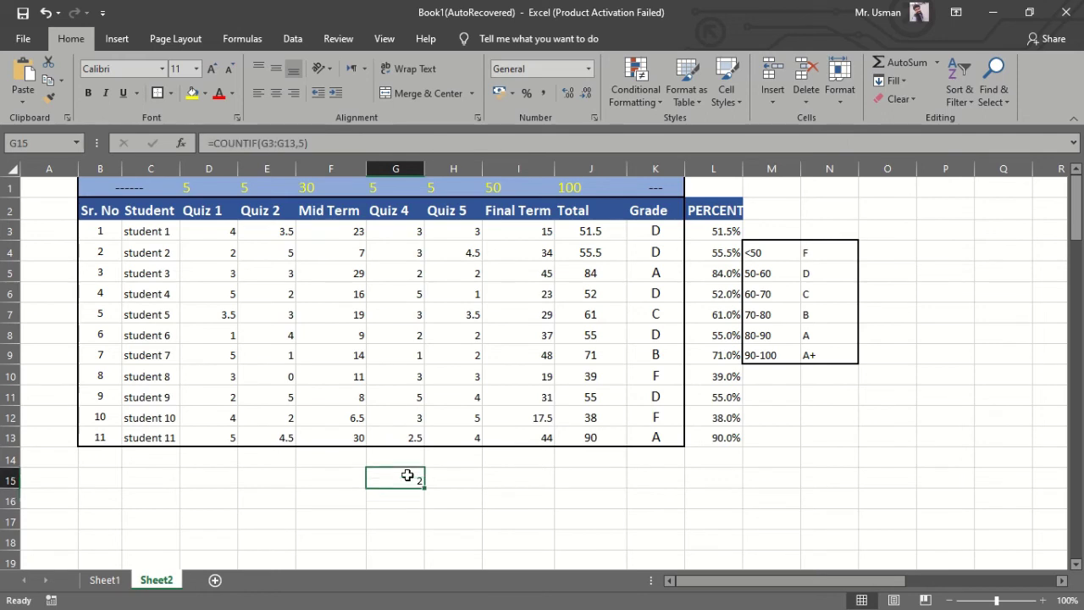
left_click(413, 234)
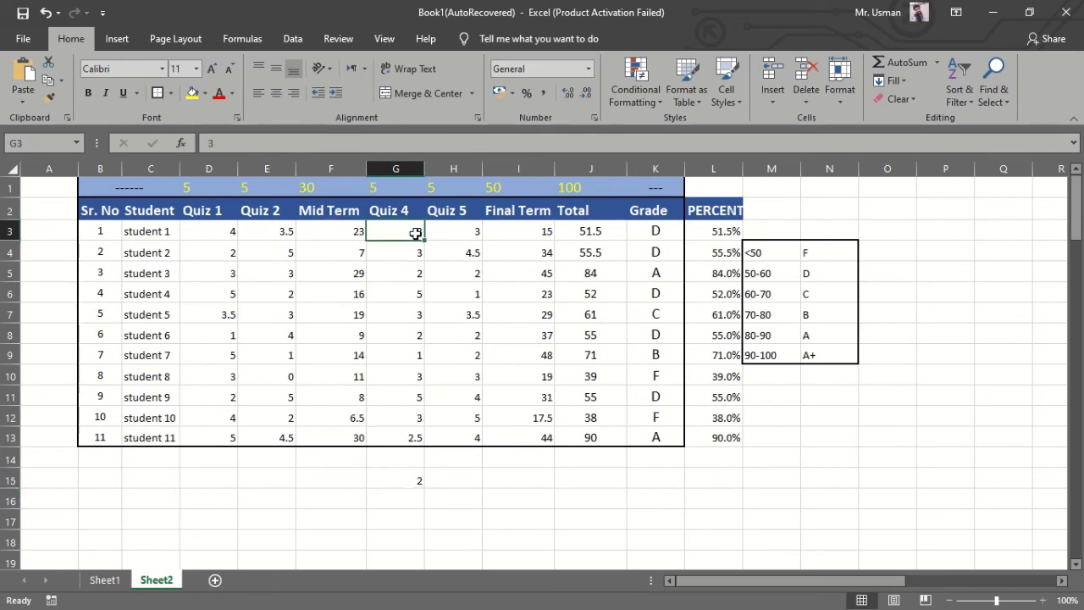
key("Down")
key("Down")
key("Down")
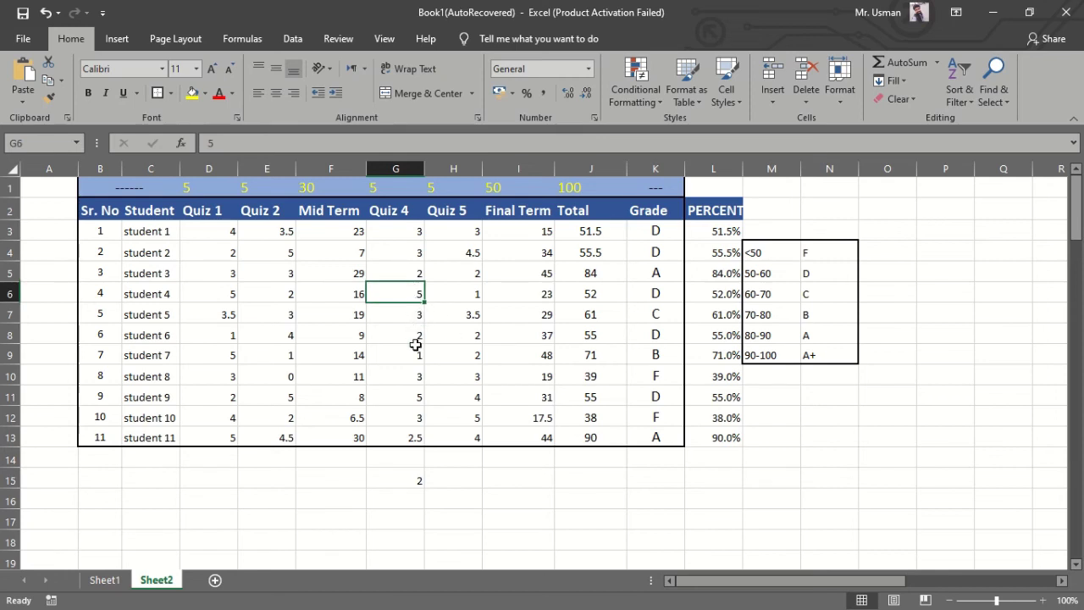
left_click(414, 397)
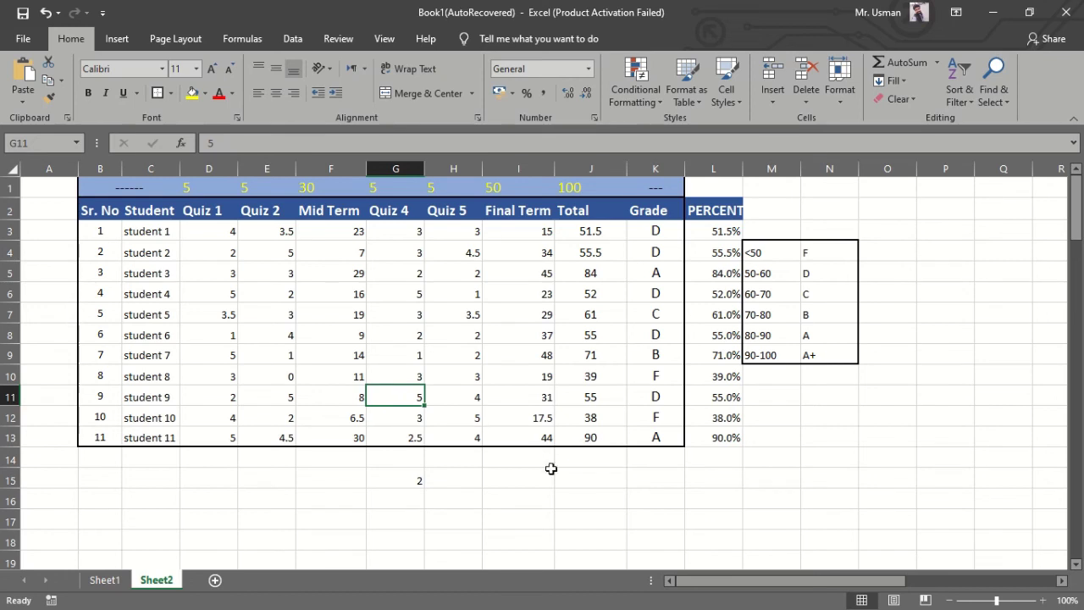
left_click_drag(188, 227, 599, 442)
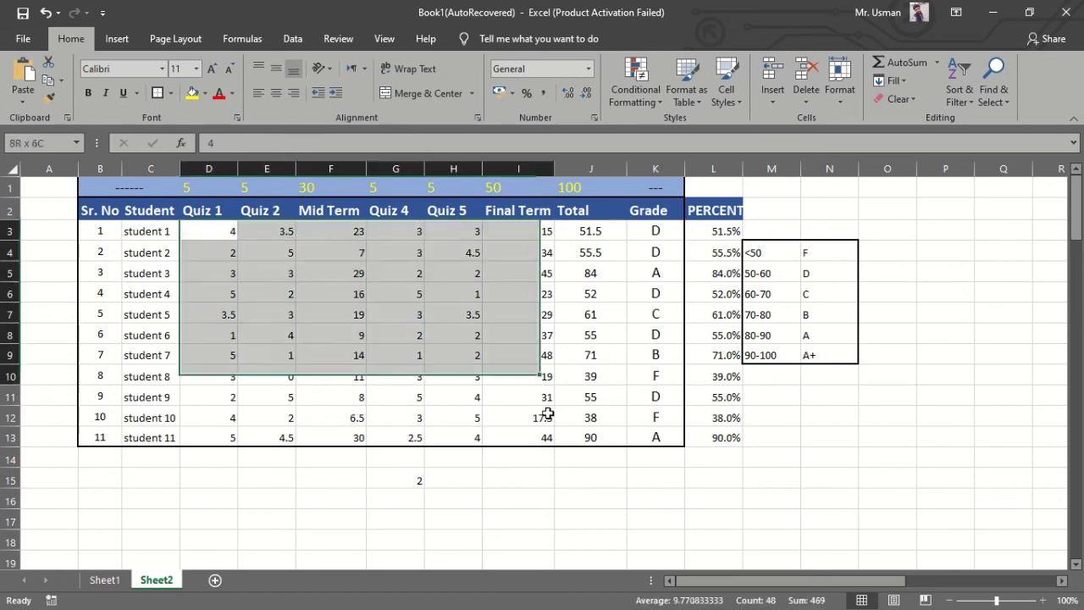
Step: Enter =COUNTIF(D3:K13,5) in J16, counting 8 marks of 5 across the table
left_click(581, 491)
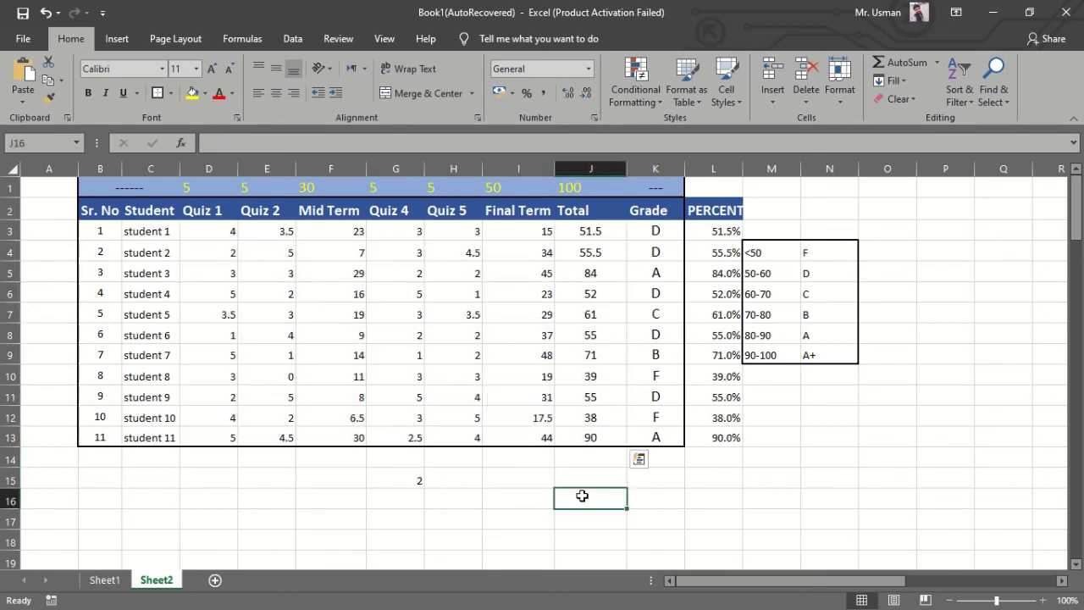
type("=C")
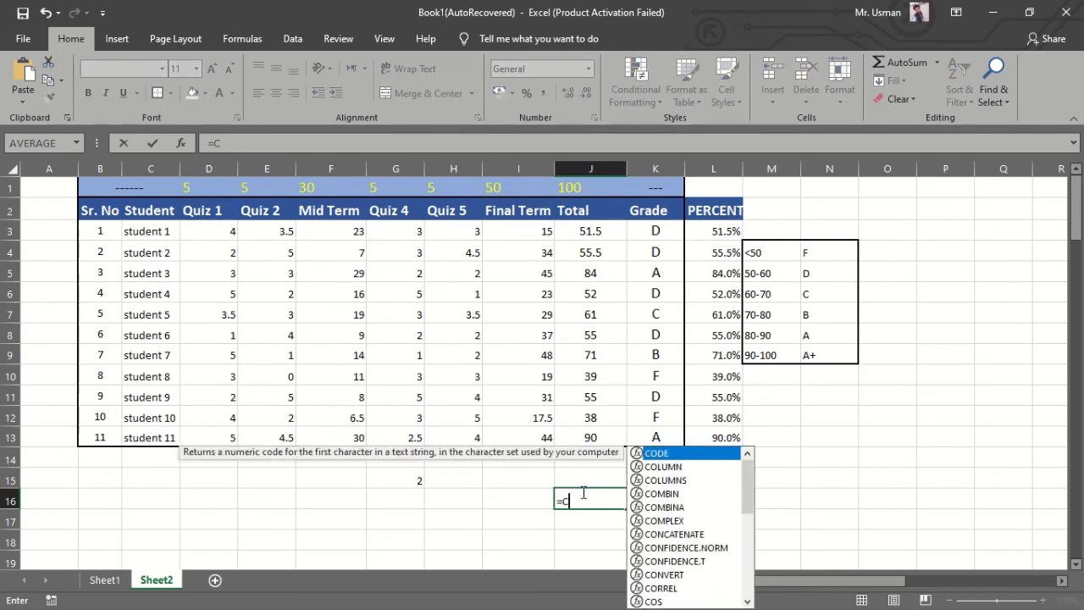
type("OUNTIF")
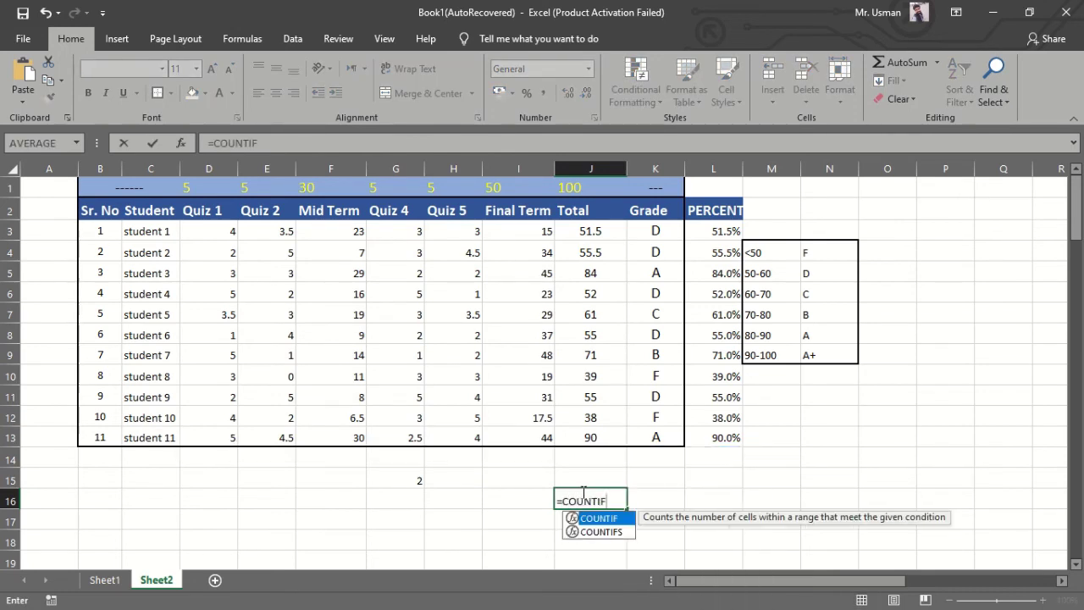
type("(")
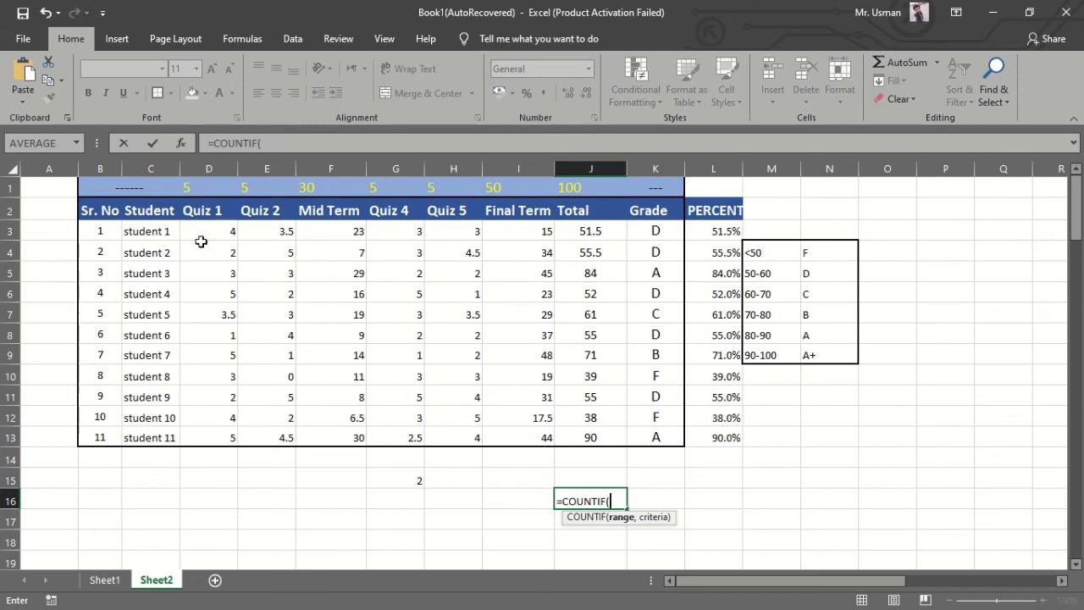
left_click_drag(206, 237, 646, 428)
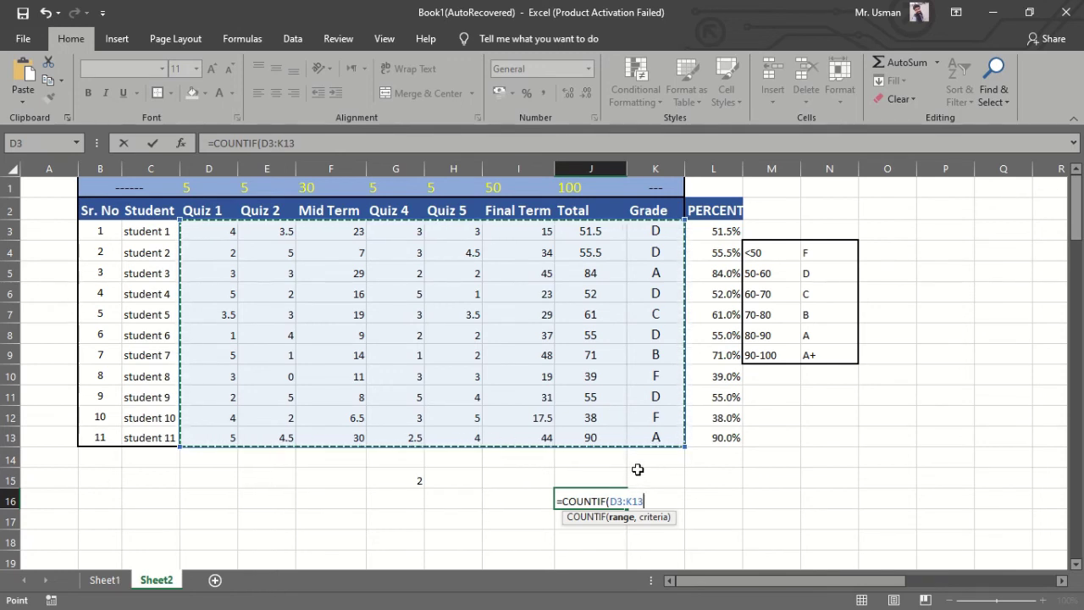
type(",")
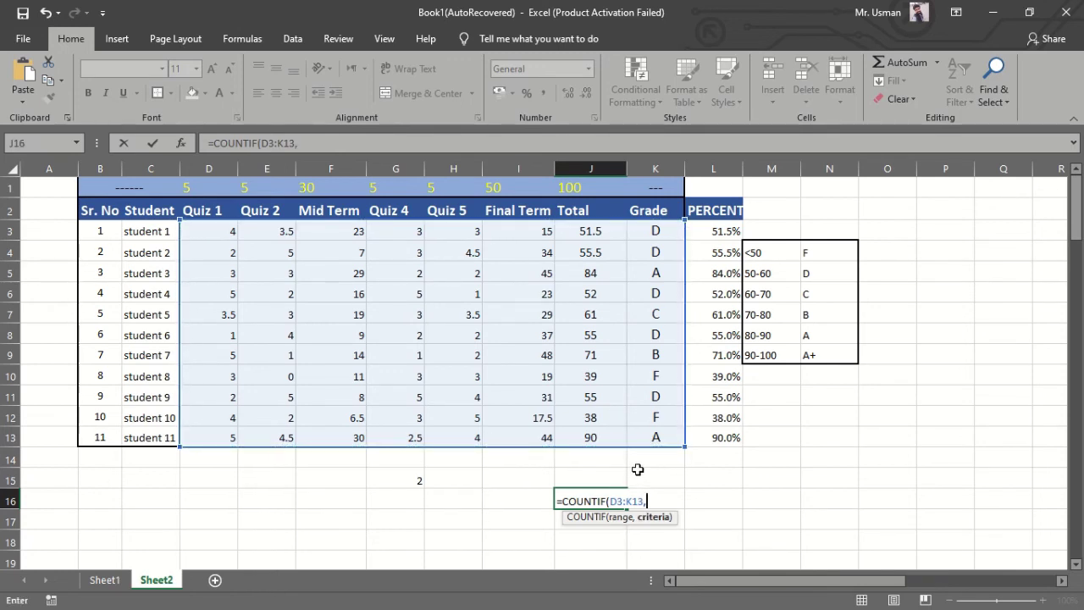
type("5")
type(")")
key("Return")
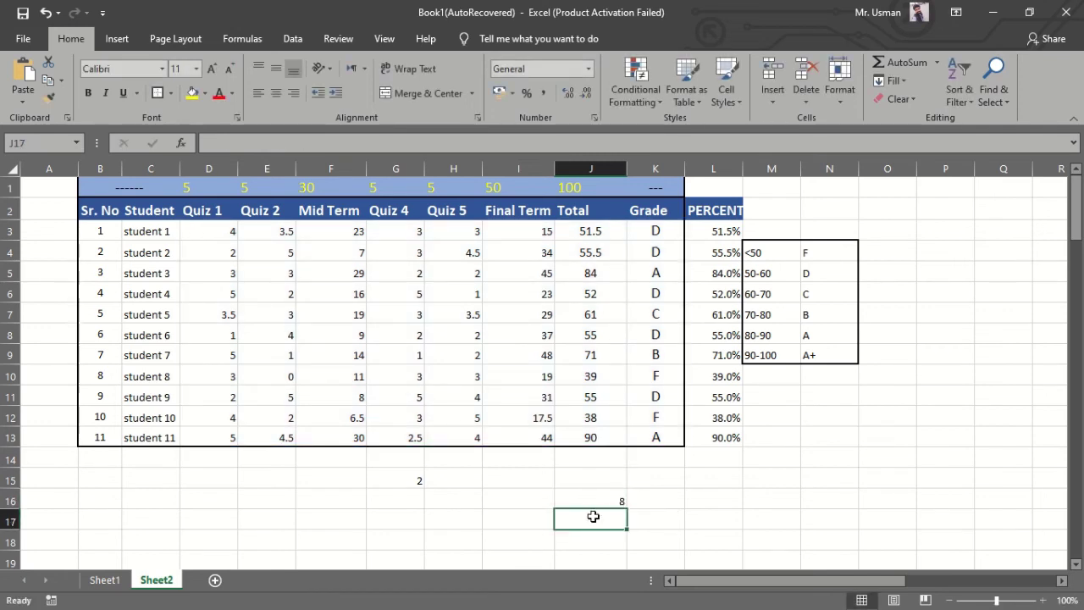
left_click(604, 505)
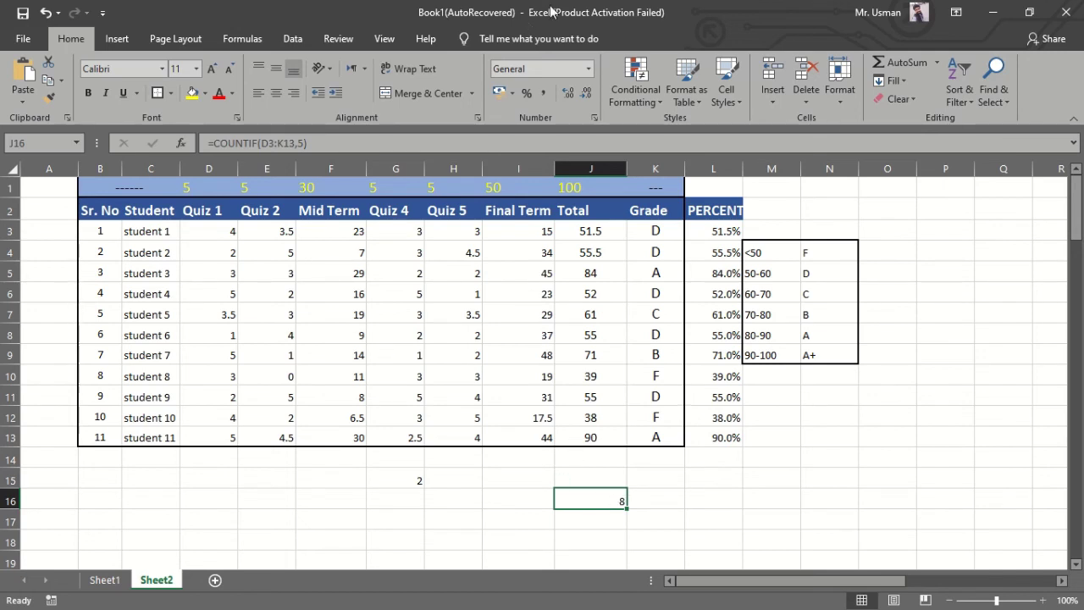
Step: Go to Sheet1 and select the Header and Footer in Excel objective
left_click(106, 580)
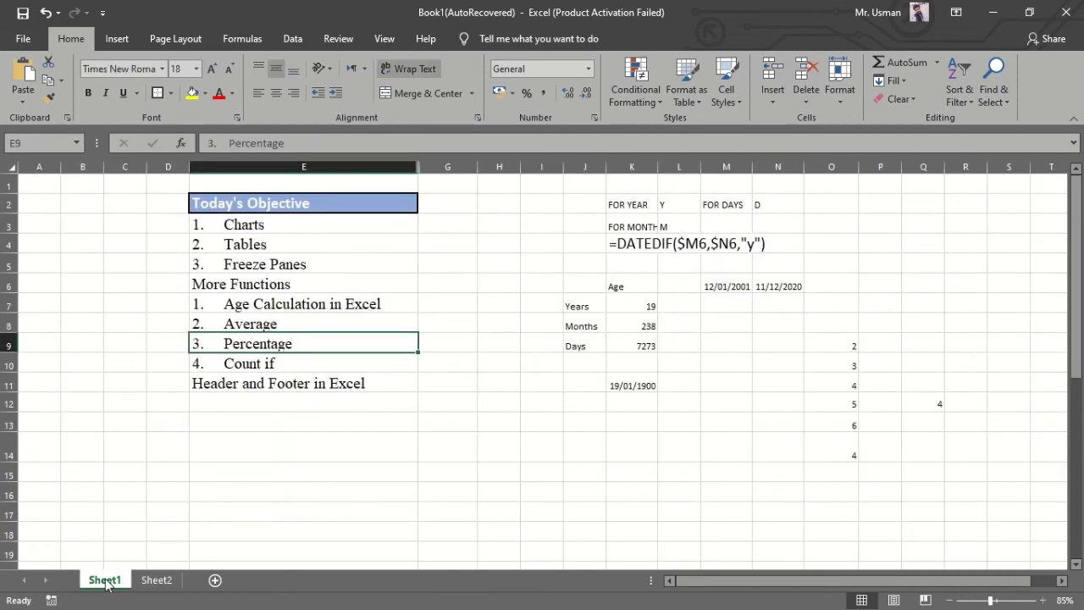
left_click(254, 377)
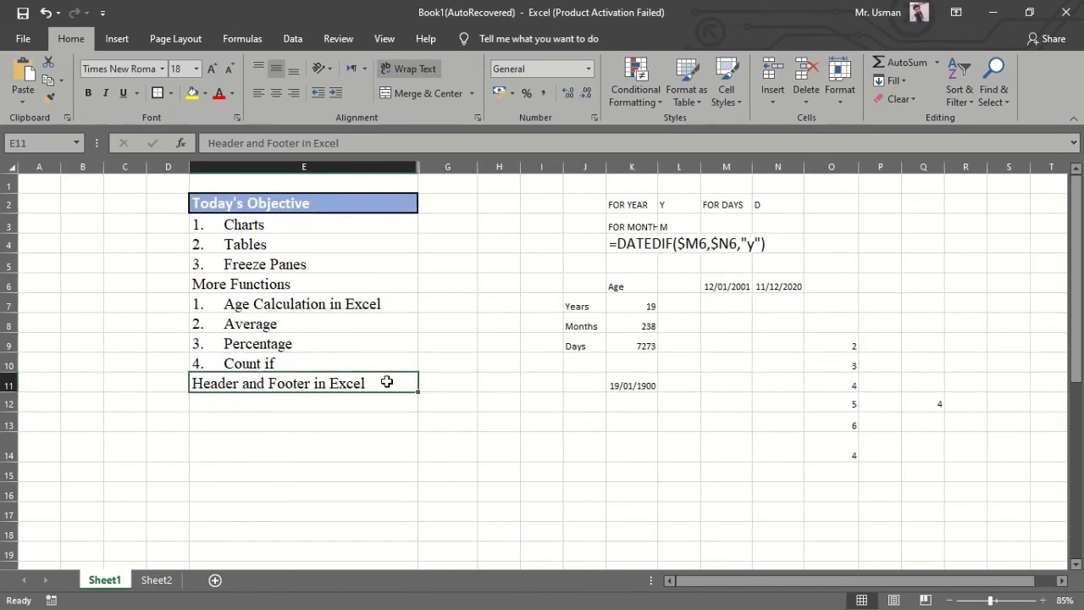
Step: Switch back to Sheet2 and scroll through its student marks table
left_click(161, 579)
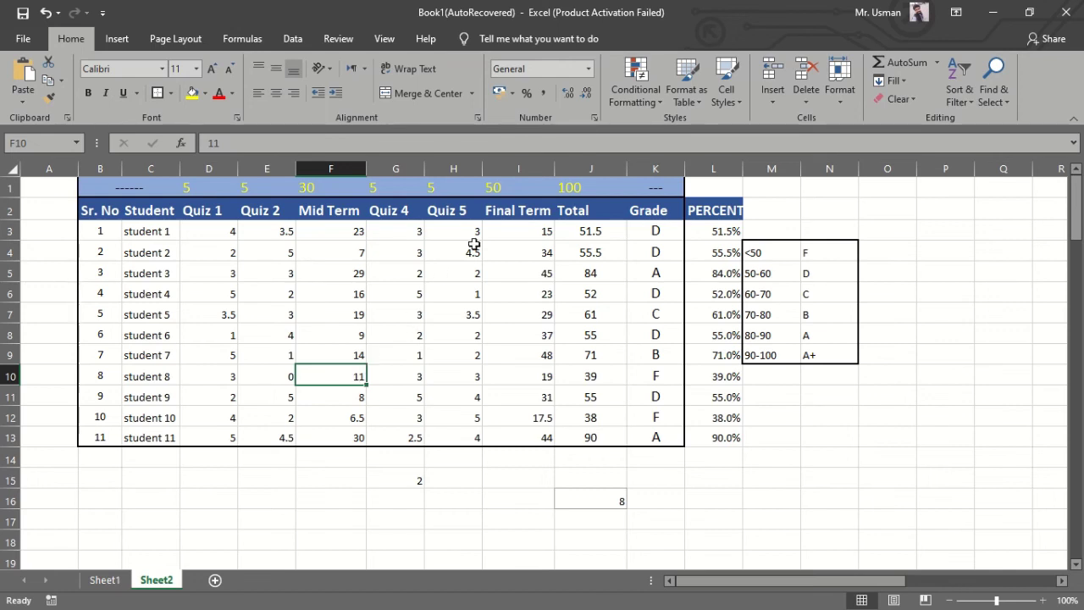
scroll(229, 395, "down", 2)
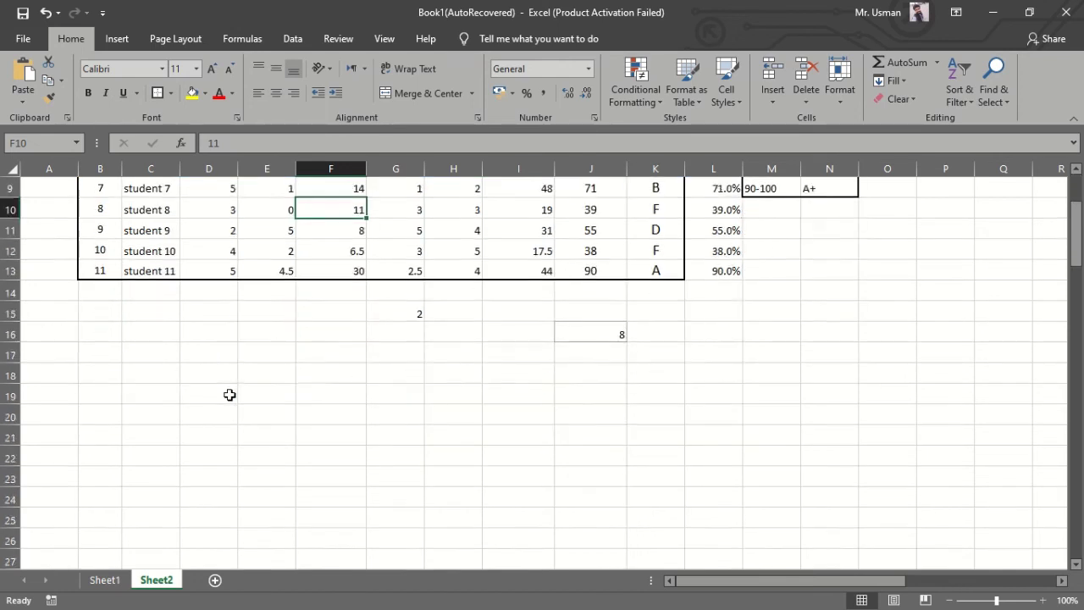
scroll(228, 395, "down", 7)
scroll(228, 394, "up", 9)
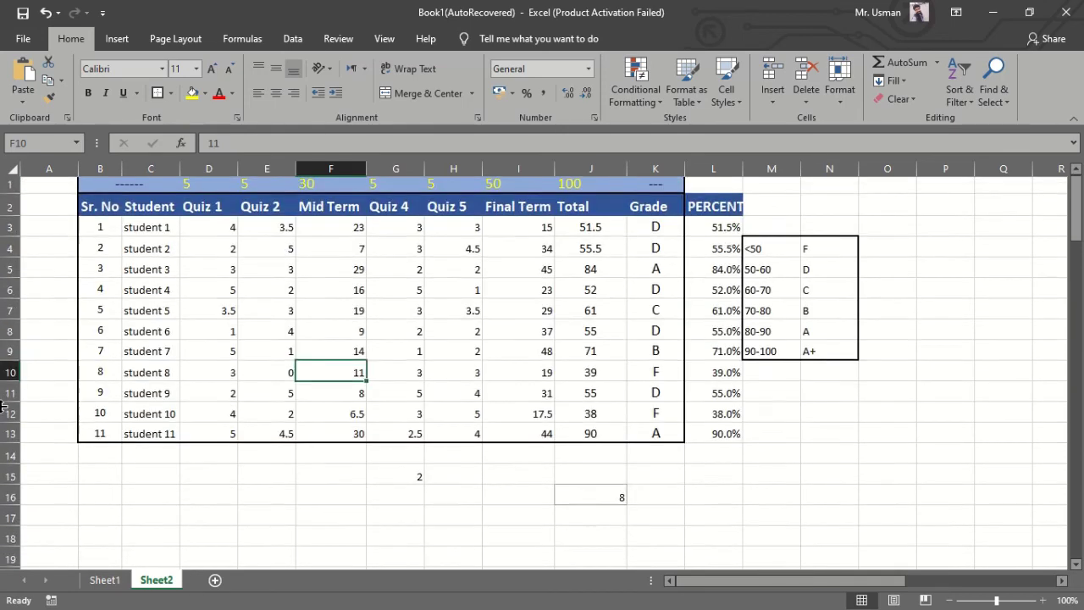
scroll(3, 406, "down", 1)
scroll(3, 406, "up", 1)
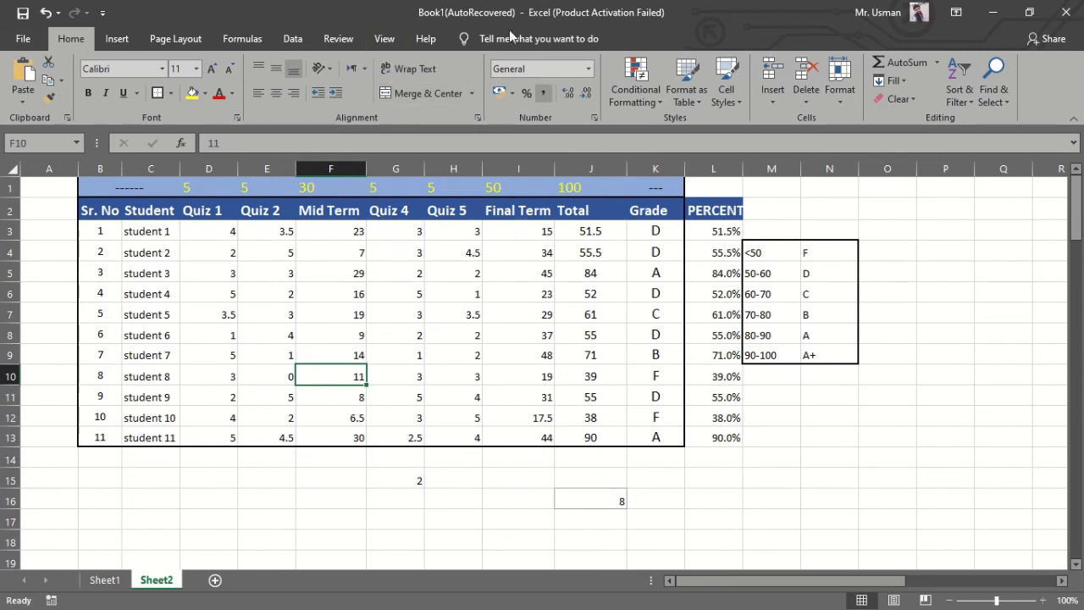
Step: Look over the Page Layout orientation choices, then return to the View commands
left_click(382, 44)
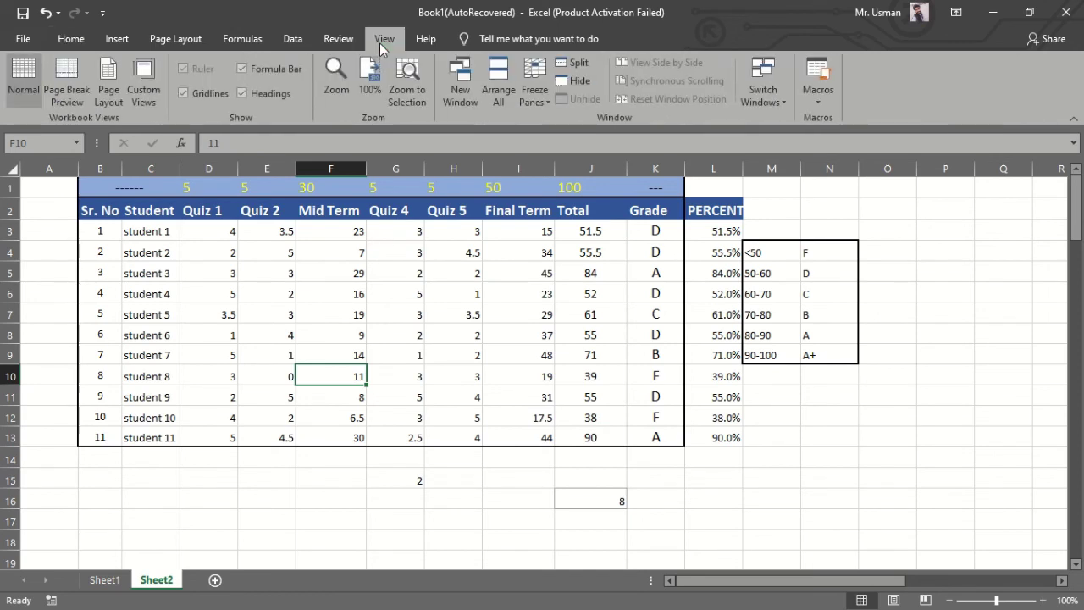
left_click(174, 44)
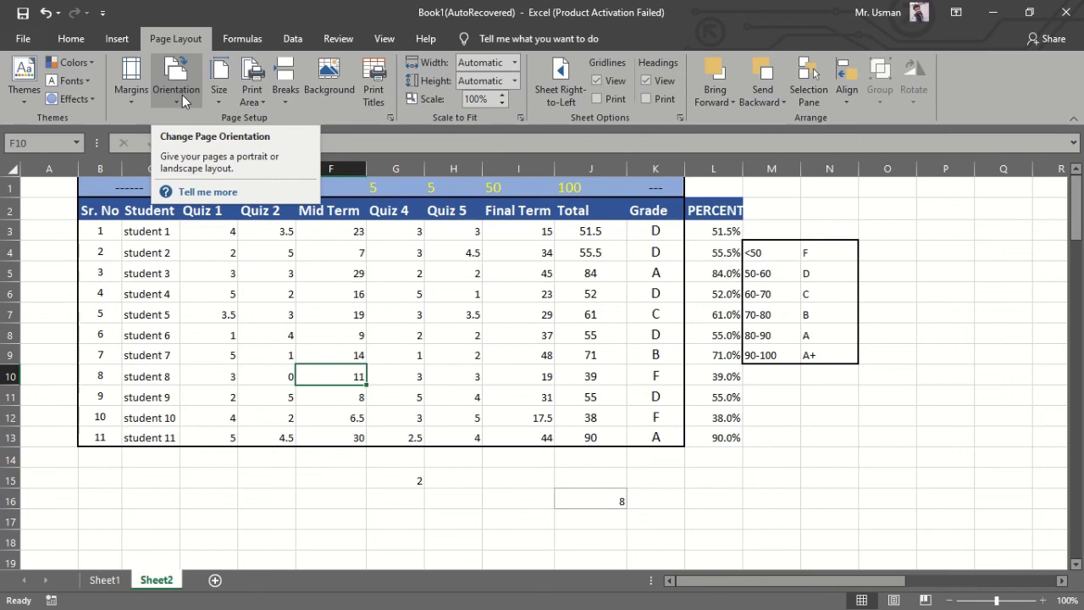
left_click(182, 94)
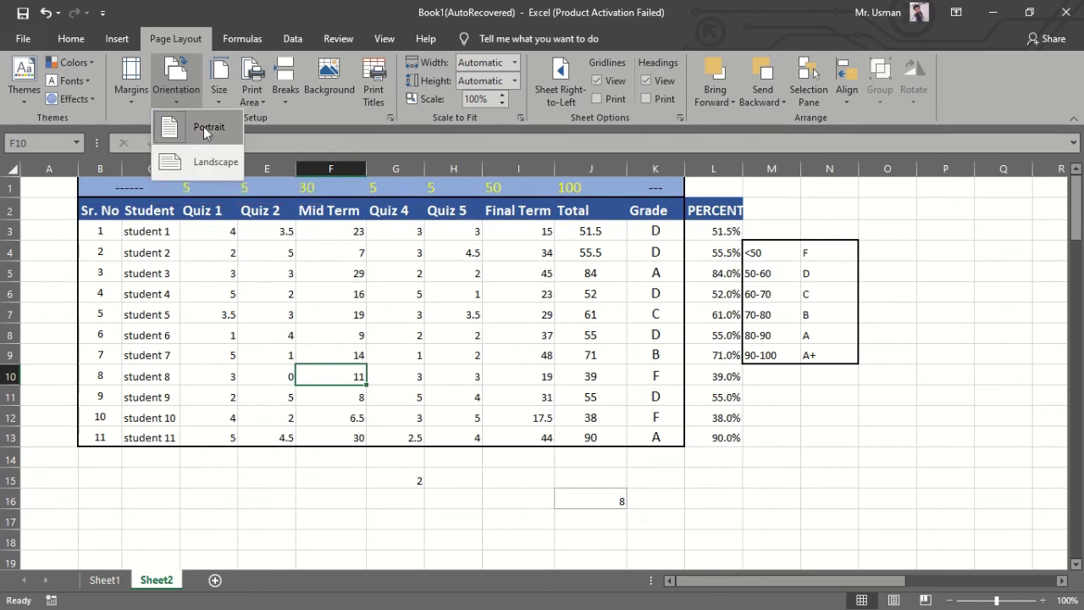
left_click(385, 37)
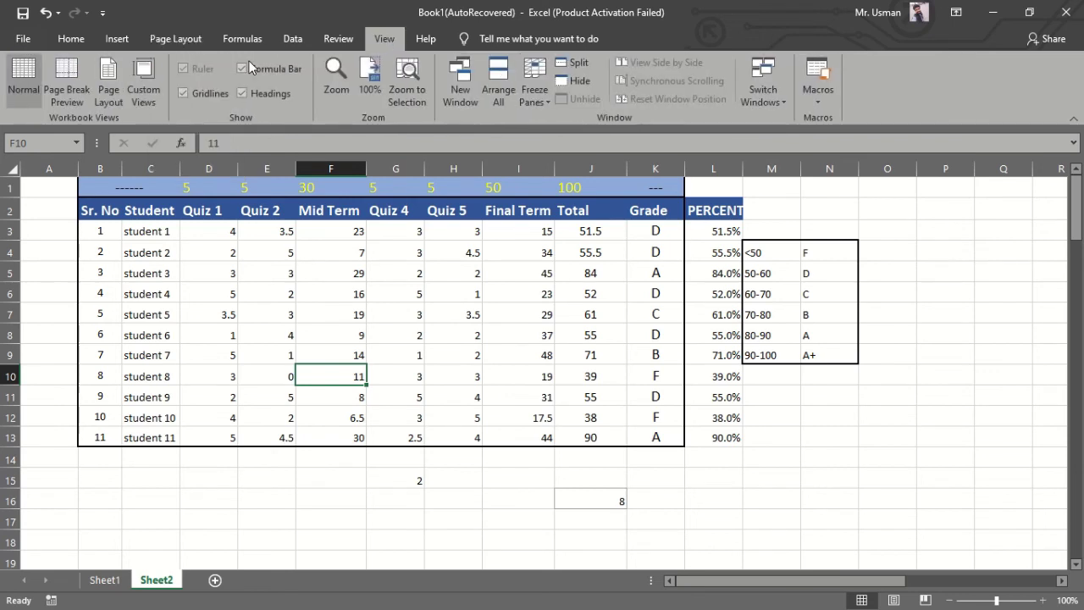
left_click(108, 79)
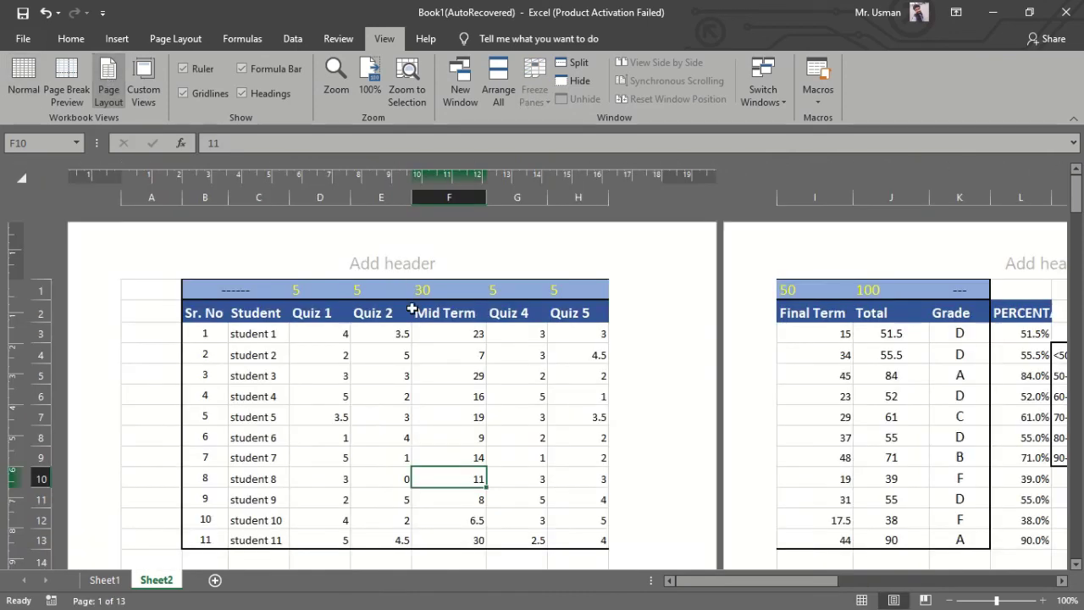
scroll(412, 308, "down", 3)
scroll(412, 308, "down", 3)
scroll(412, 308, "down", 3)
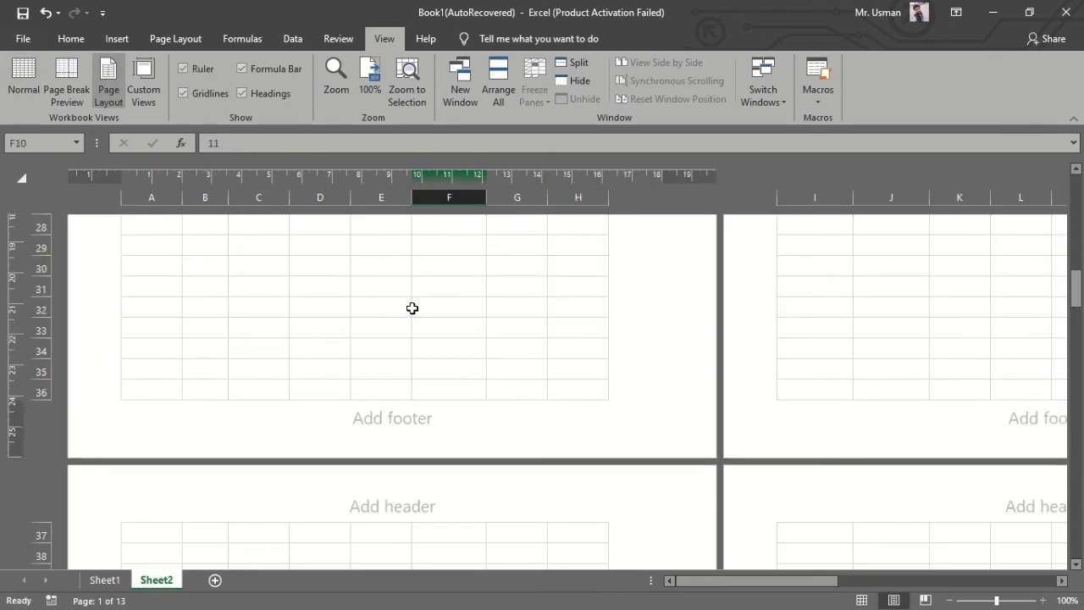
scroll(411, 308, "down", 3)
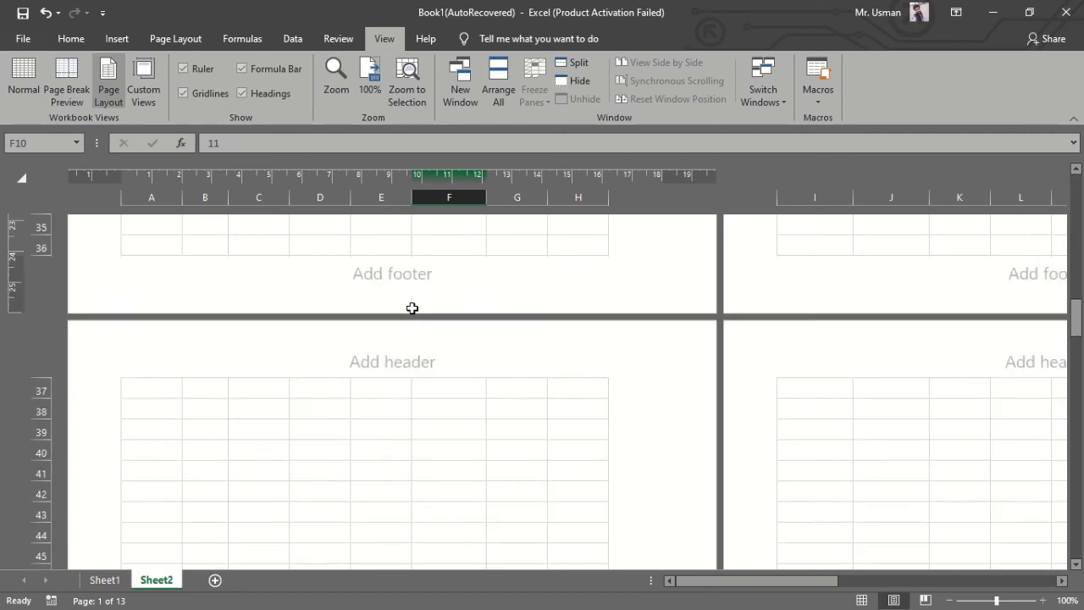
scroll(412, 308, "up", 3)
scroll(411, 308, "up", 3)
scroll(411, 308, "up", 10)
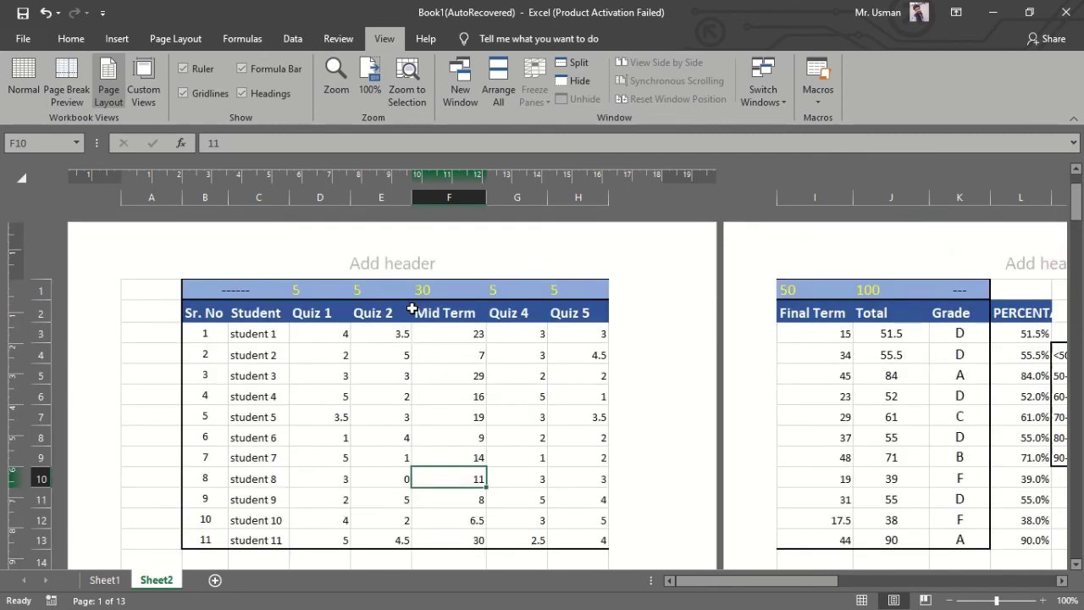
scroll(424, 391, "down", 3)
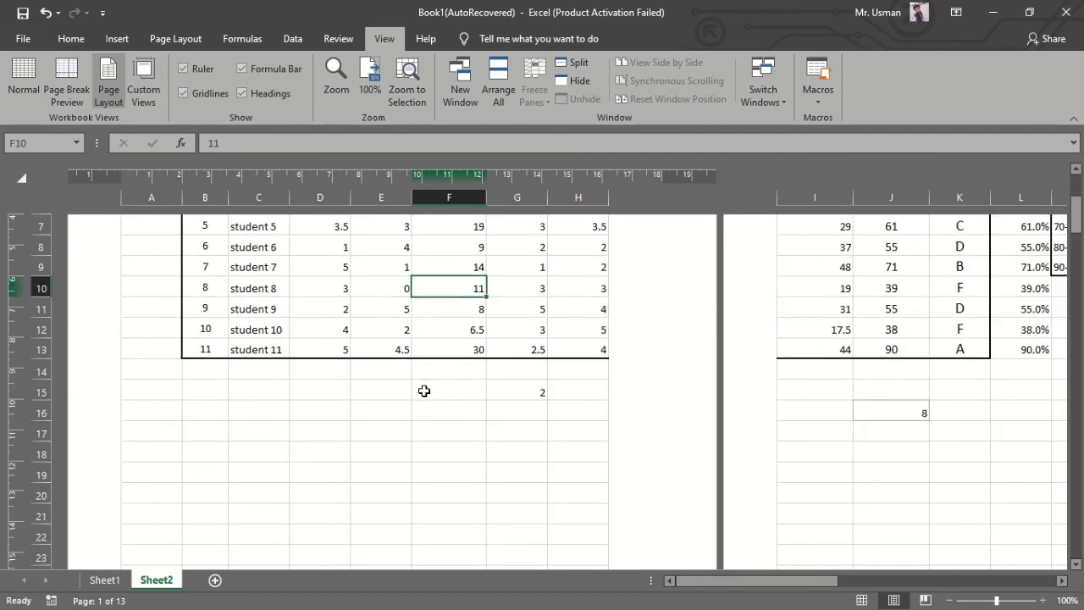
scroll(424, 390, "up", 3)
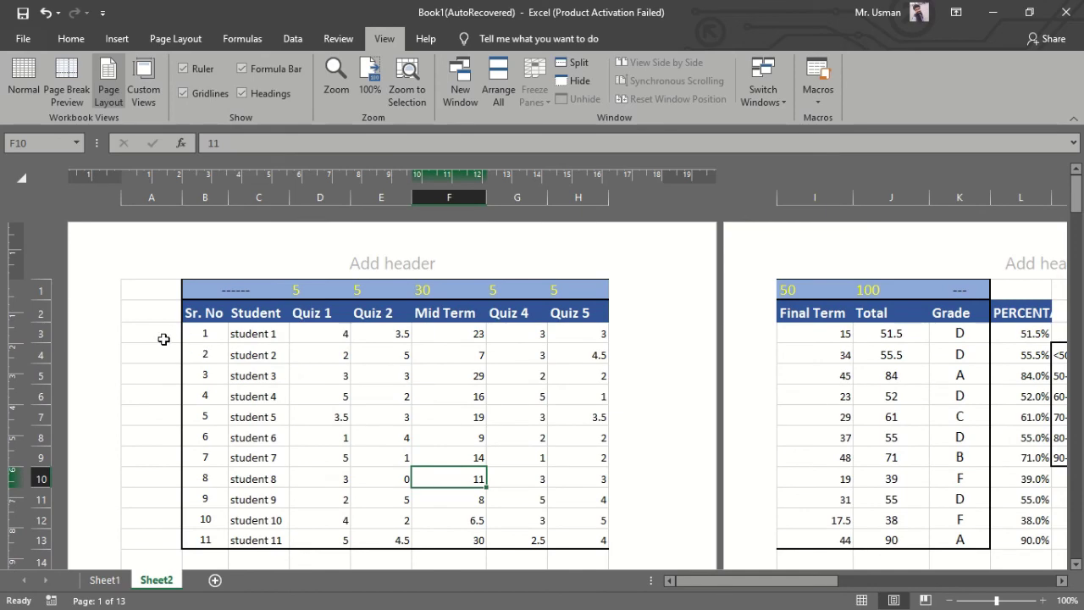
scroll(165, 364, "down", 3)
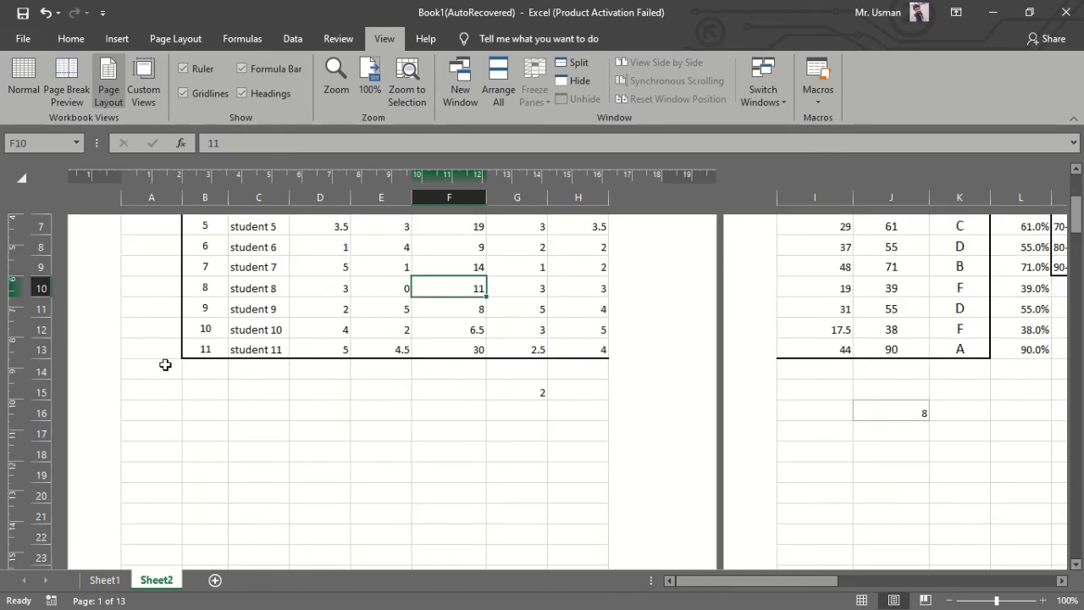
scroll(165, 364, "up", 3)
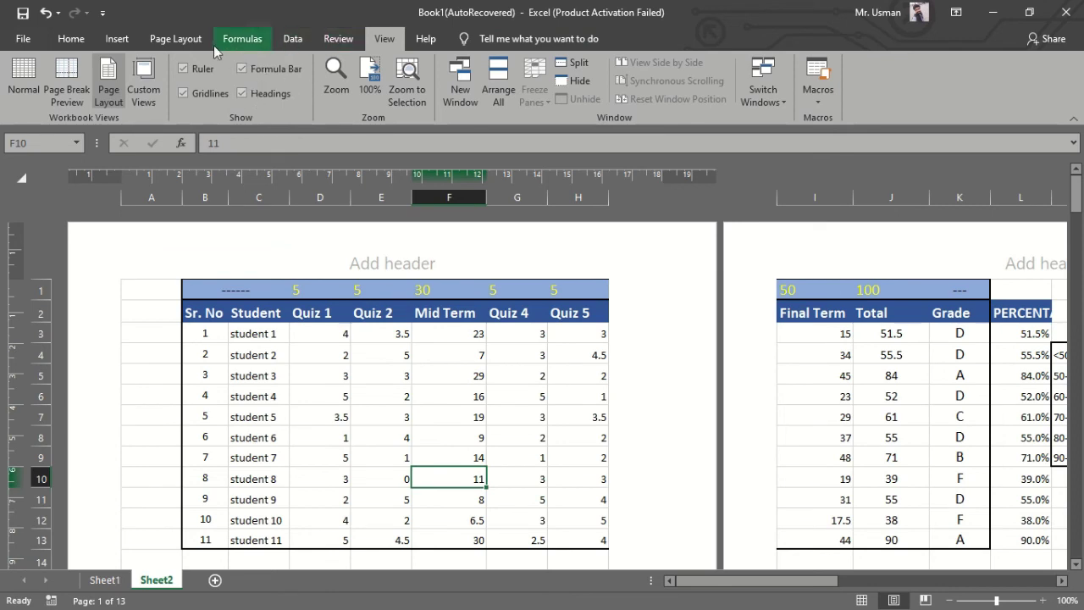
left_click(183, 44)
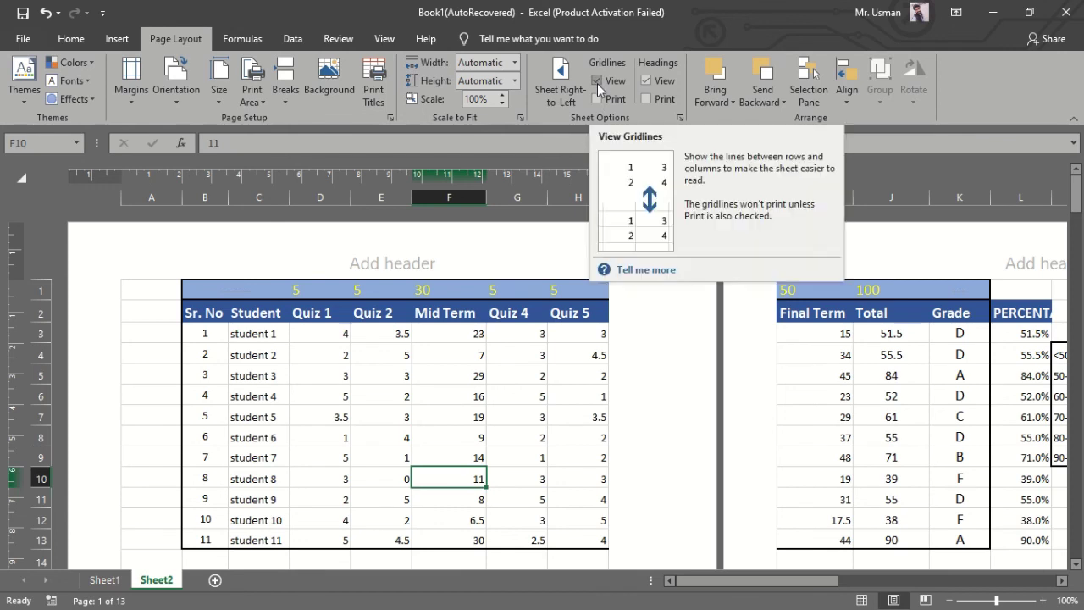
left_click(597, 82)
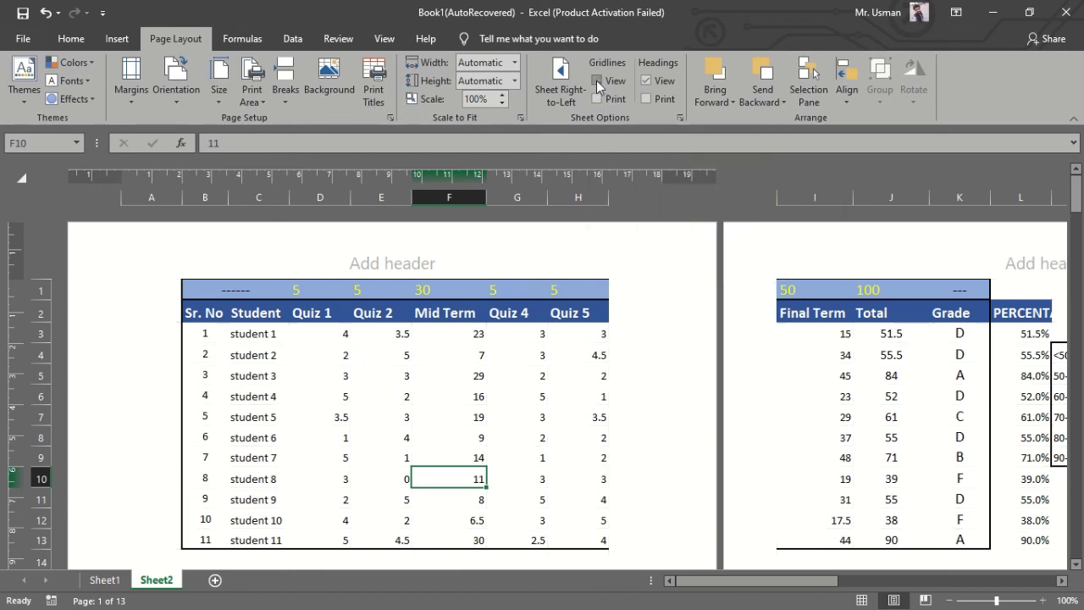
left_click(597, 82)
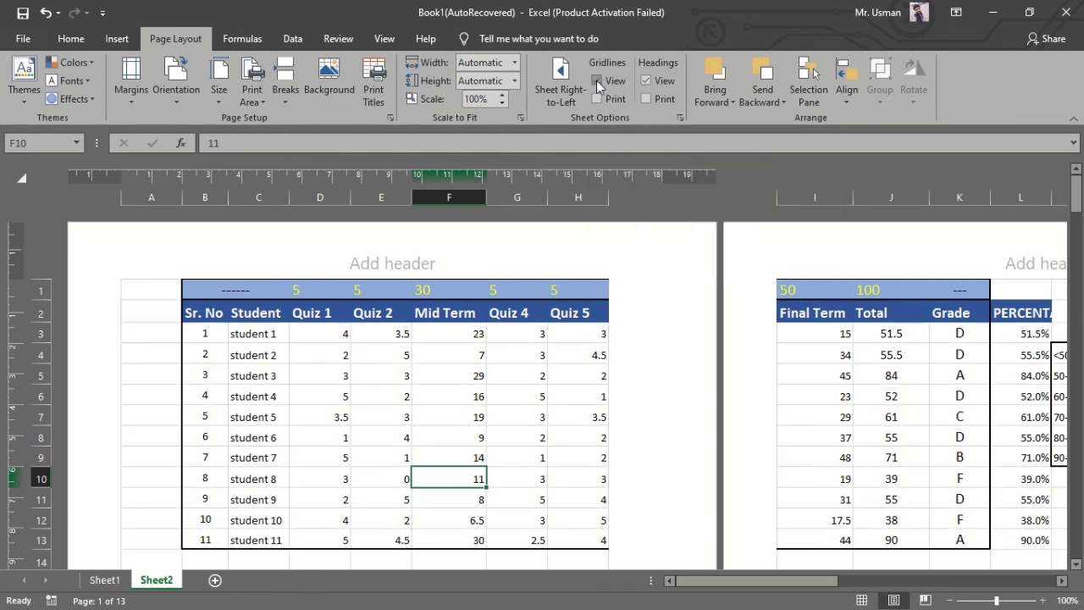
left_click(386, 41)
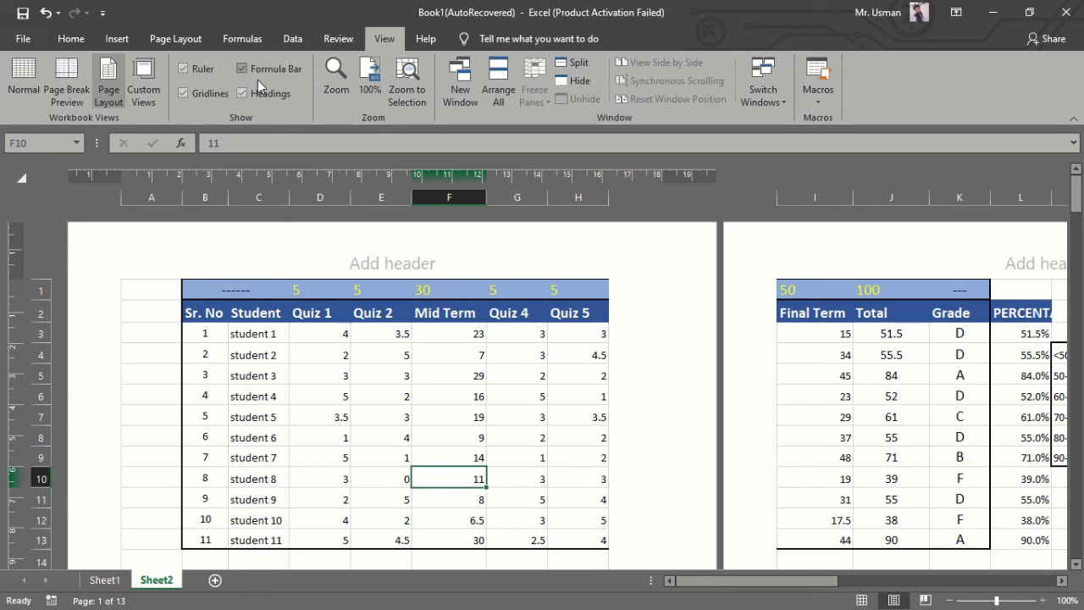
left_click(188, 93)
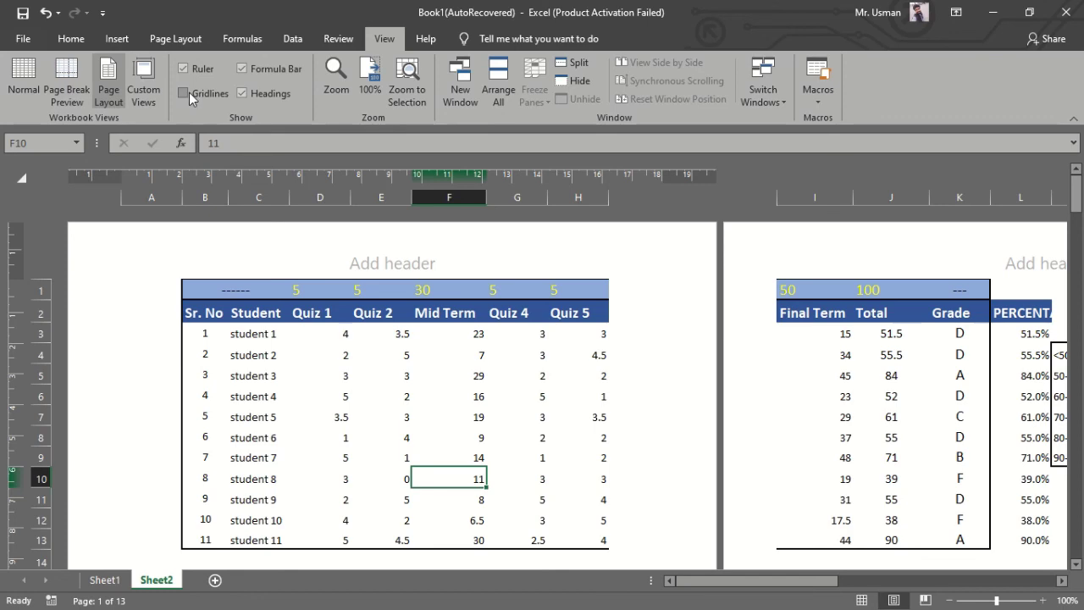
left_click(189, 92)
scroll(442, 299, "down", 2)
scroll(442, 298, "up", 2)
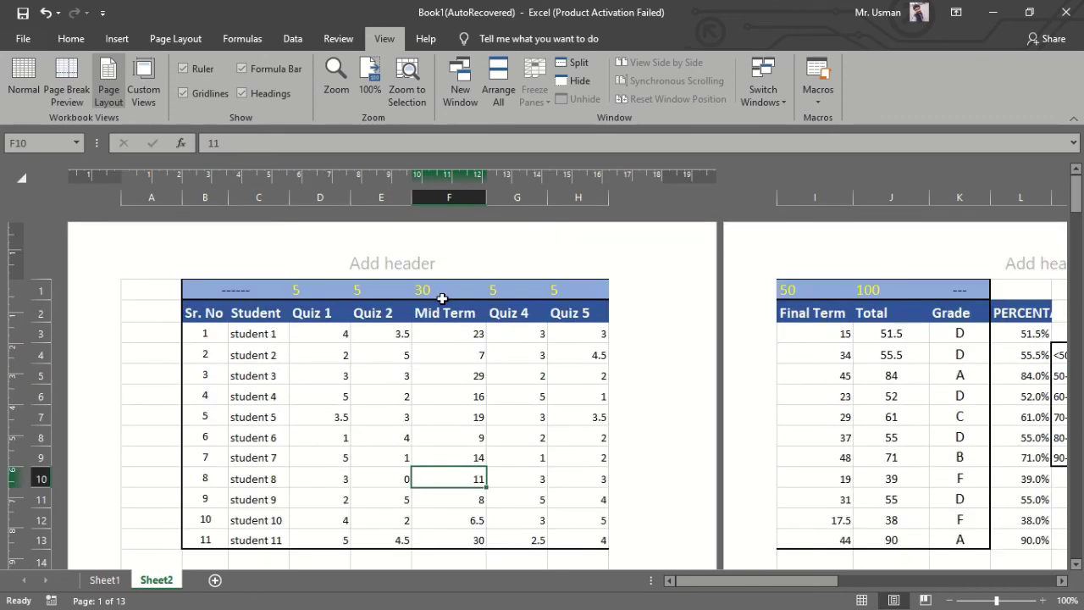
Step: Enter ICT in the centre header section, glance at the header and footer presets, then exit
left_click(404, 267)
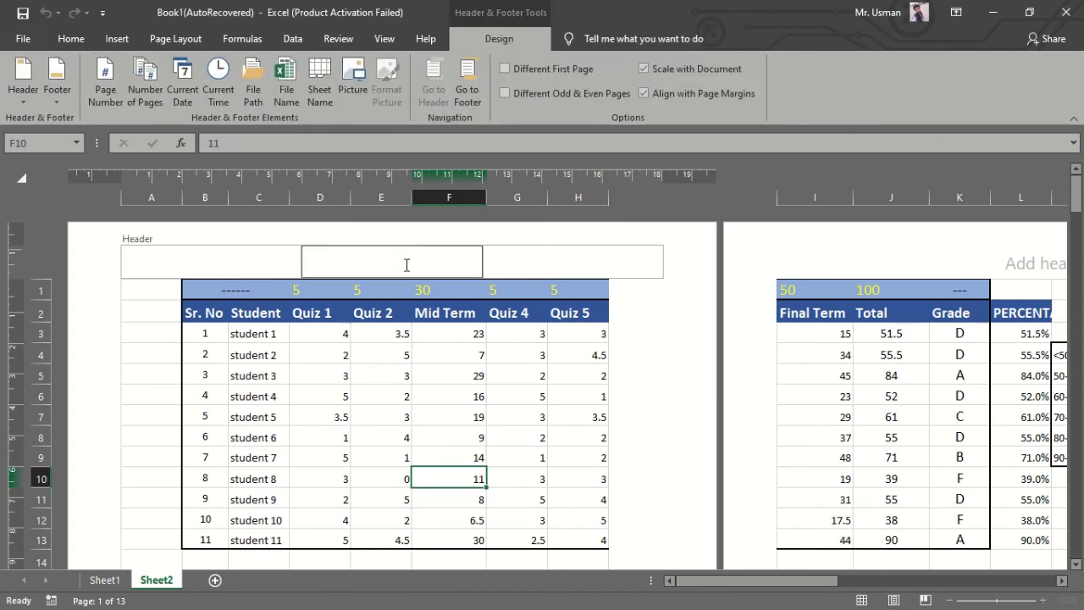
type("ICT")
left_click(23, 105)
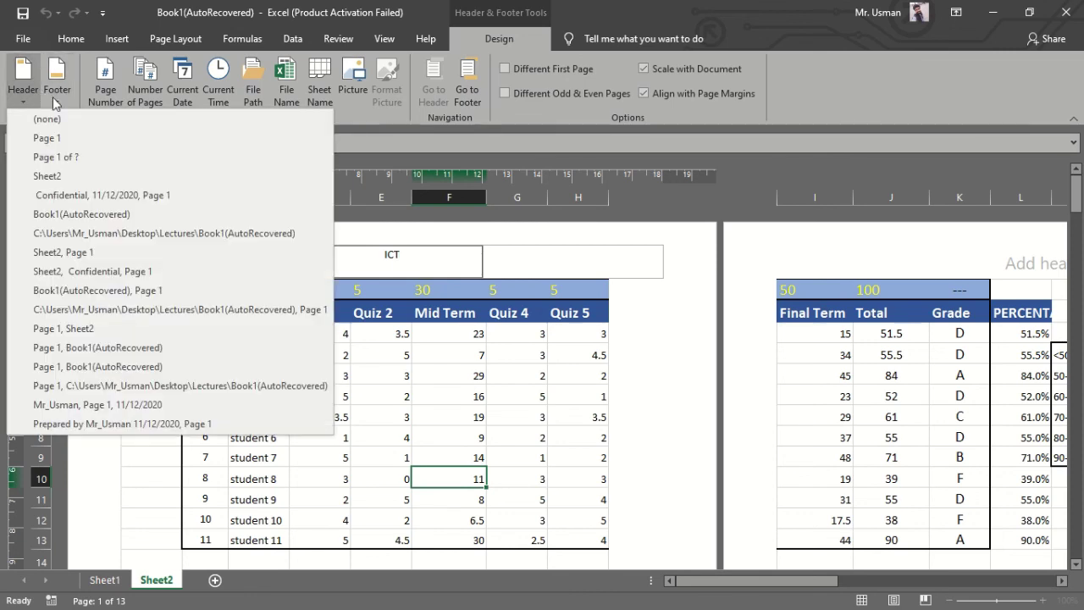
left_click(53, 96)
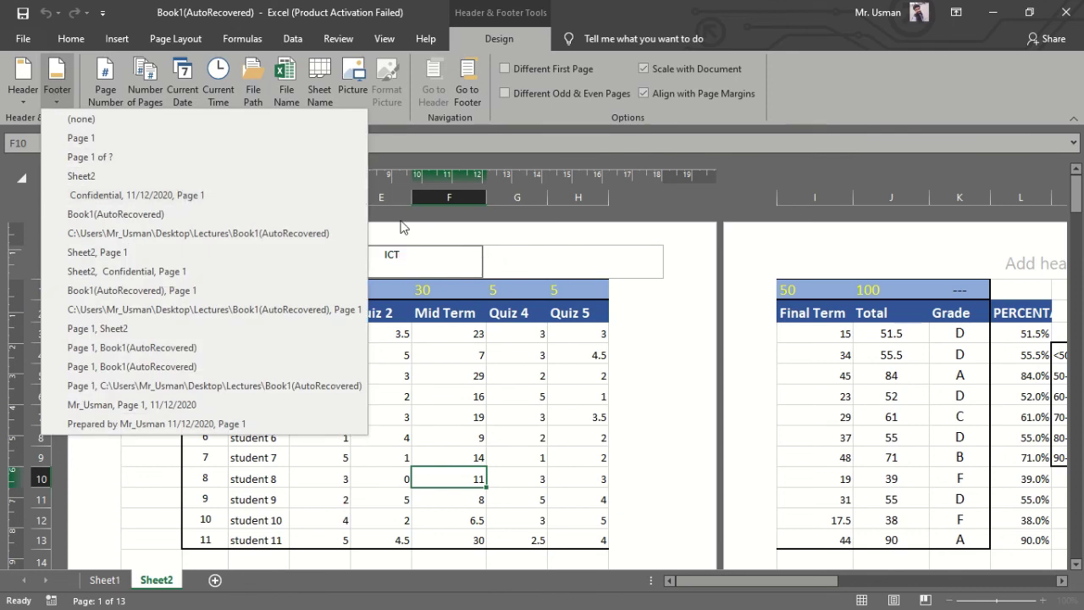
left_click(546, 241)
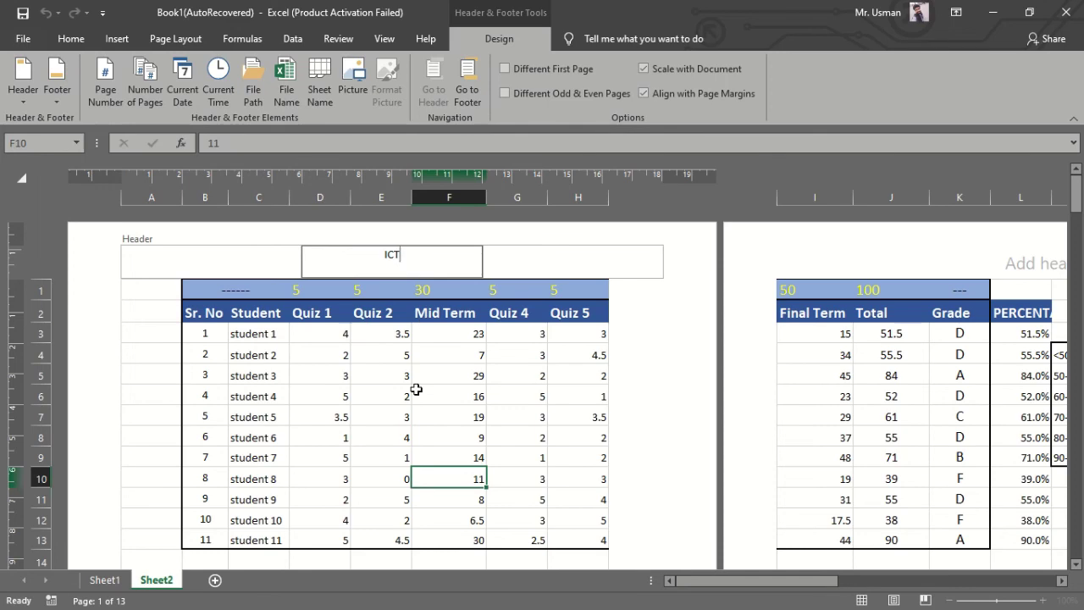
left_click(710, 372)
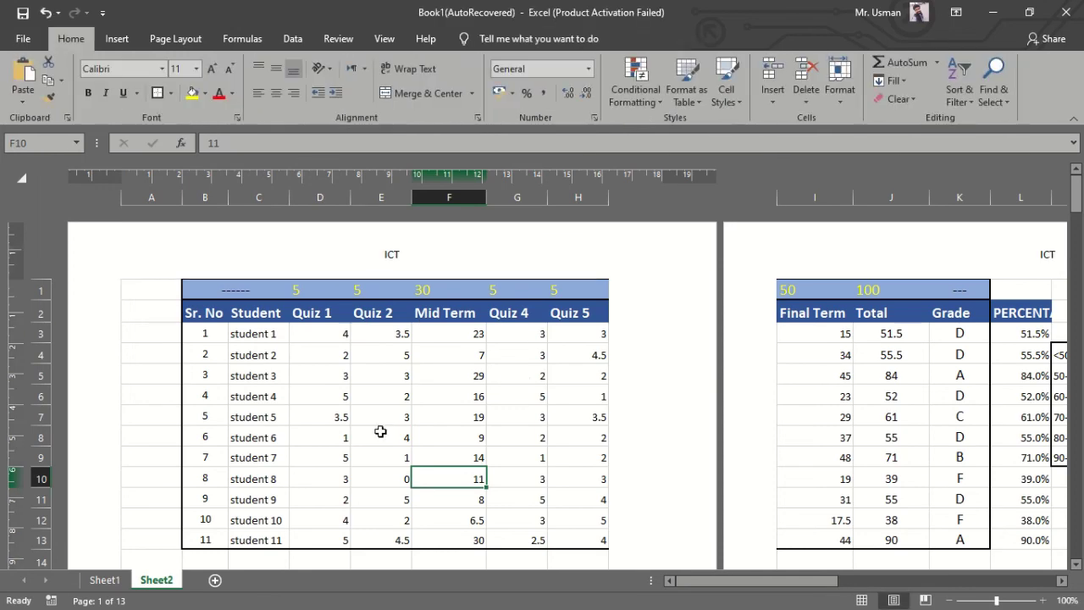
Step: At the bottom of the page, enter LSKDF in the centre footer section and finish editing
scroll(380, 431, "down", 2)
scroll(380, 431, "down", 3)
scroll(380, 431, "down", 3)
scroll(381, 431, "down", 1)
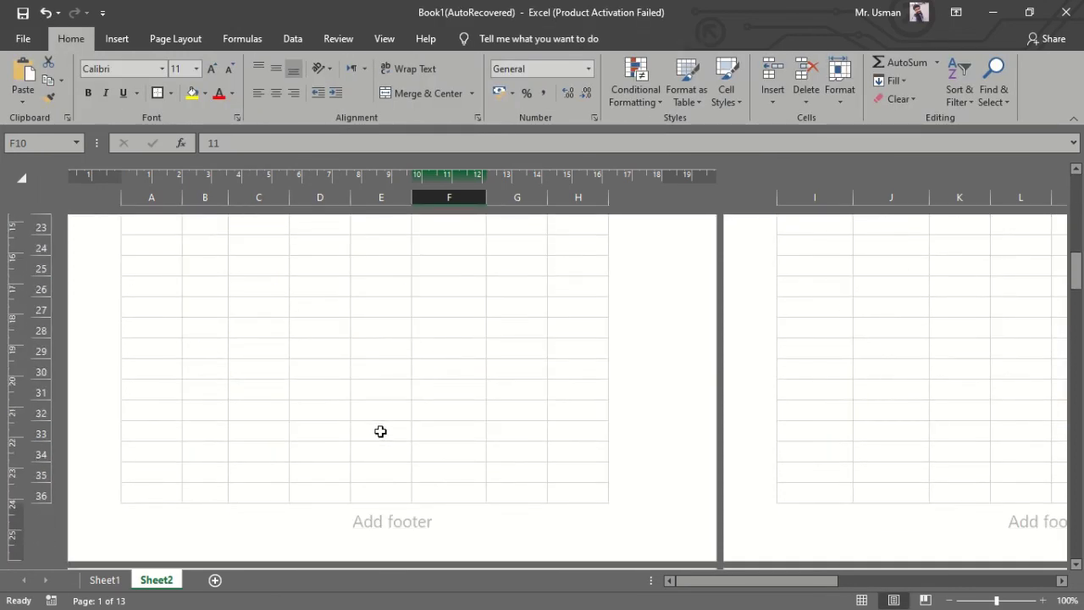
scroll(384, 460, "down", 1)
left_click(388, 479)
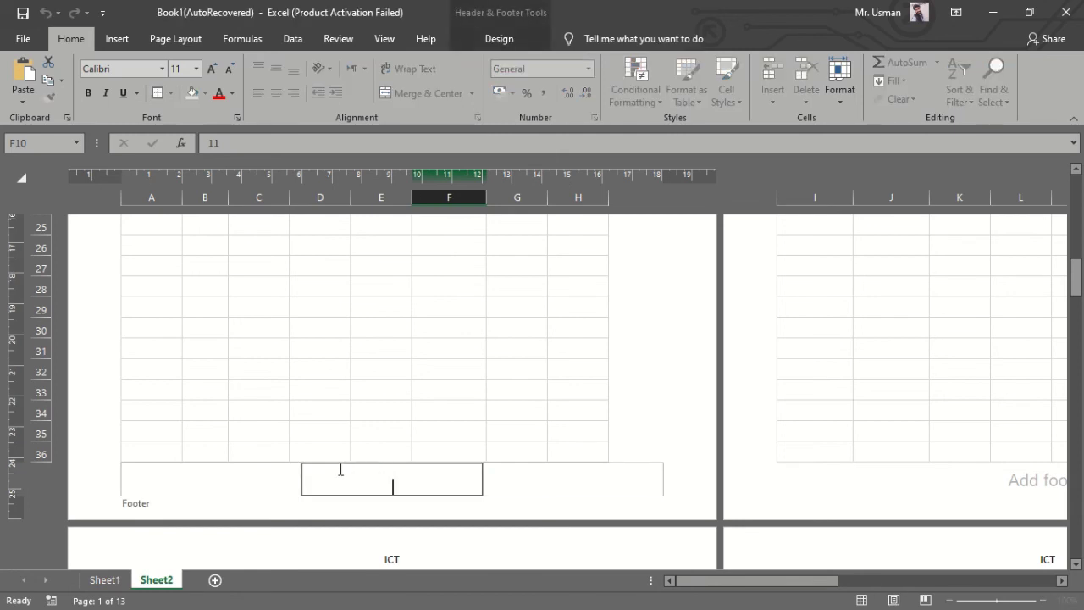
left_click(131, 42)
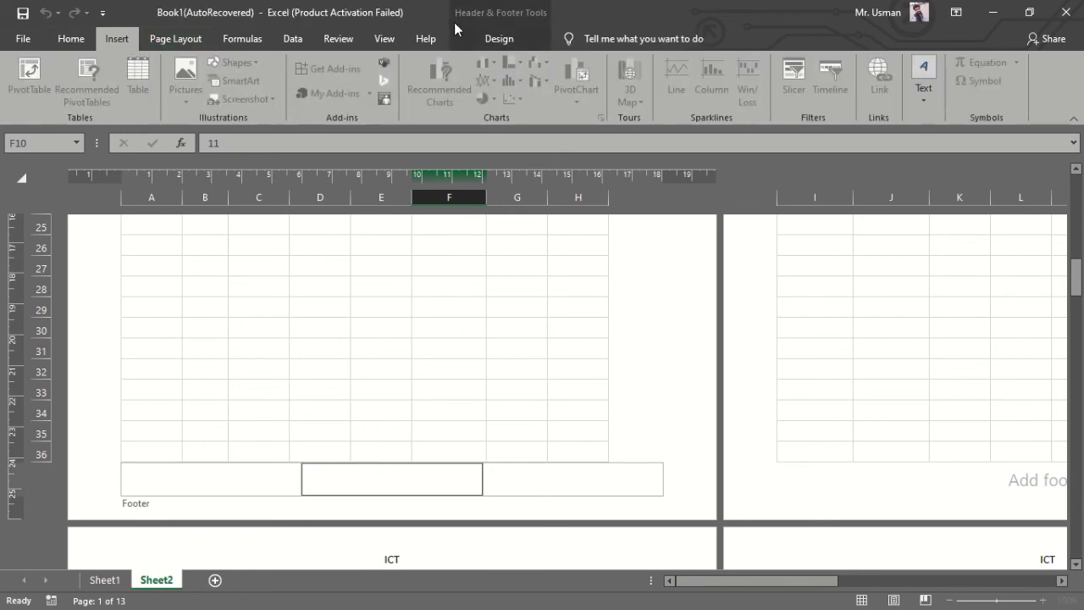
left_click(387, 40)
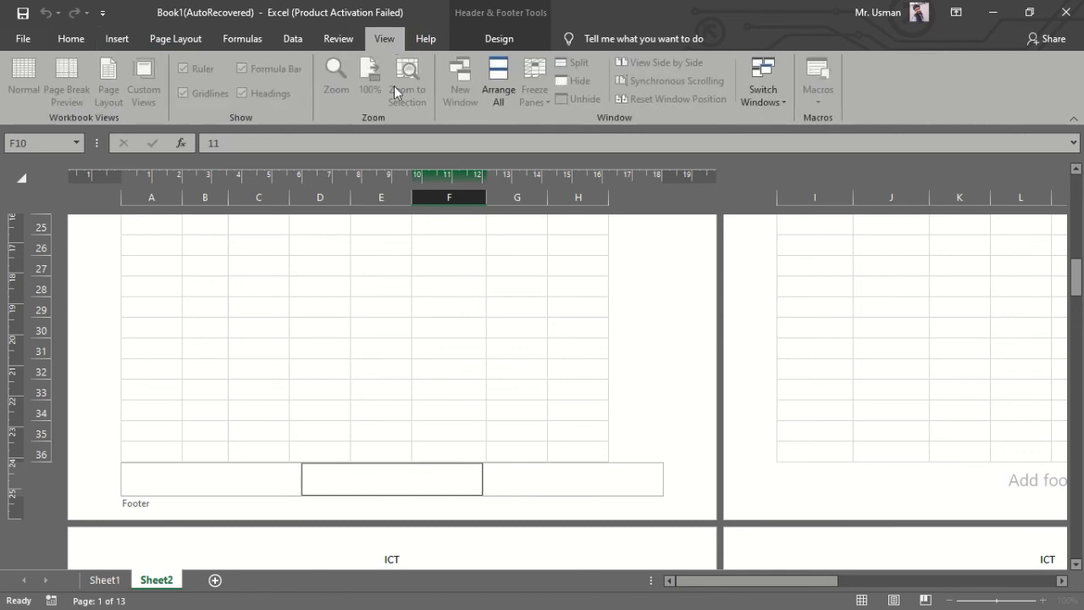
type("LSKDF")
left_click(637, 394)
Step: Zoom the page layout out to 70% to show several pages with header and footer
scroll(636, 393, "down", 2)
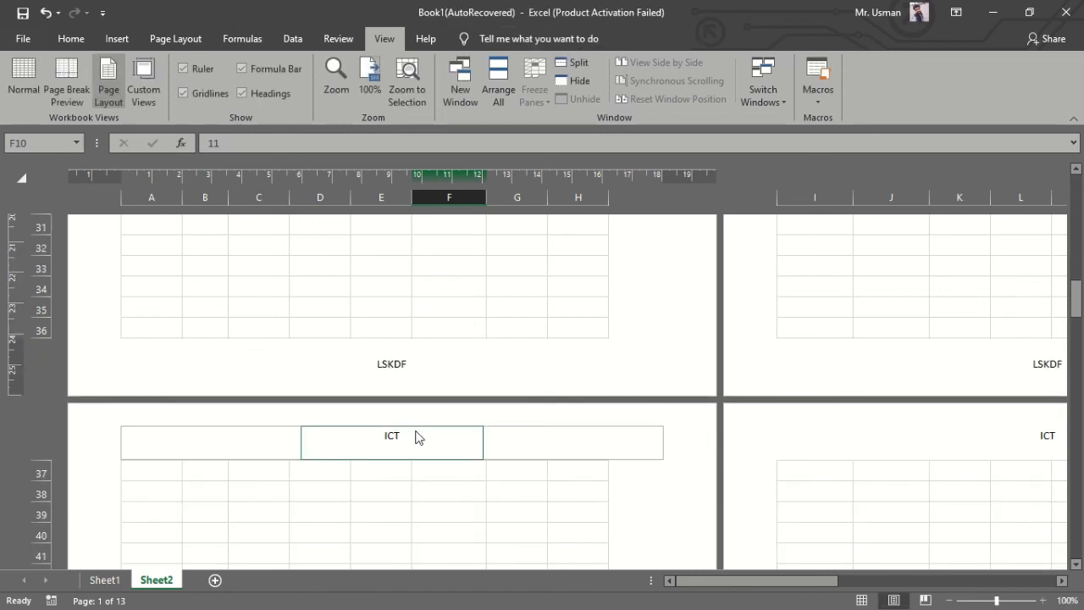
scroll(415, 437, "down", 3)
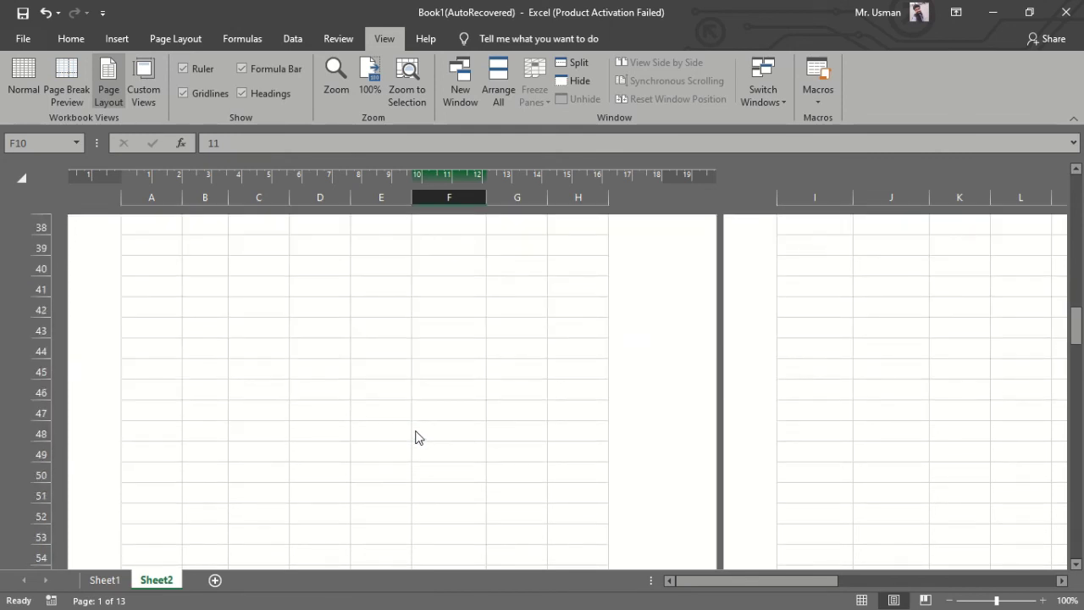
scroll(415, 437, "up", 2)
scroll(415, 437, "up", 2)
scroll(415, 432, "up", 1)
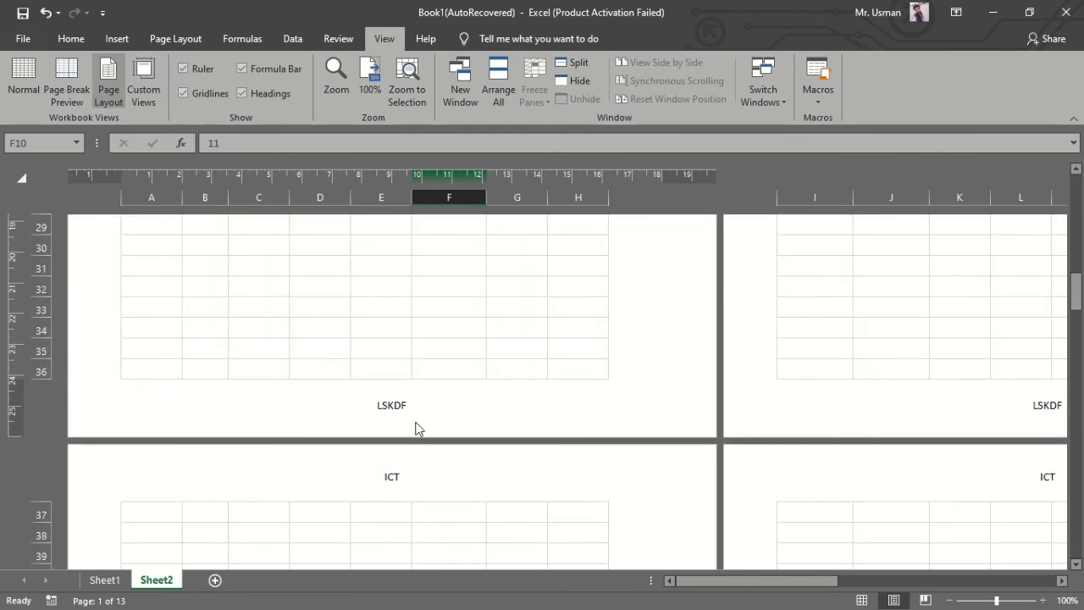
scroll(413, 426, "down", 2)
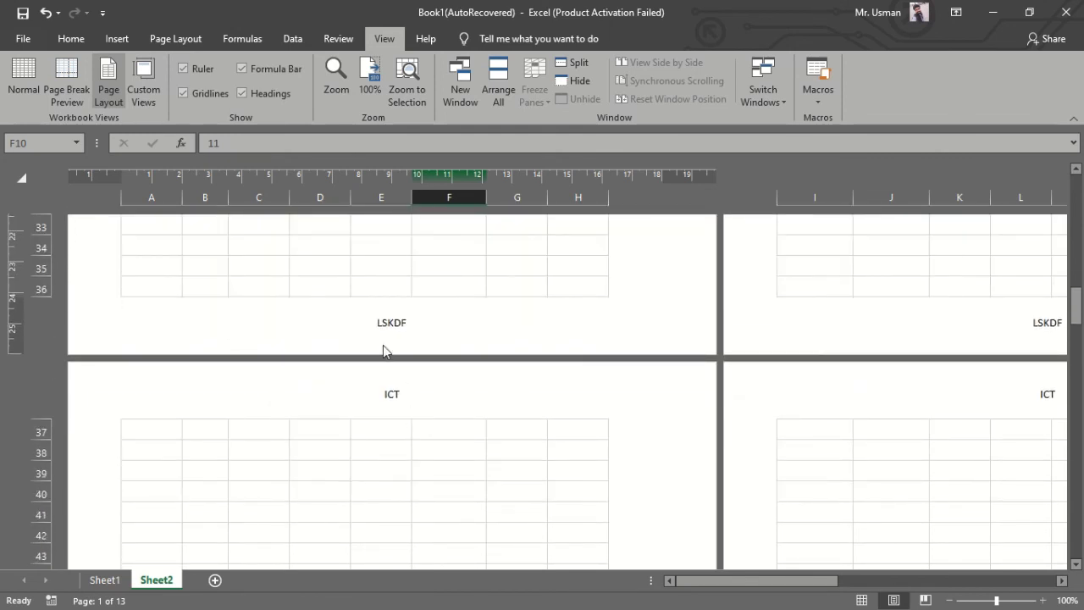
scroll(383, 344, "up", 1)
scroll(383, 345, "down", 1)
scroll(383, 345, "down", 2)
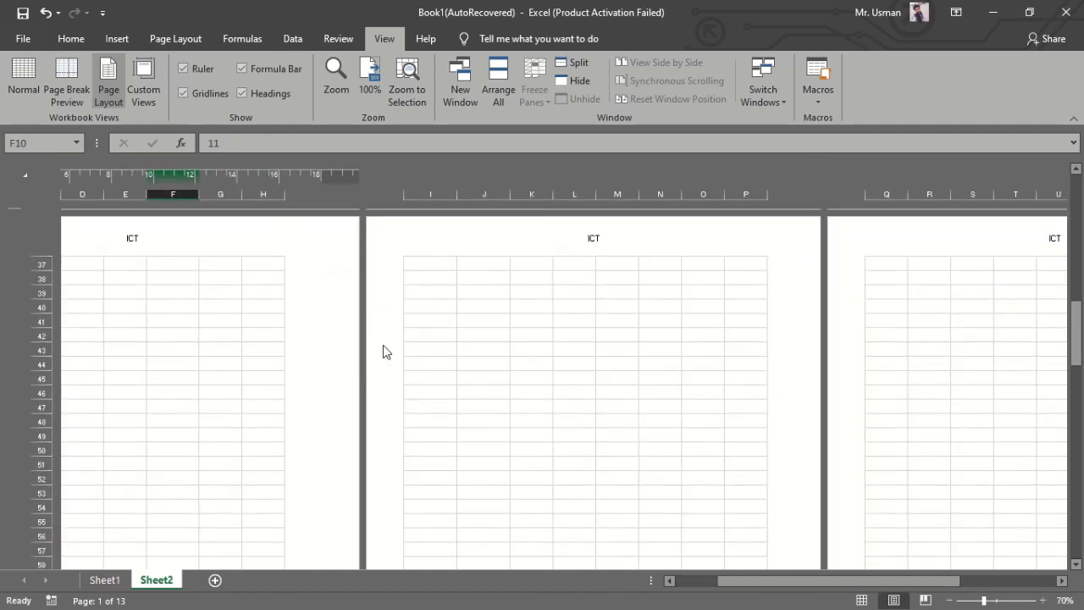
left_click(383, 344)
Step: Scroll back up to the top of page 1
scroll(383, 345, "up", 2)
scroll(383, 345, "up", 1)
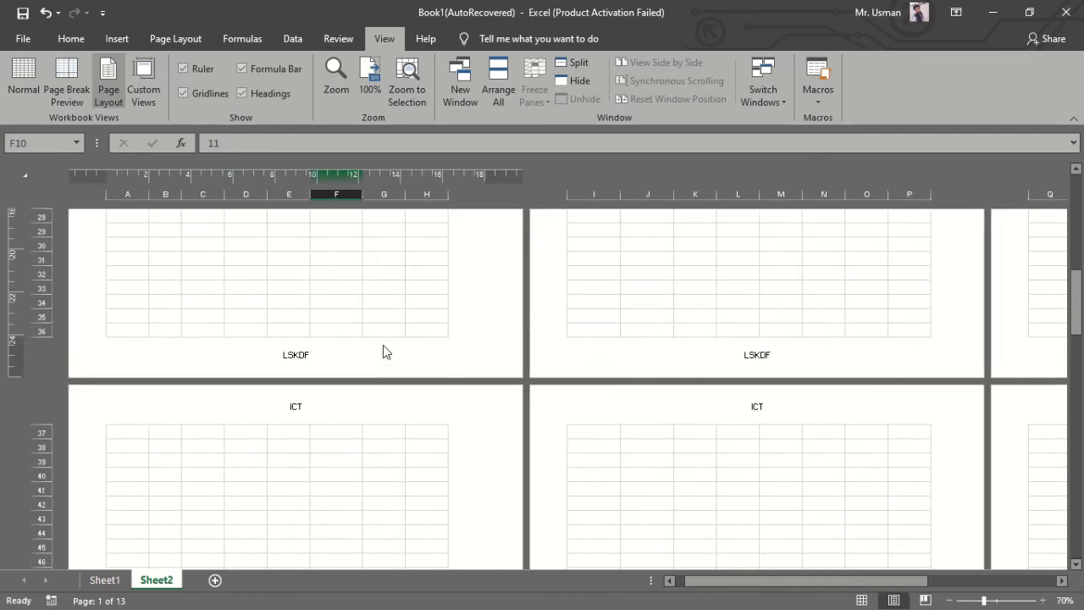
scroll(383, 345, "up", 2)
scroll(382, 345, "up", 2)
scroll(383, 345, "up", 3)
scroll(383, 345, "up", 1)
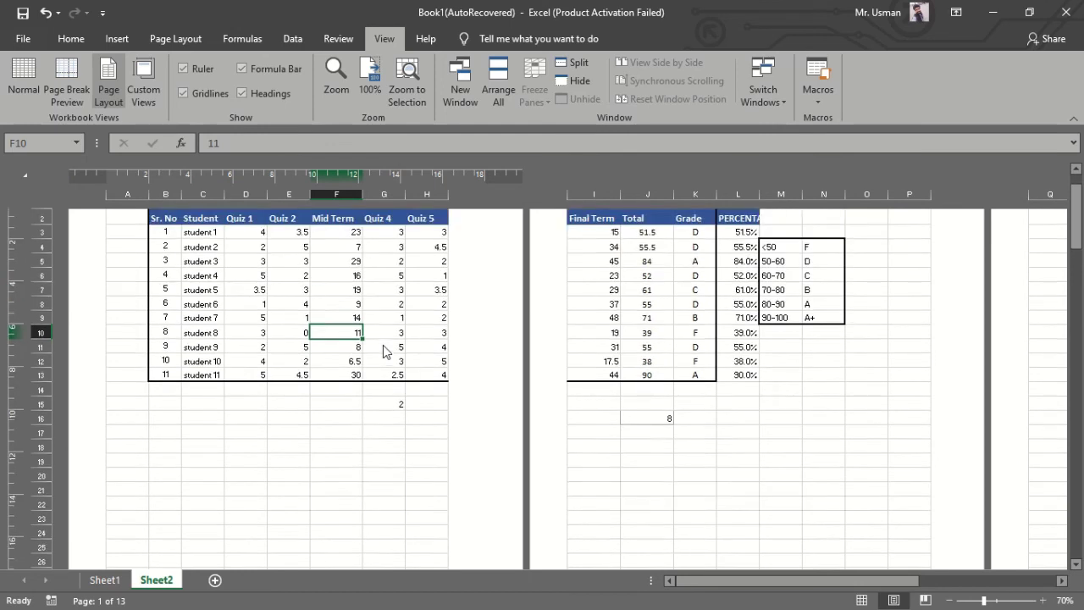
scroll(383, 344, "up", 2)
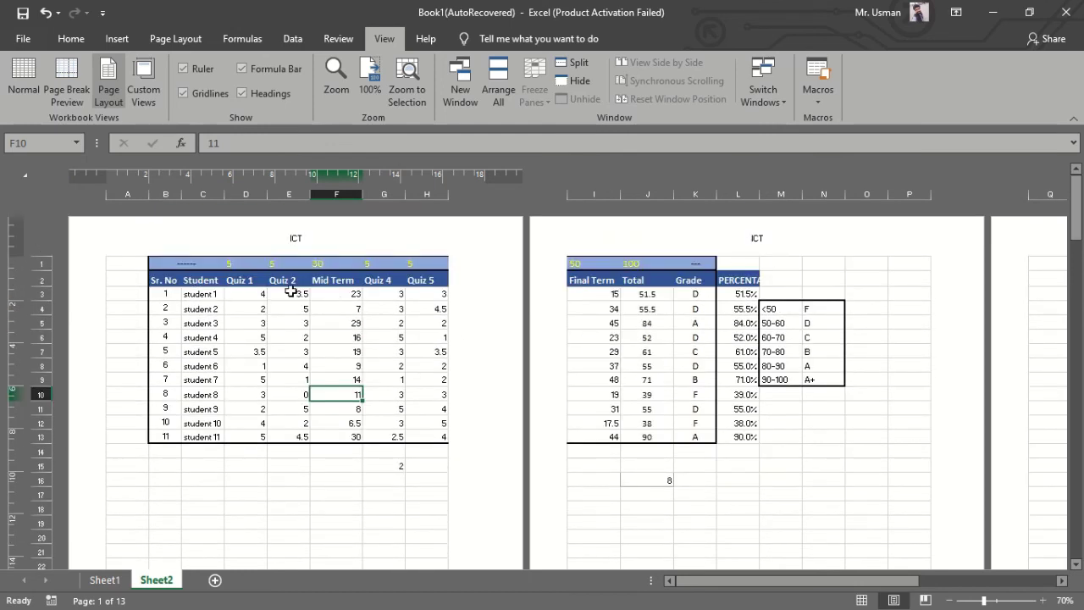
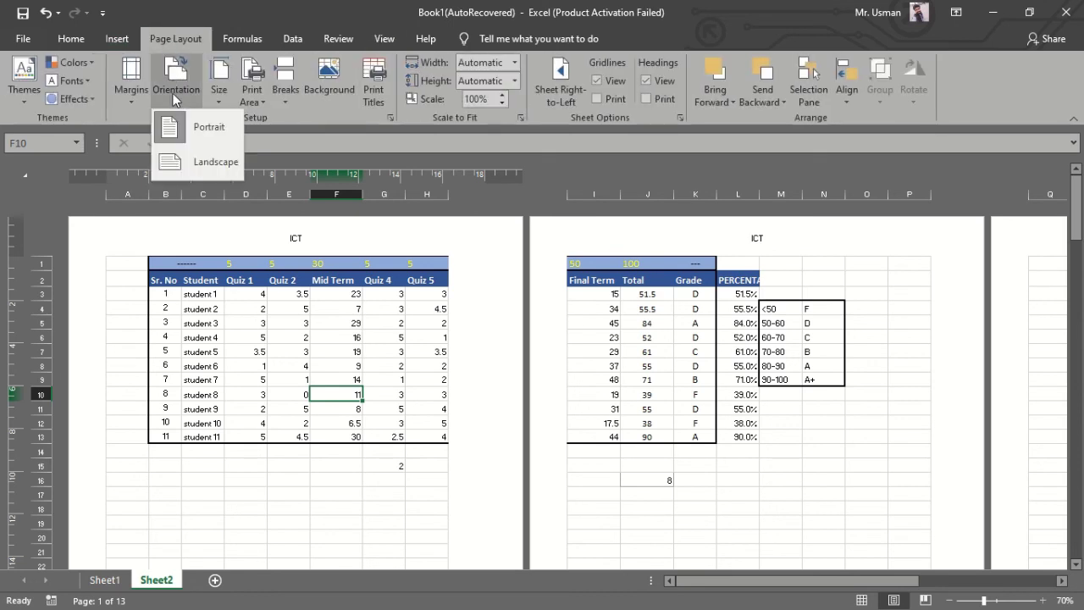
Step: Set the page orientation to Landscape so the marks table through the Grade column fits on page one
left_click(186, 161)
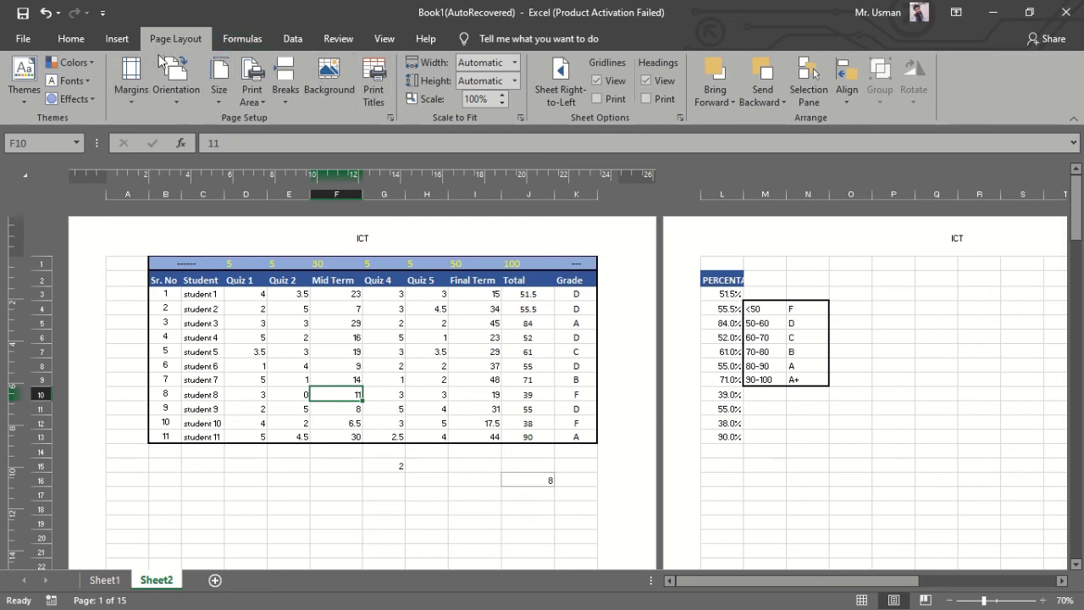
left_click(71, 39)
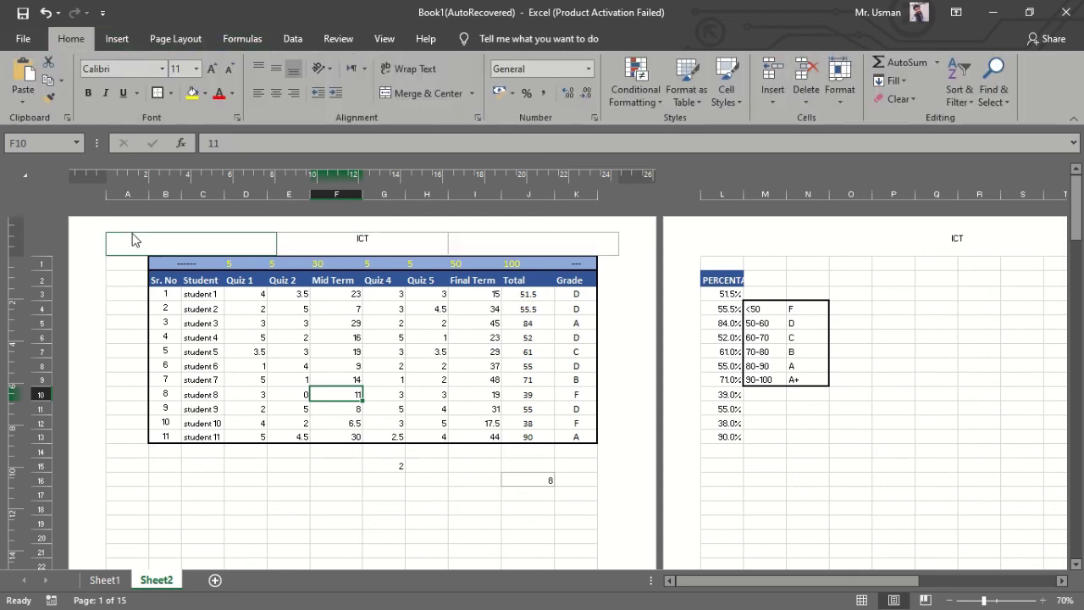
left_click(383, 39)
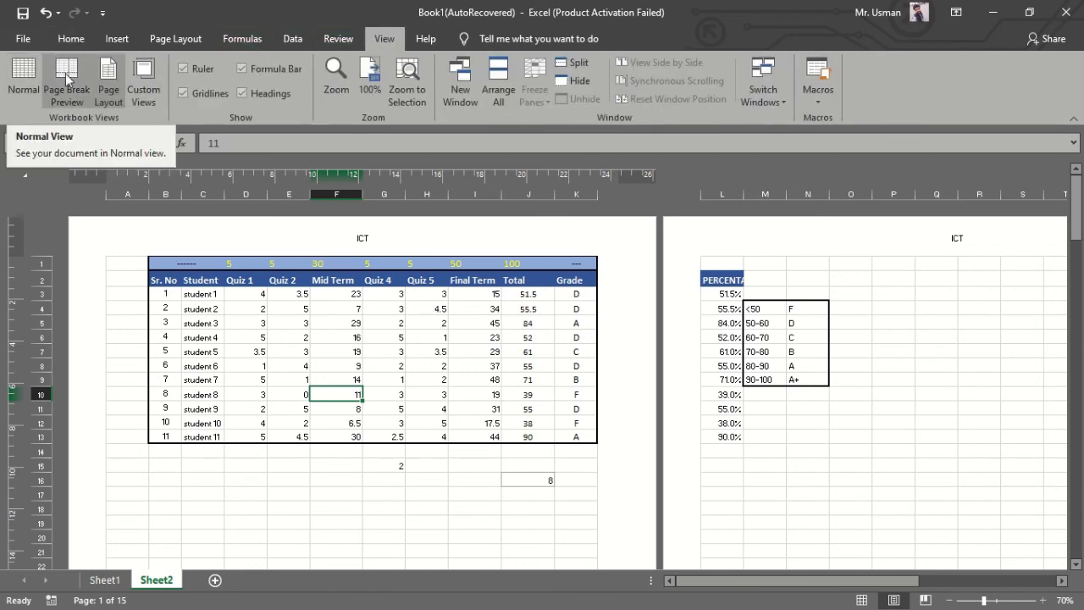
Step: Delete the empty column A in Page Break Preview, then return the sheet to Normal view
left_click(25, 78)
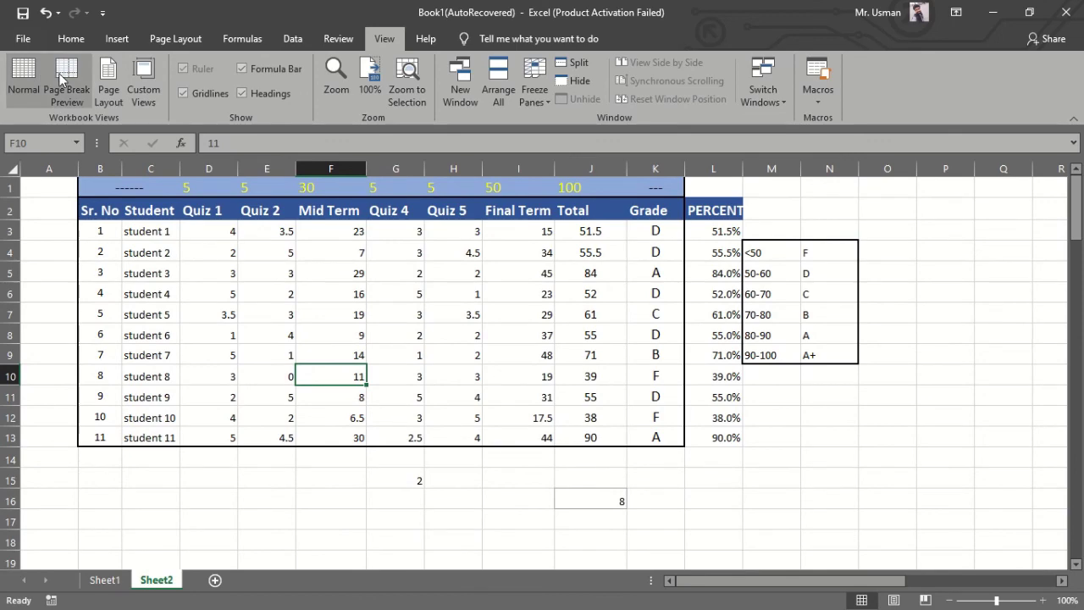
left_click(61, 79)
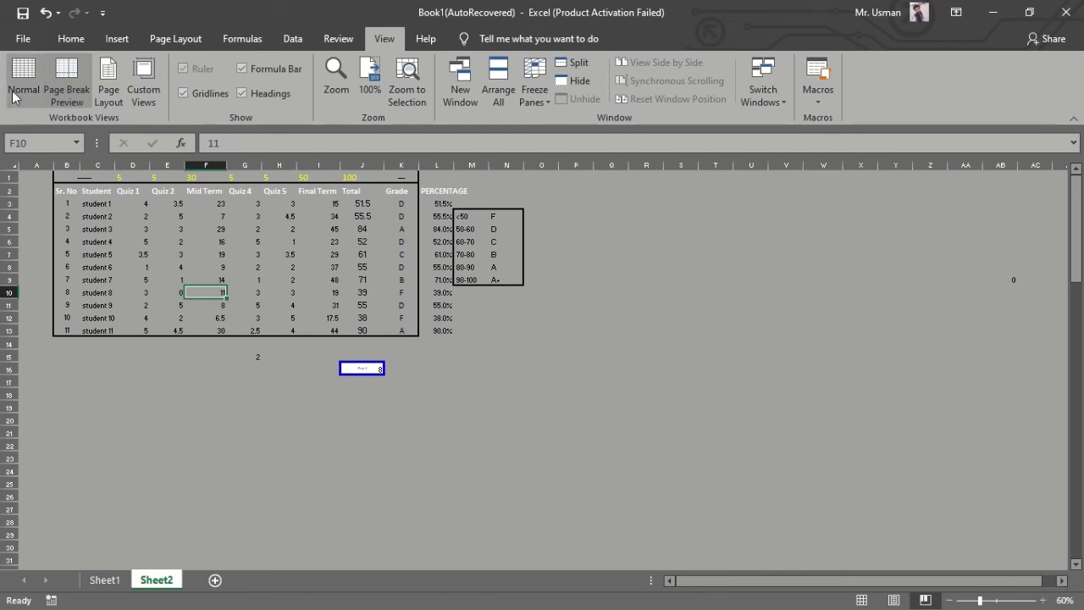
left_click(37, 165)
right_click(37, 166)
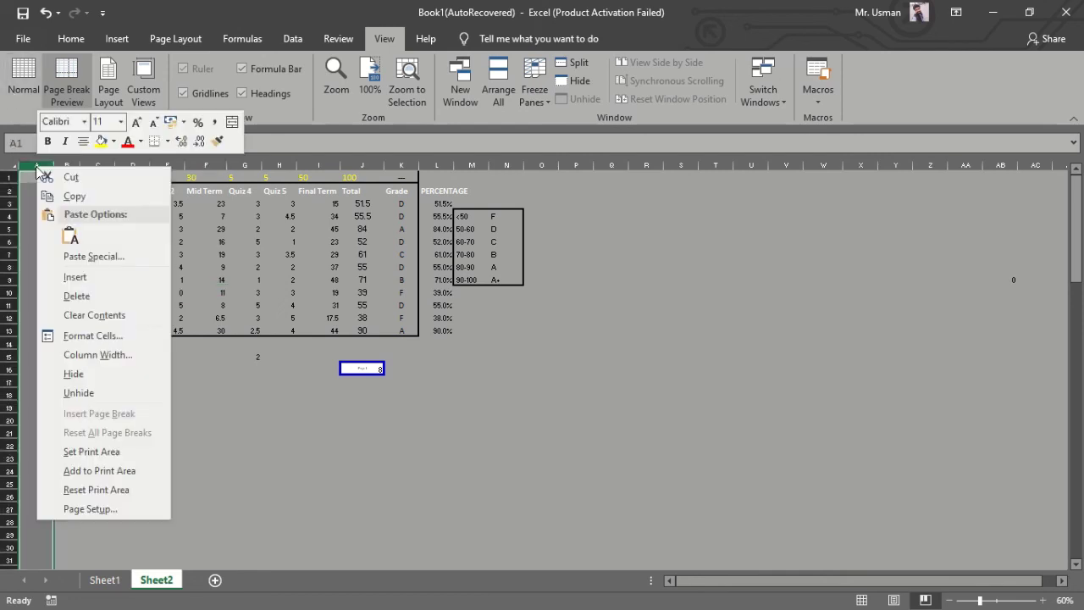
left_click(75, 296)
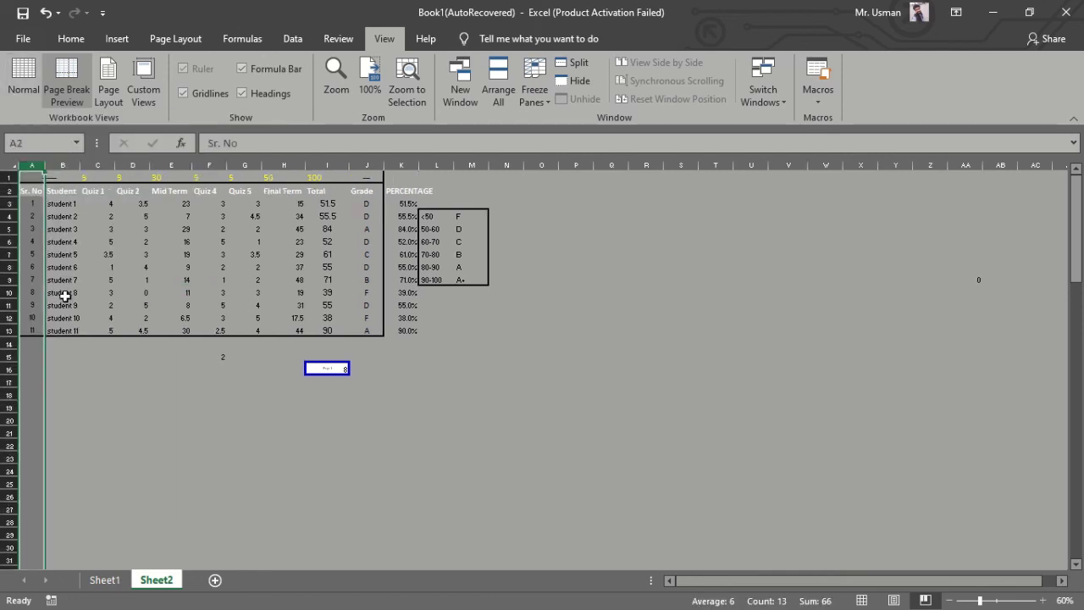
left_click(364, 404)
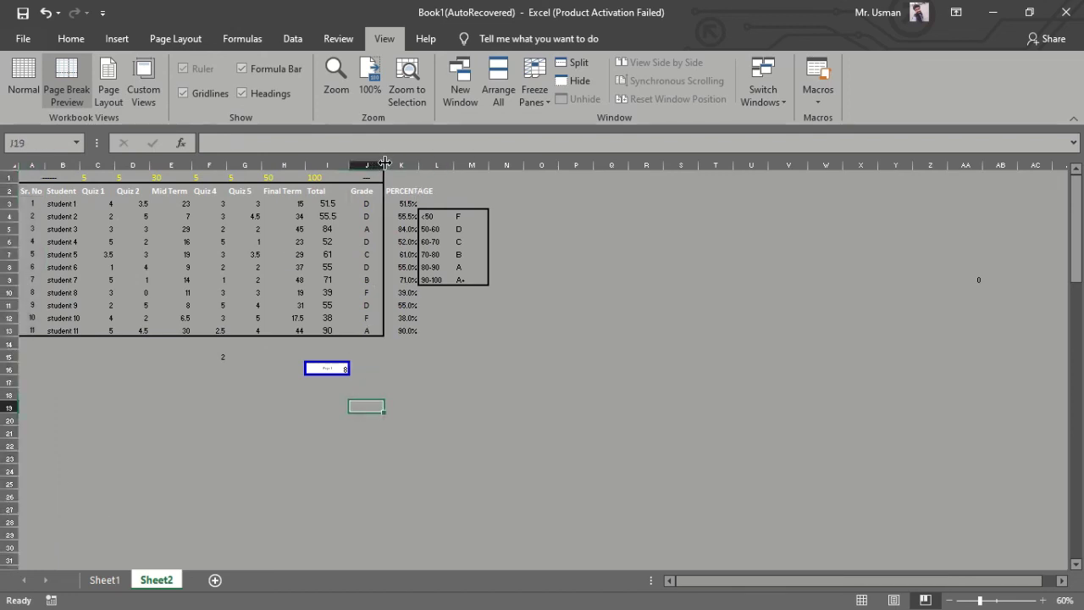
left_click(23, 80)
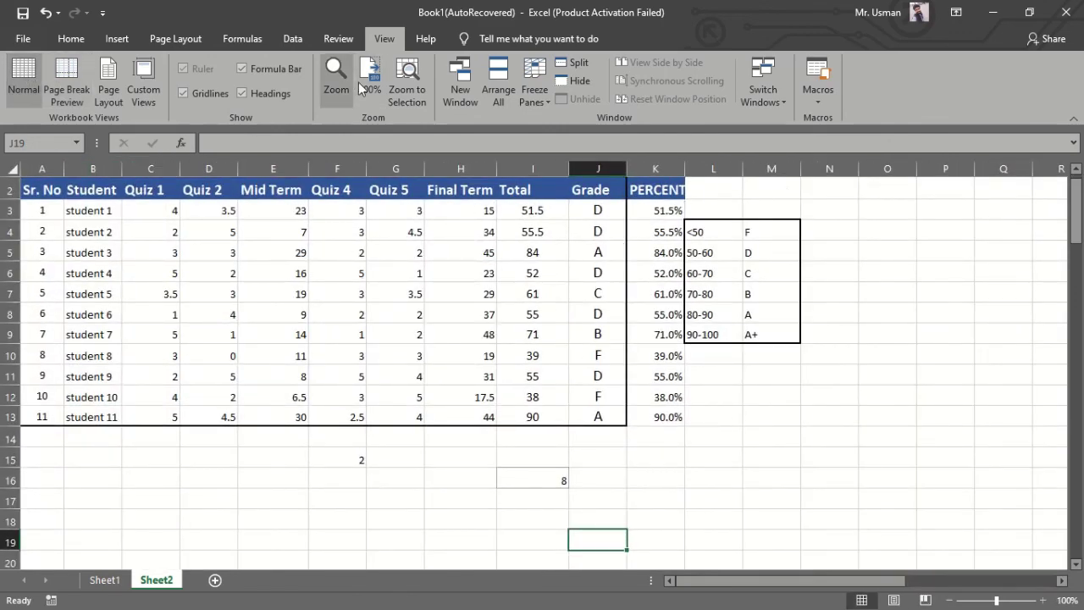
Step: In Page Layout view, move the grade-key table L4:M9 to cell B15 below the marks table
left_click(118, 81)
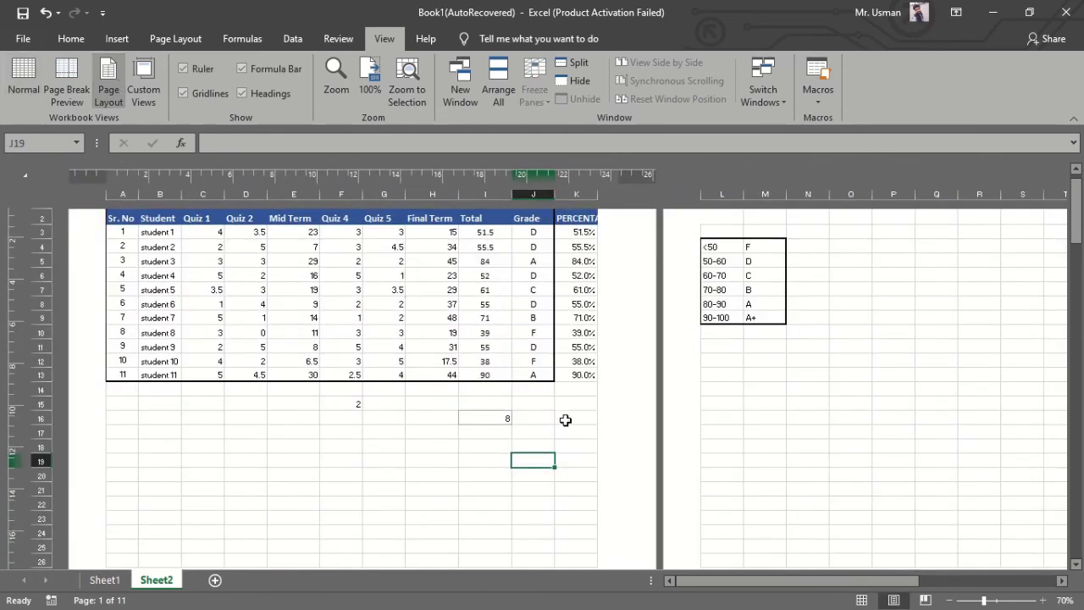
left_click_drag(715, 260, 777, 318)
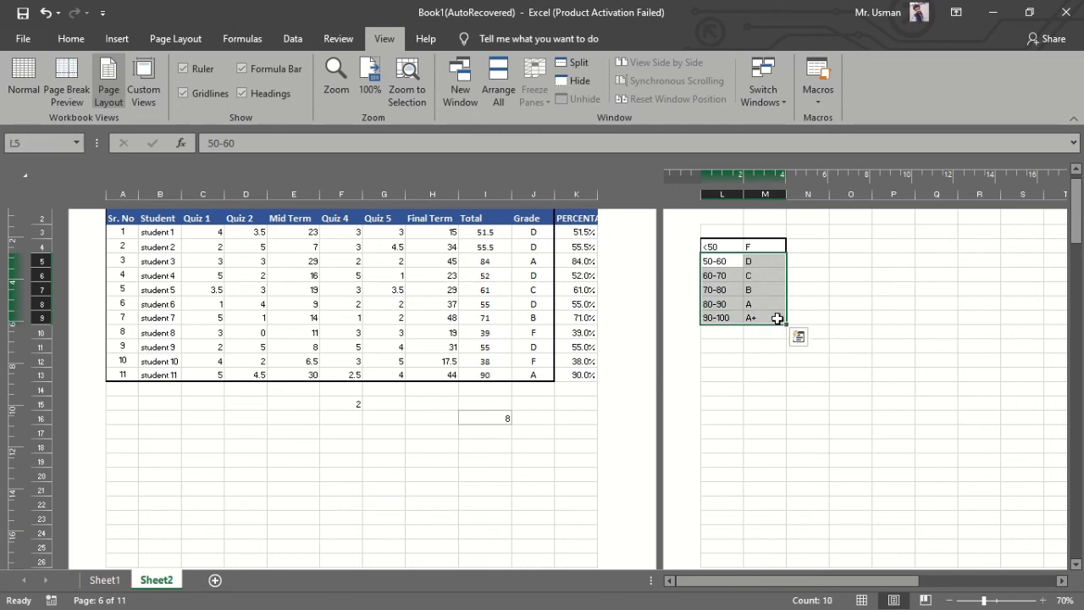
left_click_drag(712, 255, 756, 262)
left_click(719, 247)
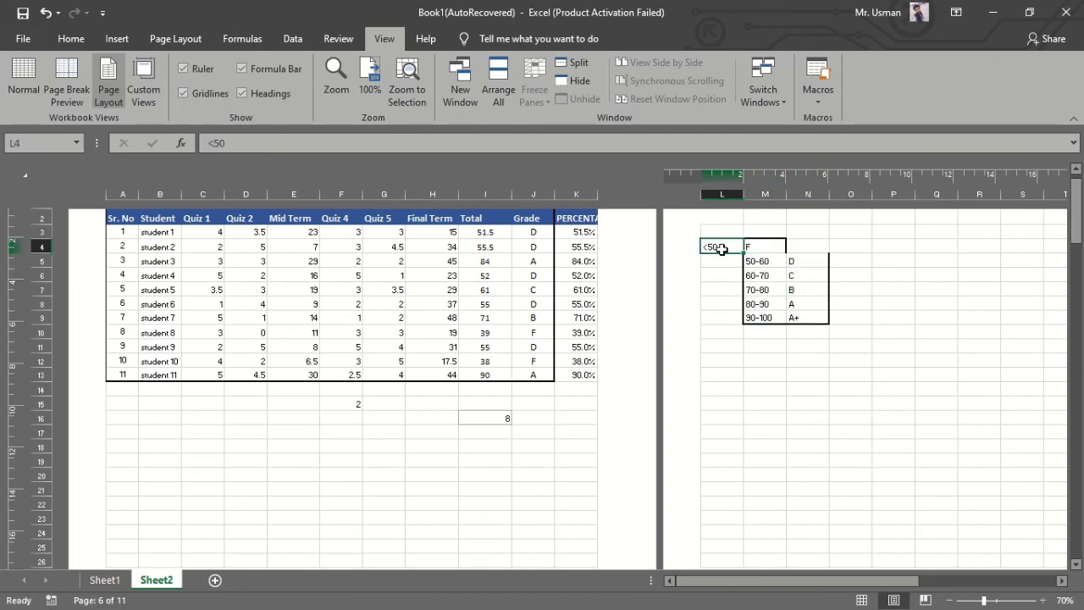
key("ctrl+z")
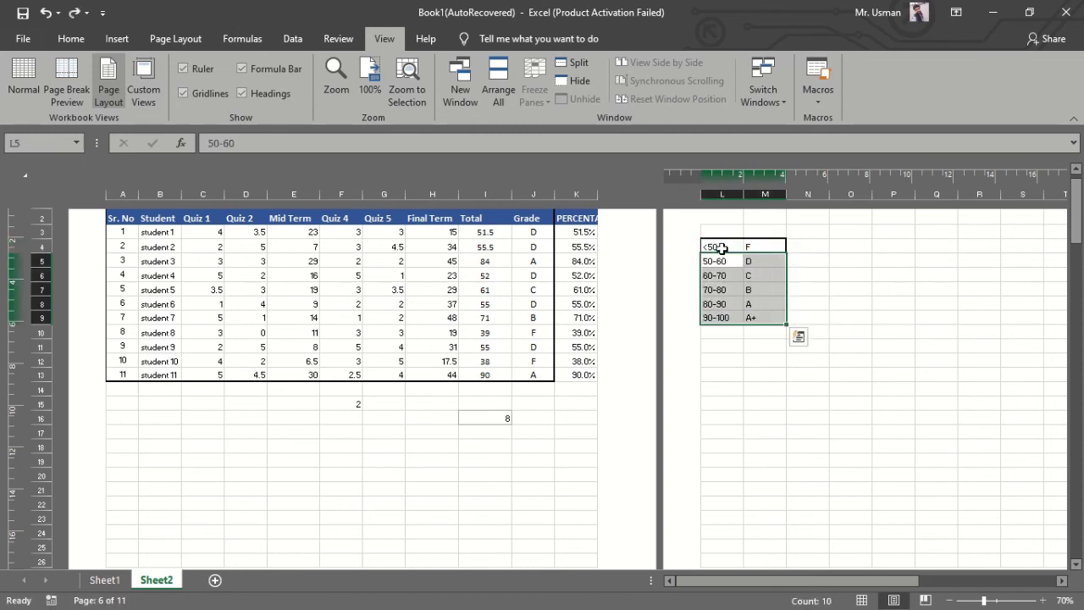
mouse_move(722, 247)
left_mouse_down()
mouse_move(777, 317)
mouse_move(704, 263)
mouse_move(702, 249)
mouse_move(776, 307)
mouse_move(776, 321)
left_mouse_up()
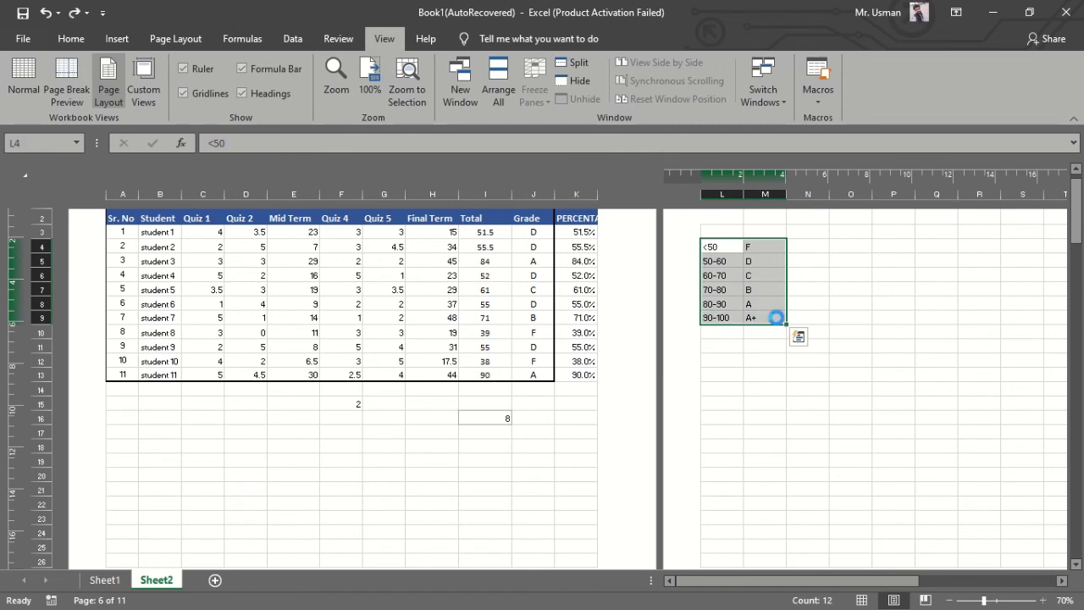
key("ctrl+c")
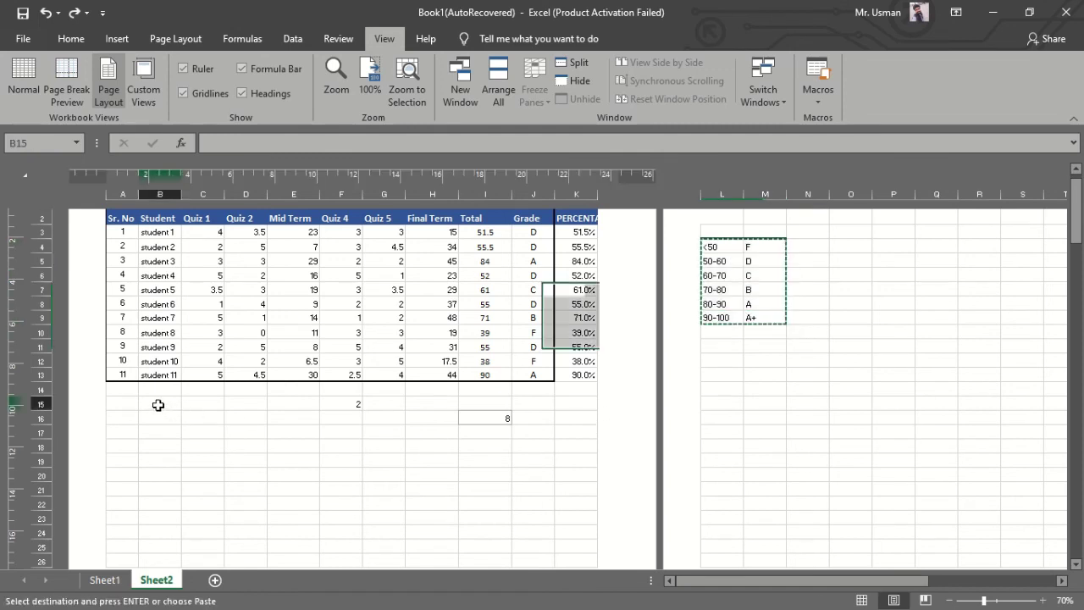
left_click(158, 404)
key("ctrl+v")
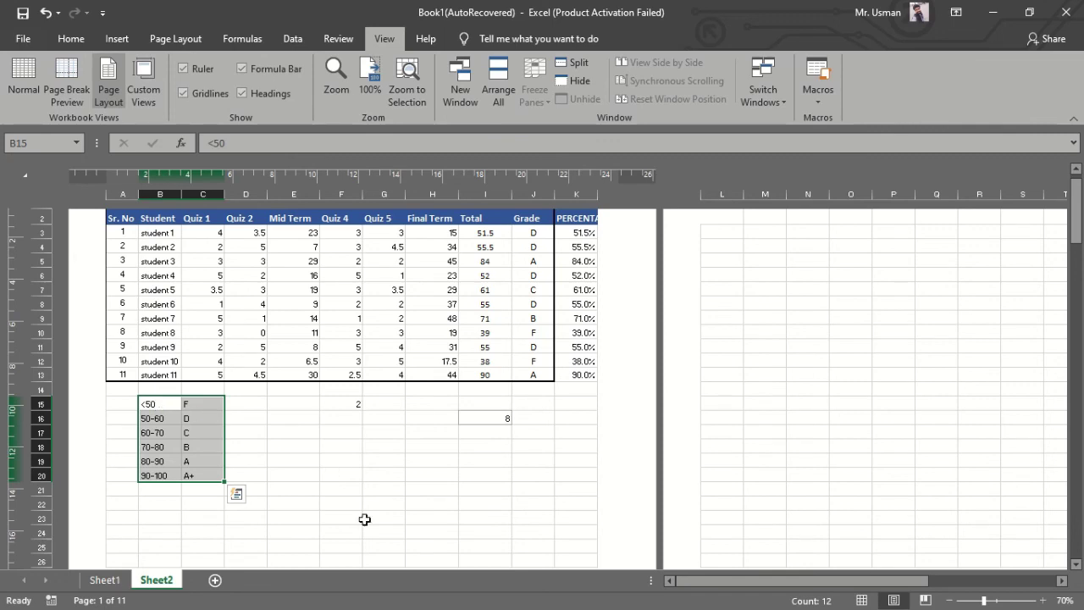
left_click(364, 520)
Step: Check the header and footer, then switch back to Normal view and Sheet1's Today's Objective list
scroll(366, 525, "up", 2)
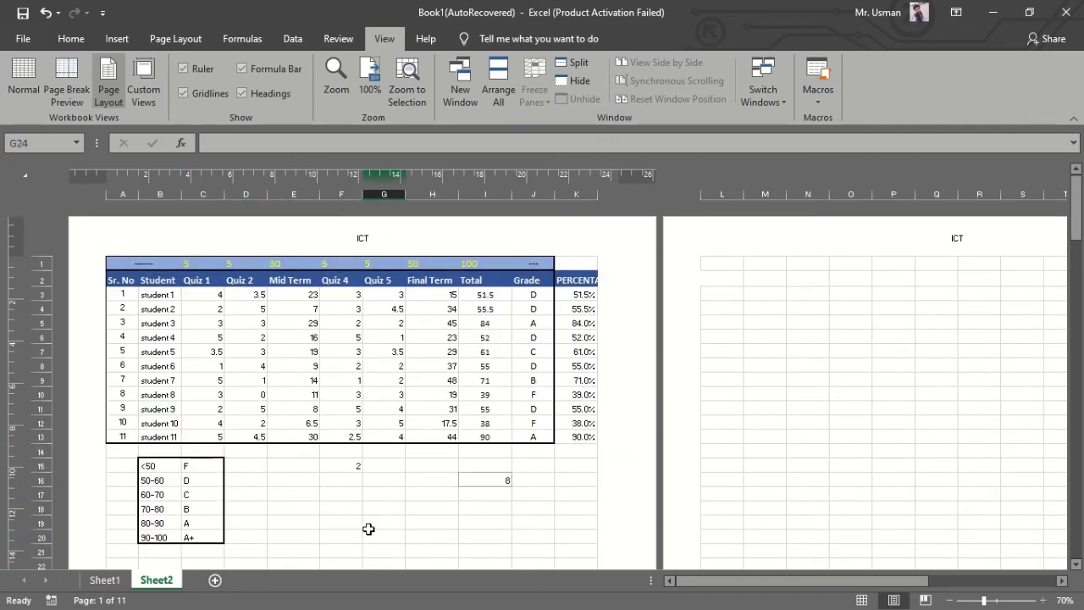
scroll(369, 529, "down", 2)
scroll(369, 528, "up", 2)
scroll(368, 528, "down", 3)
scroll(368, 528, "down", 3)
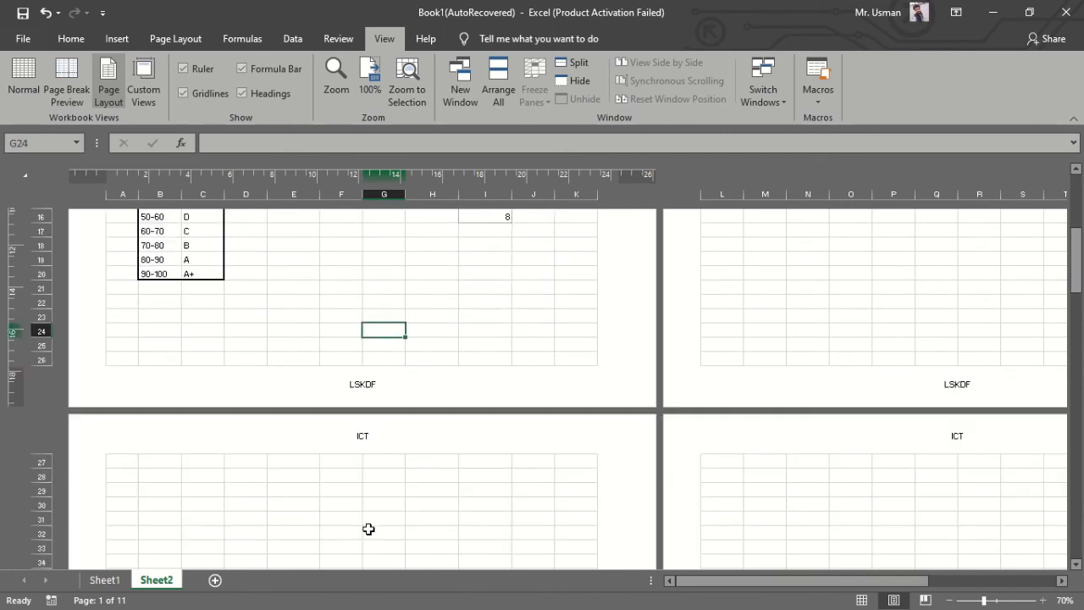
scroll(369, 529, "up", 6)
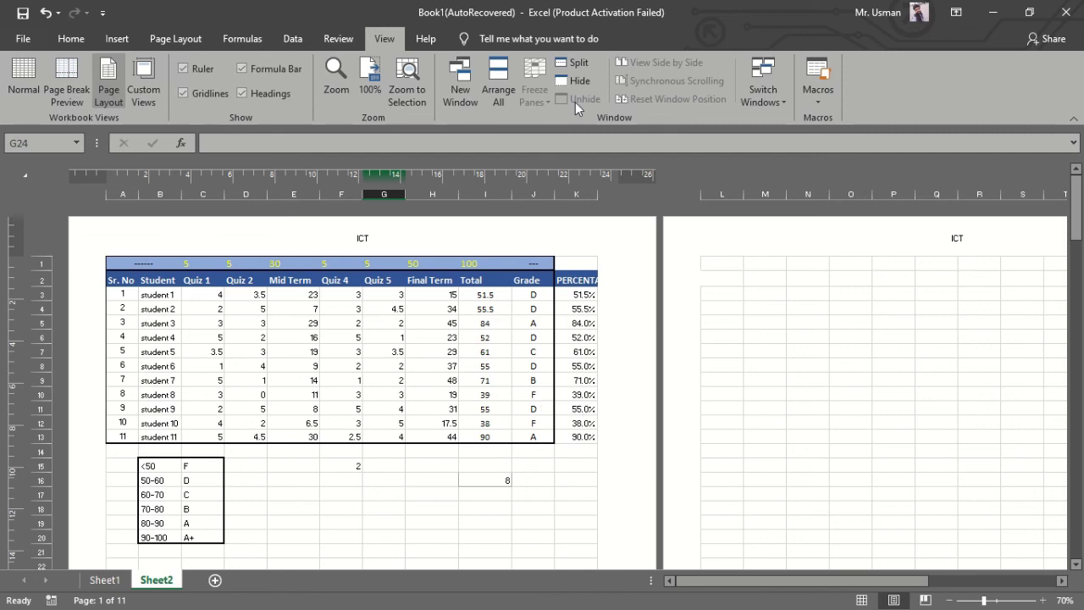
left_click(32, 84)
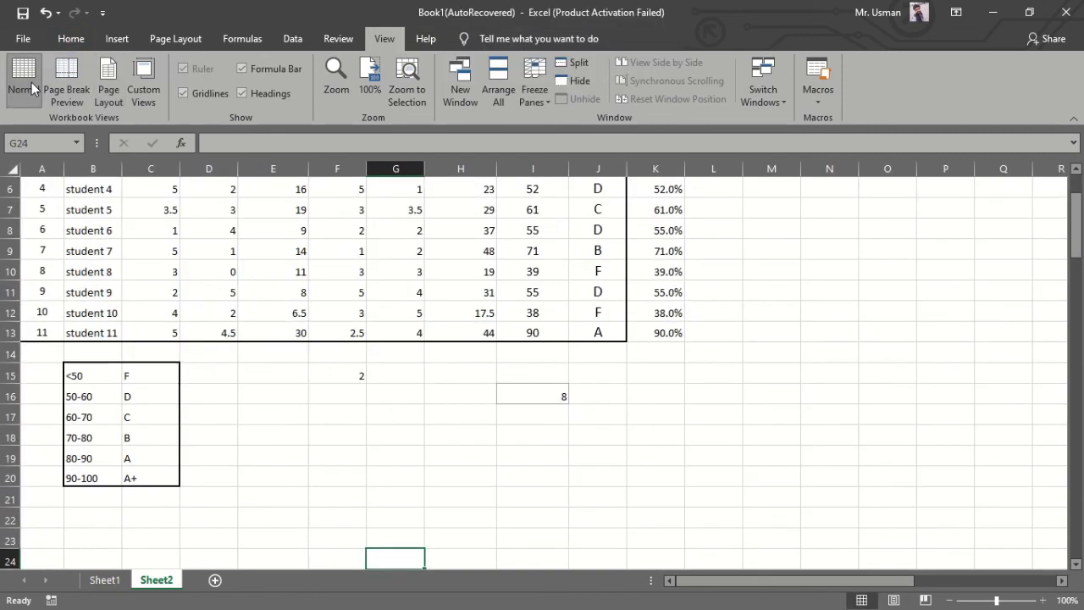
left_click(105, 579)
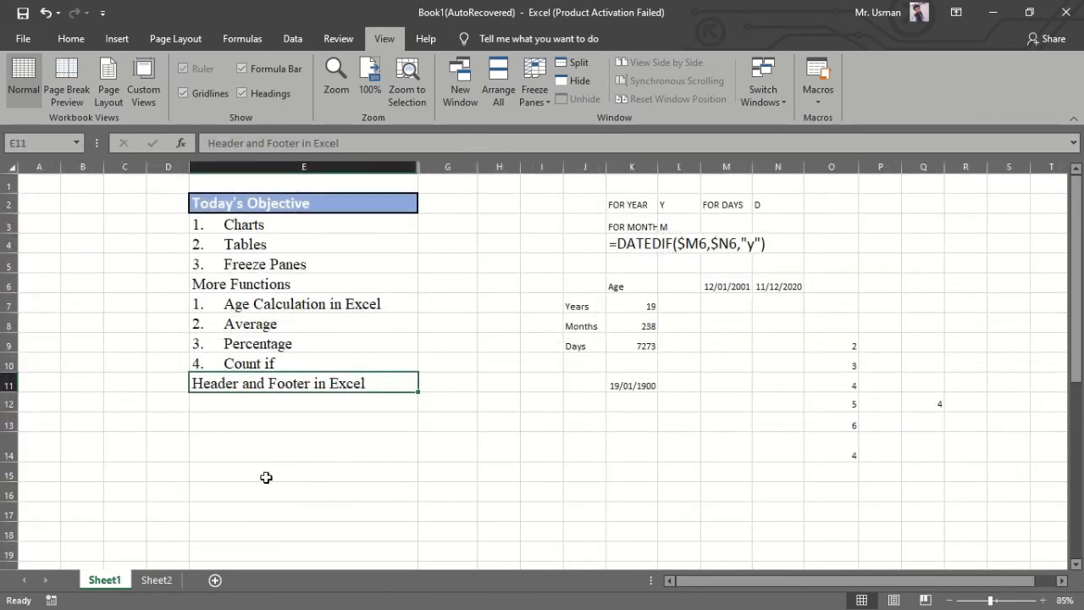